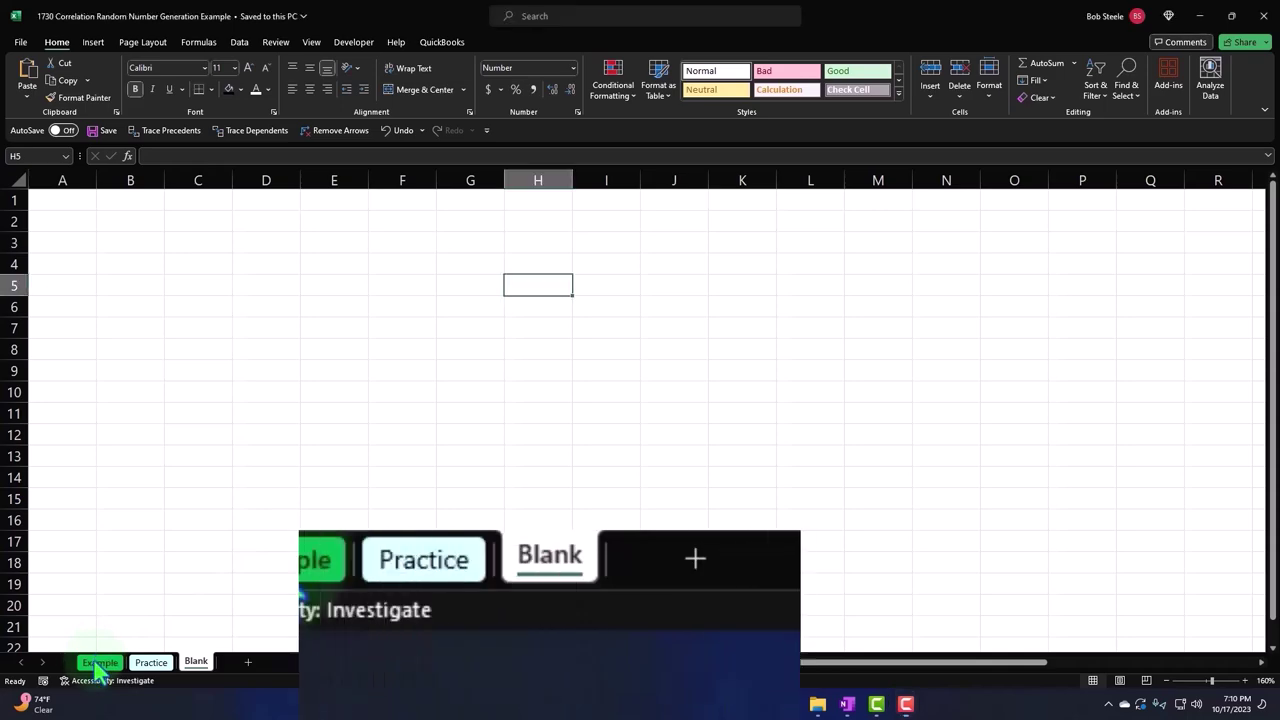
Go to the Example sheet holding the Rand 1/Rand 2 numbers, statistics and charts
left_click(100, 663)
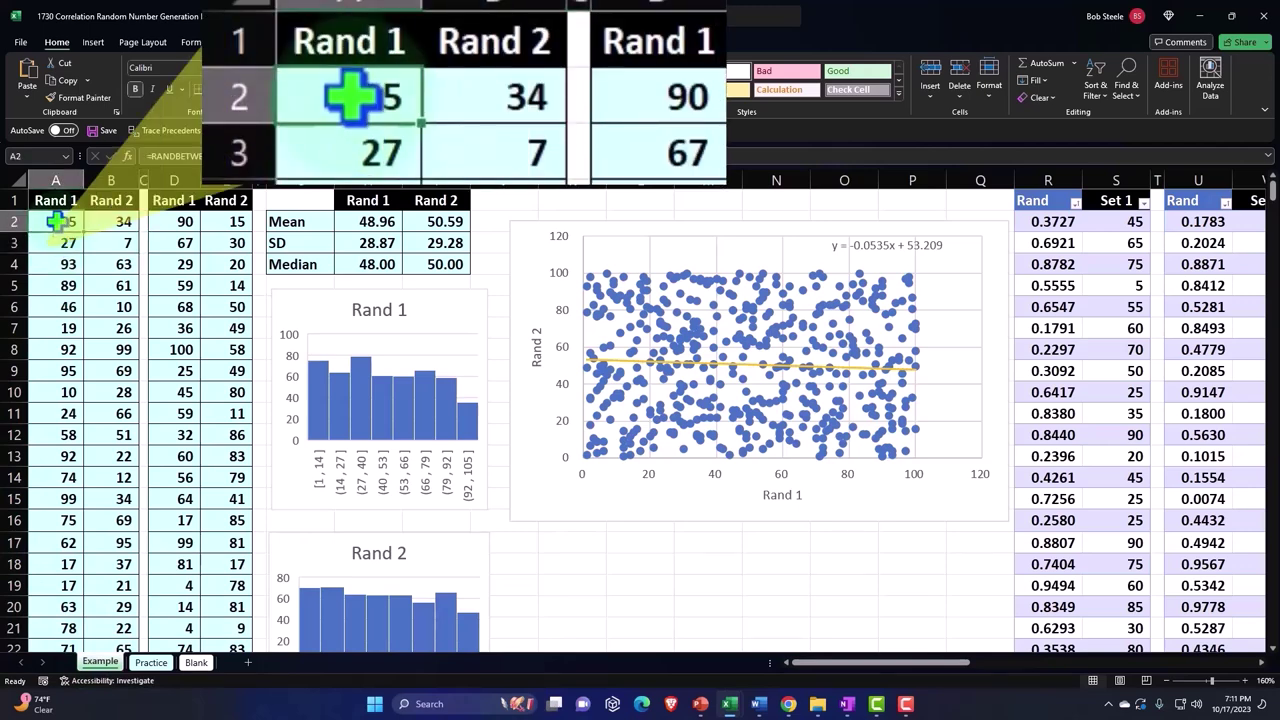
Re-enter A2's =RANDBETWEEN(1,100) to regenerate the numbers, then select the Rand 1 vs Rand 2 scatter chart
double_click(60, 226)
key("Return")
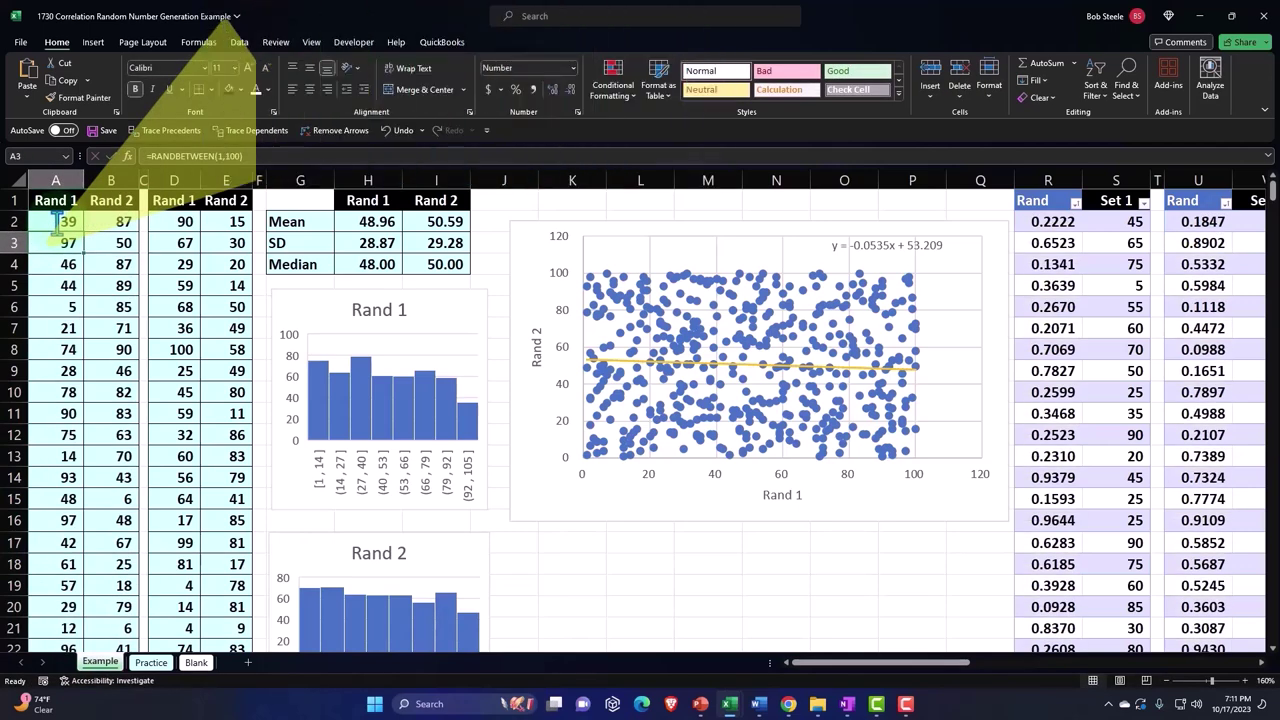
left_click(178, 220)
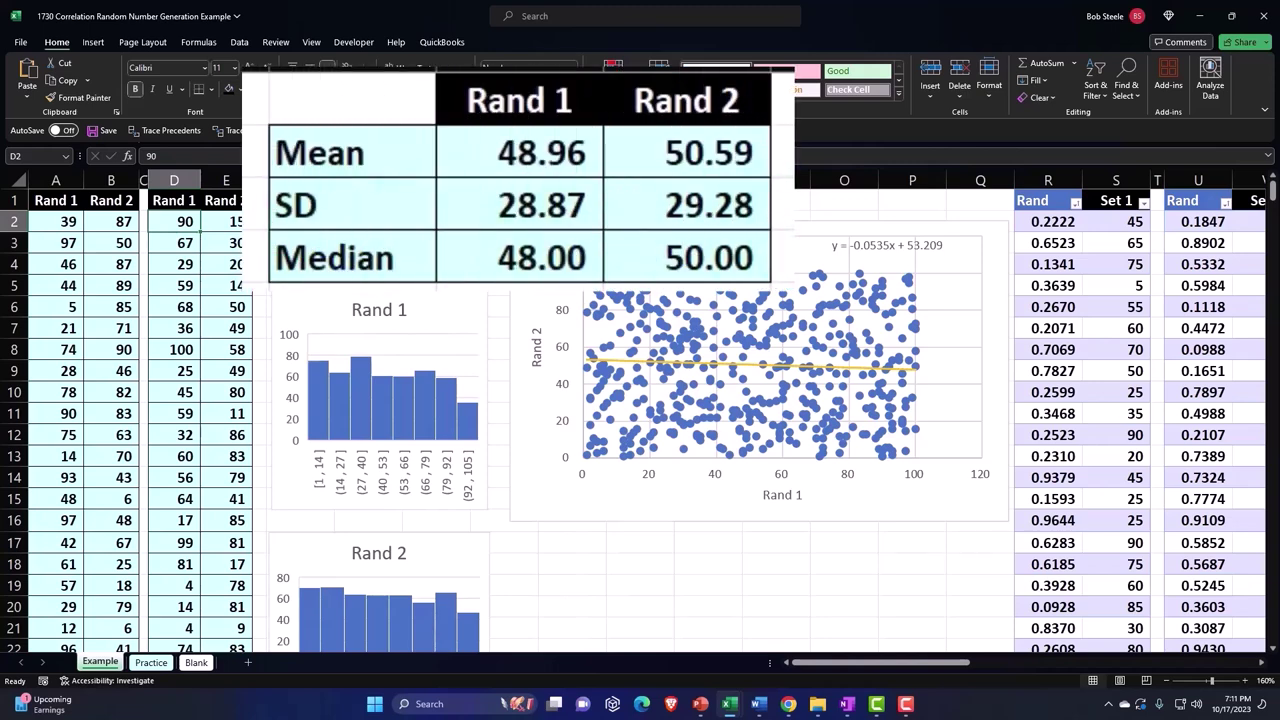
left_click(512, 253)
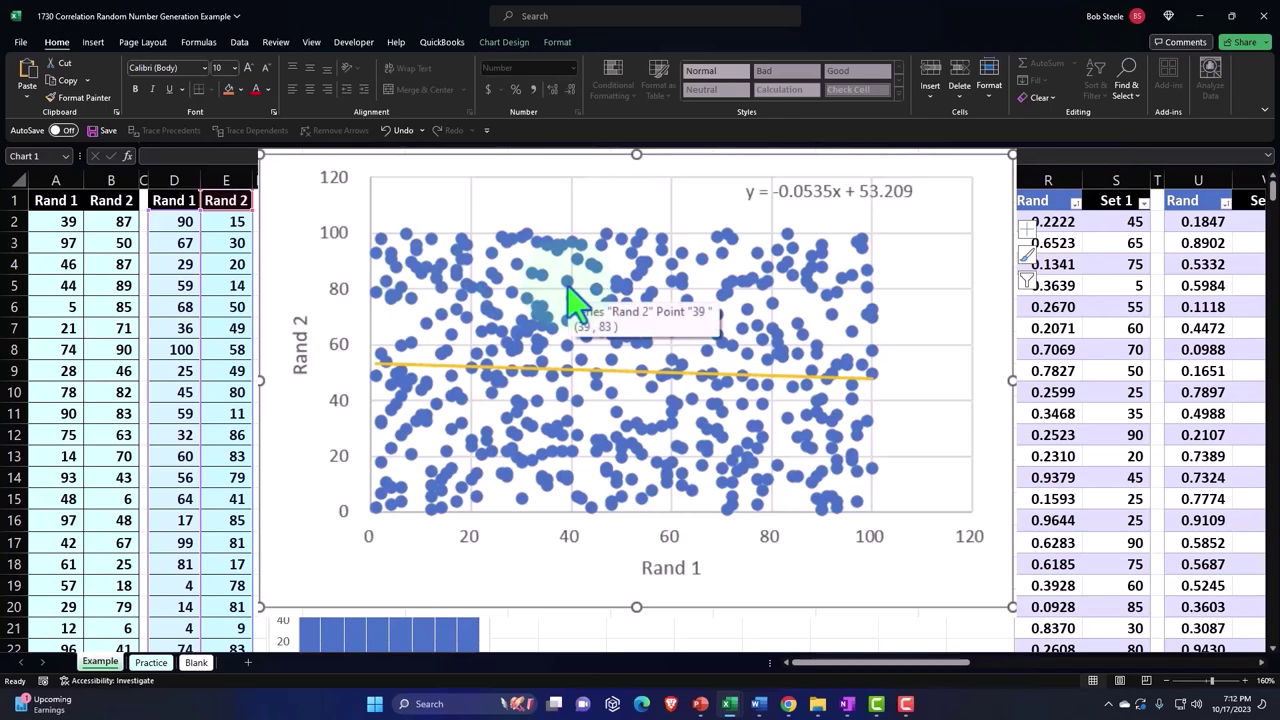
left_click_drag(838, 670, 856, 676)
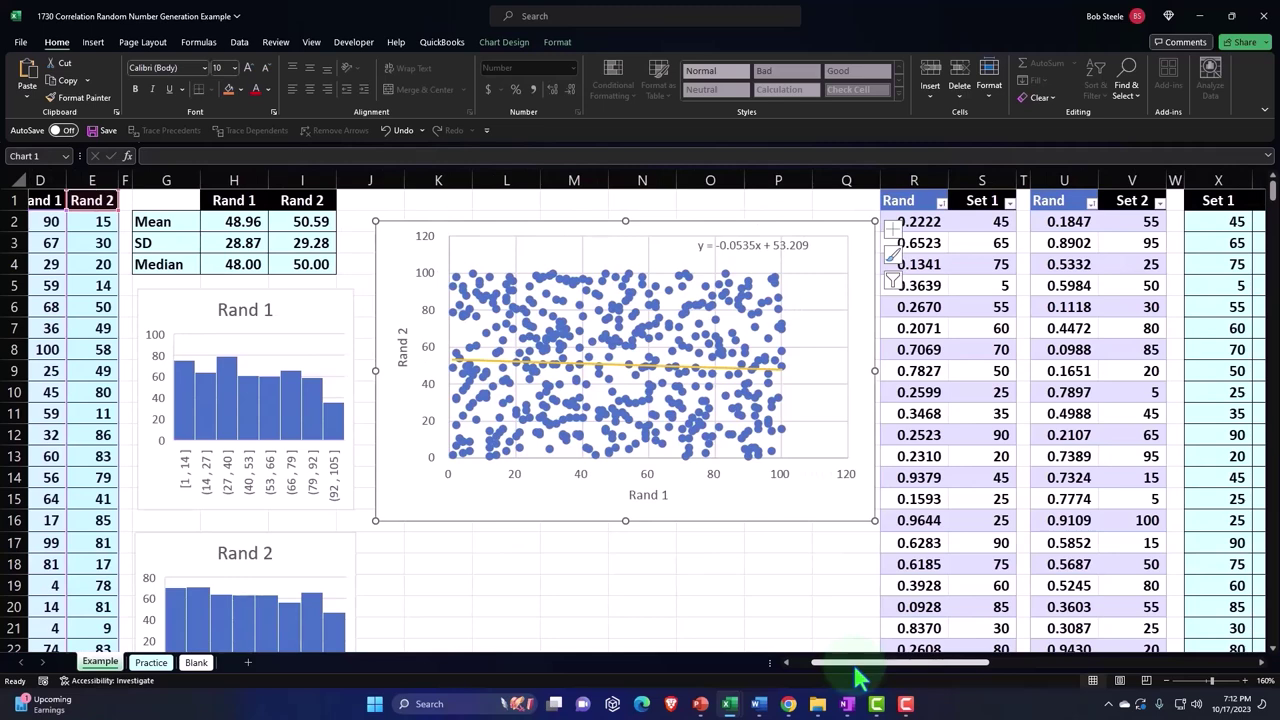
left_click_drag(856, 676, 882, 670)
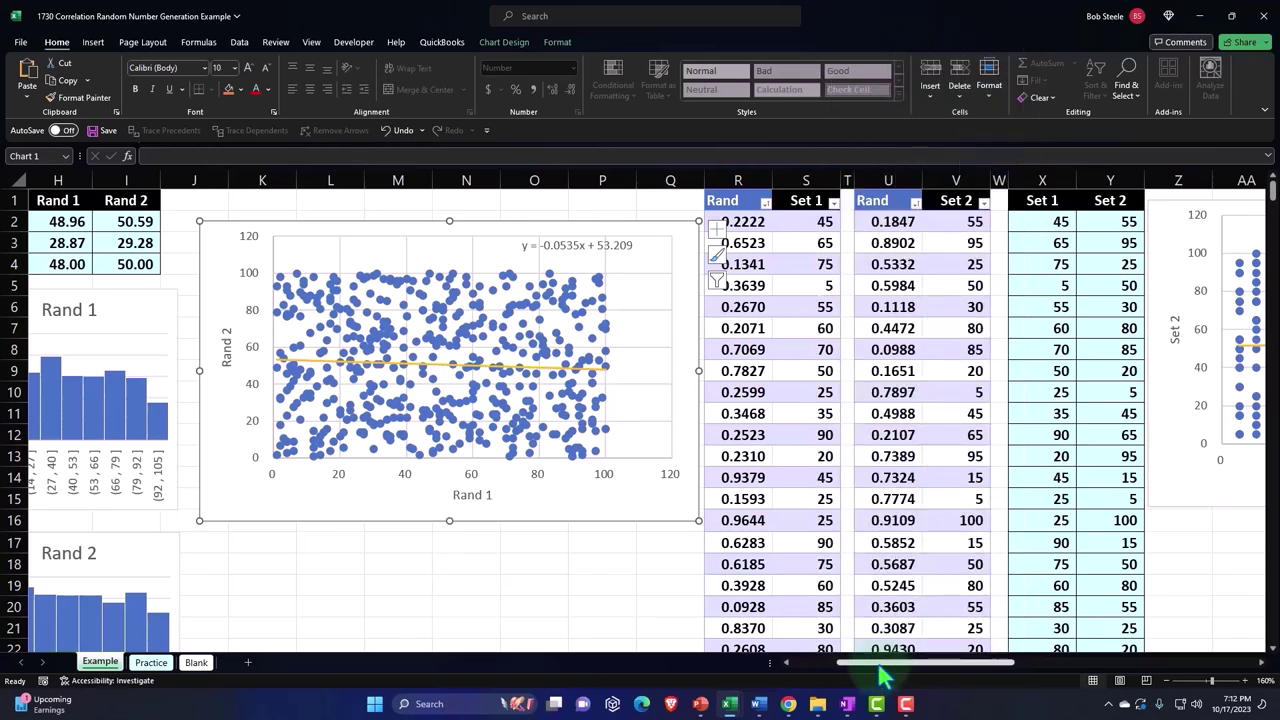
left_click_drag(882, 668, 943, 674)
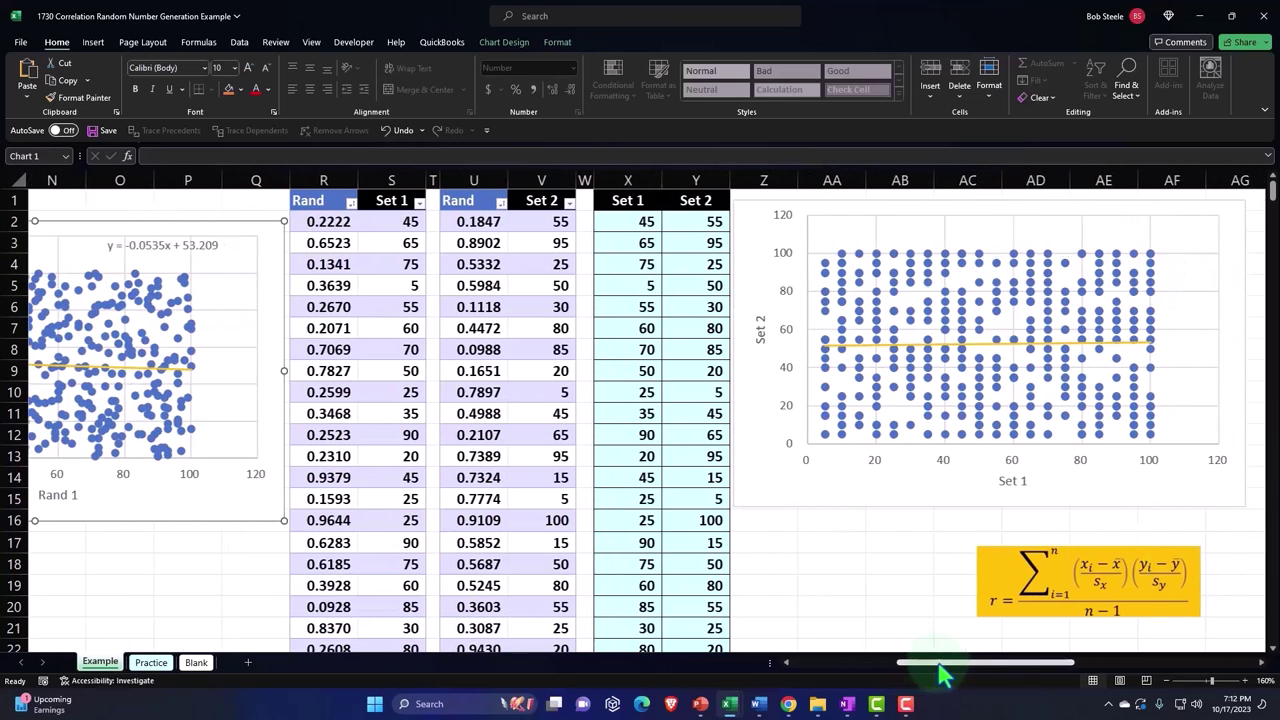
mouse_move(942, 412)
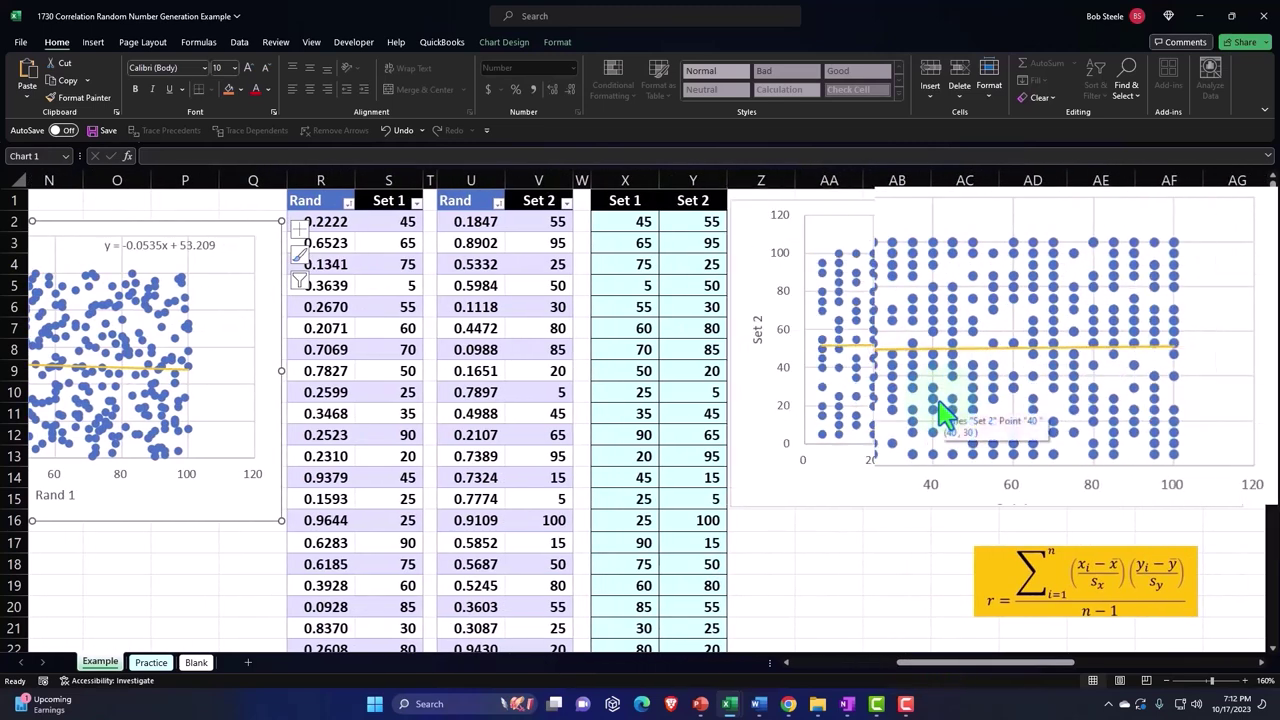
left_click_drag(924, 668, 886, 668)
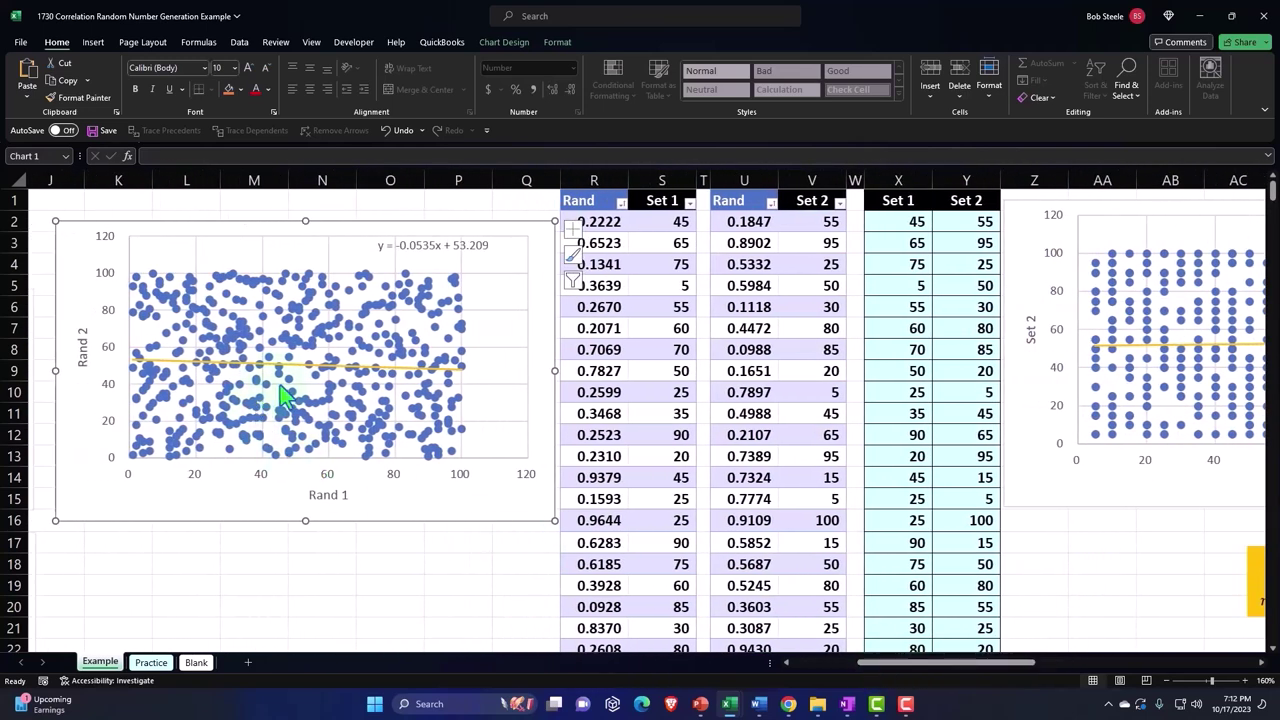
mouse_move(231, 350)
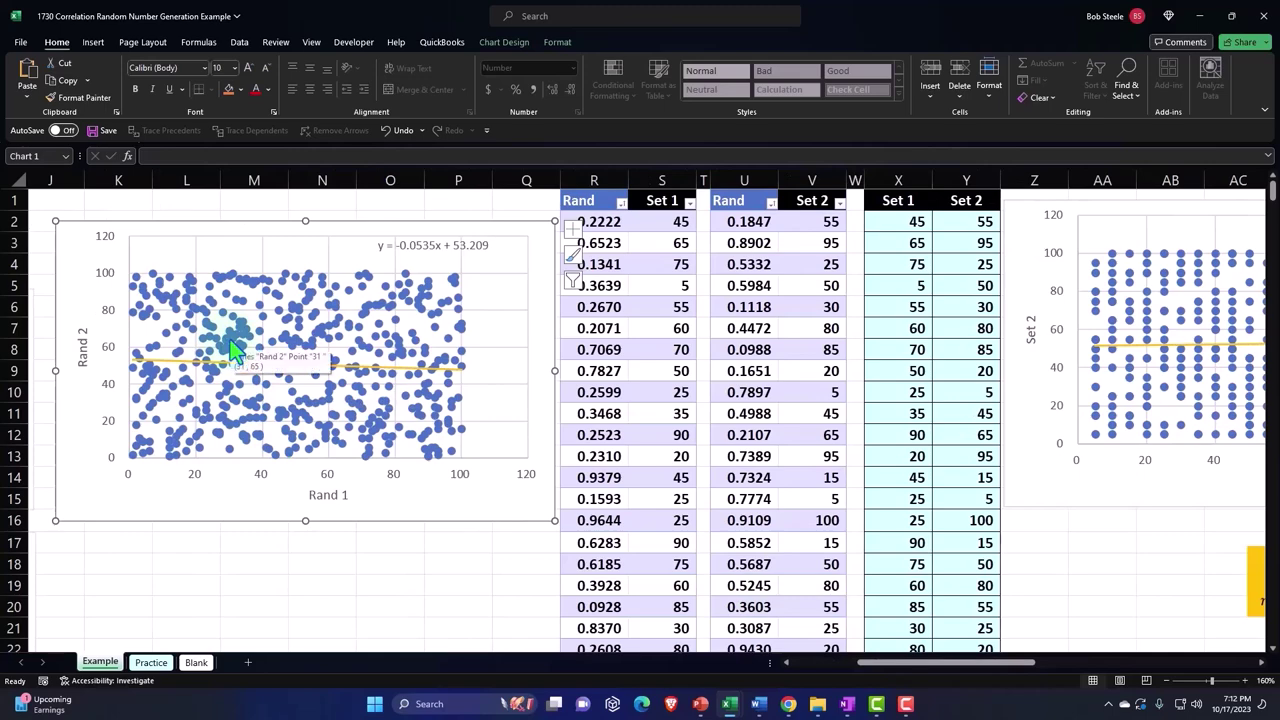
left_click_drag(920, 668, 974, 676)
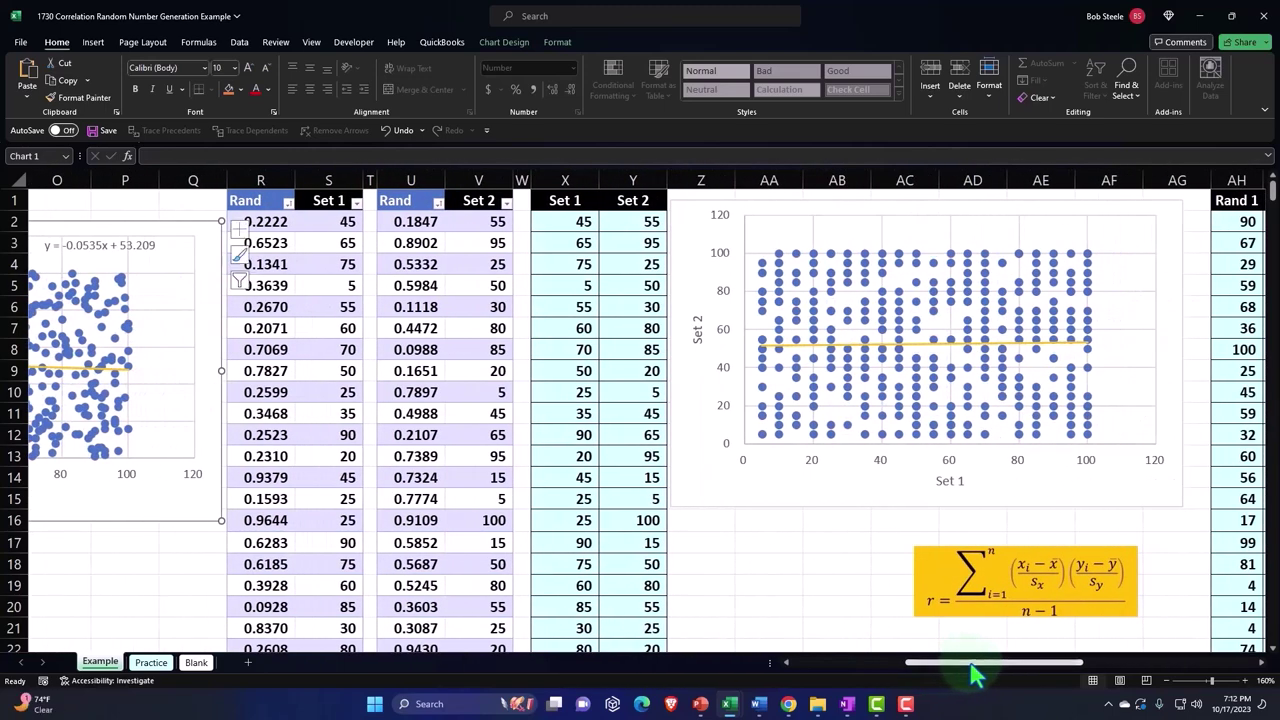
mouse_move(898, 394)
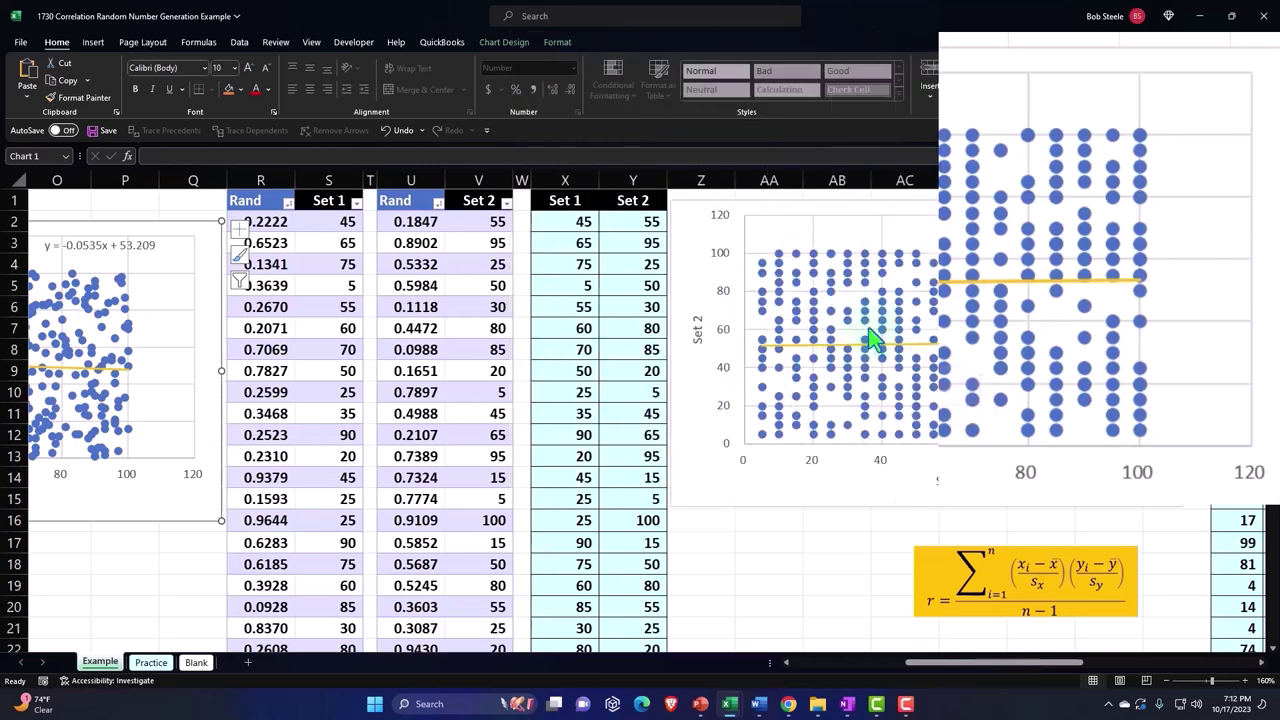
left_click_drag(920, 670, 883, 670)
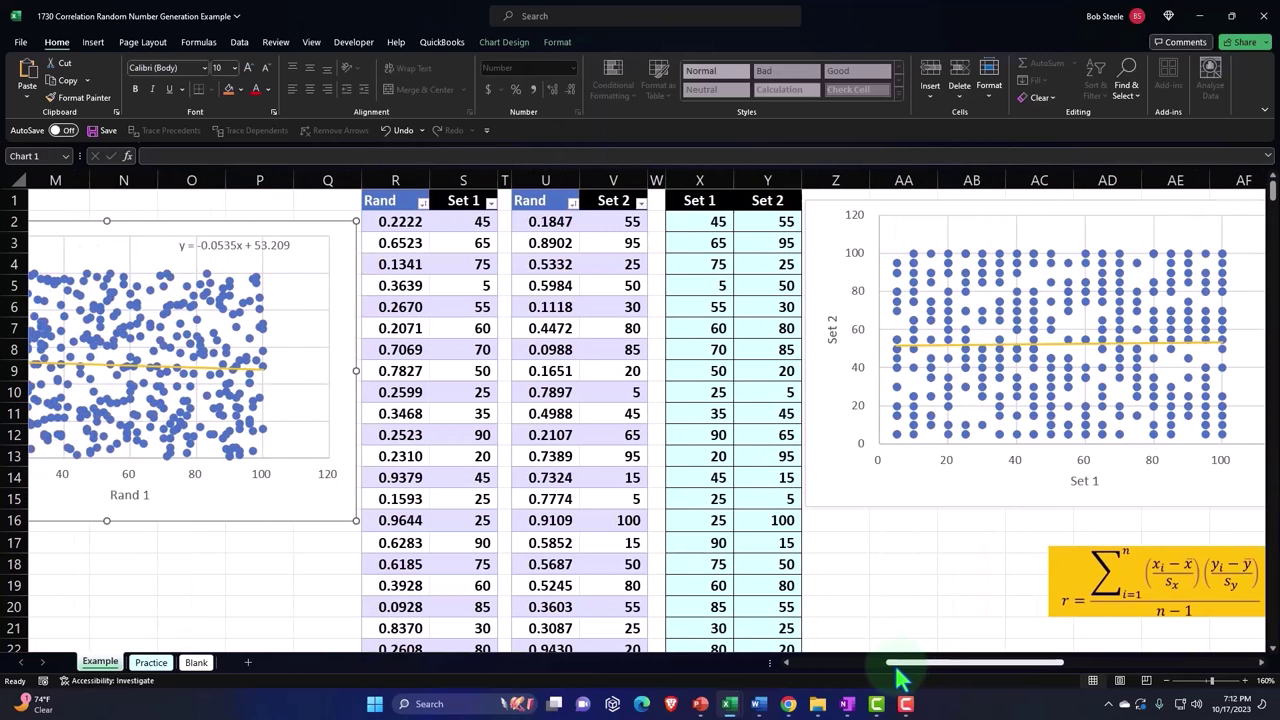
mouse_move(377, 466)
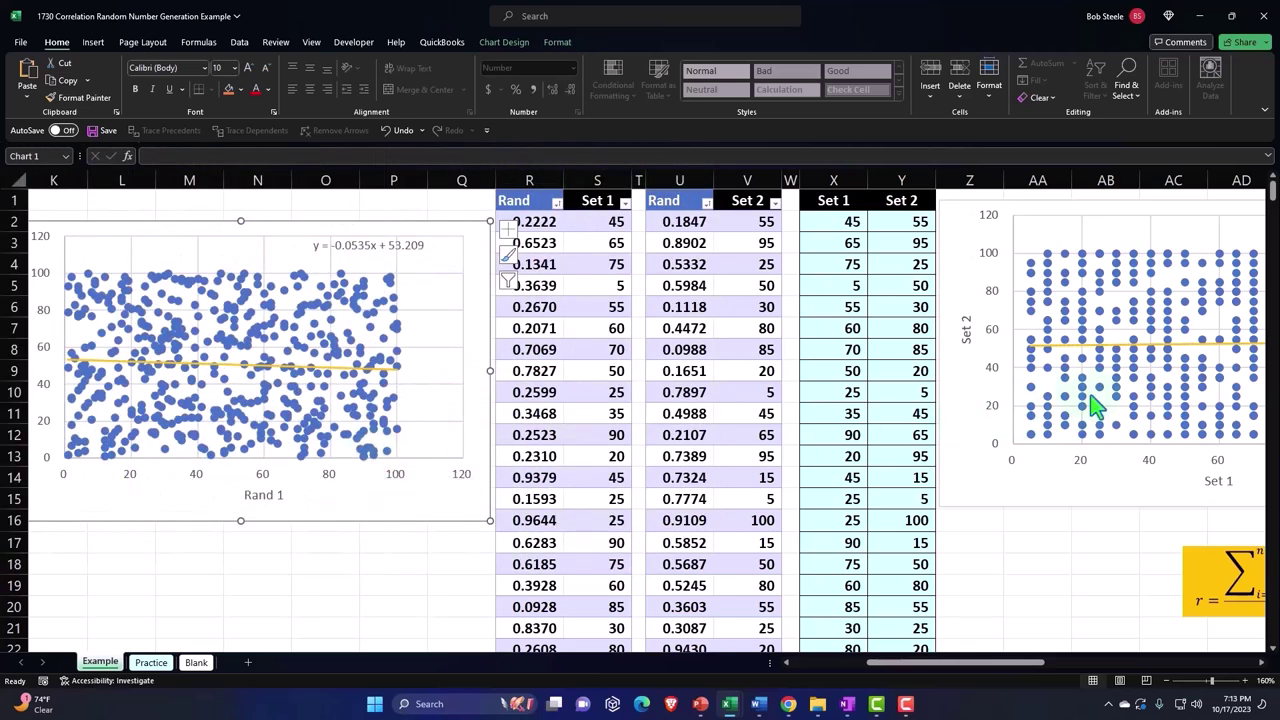
mouse_move(1088, 398)
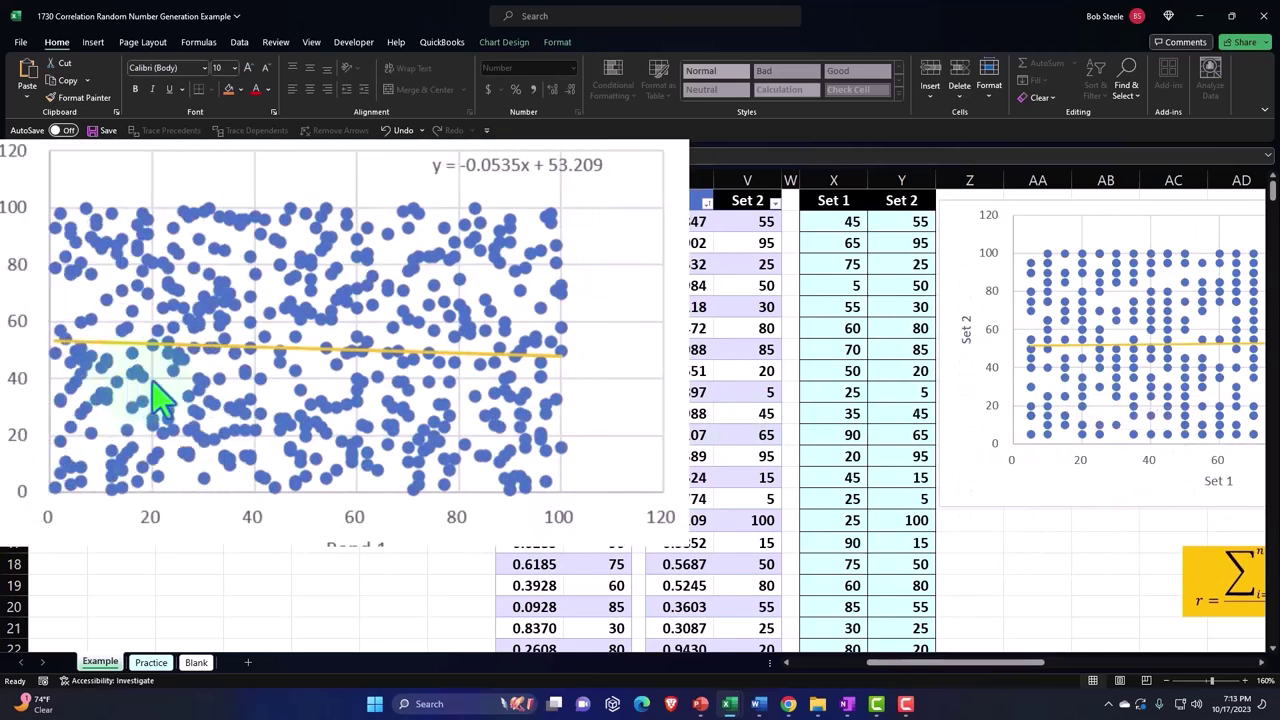
mouse_move(268, 386)
mouse_move(388, 398)
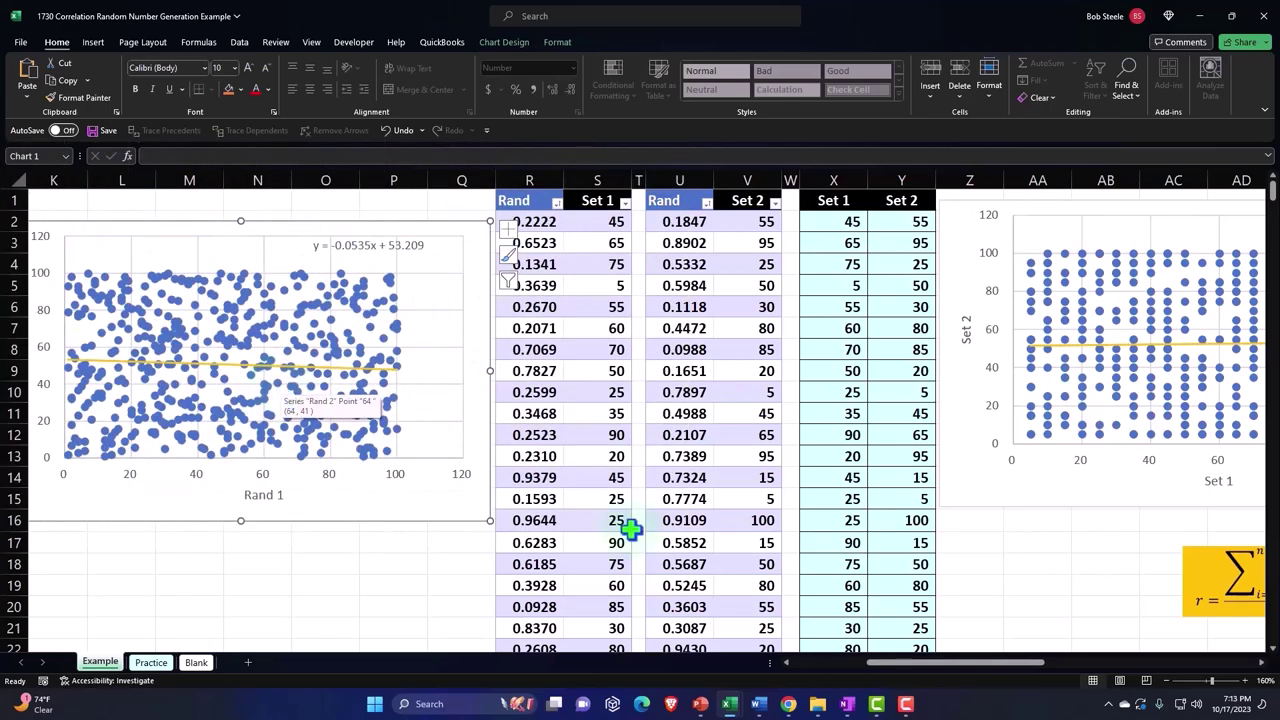
Review the correlation tables showing -0.05276, then move to the Blank sheet
mouse_move(922, 664)
left_mouse_down()
mouse_move(1064, 664)
mouse_move(1080, 688)
left_mouse_up()
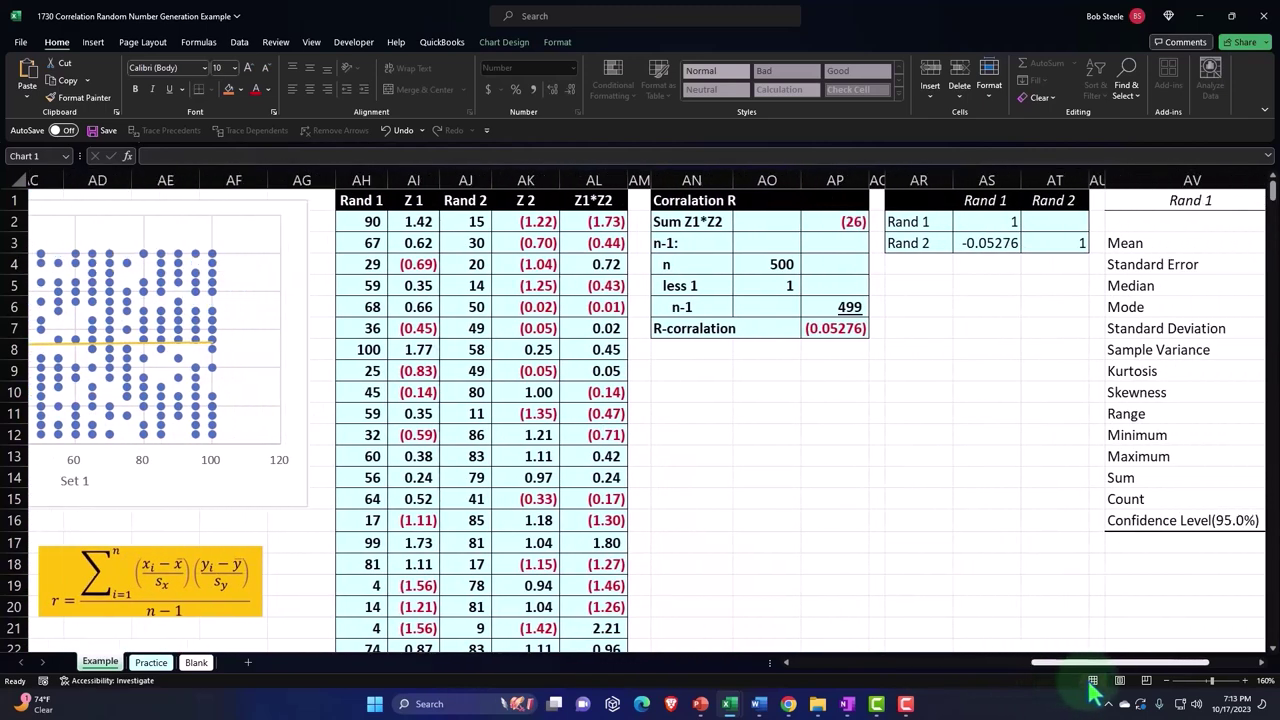
left_click_drag(1080, 690, 1096, 688)
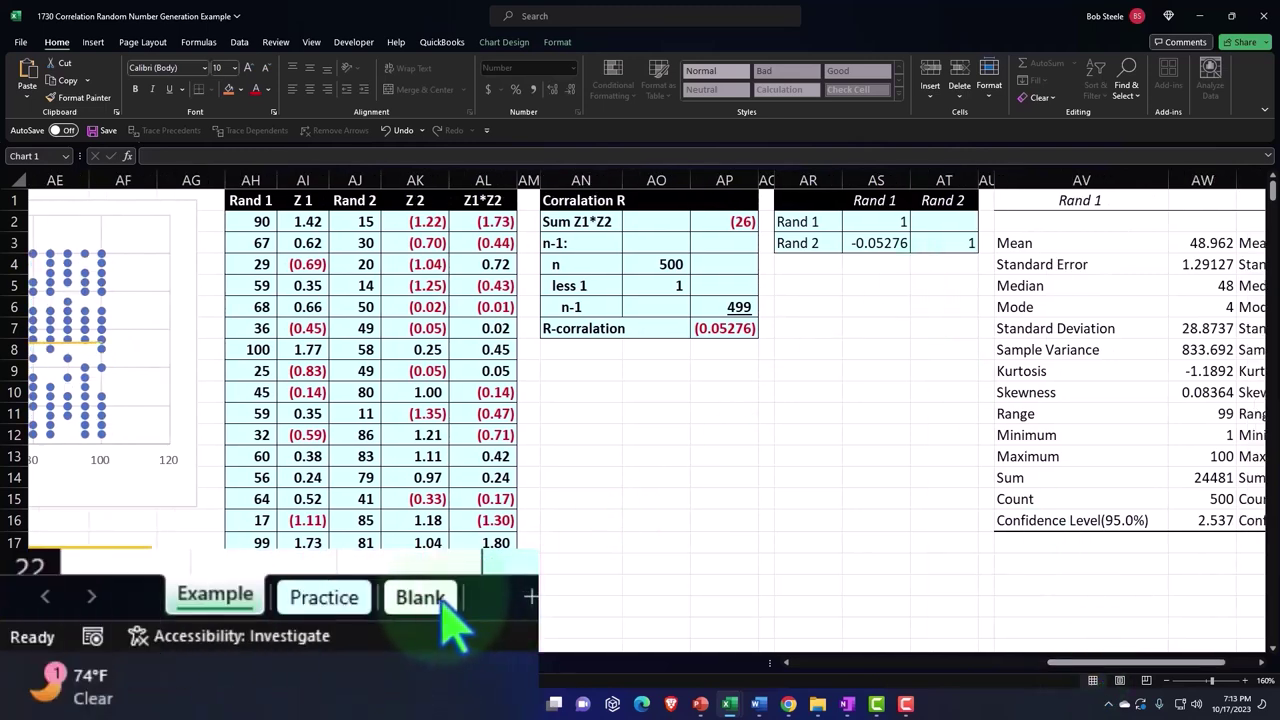
left_click(441, 598)
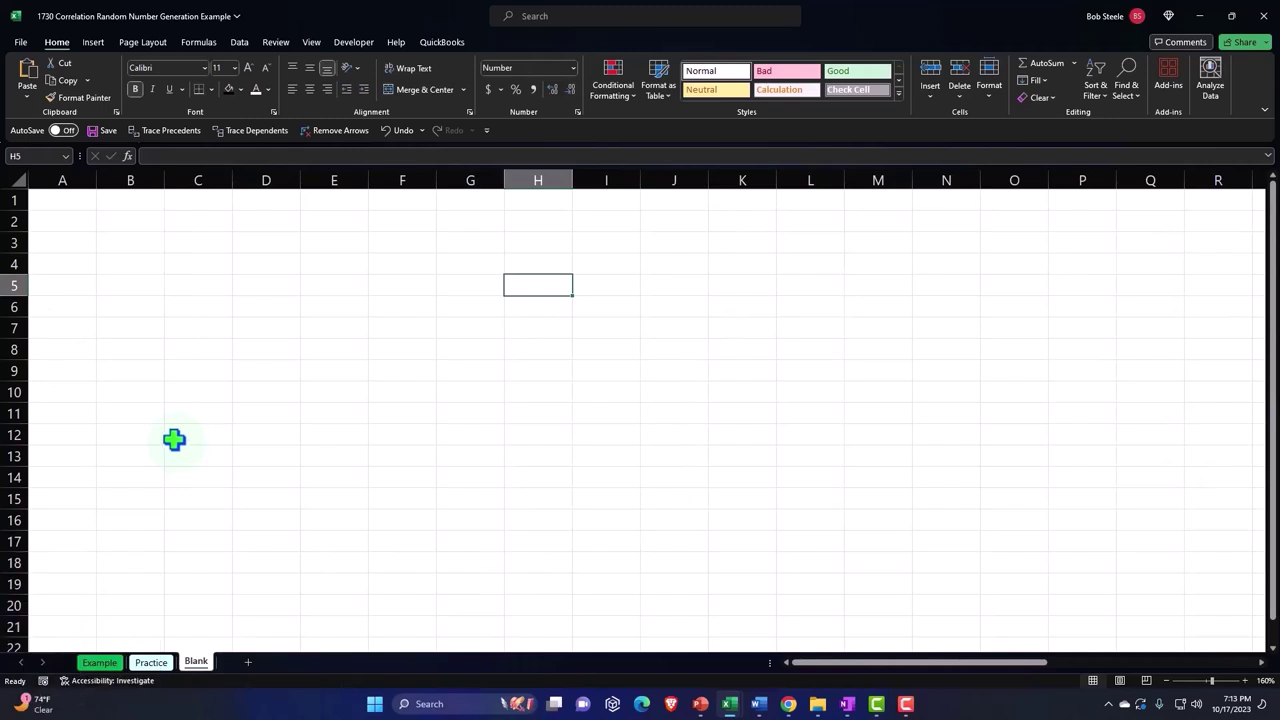
Format the entire sheet as Currency, 0 decimals, no symbol, red (1,234) negatives, and bold
left_click(18, 181)
right_click(139, 253)
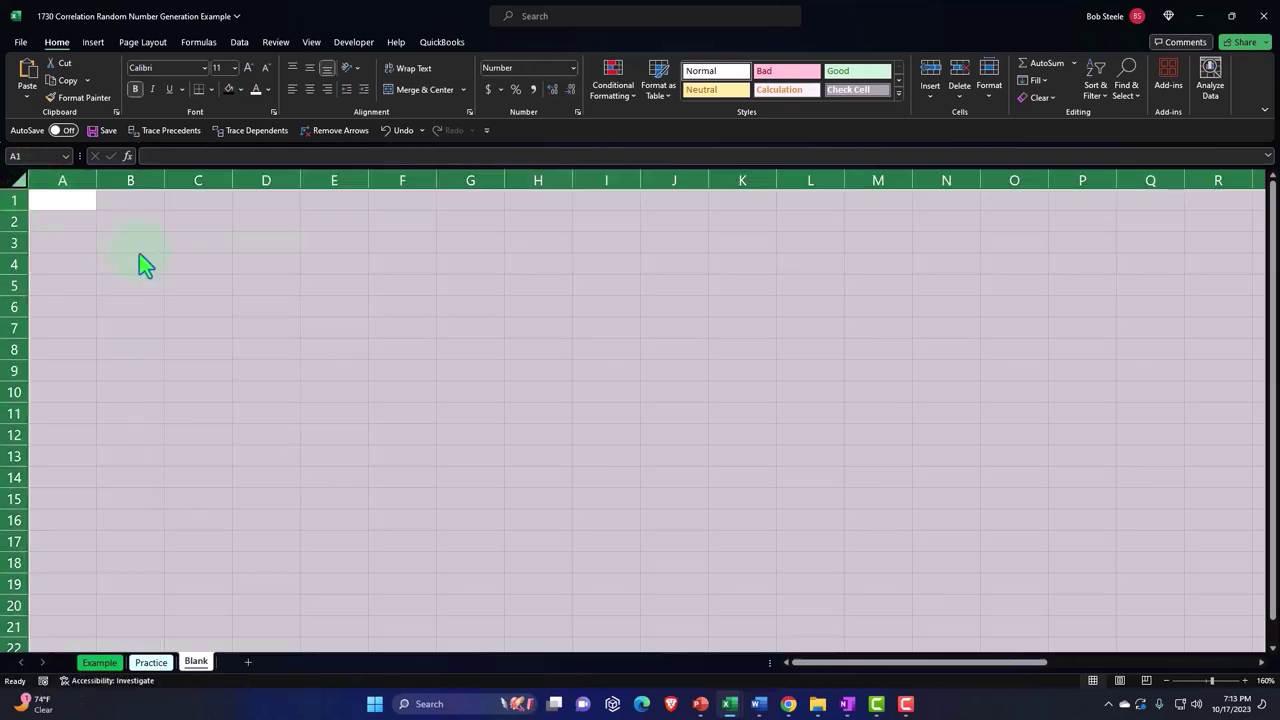
right_click(139, 253)
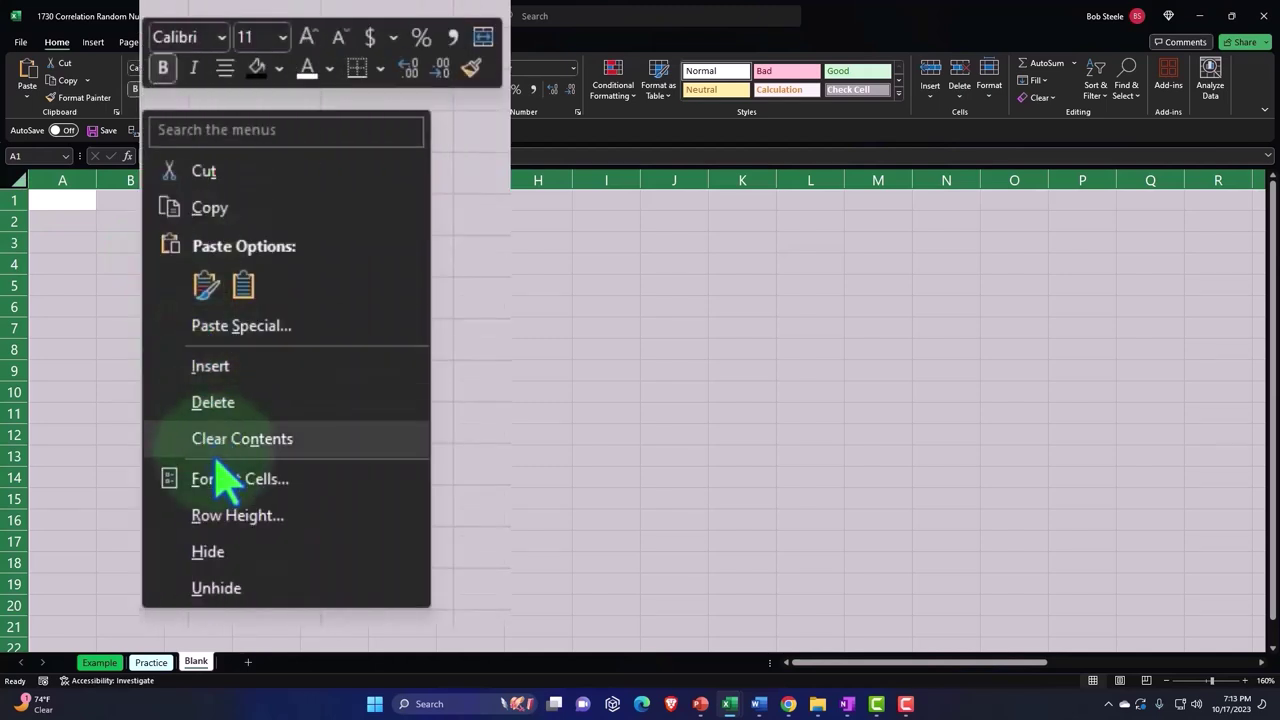
left_click(186, 449)
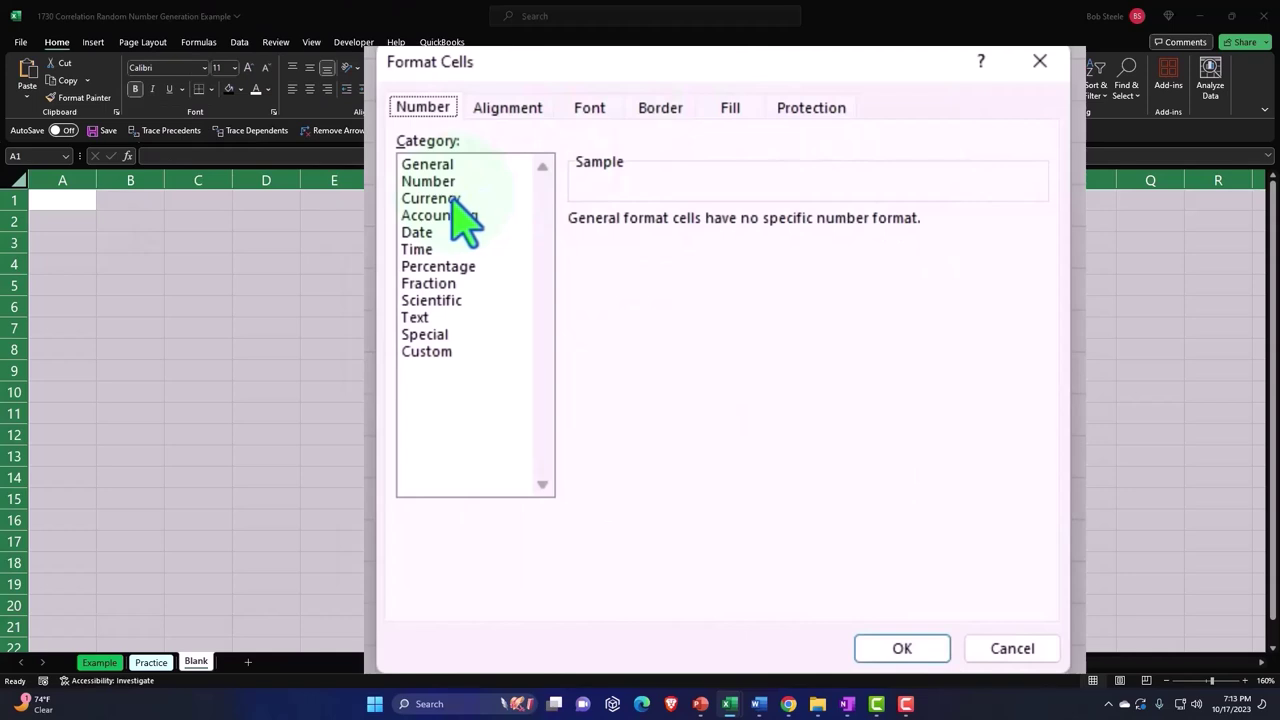
left_click(454, 199)
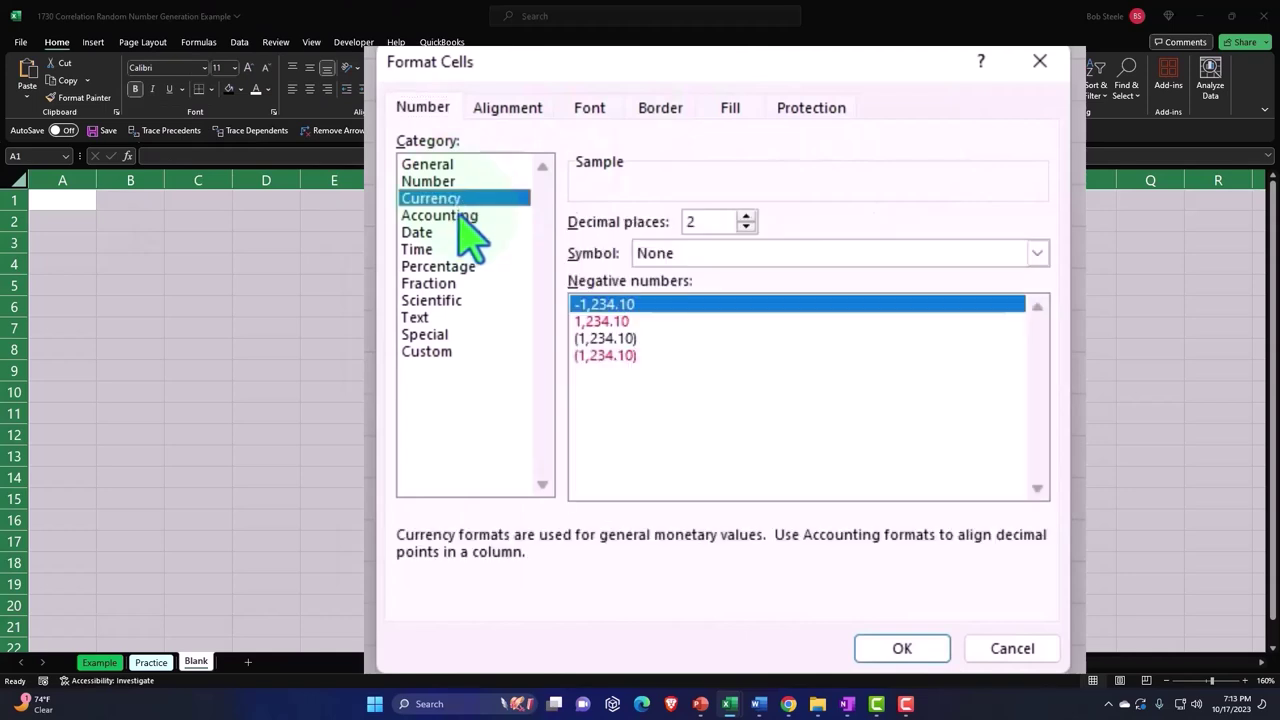
left_click(590, 356)
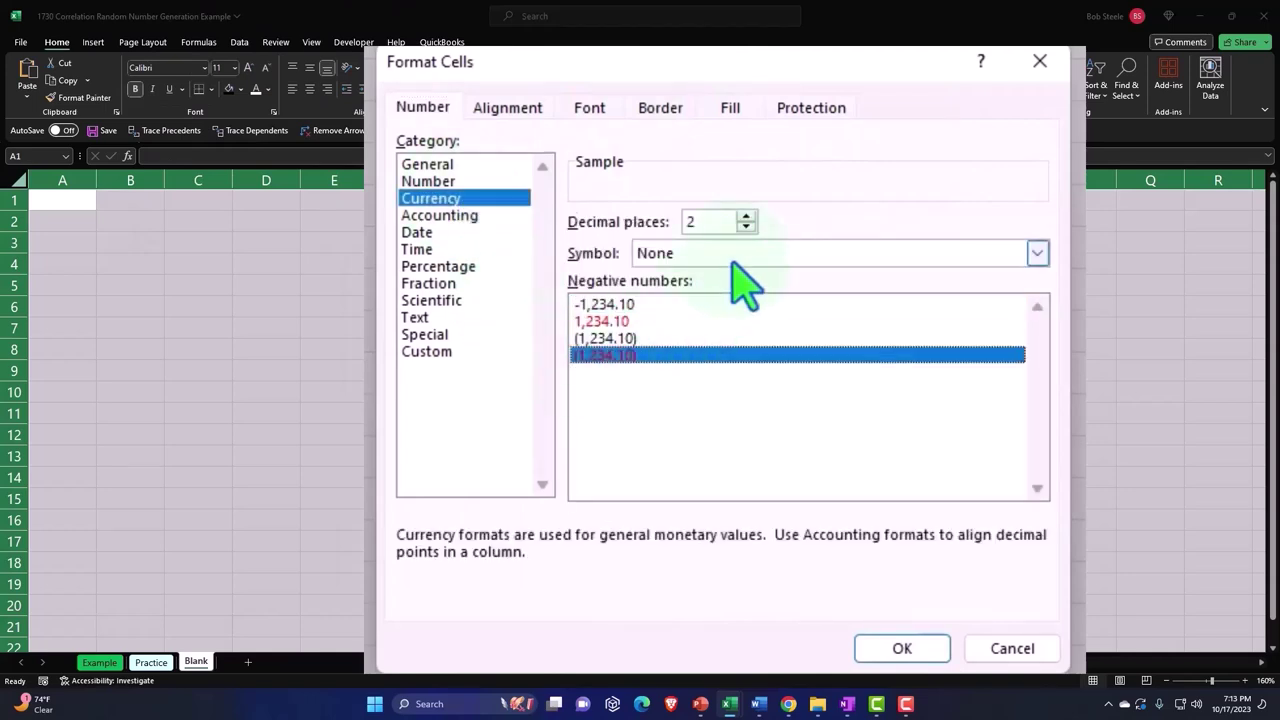
left_click(746, 226)
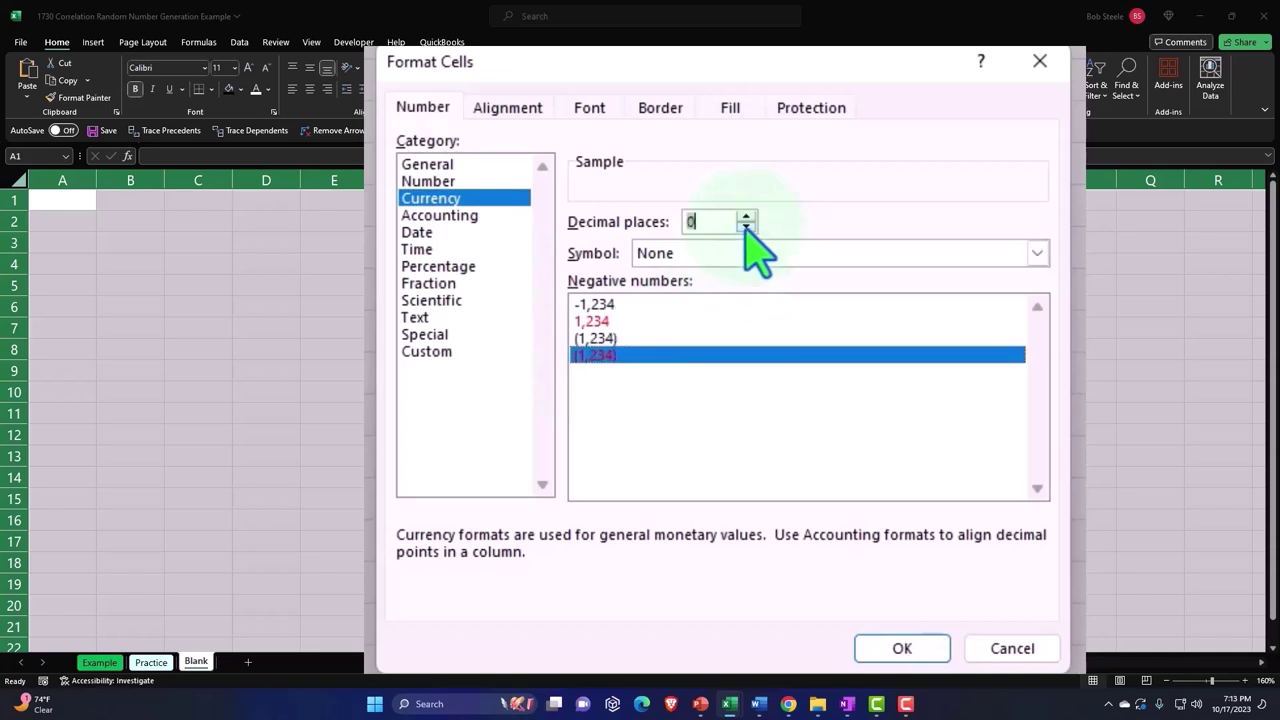
left_click(913, 655)
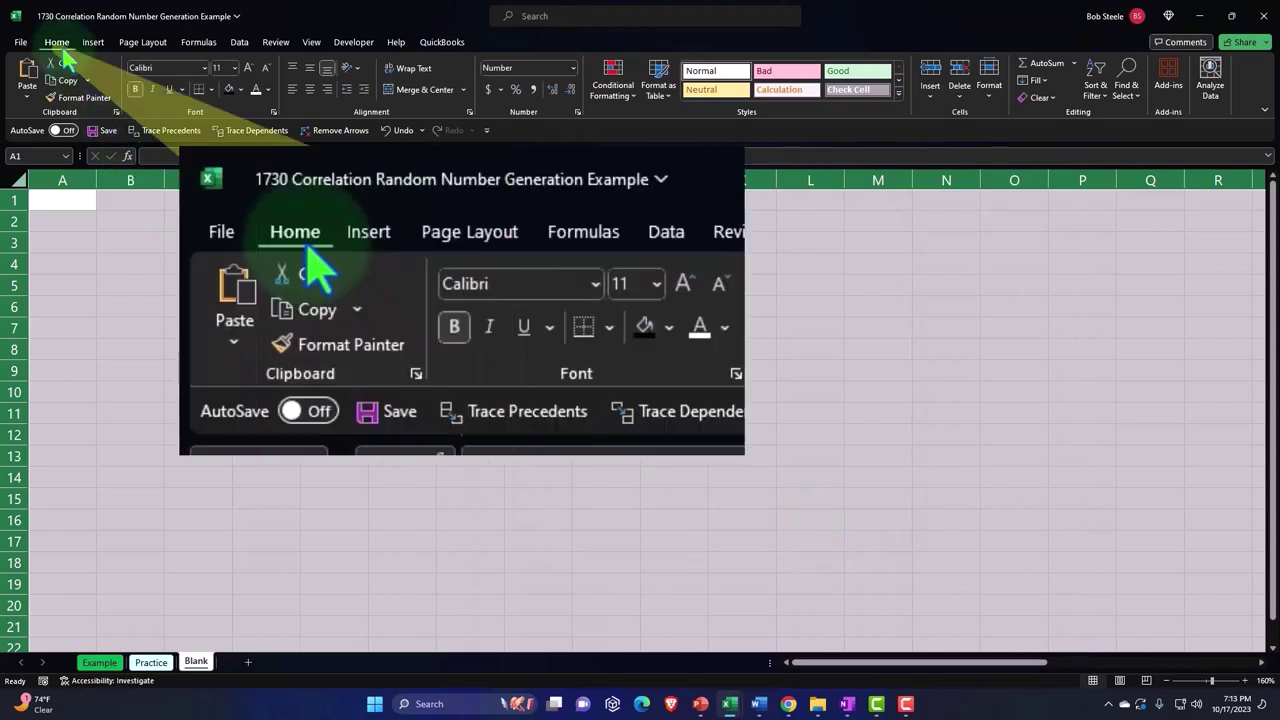
left_click(136, 91)
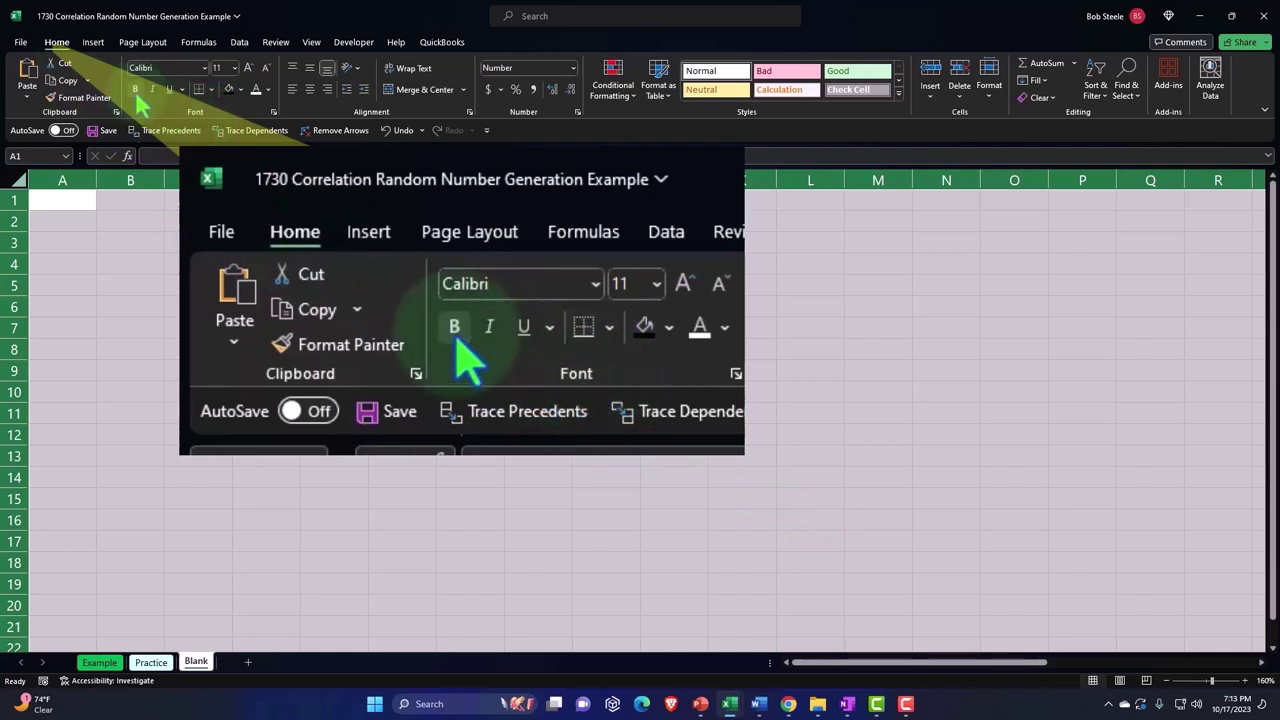
left_click(136, 91)
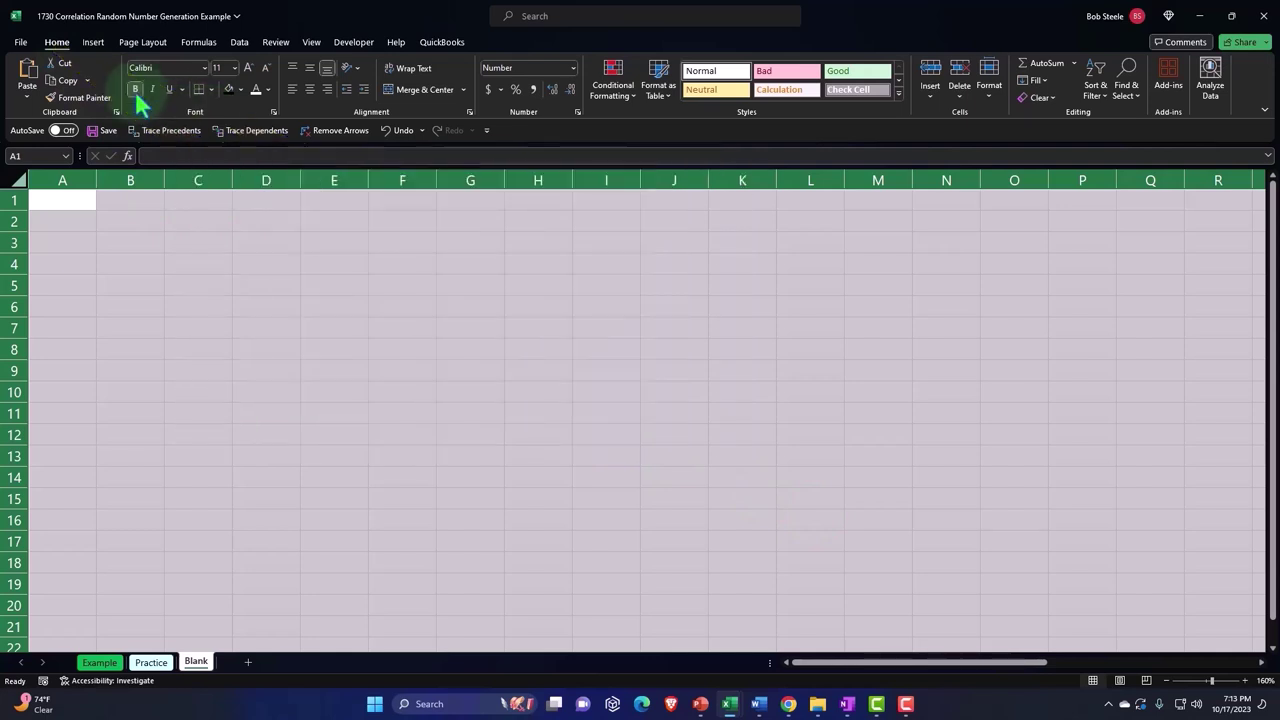
Enter the headings Rand 1 in A1 and Rand 2 in B1
scroll(100, 385, "up", 2)
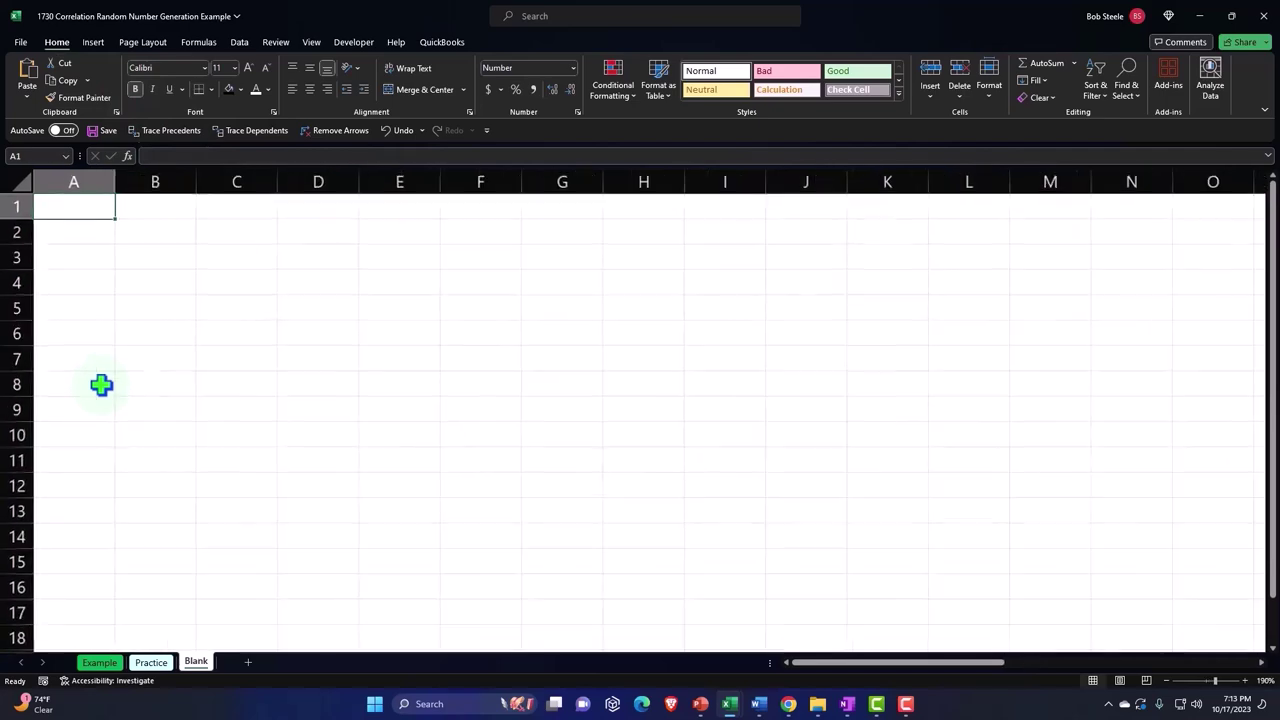
scroll(100, 385, "up", 2)
scroll(100, 385, "up", 2)
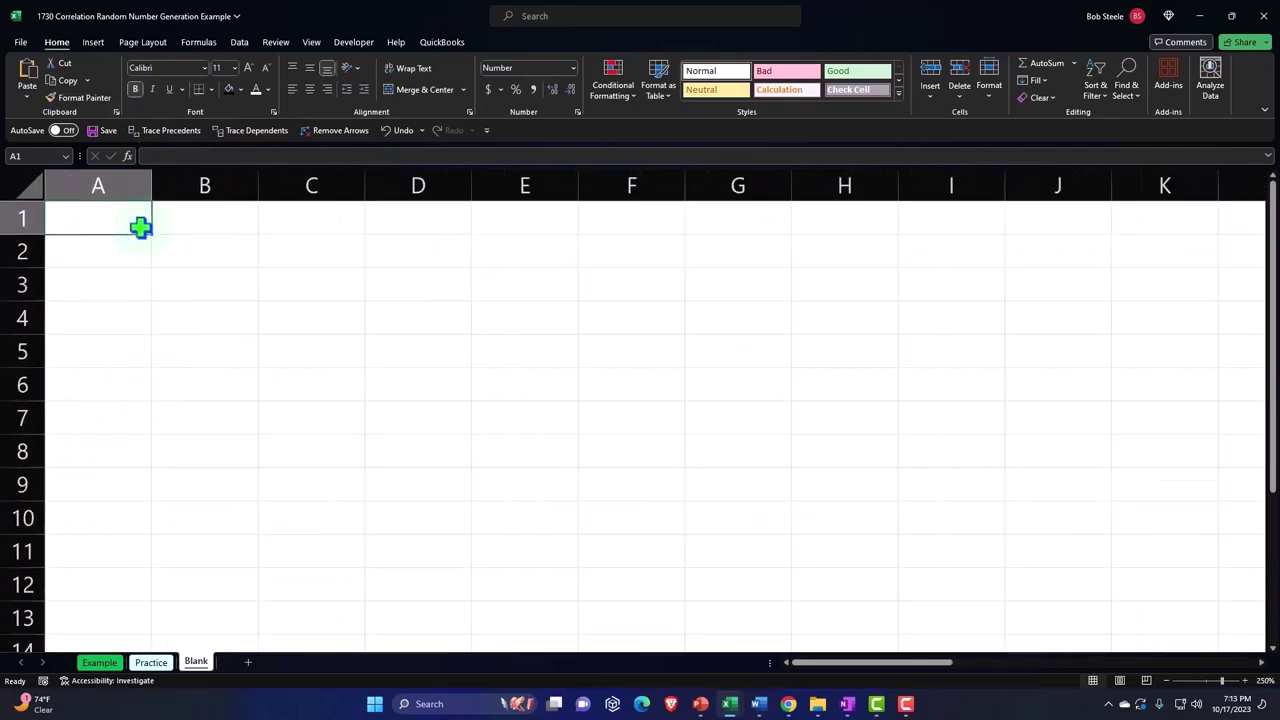
type("Ran")
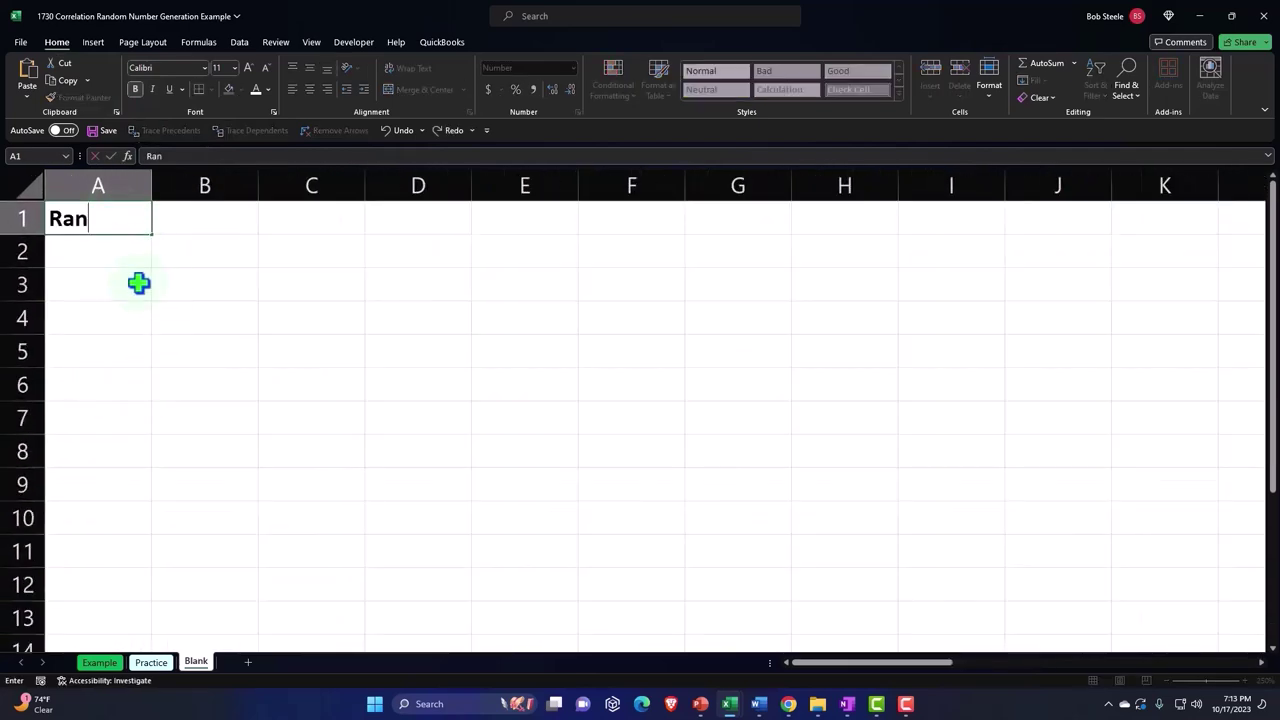
type("d")
type(" 1")
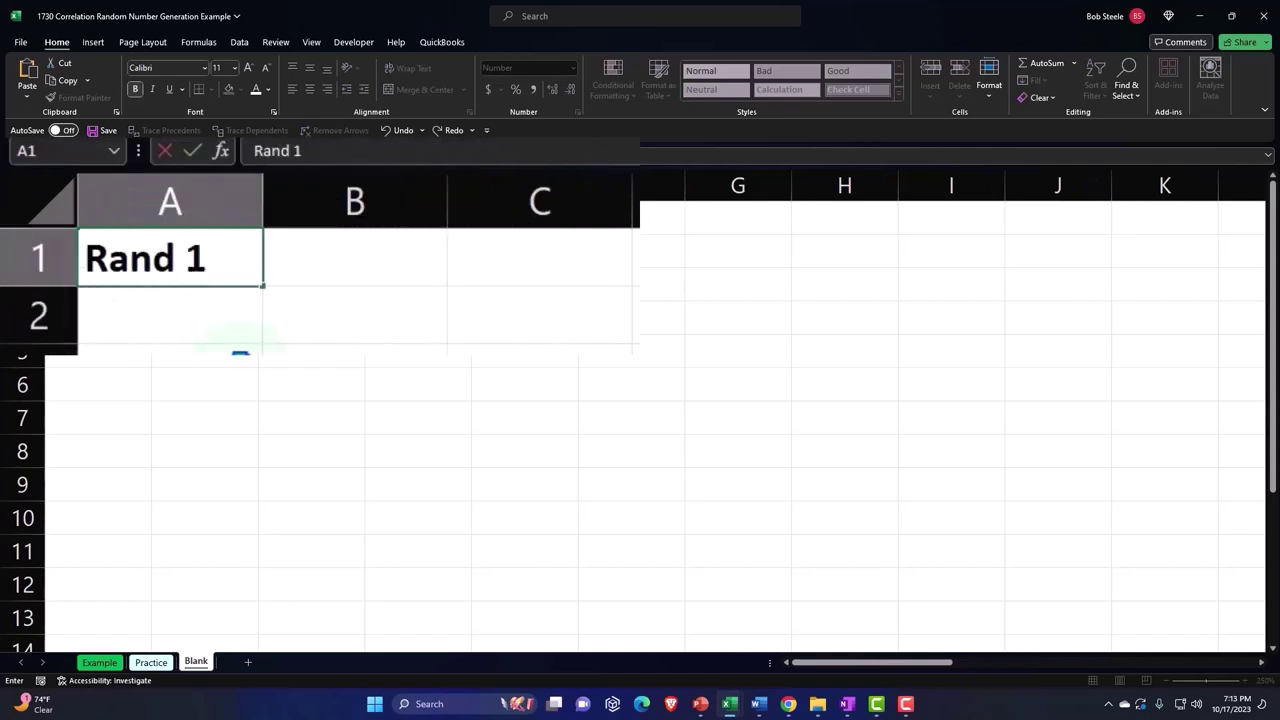
key("Return")
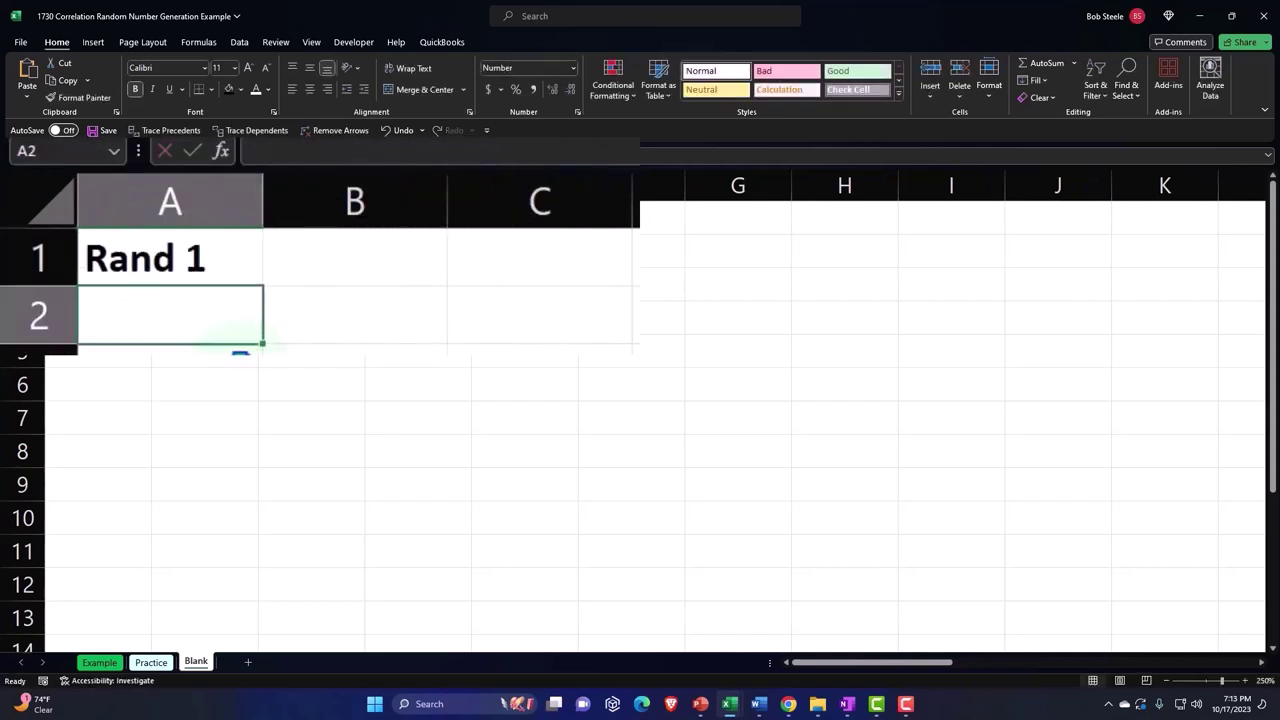
key("Up")
key("Right")
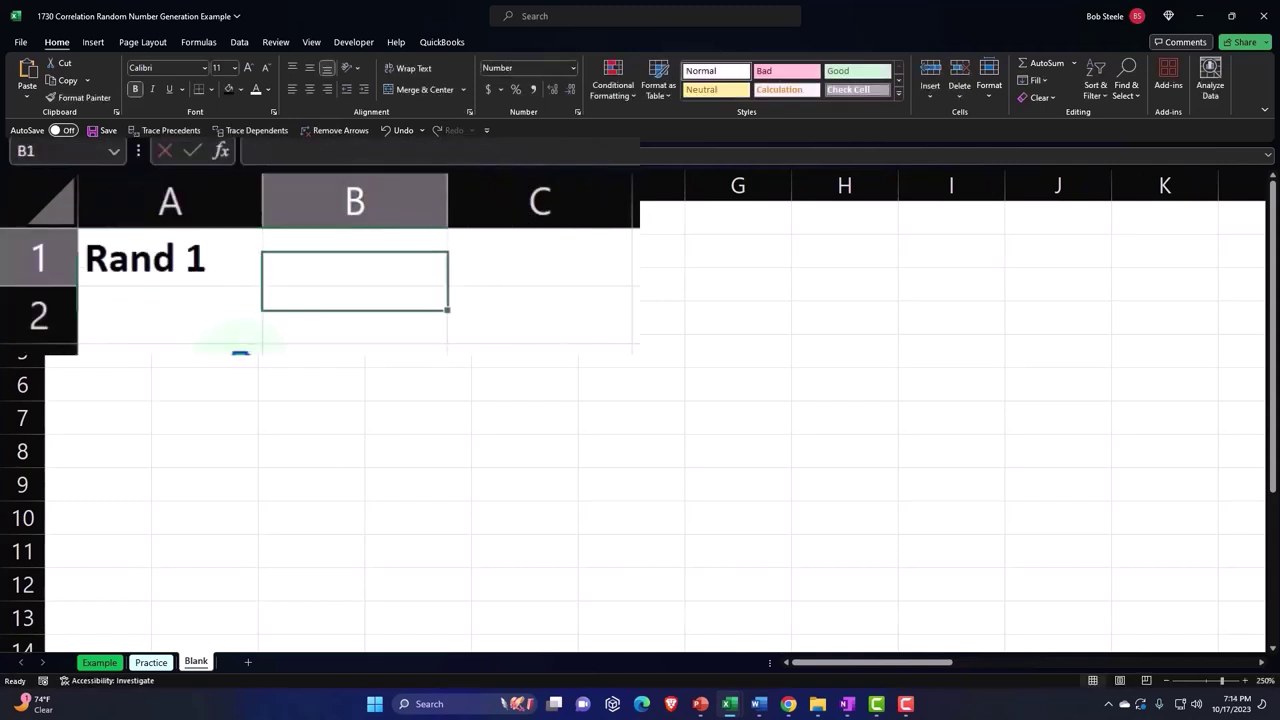
type("Rand ")
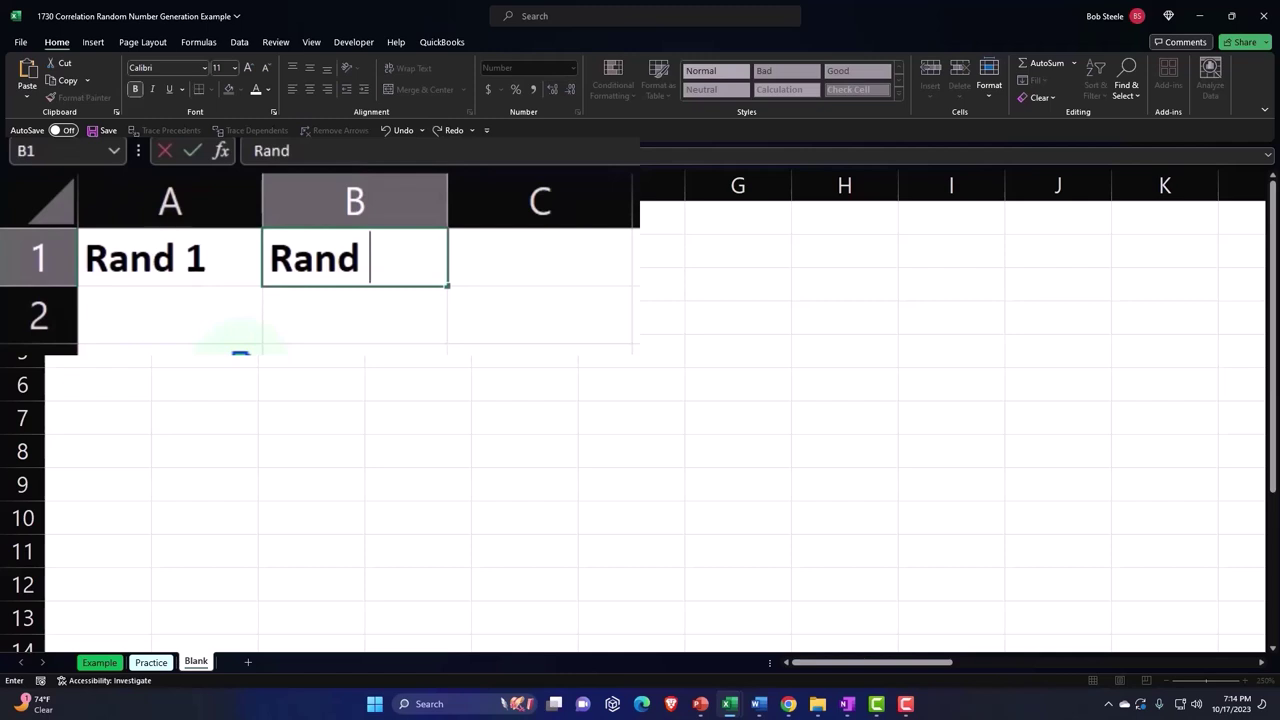
type("2")
key("Return")
Style A1:B1 with a black fill, white font and centred alignment
left_click_drag(214, 257, 286, 257)
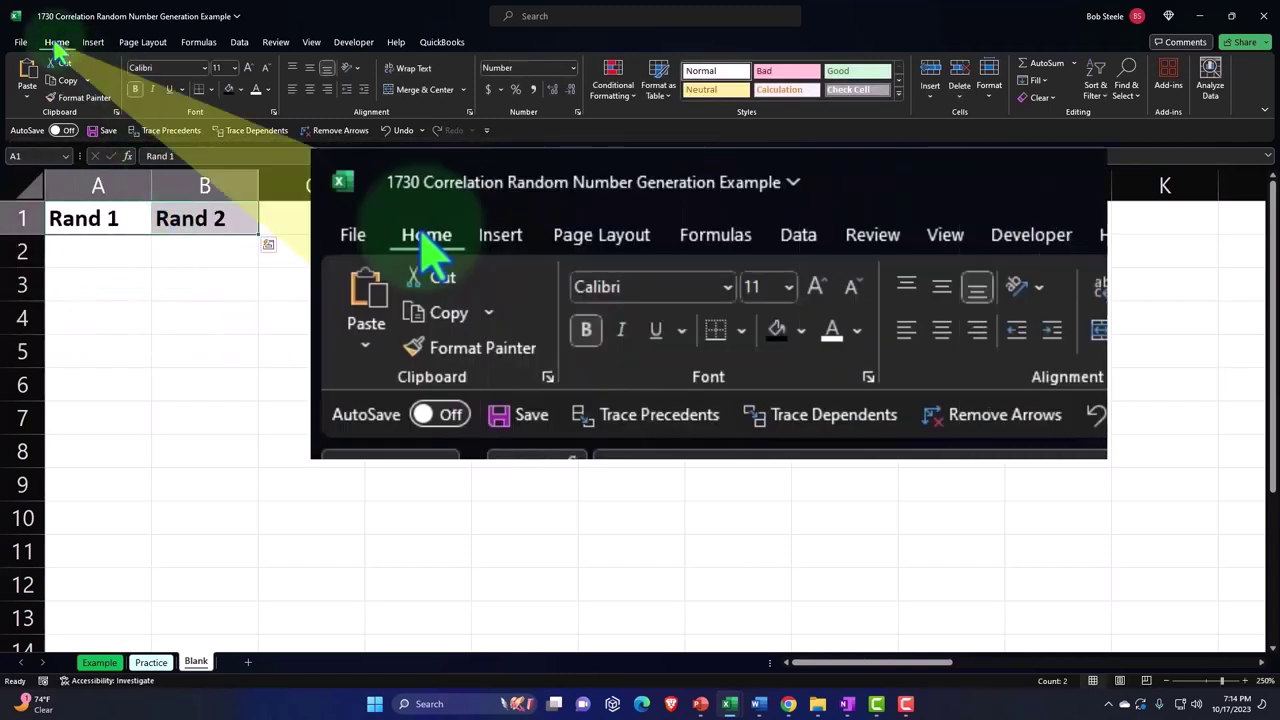
left_click(228, 92)
left_click(256, 90)
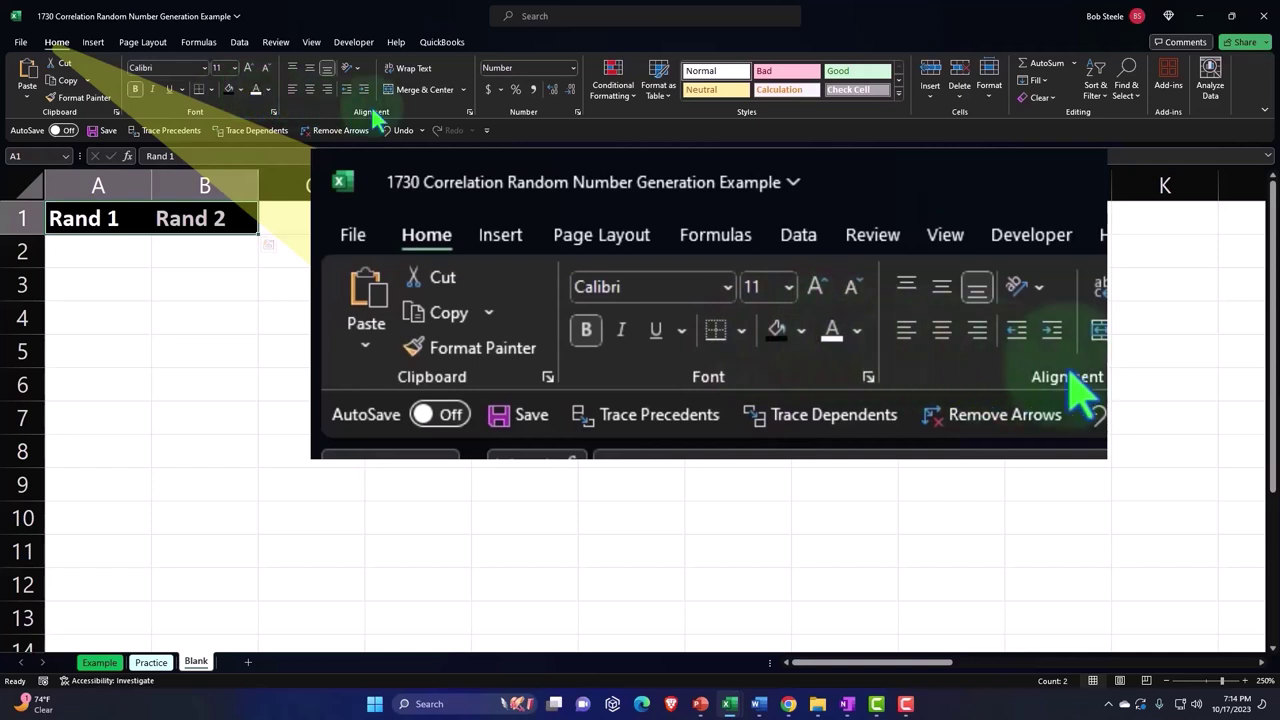
left_click(311, 90)
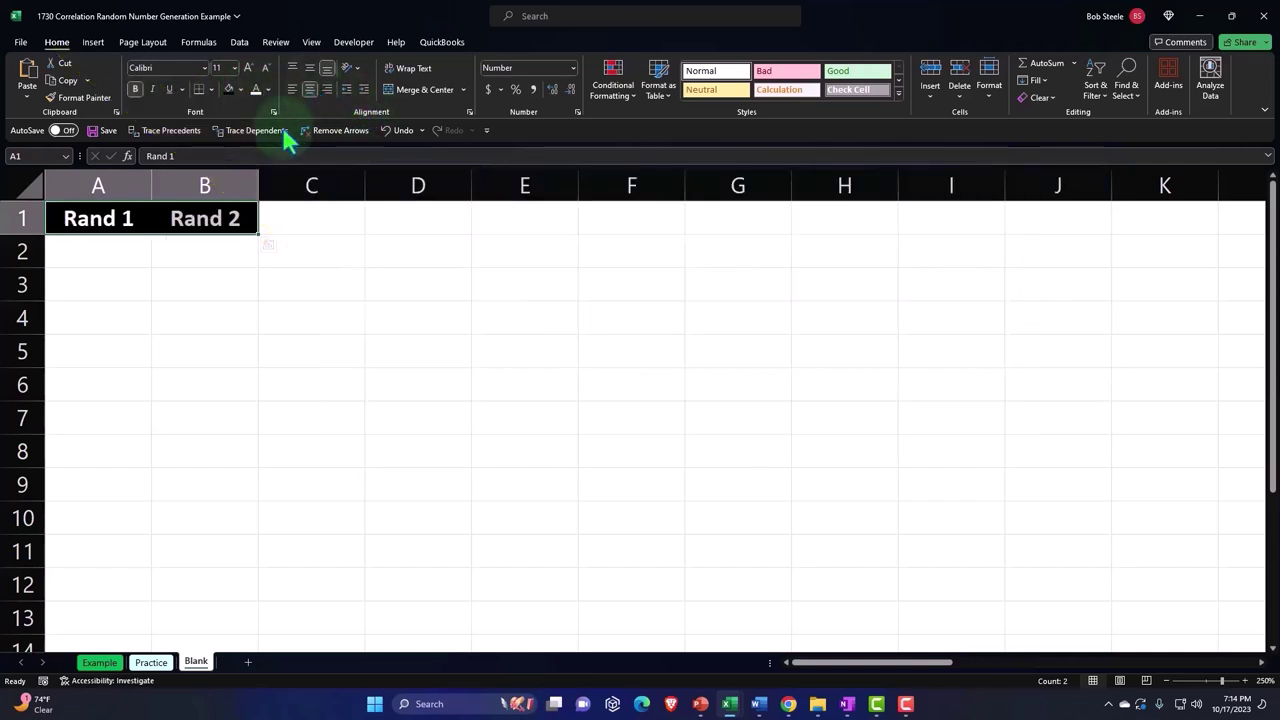
left_click(125, 248)
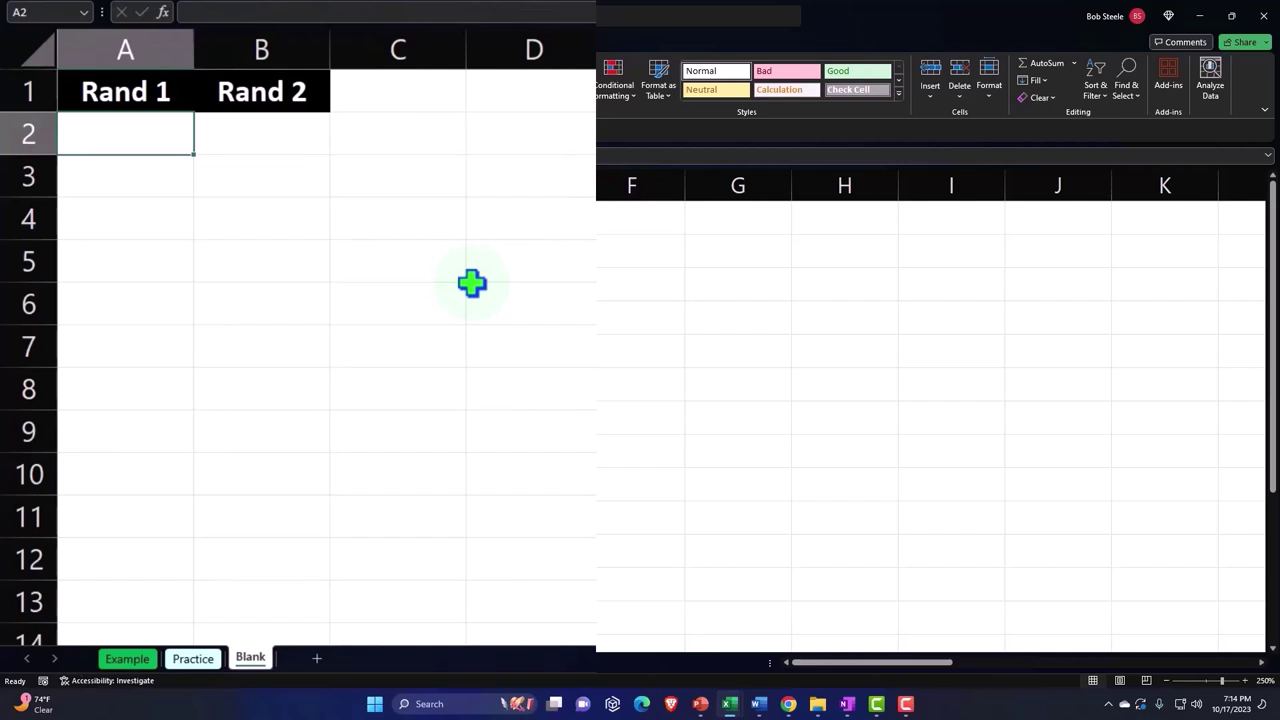
Enter =RANDBETWEEN(1,100) in A2 using function autocomplete, giving 52
type("=")
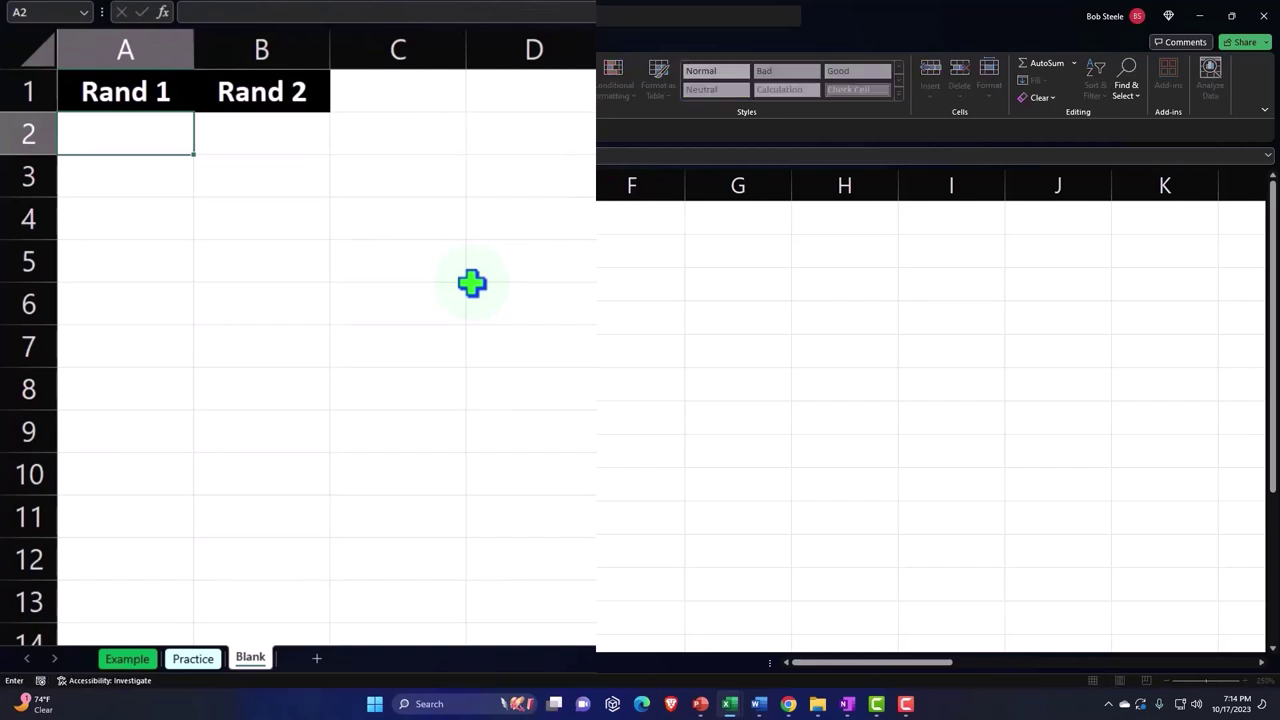
type("rand")
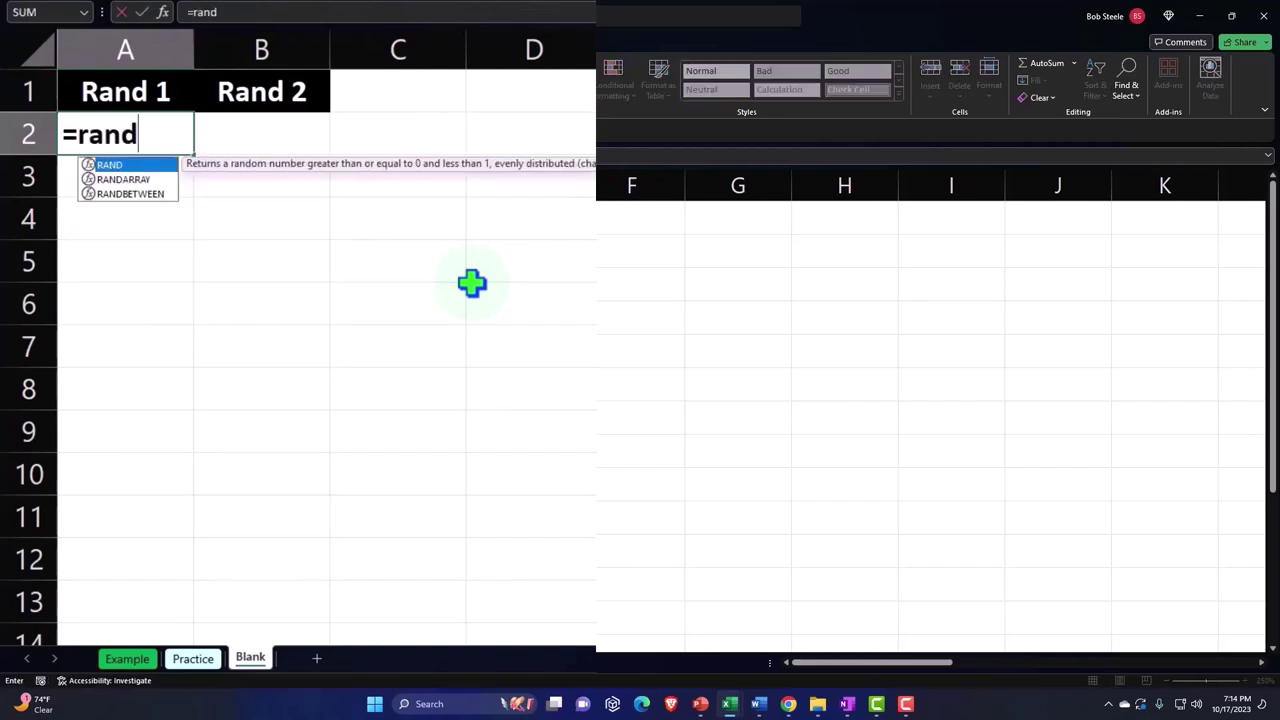
key("Tab")
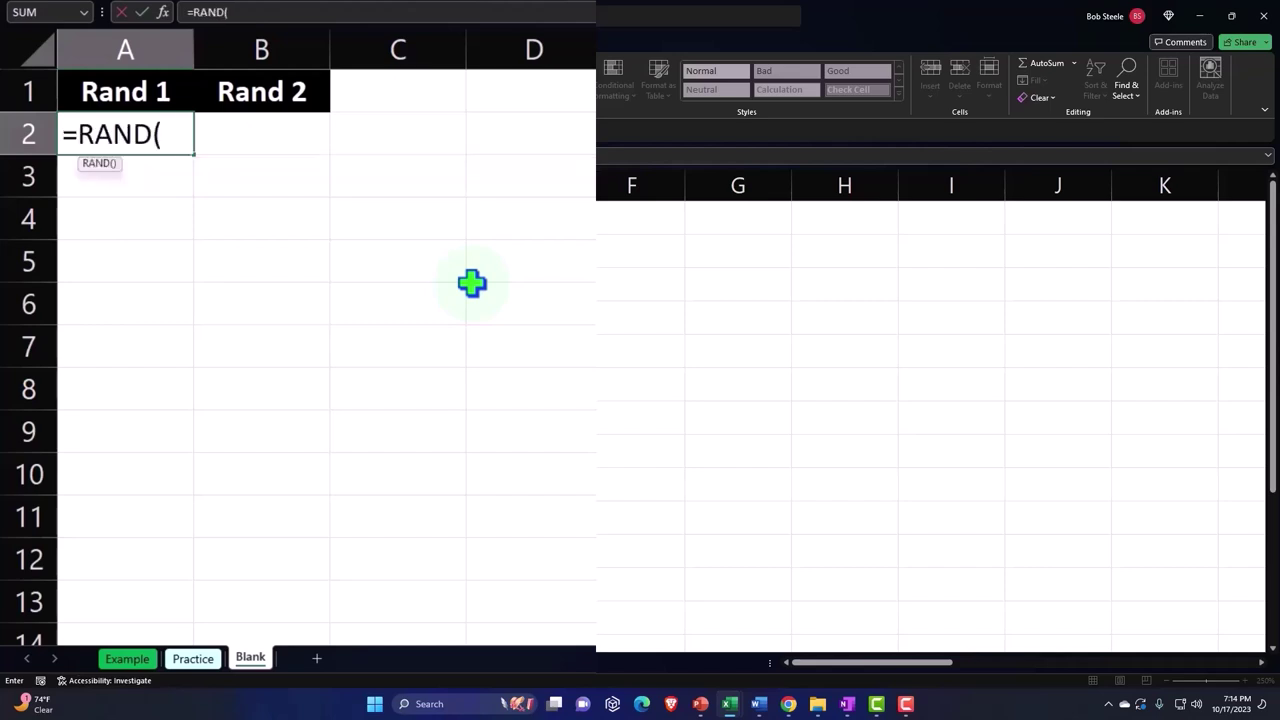
key("BackSpace")
type("b")
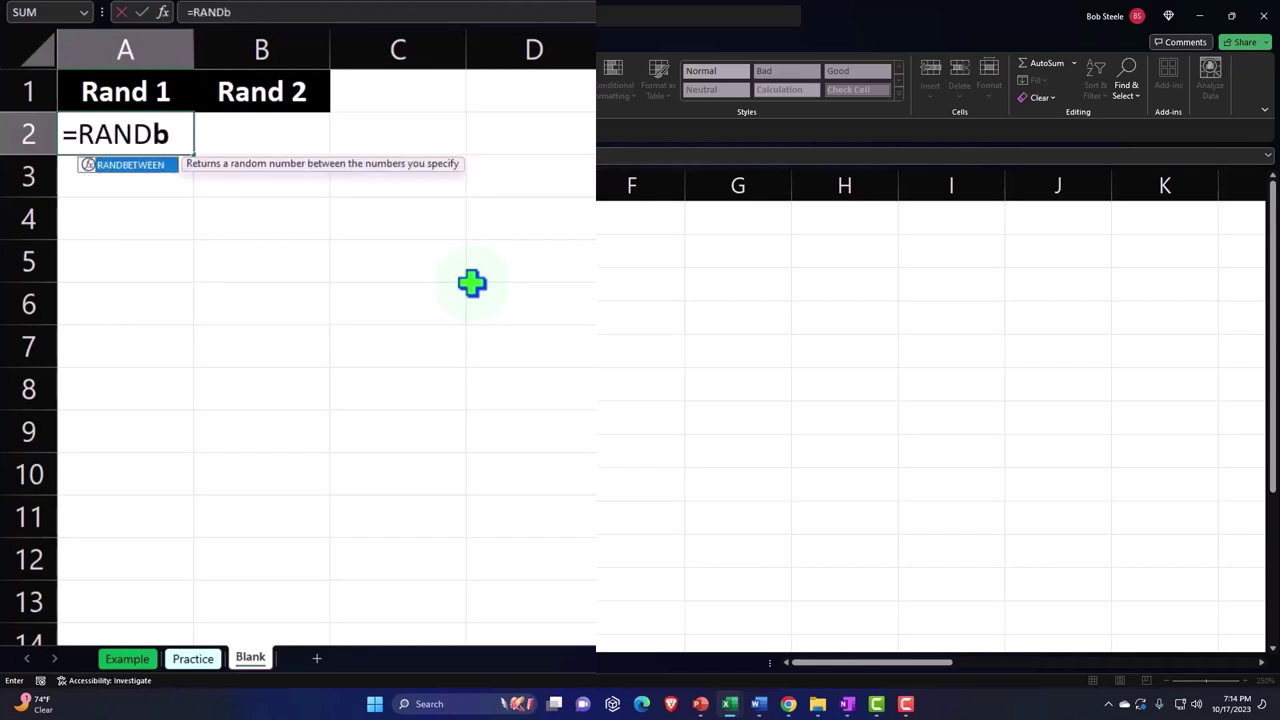
key("Tab")
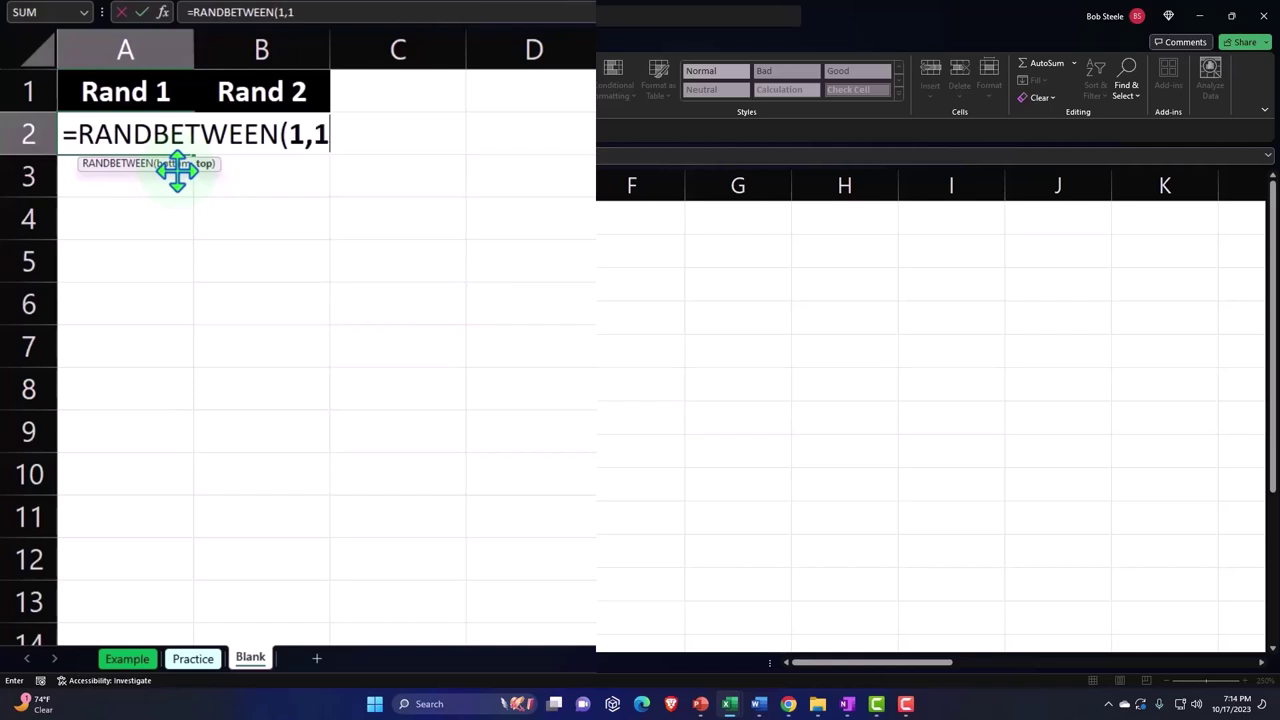
type("00")
key("Return")
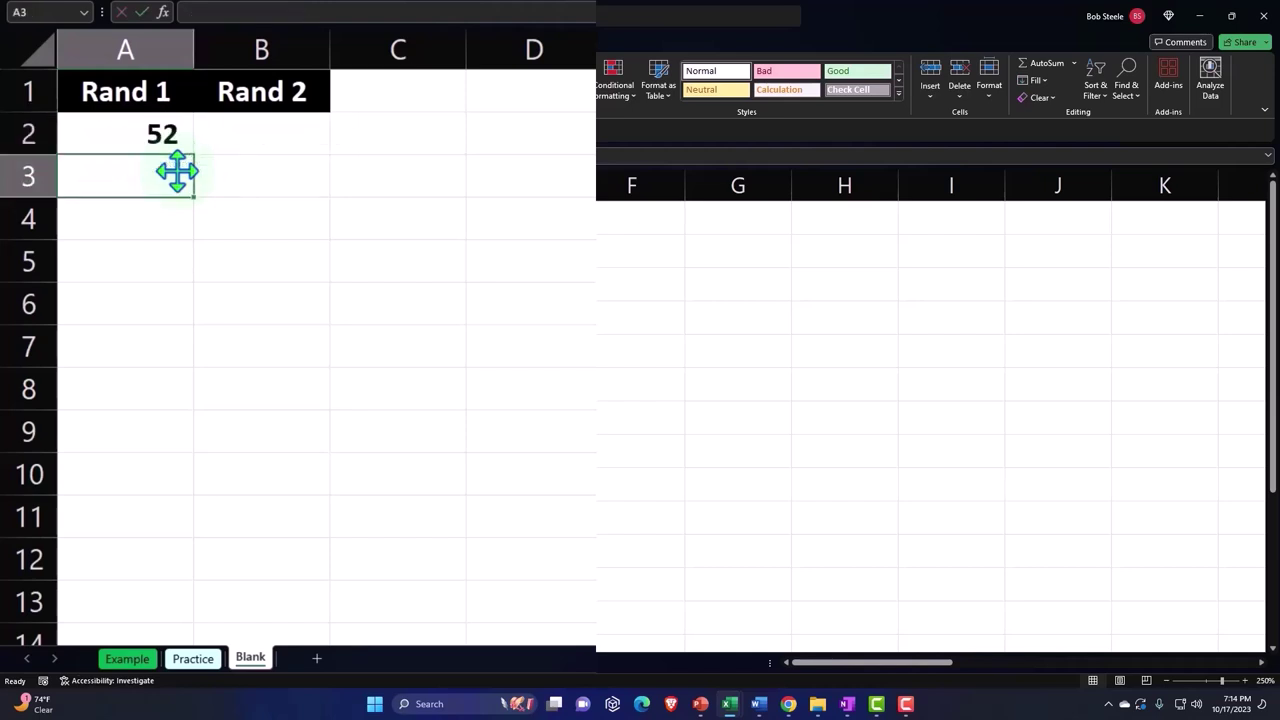
left_click(178, 145)
mouse_move(180, 152)
left_mouse_down()
mouse_move(196, 157)
mouse_move(183, 658)
left_mouse_up()
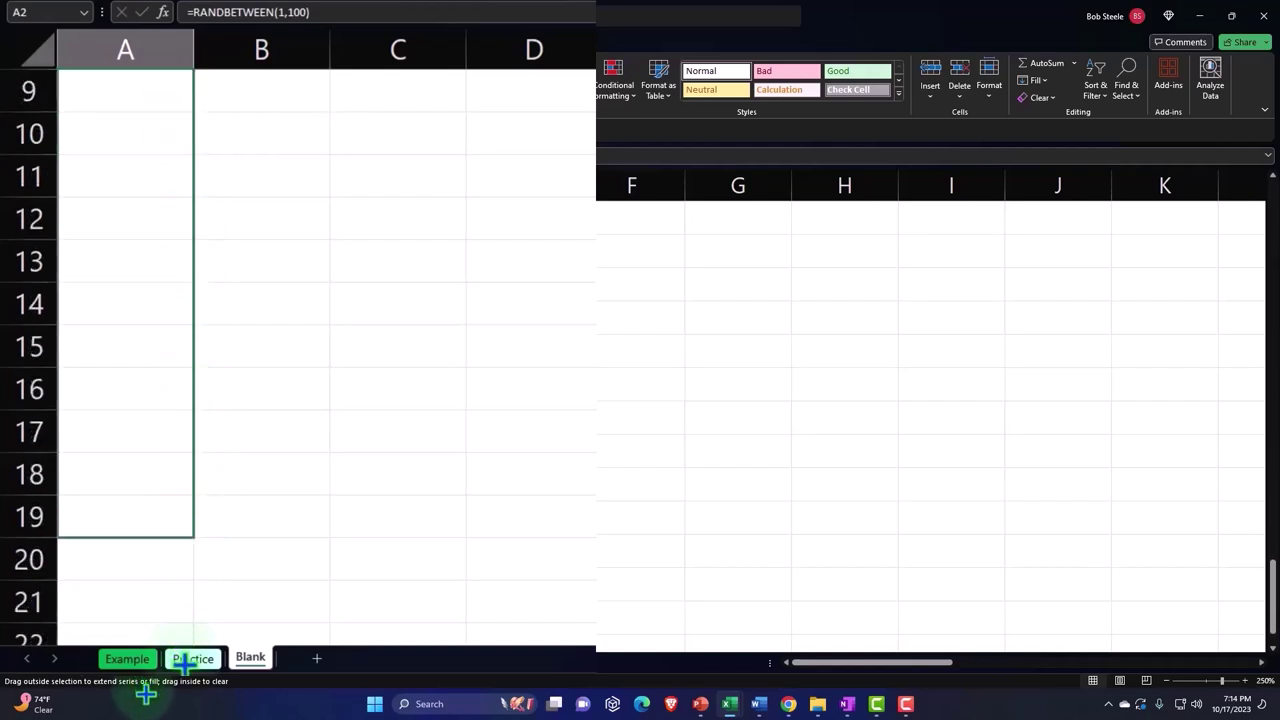
Fill A2's RANDBETWEEN formula down column A through row 216
left_click_drag(183, 658, 146, 693)
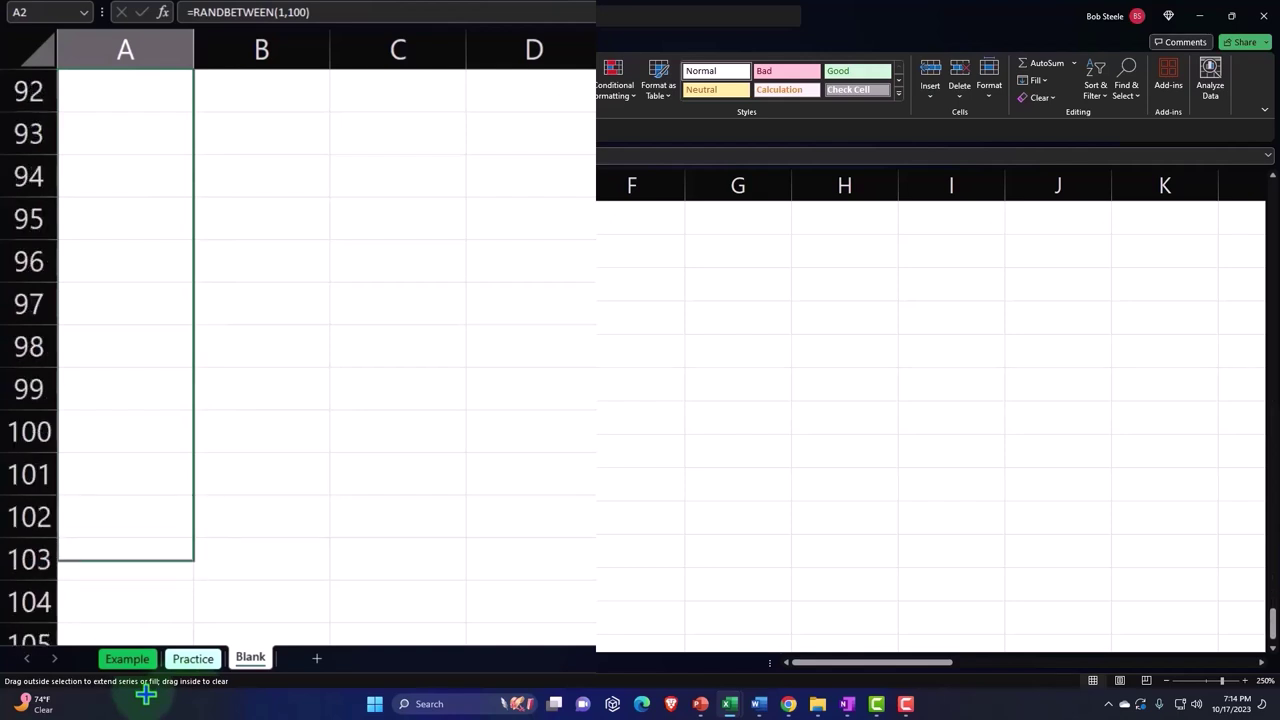
left_click_drag(146, 693, 156, 398)
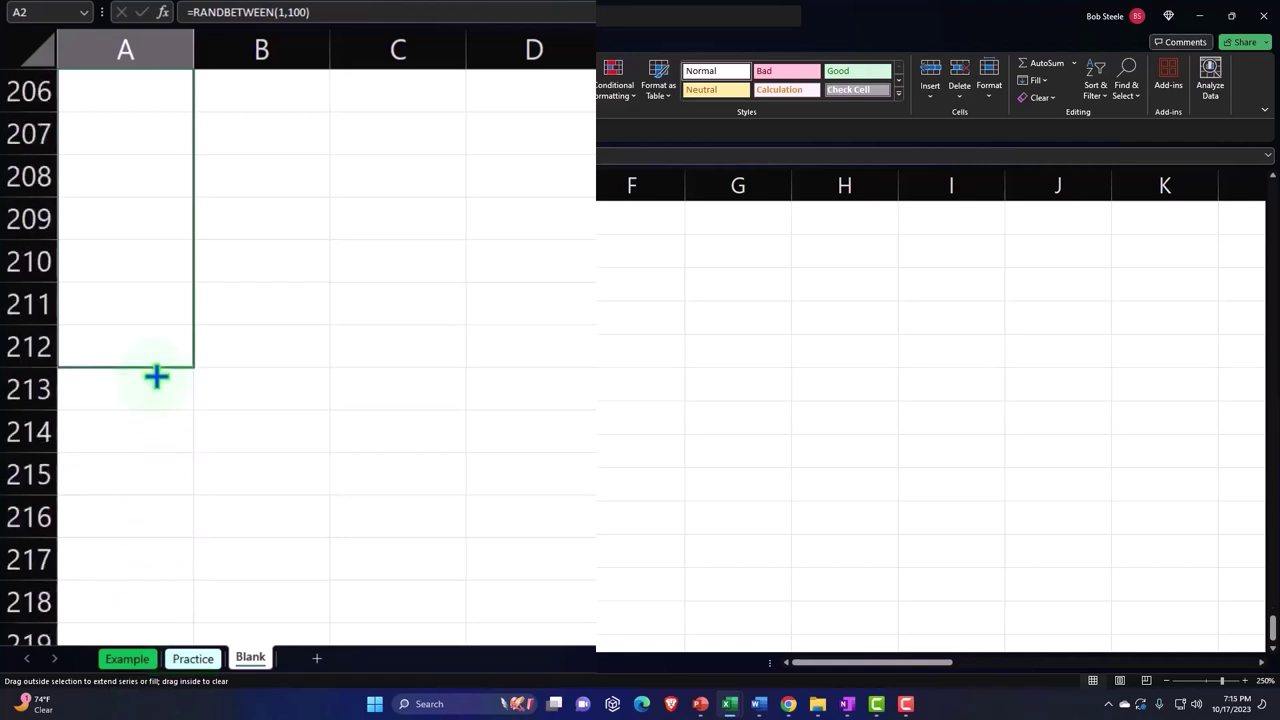
left_click_drag(156, 398, 147, 527)
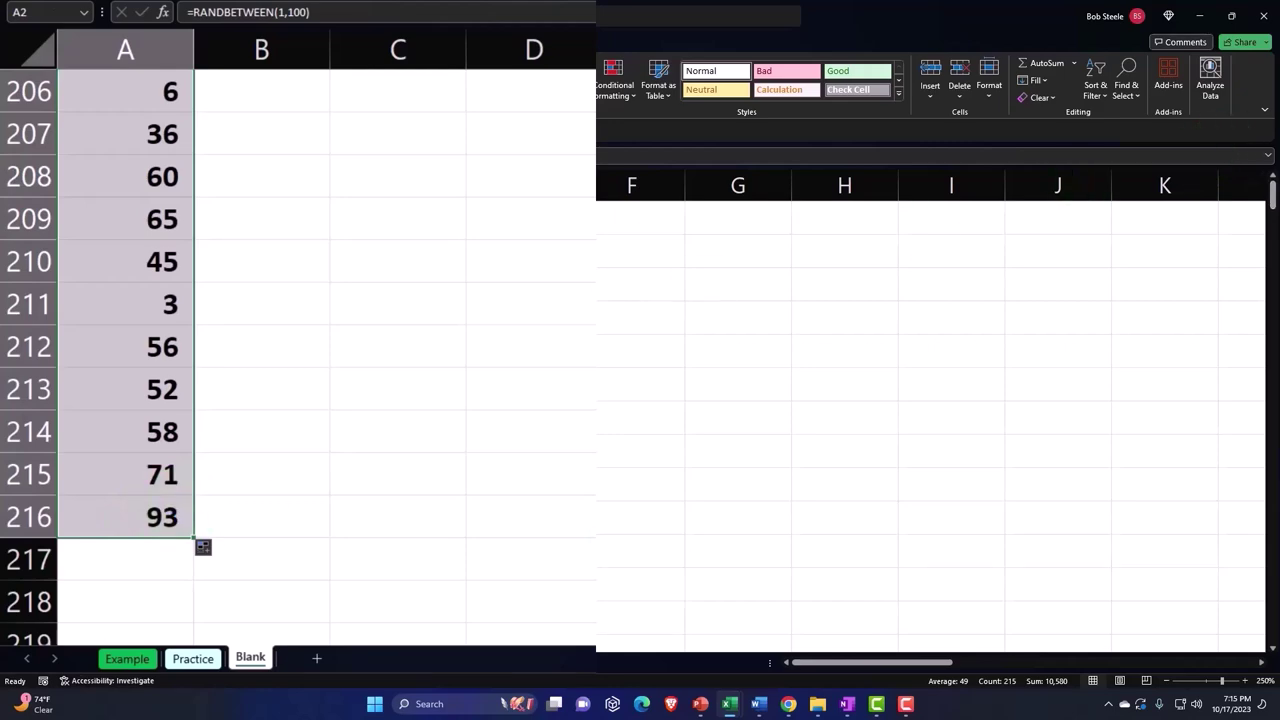
scroll(300, 350, "up", 15)
scroll(300, 350, "up", 20)
scroll(300, 350, "up", 3)
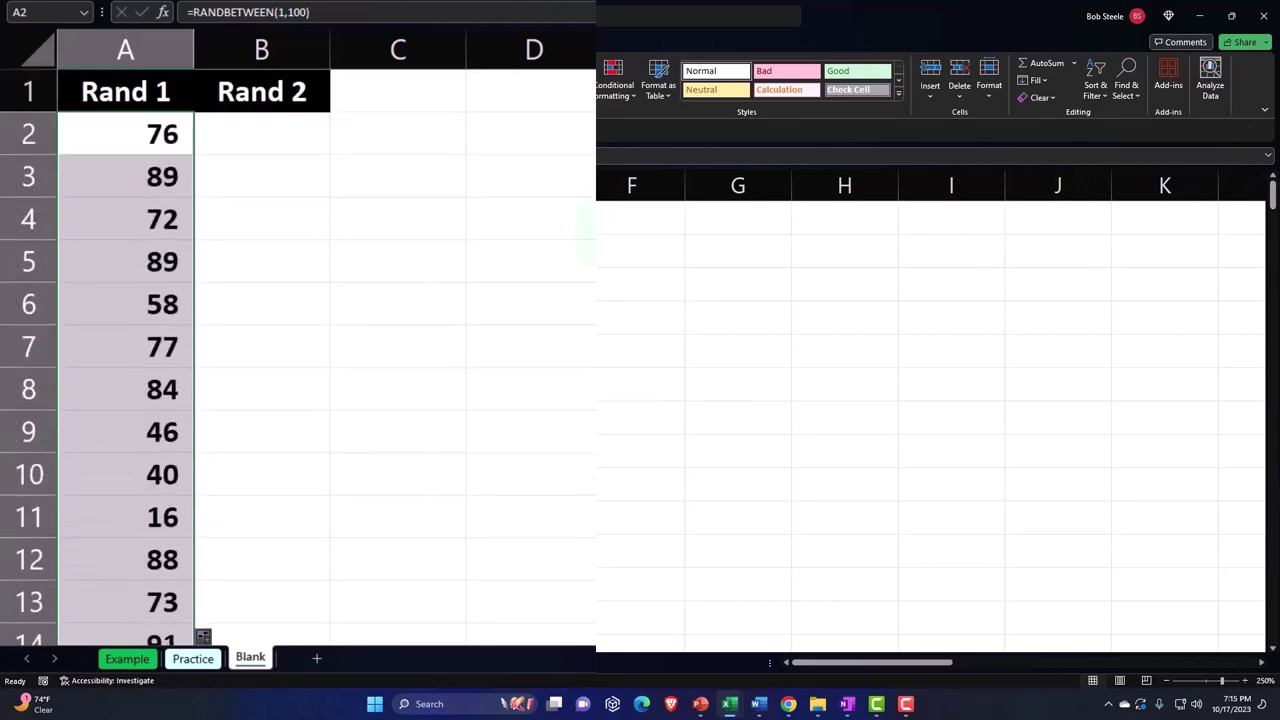
Copy A2's formula into B2 and fill it down to match the Rand 1 column
key("ctrl+c")
left_click(168, 136)
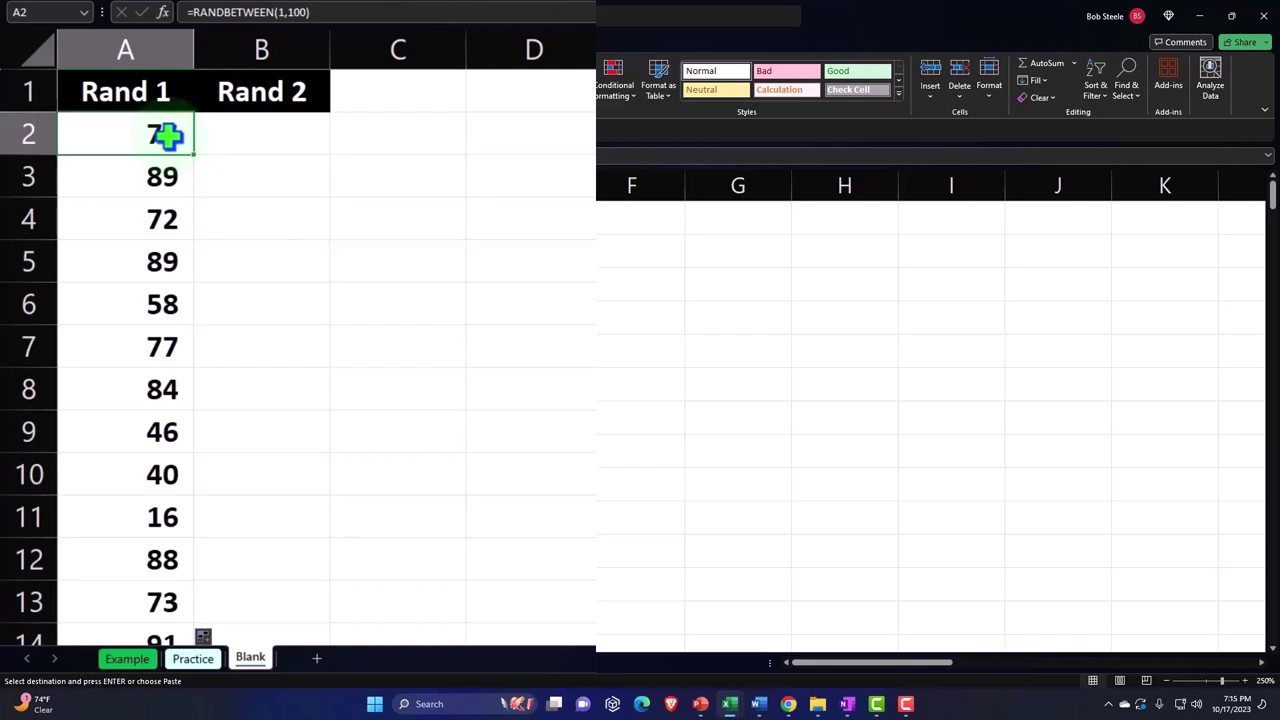
left_click(245, 137)
key("ctrl+v")
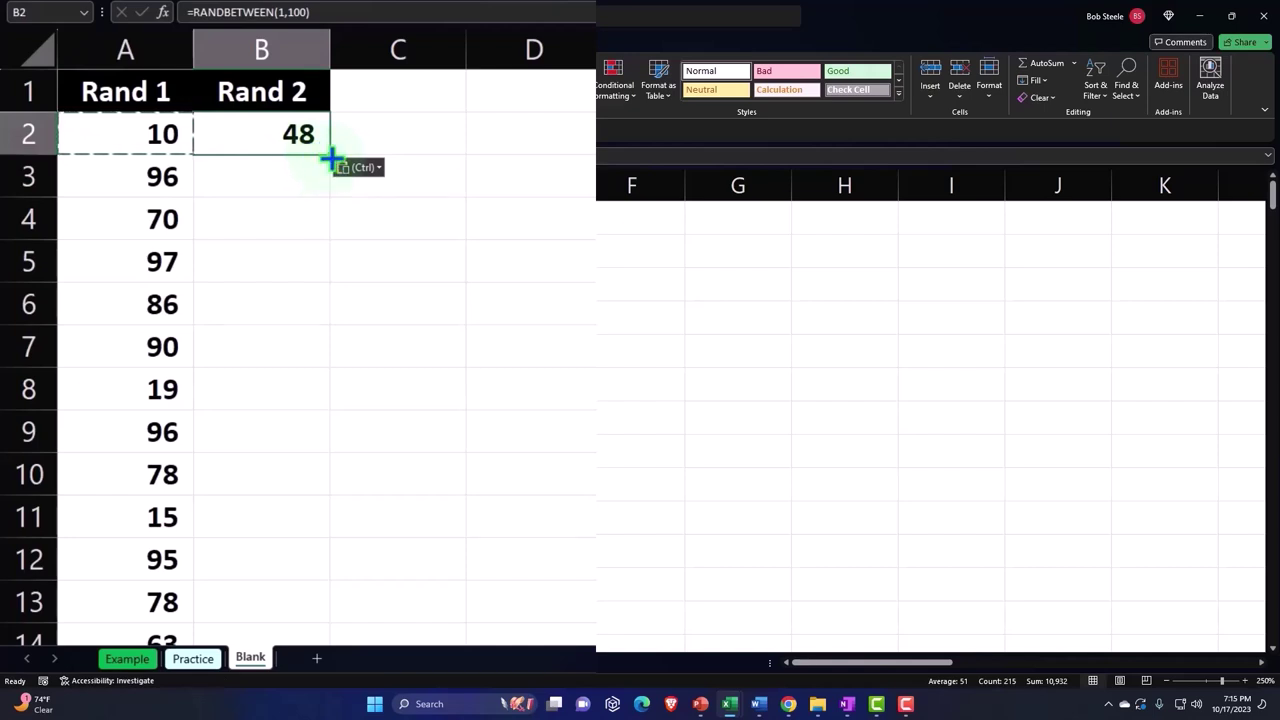
double_click(330, 157)
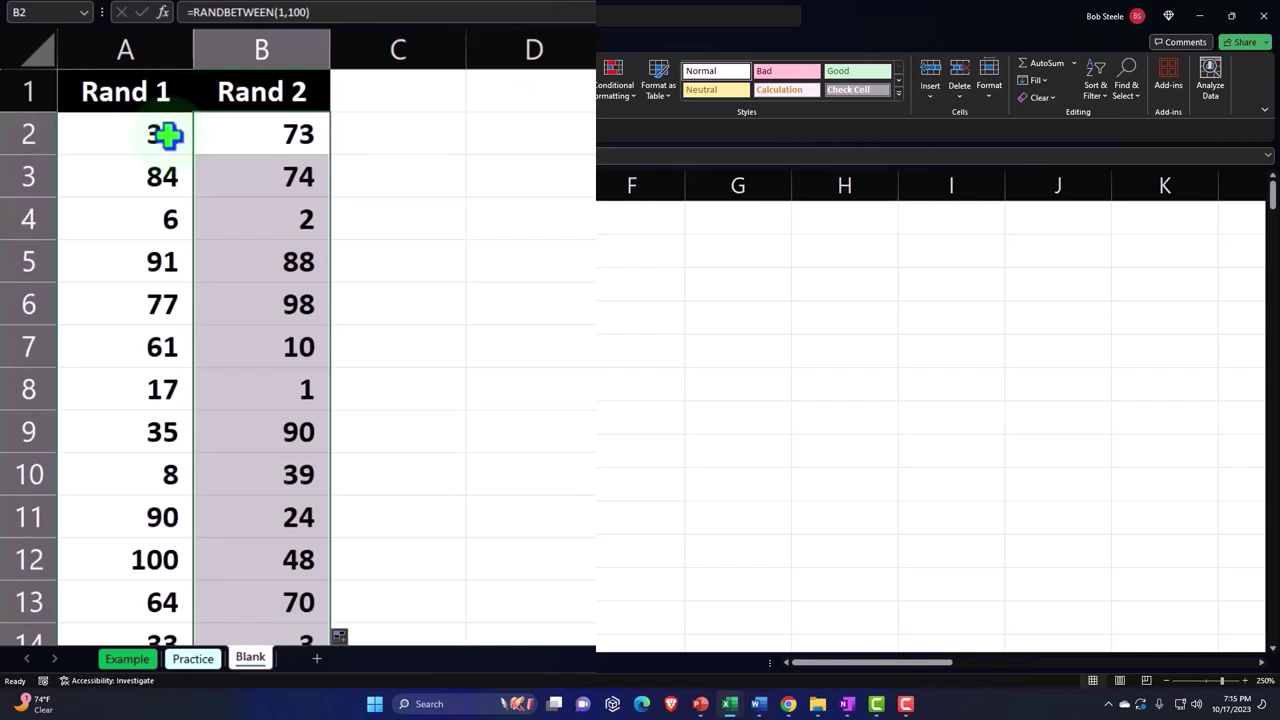
Check the Rand headings and re-enter two Rand 2 formulas, regenerating the random numbers
left_click(120, 91)
left_click(235, 93)
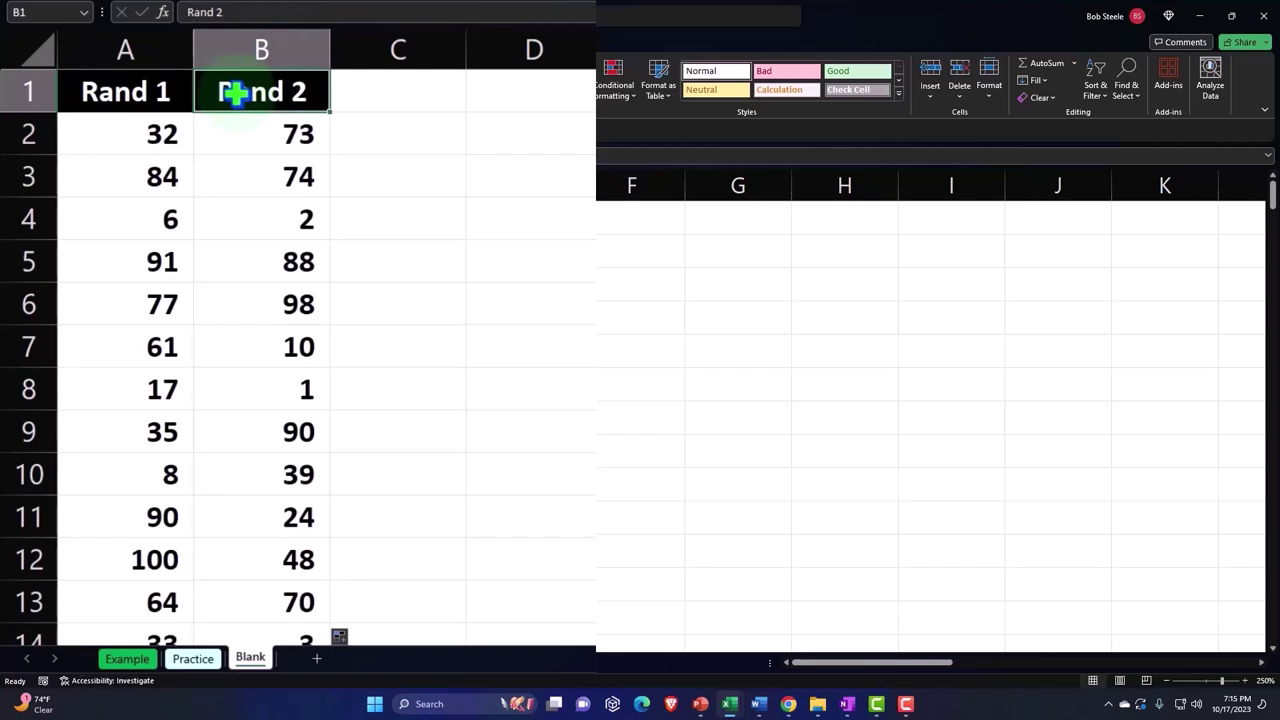
double_click(235, 93)
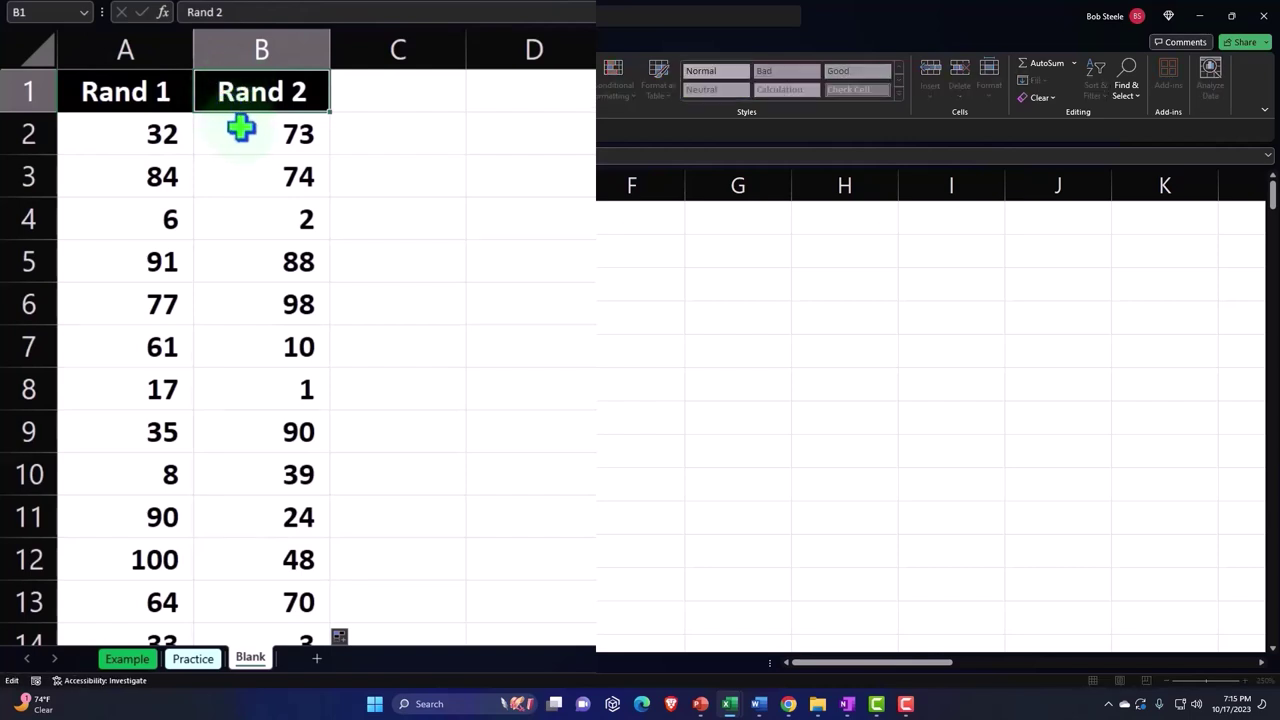
left_click(241, 130)
double_click(241, 130)
key("Return")
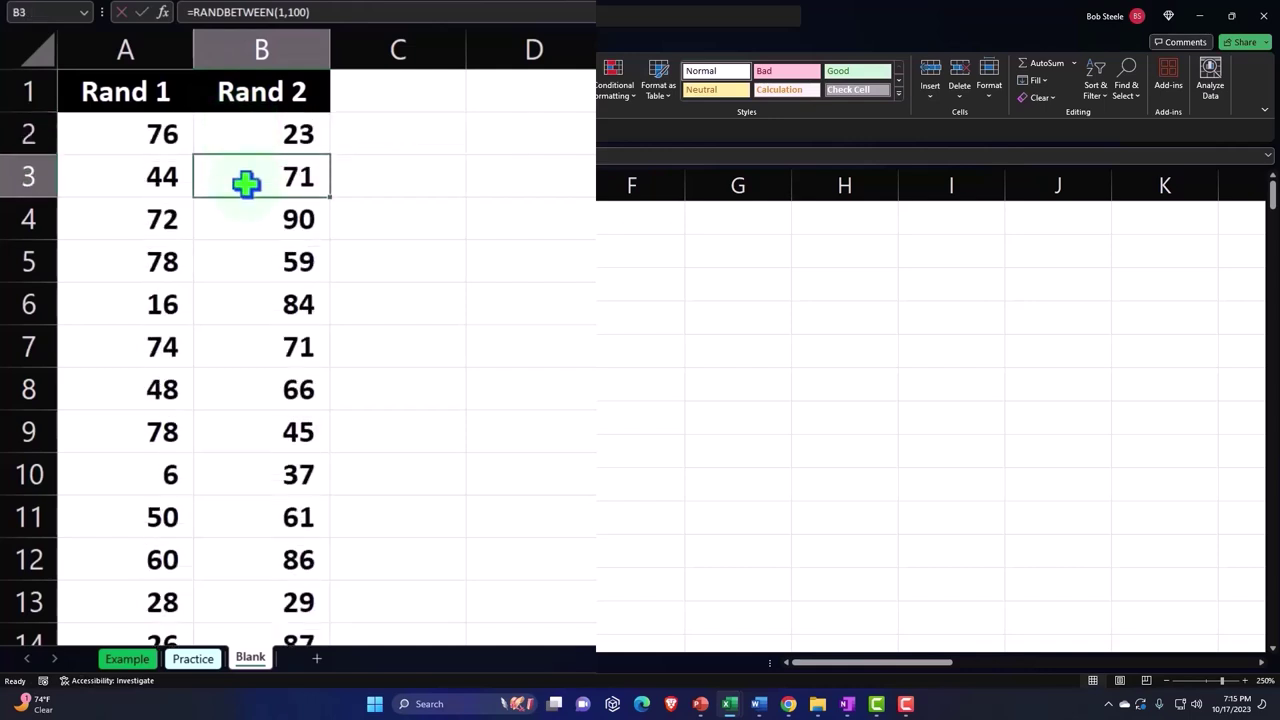
double_click(246, 232)
key("Return")
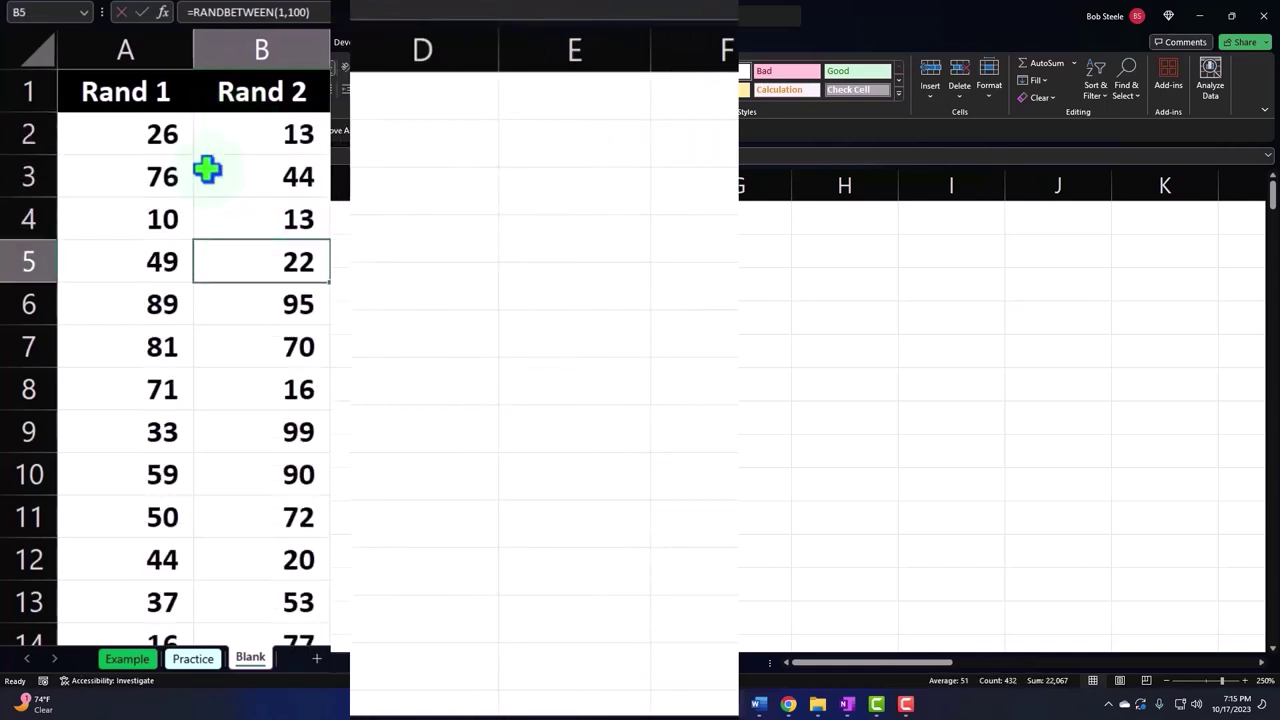
Paste the Rand 1/Rand 2 data as values into D1, narrow column C, and cancel the copy
left_click(380, 86)
right_click(381, 87)
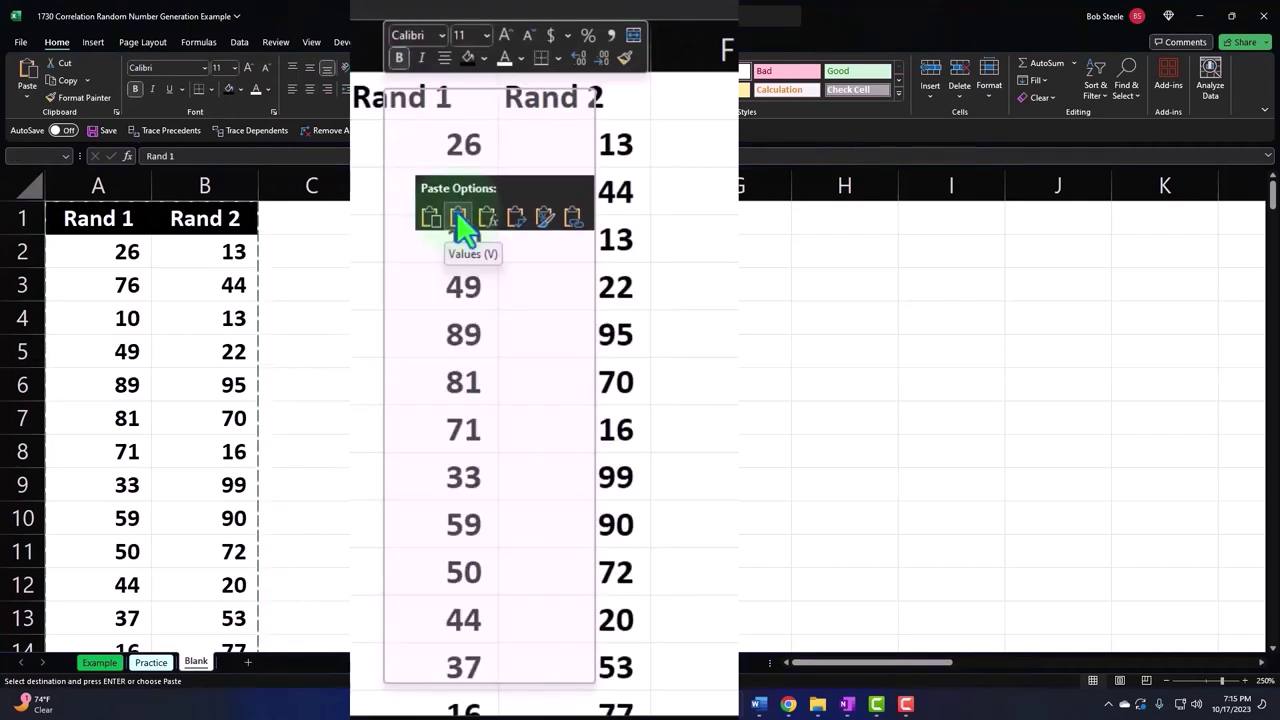
left_click(460, 225)
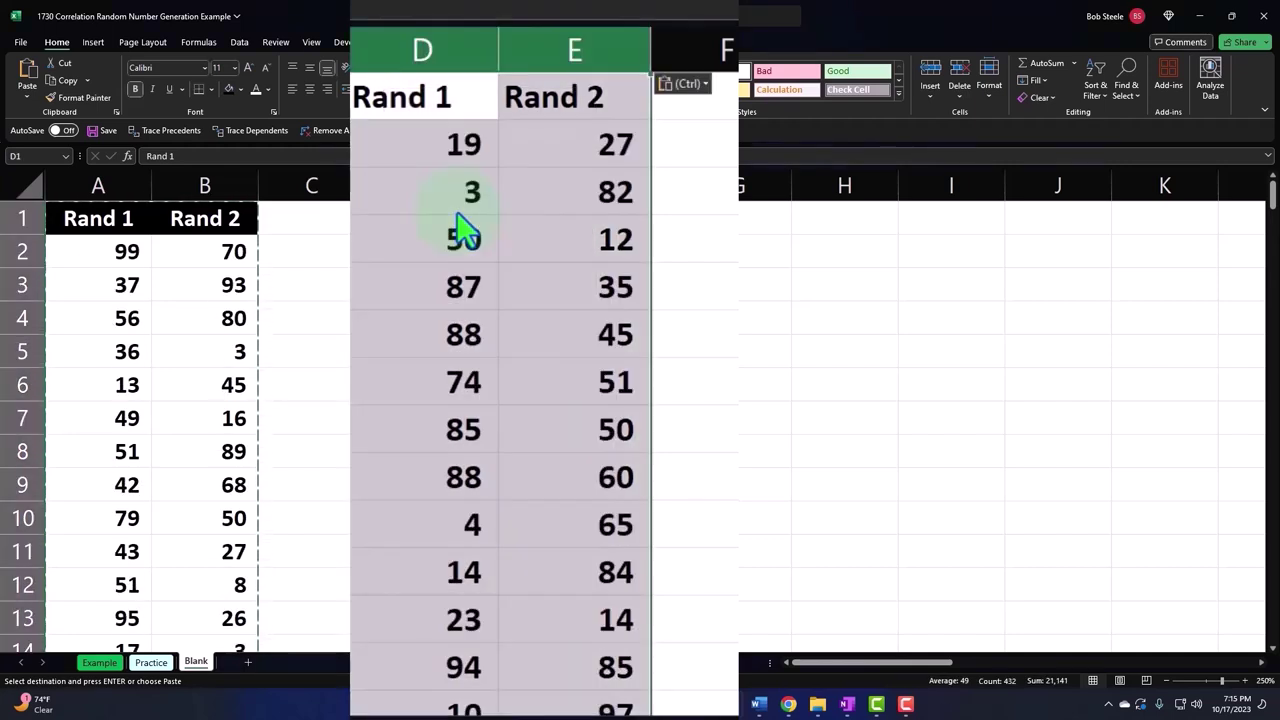
mouse_move(364, 184)
left_mouse_down()
mouse_move(275, 190)
mouse_move(422, 218)
left_mouse_up()
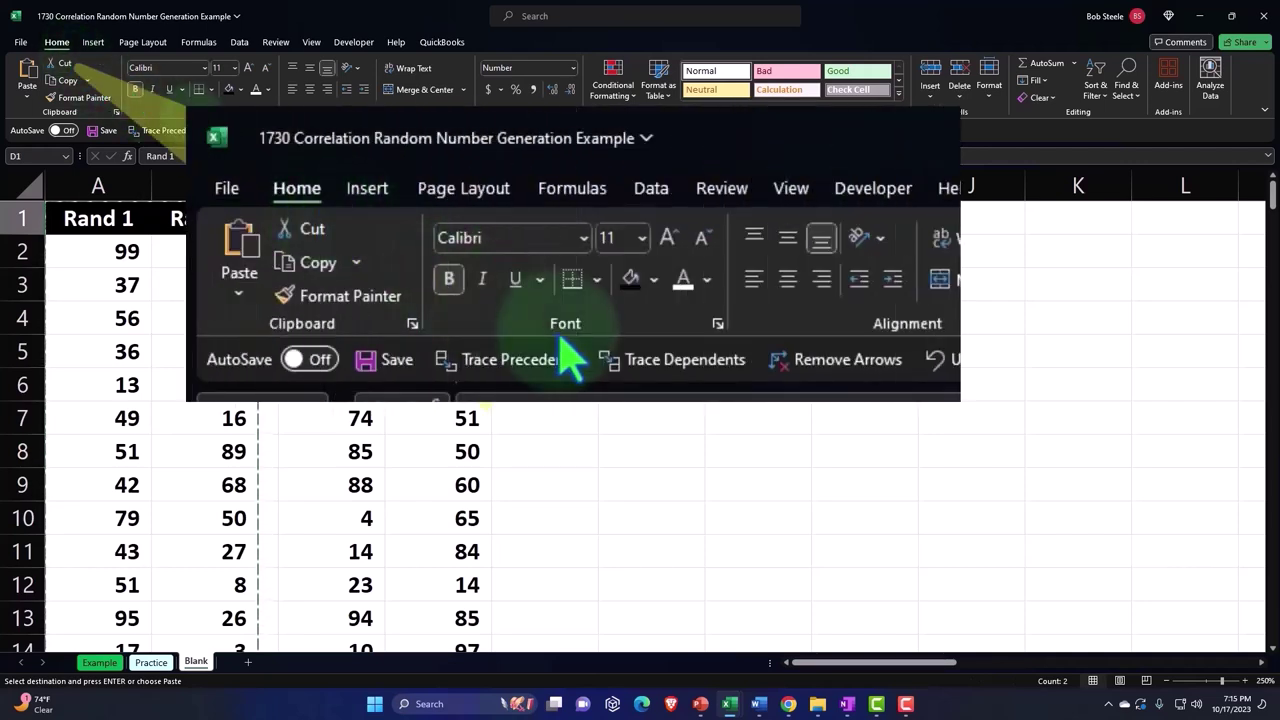
key("Escape")
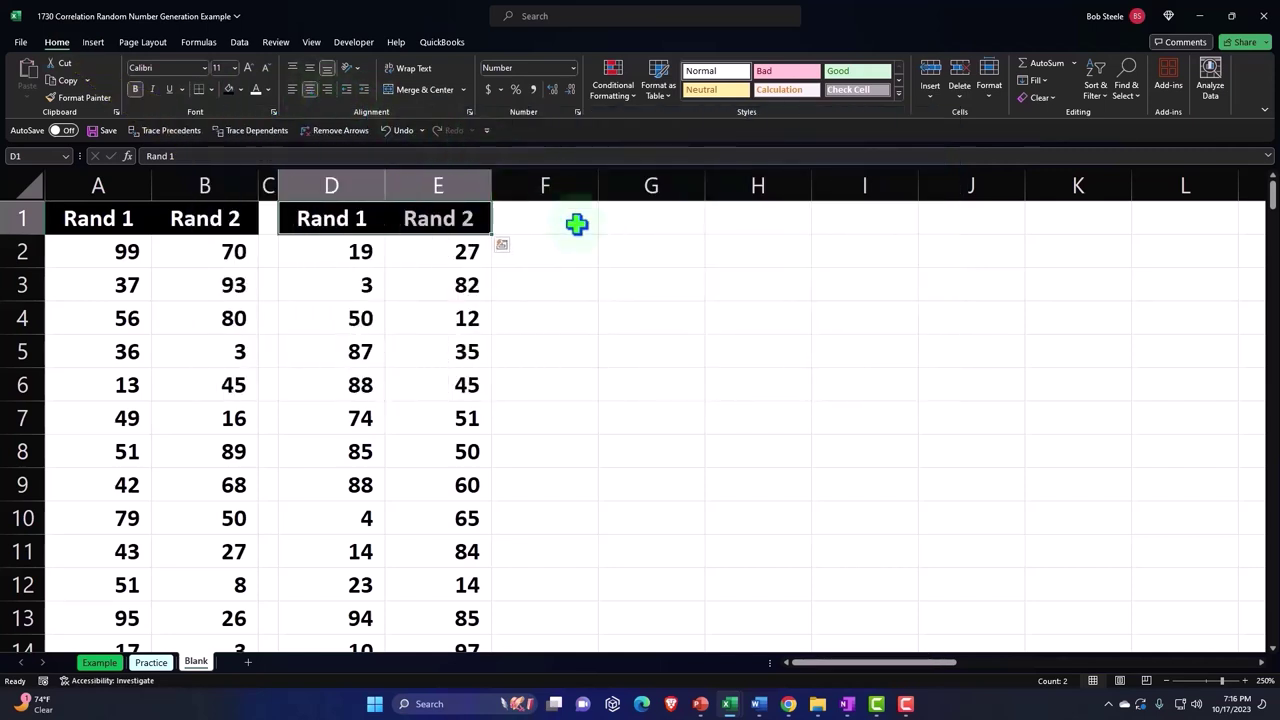
Enter =D1 and =E1 in G1:H1 as linked Rand 1 and Rand 2 headers
left_click(658, 217)
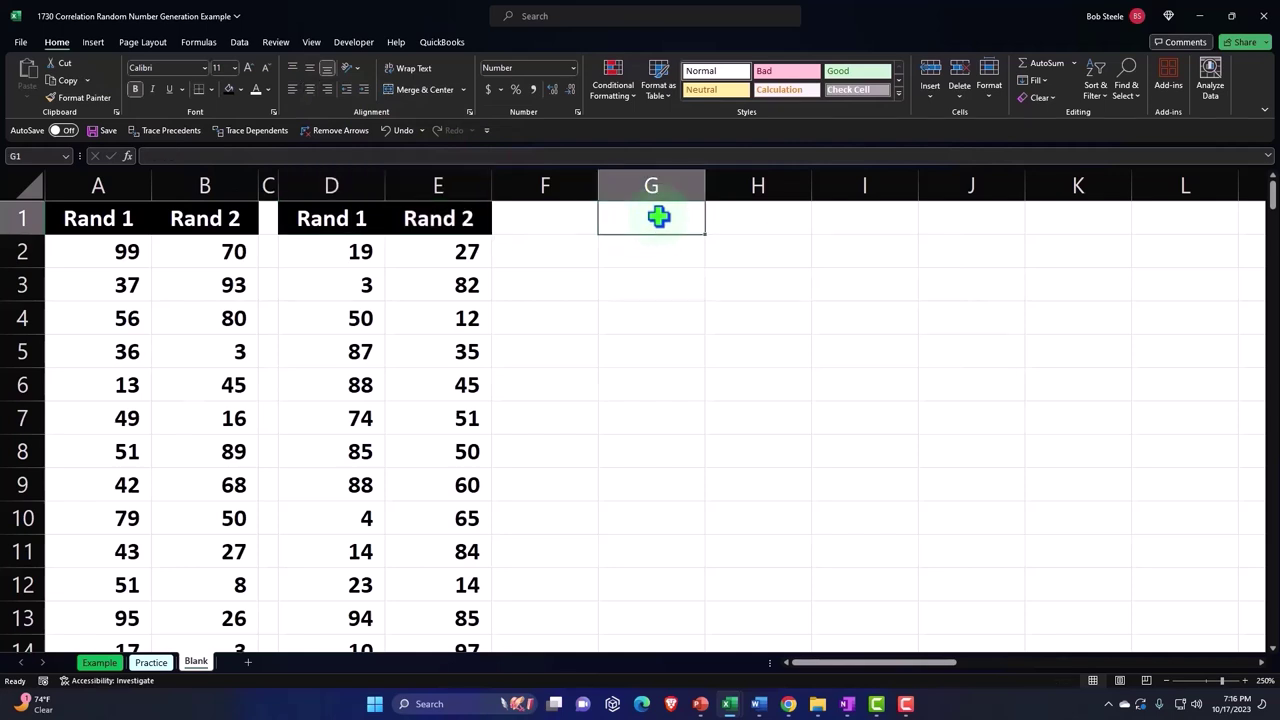
type("=")
key("Left")
key("Left")
key("Left")
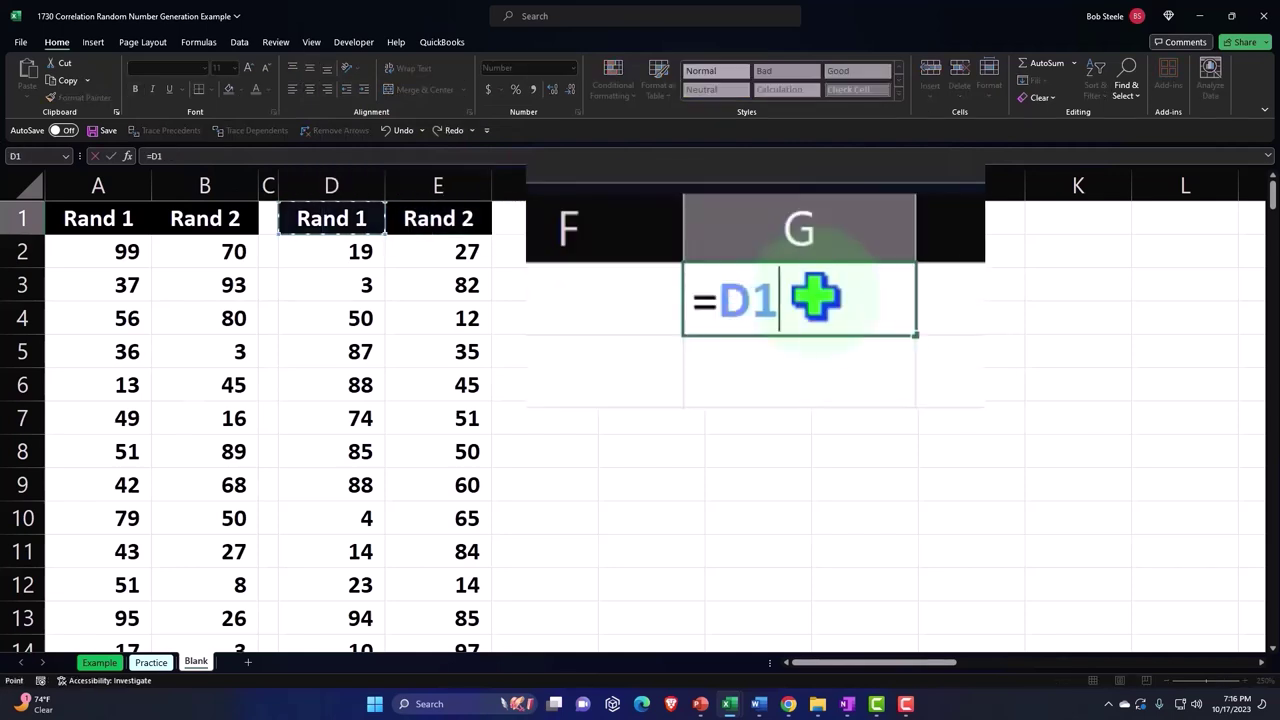
key("Tab")
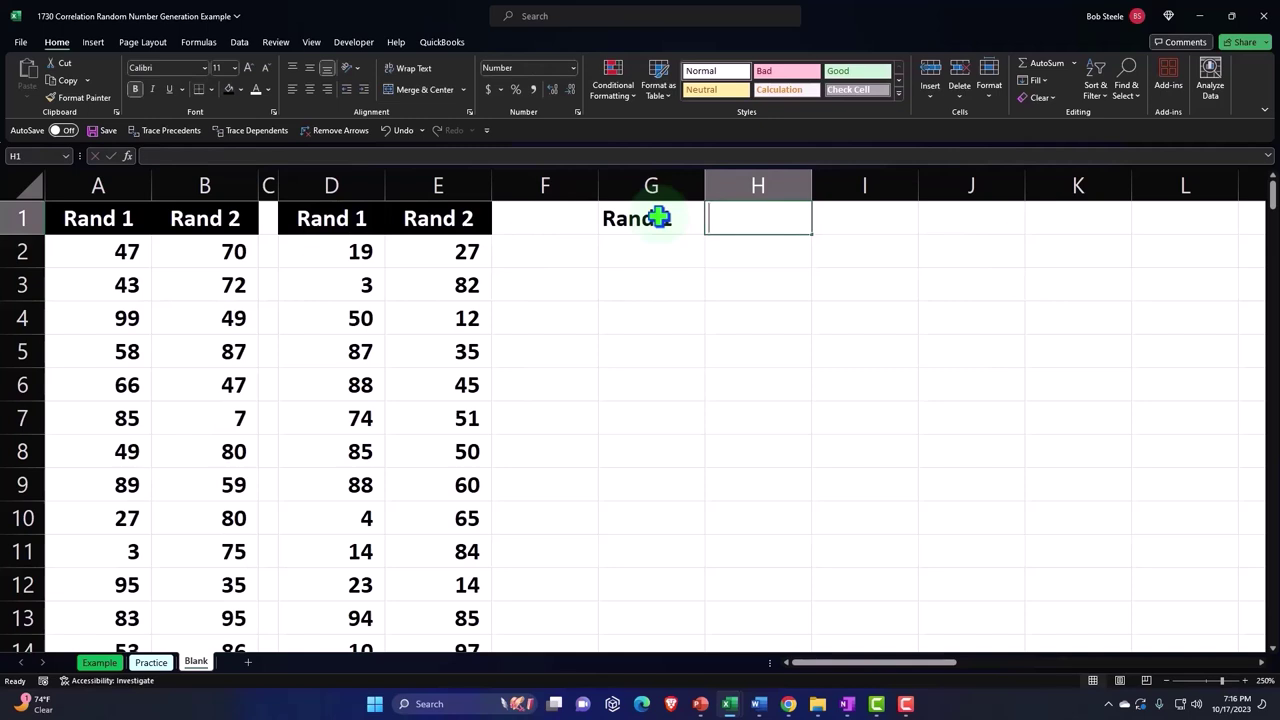
type("=")
key("Left")
key("Left")
key("Left")
key("Return")
Apply D1:E1's black header formatting to the new headers with Format Painter
left_click(658, 217)
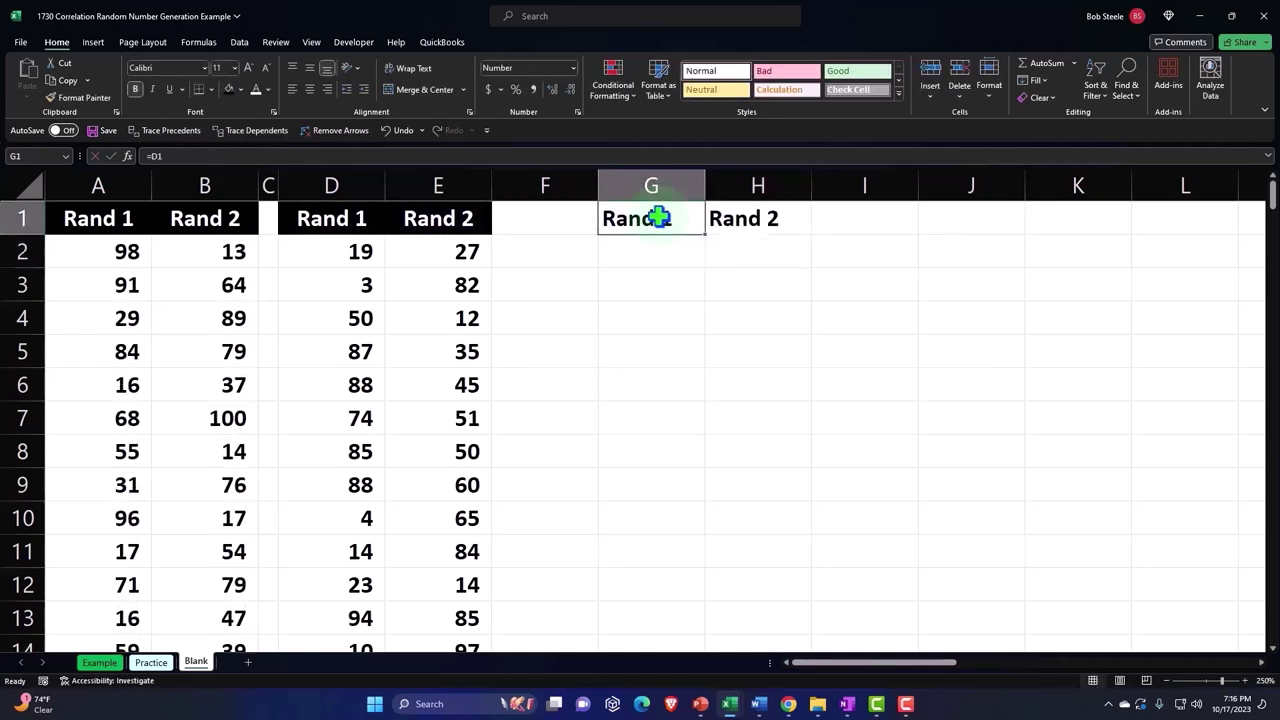
left_click_drag(438, 218, 363, 218)
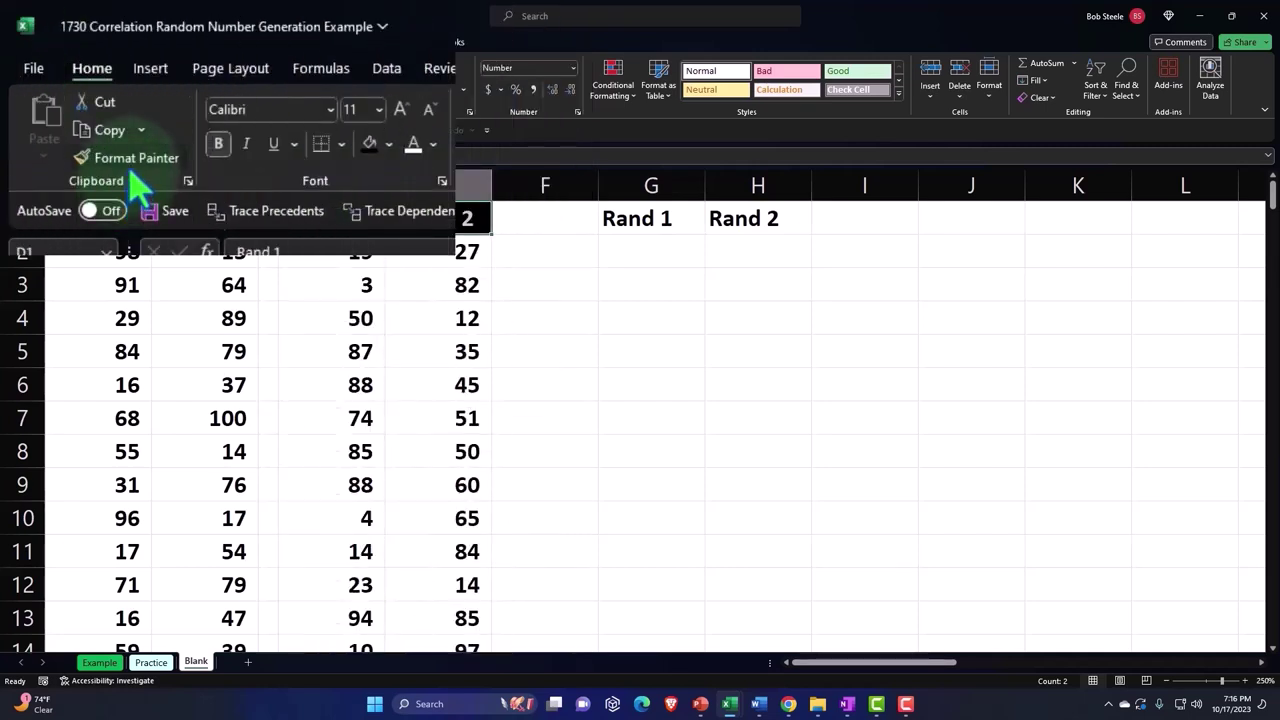
left_click(130, 158)
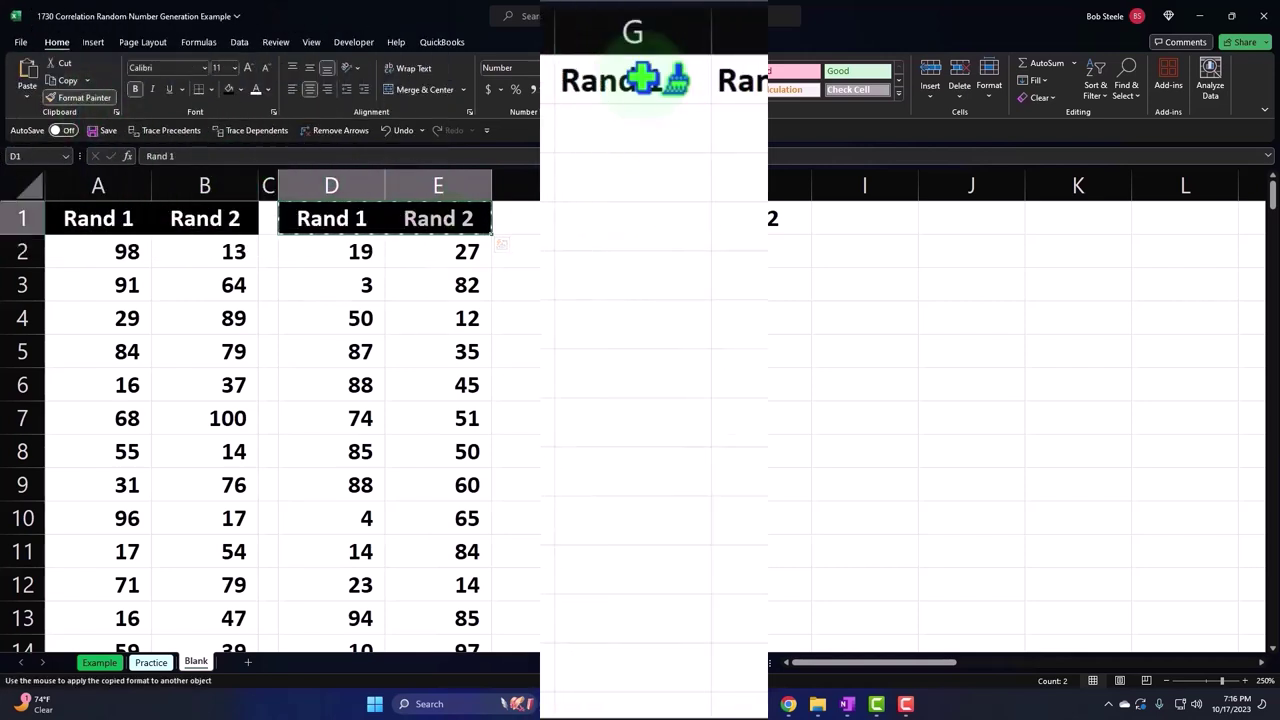
left_click(657, 218)
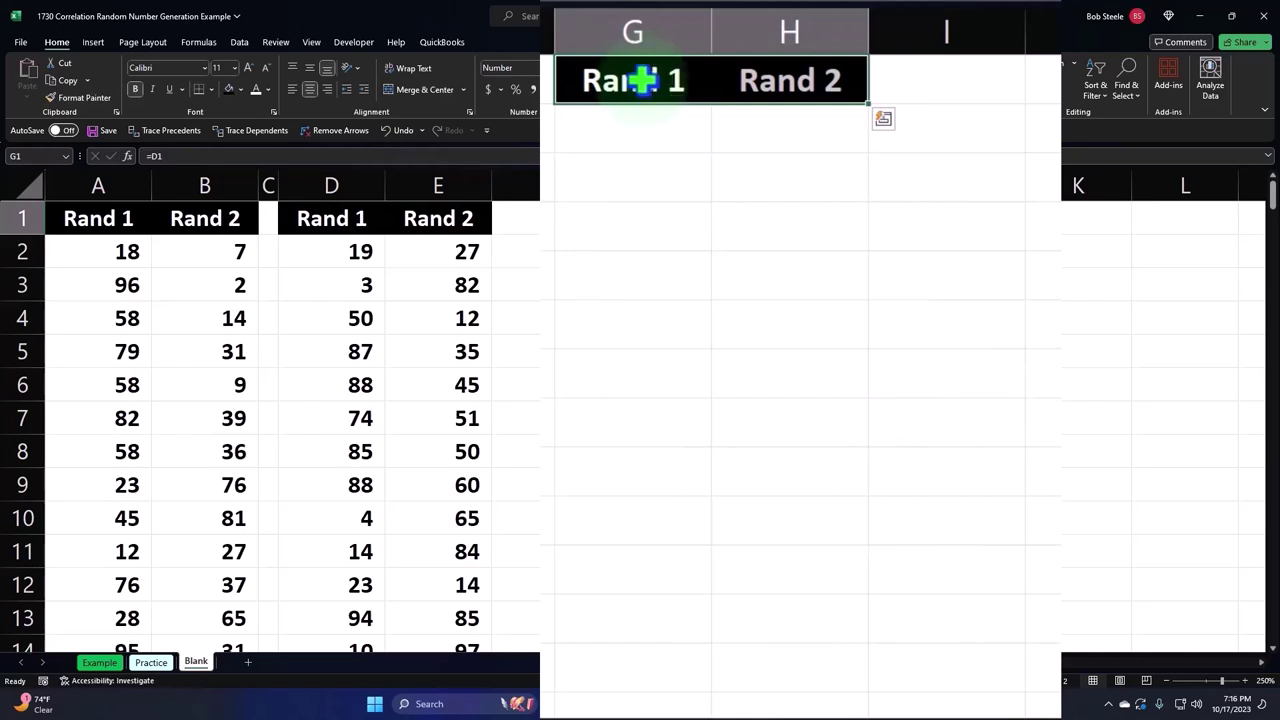
Move the linked headers to H1:I1 and narrow column F into a thin spacer
right_click(646, 88)
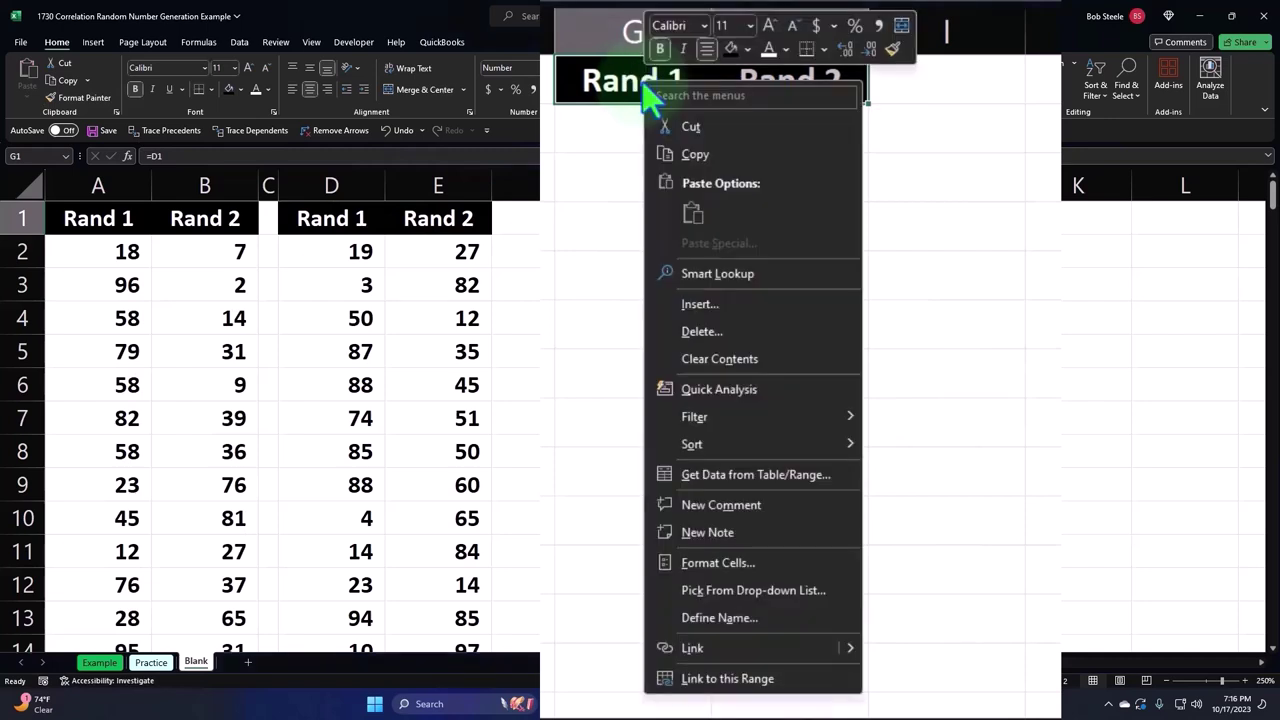
left_click(678, 130)
left_click(779, 77)
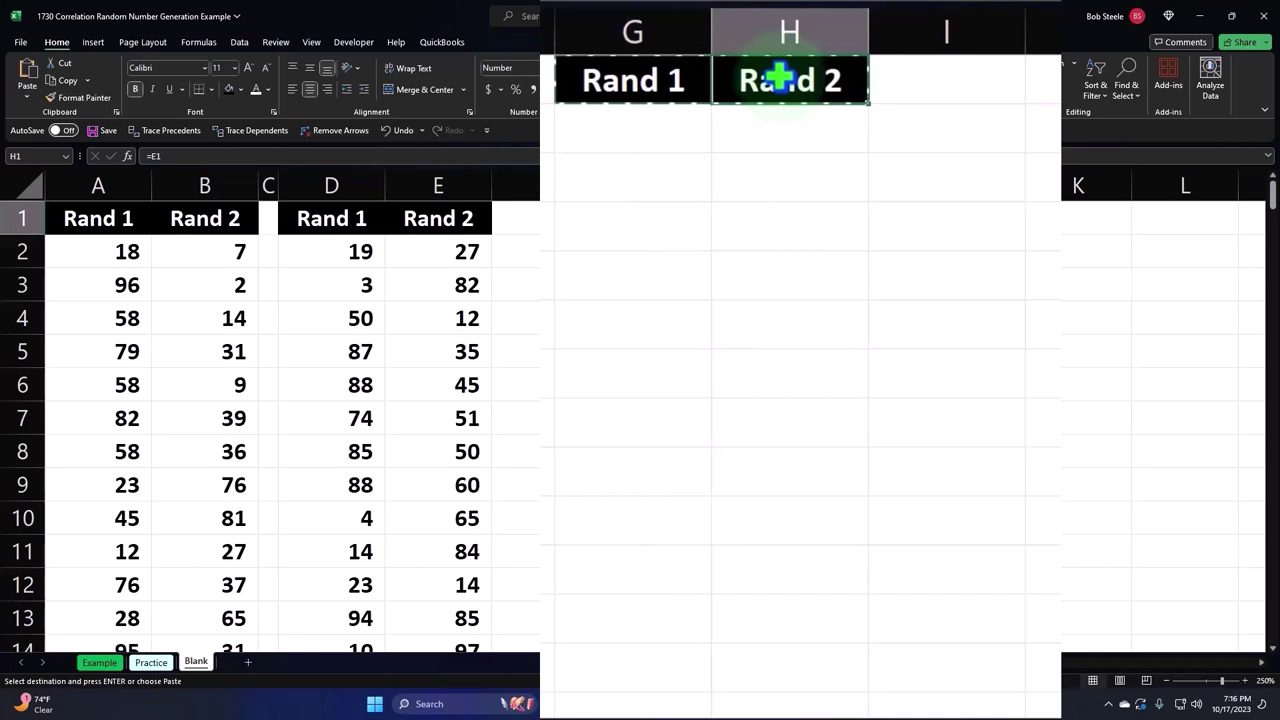
right_click(779, 77)
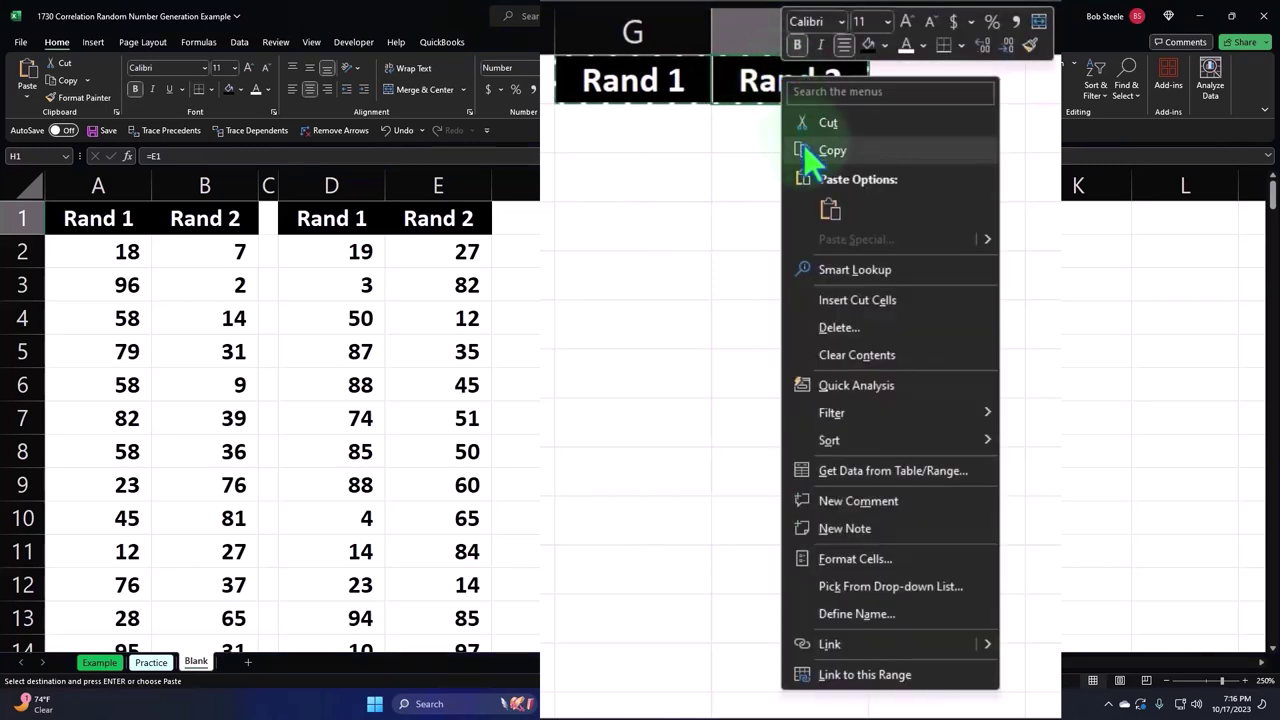
left_click(829, 210)
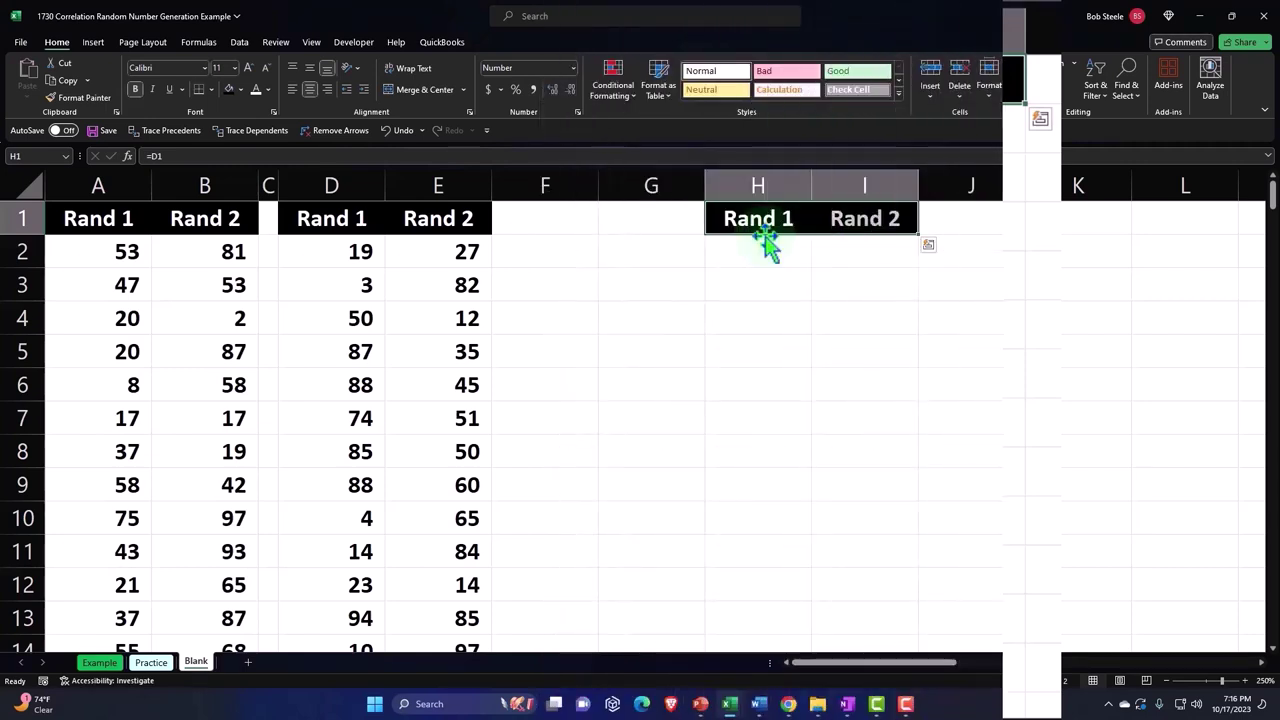
mouse_move(766, 238)
left_mouse_down()
mouse_move(648, 228)
mouse_move(757, 243)
left_mouse_up()
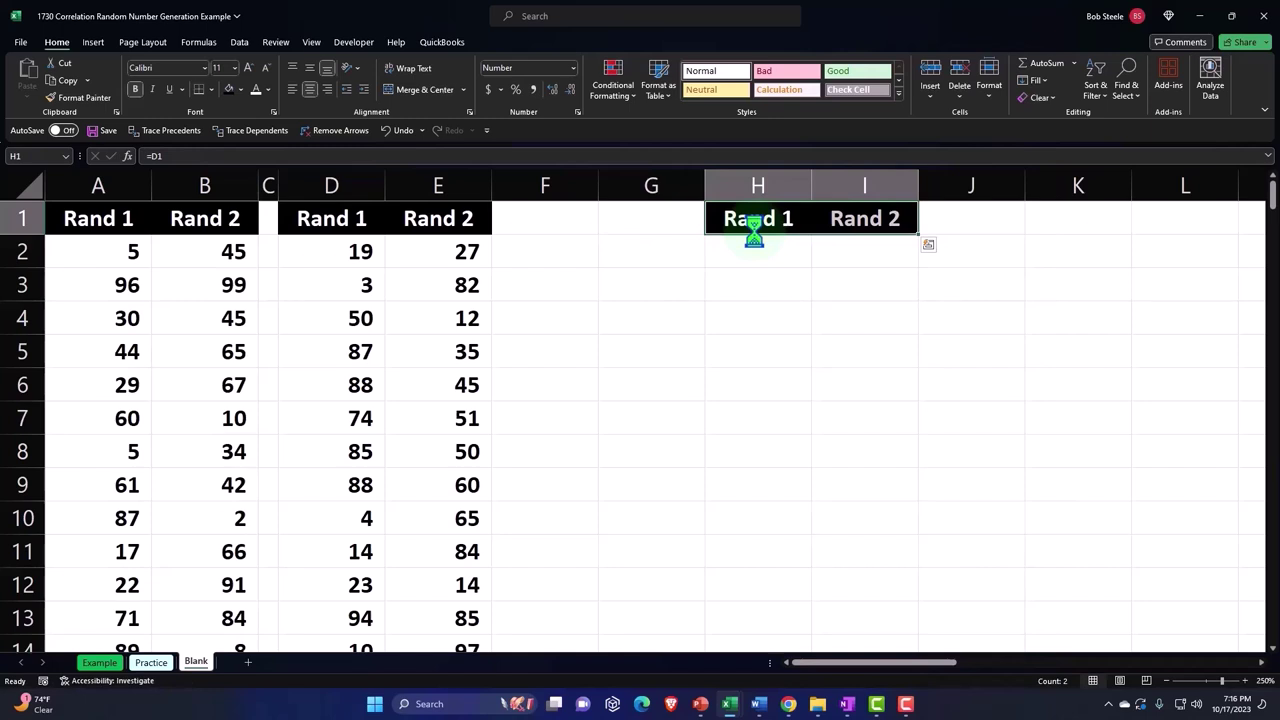
left_click_drag(598, 187, 509, 193)
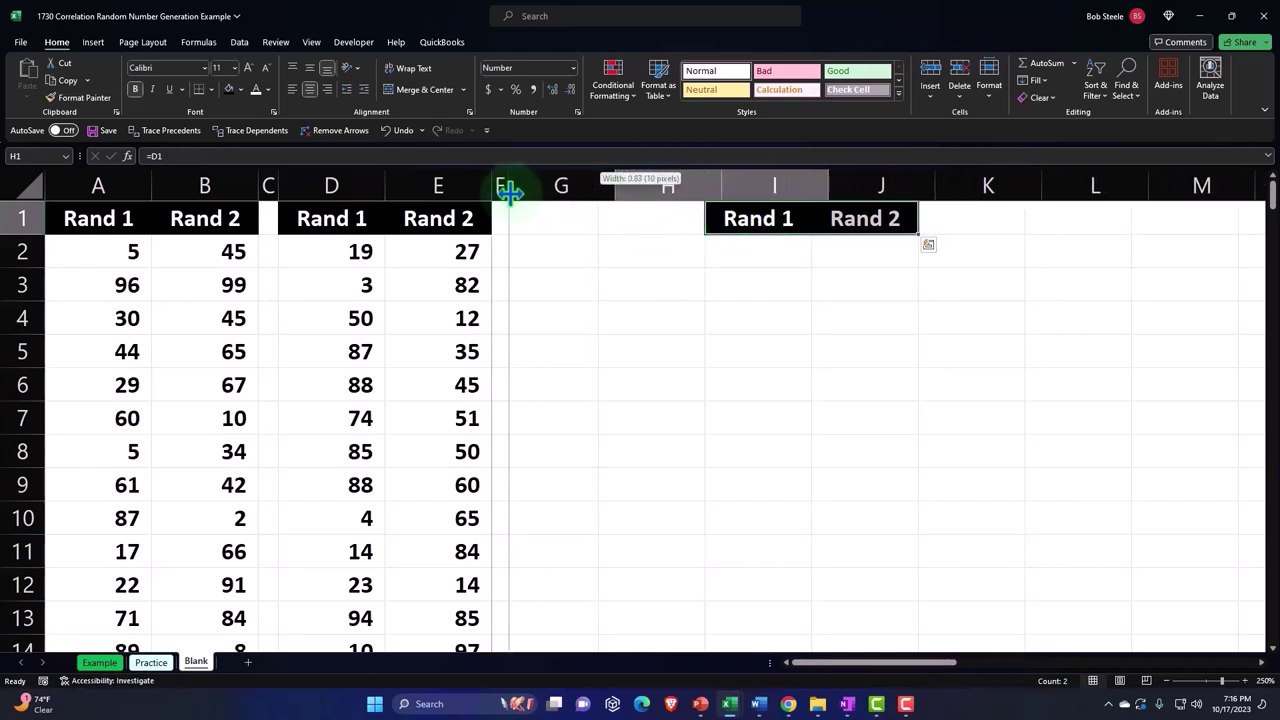
Label G2 and G3 as Mean and SD
left_click(540, 249)
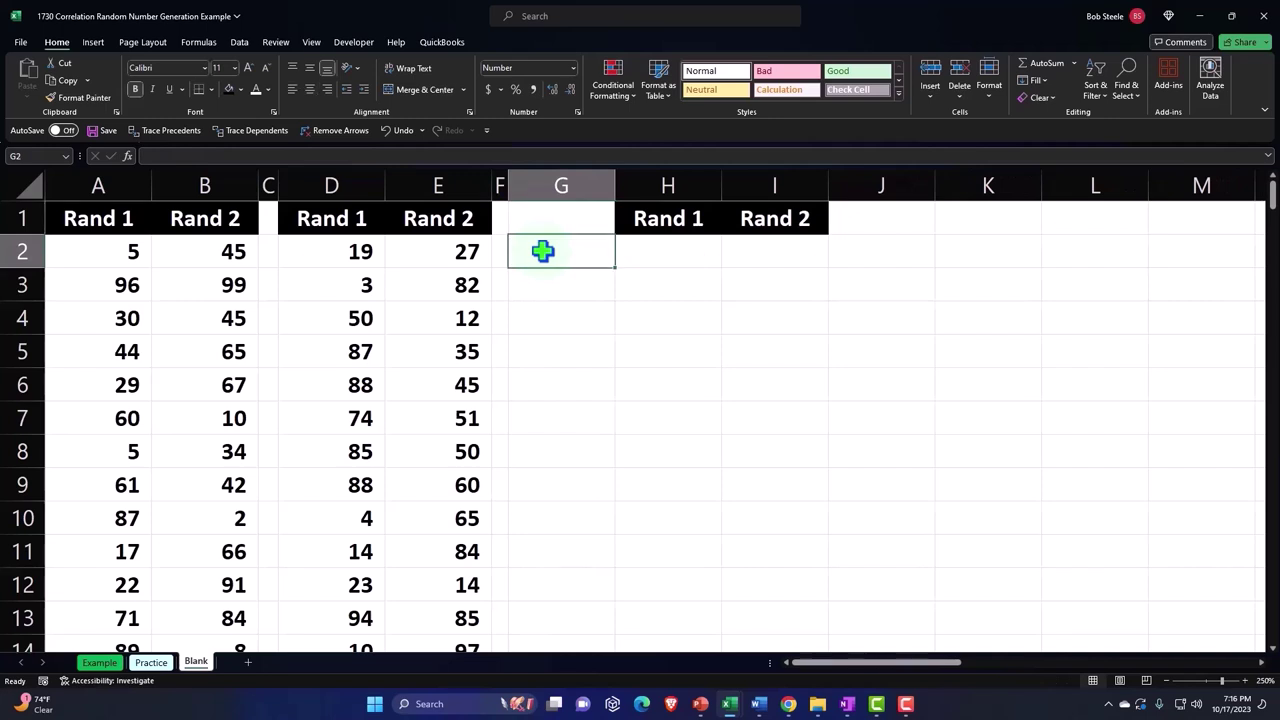
type("Men")
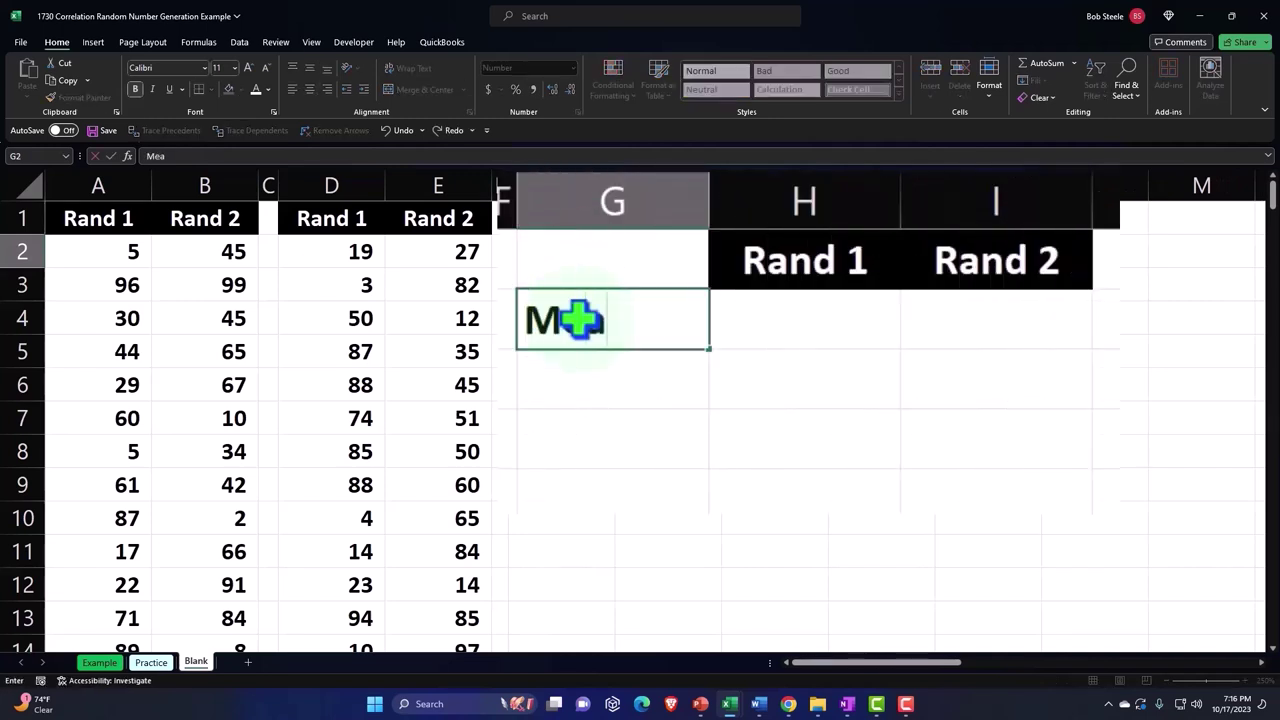
type("n")
key("Return")
type("SD")
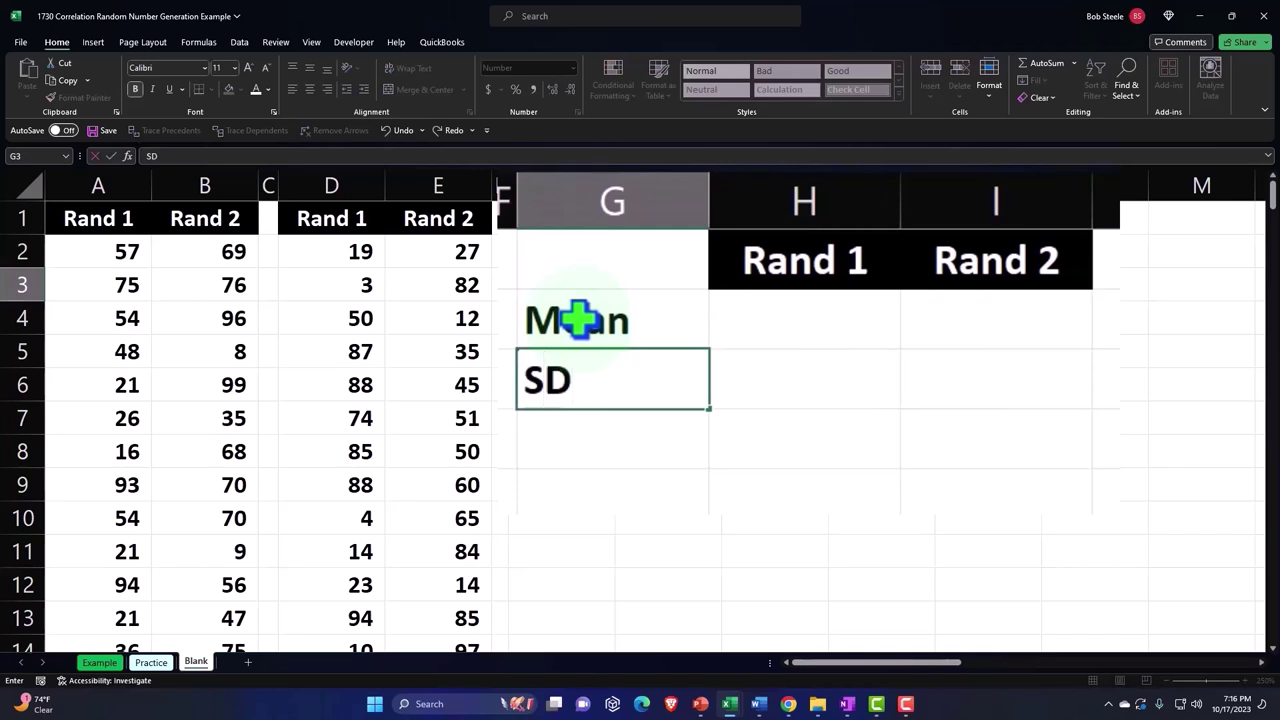
key("Return")
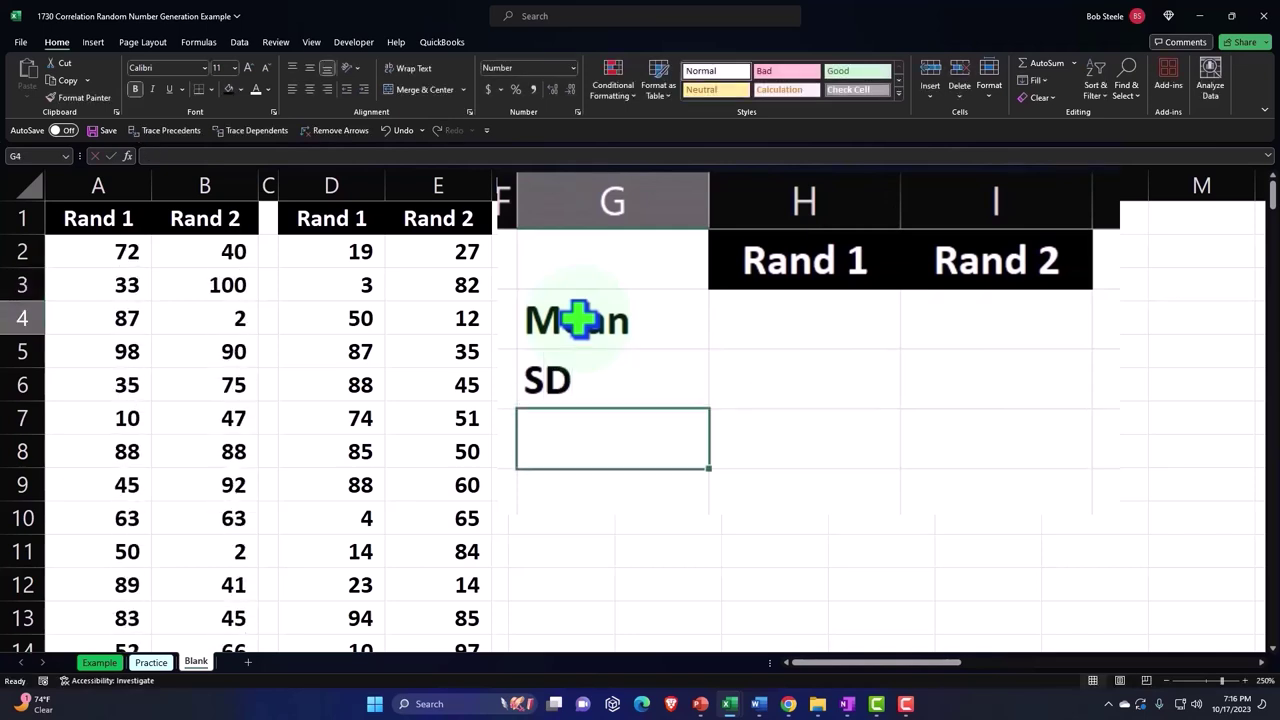
Enter =AVERAGE(D2:D216) in H2, showing the Rand 1 mean as 48.82 to two decimals
key("Up")
key("Right")
key("Up")
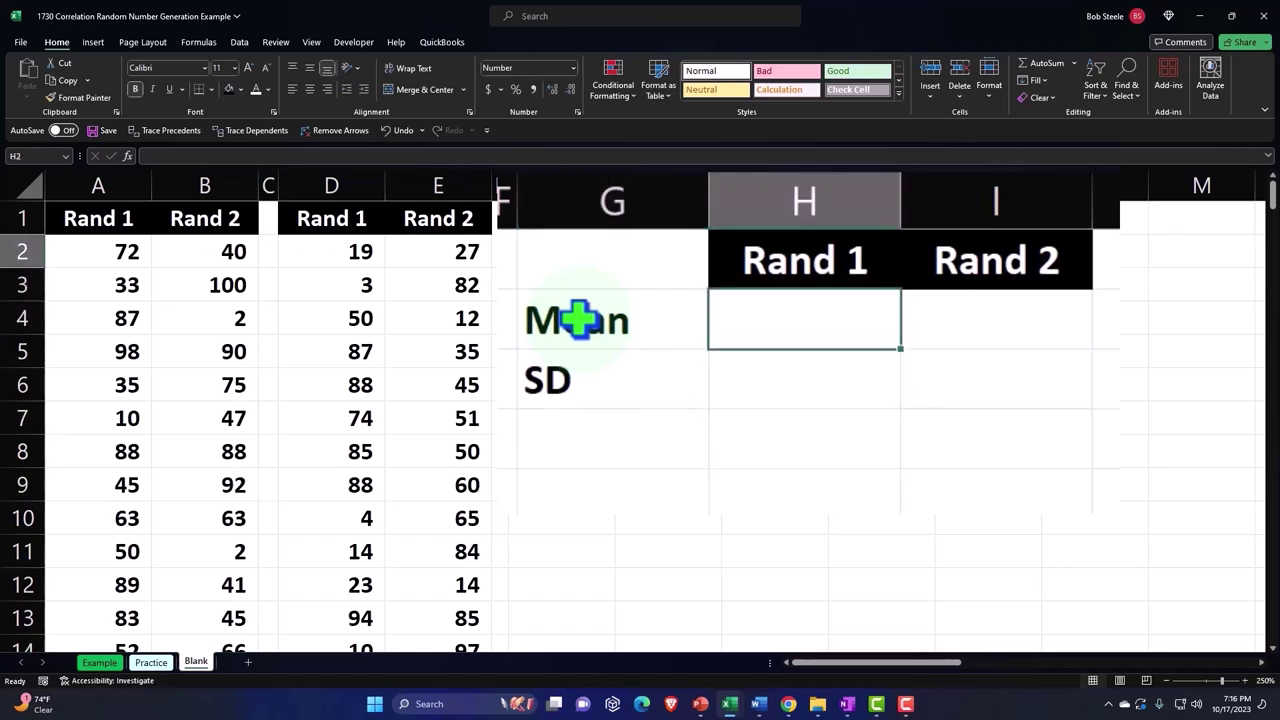
type("=")
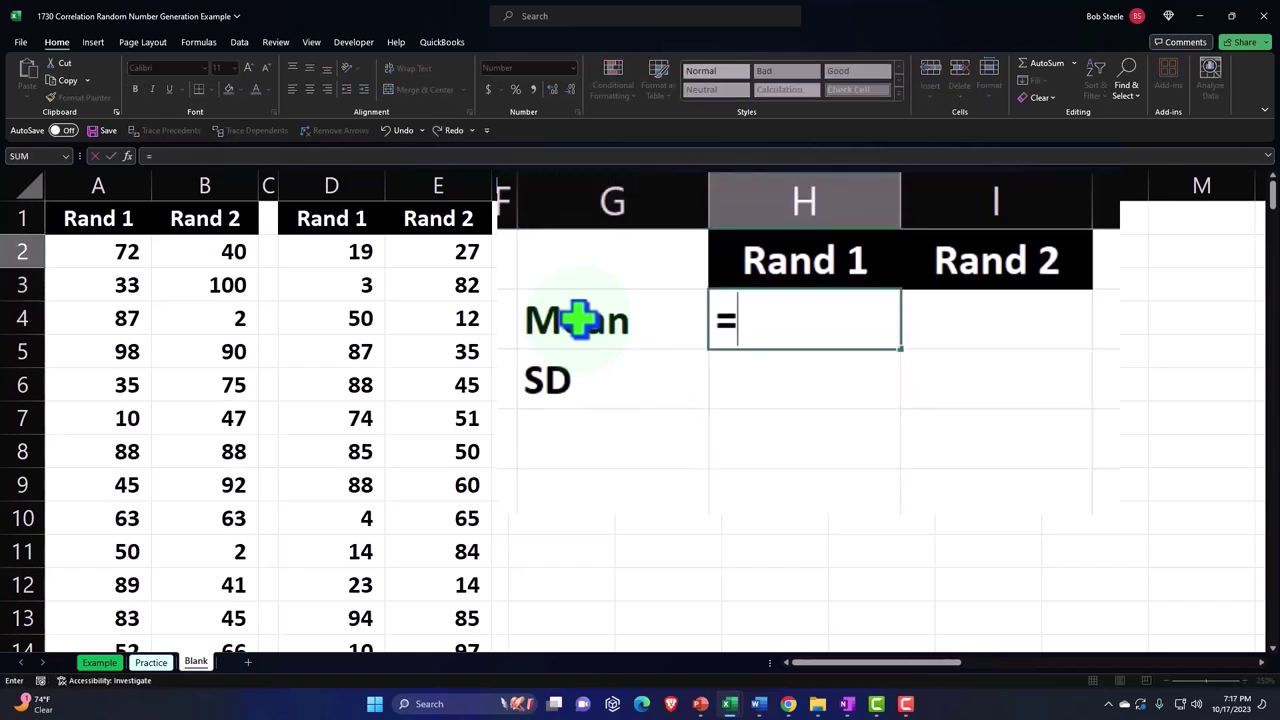
type("aver")
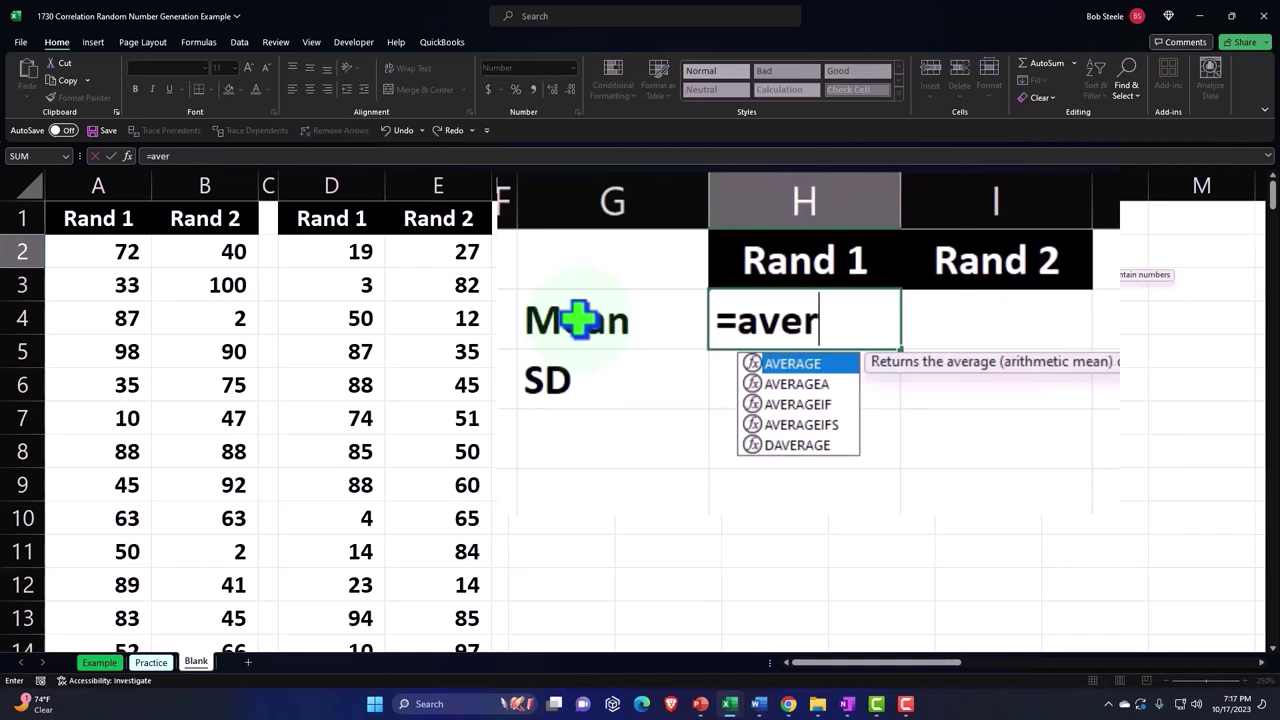
key("Tab")
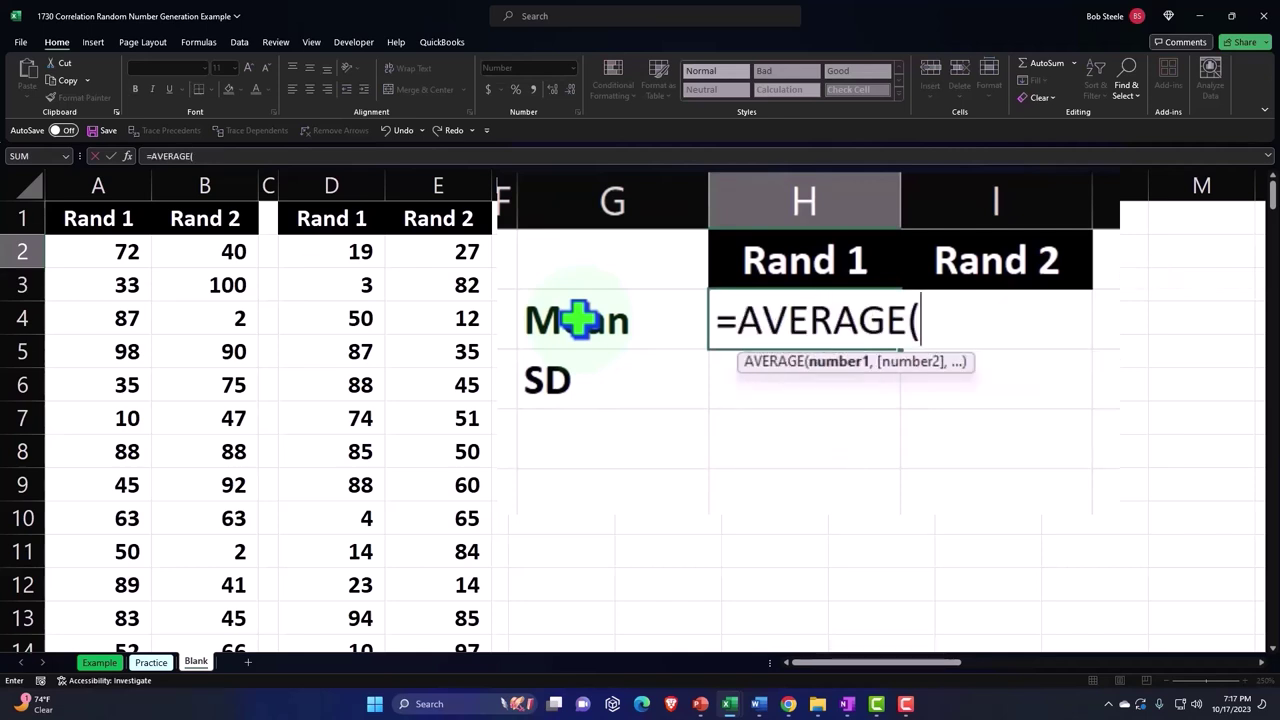
key("Left")
key("Left")
key("Left")
key("Left")
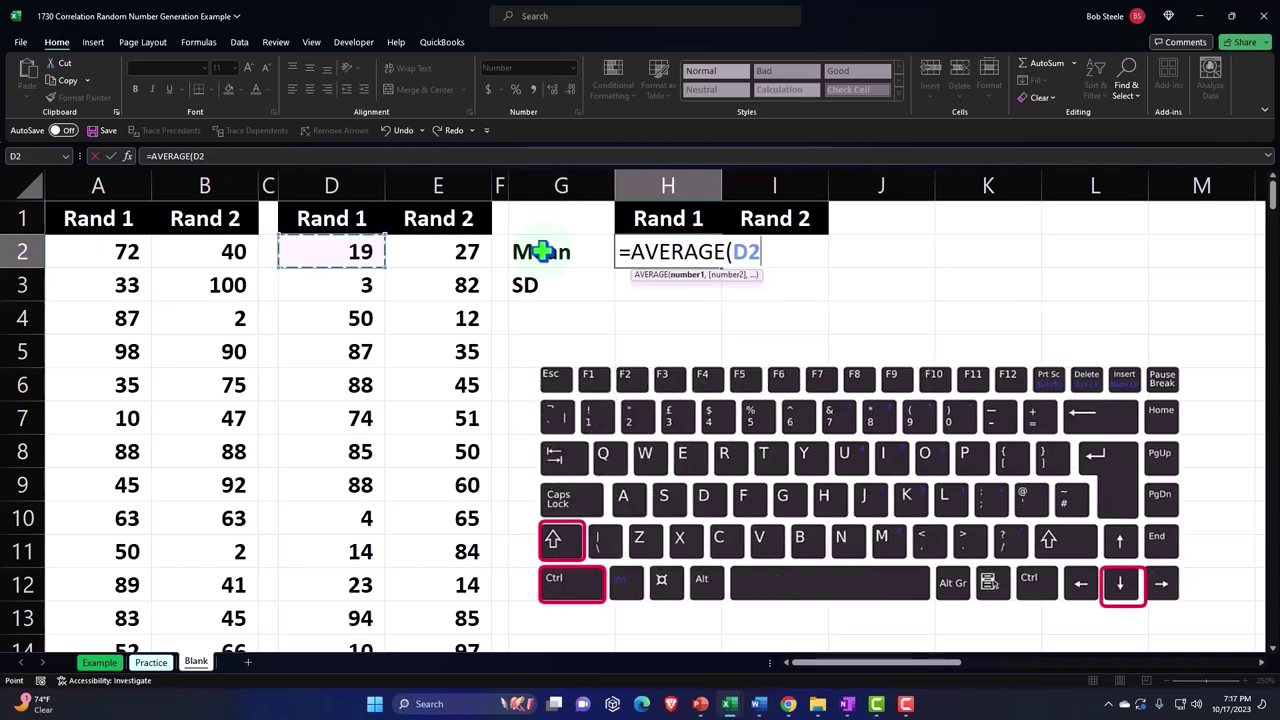
key("ctrl+shift+Down")
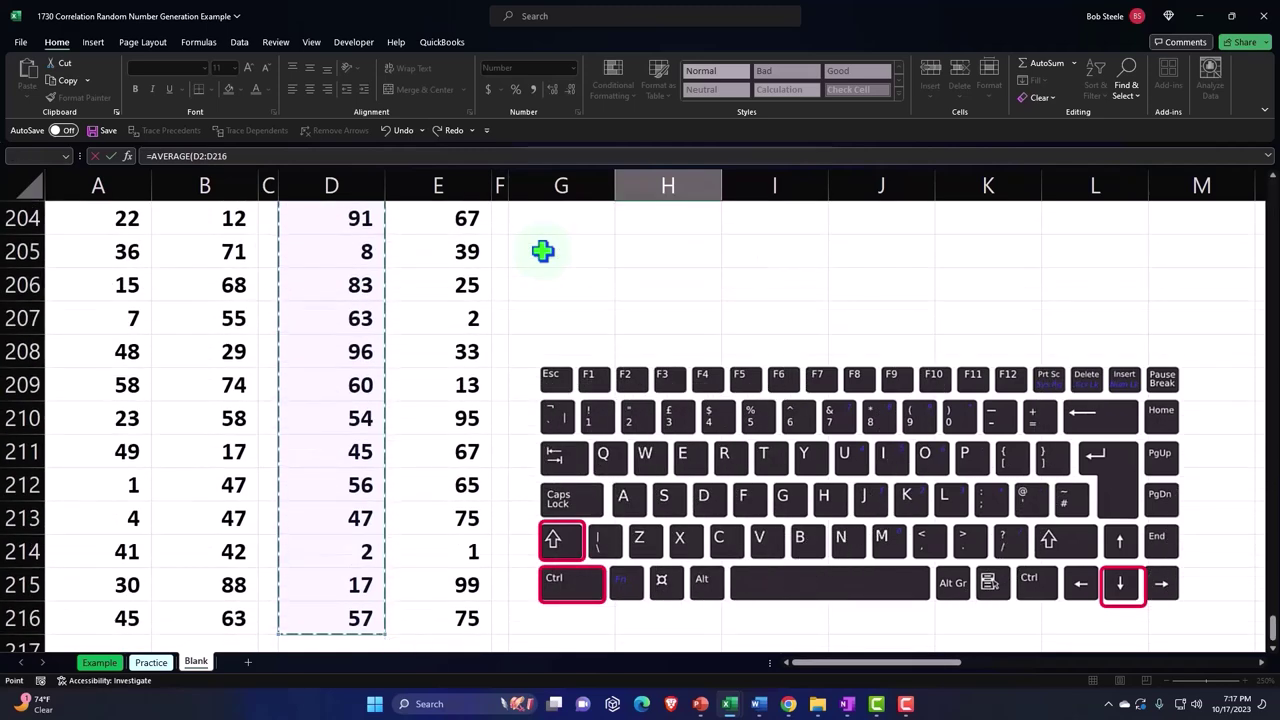
key("ctrl+Return")
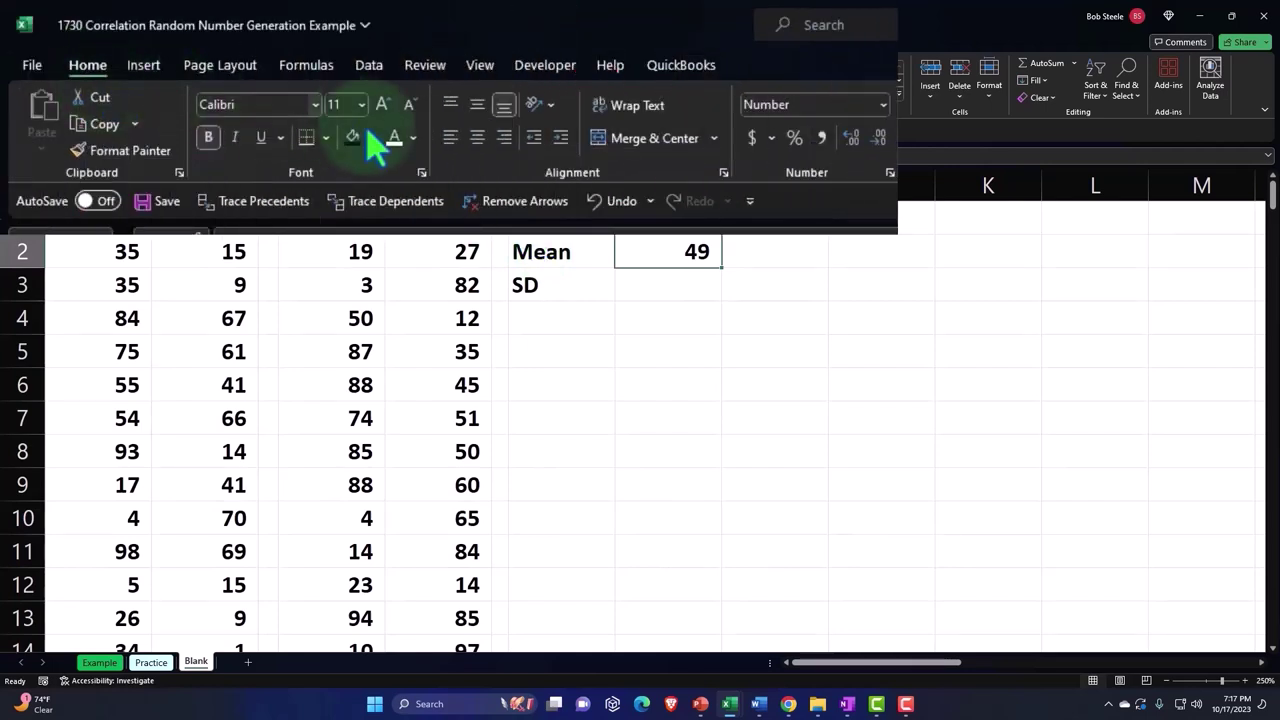
left_click(855, 145)
left_click(551, 89)
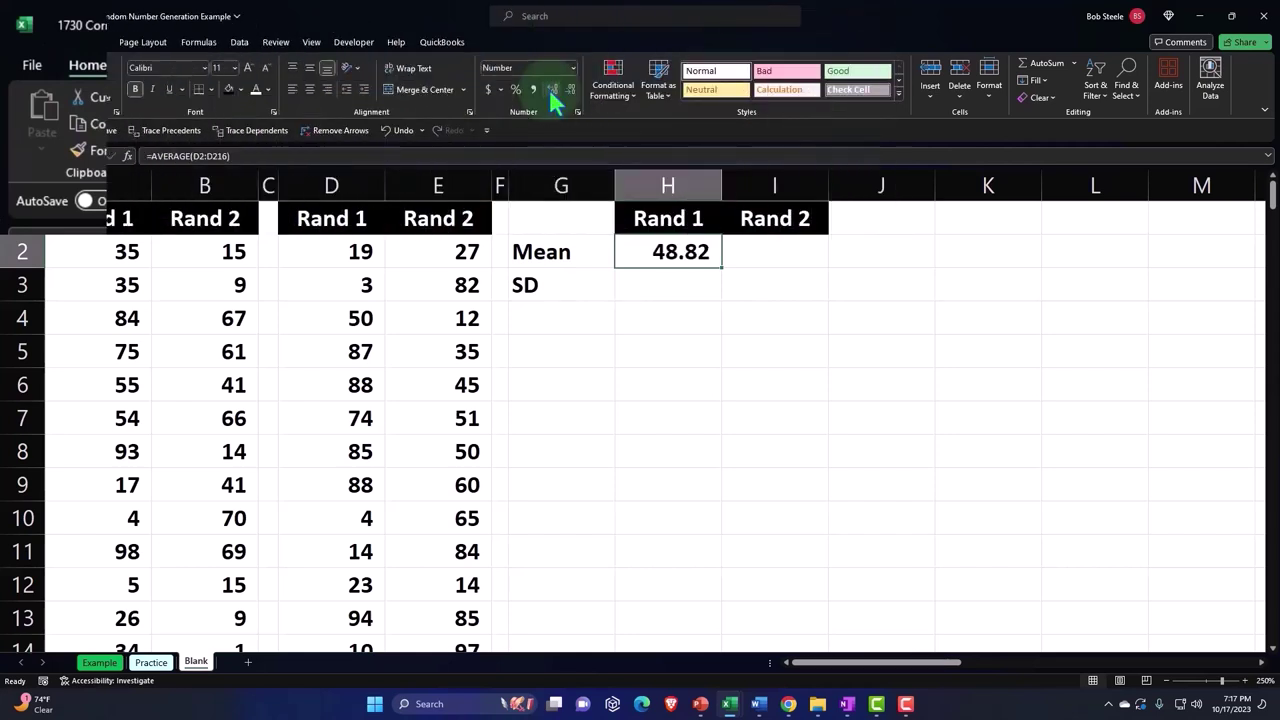
left_click(762, 252)
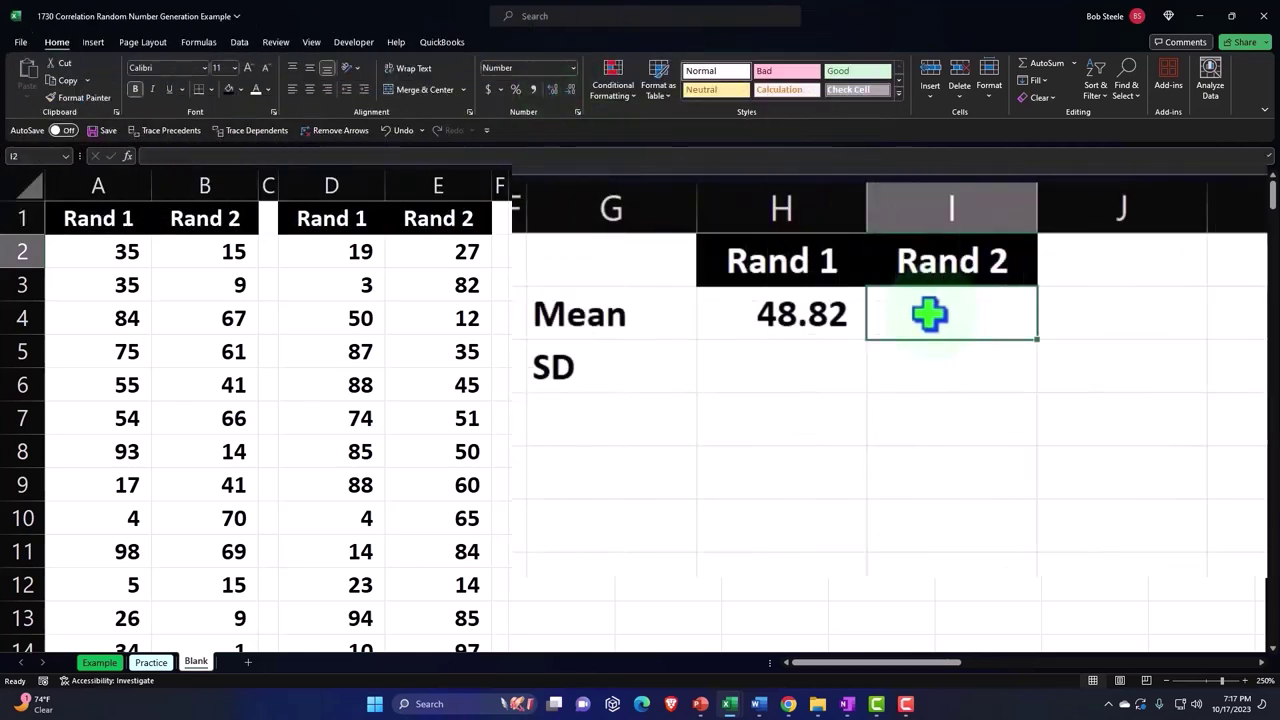
Show the Rand 2 mean 49.51 in I2 and =STDEV.S(D2:D216) in H3 as 29.73
left_click(838, 318)
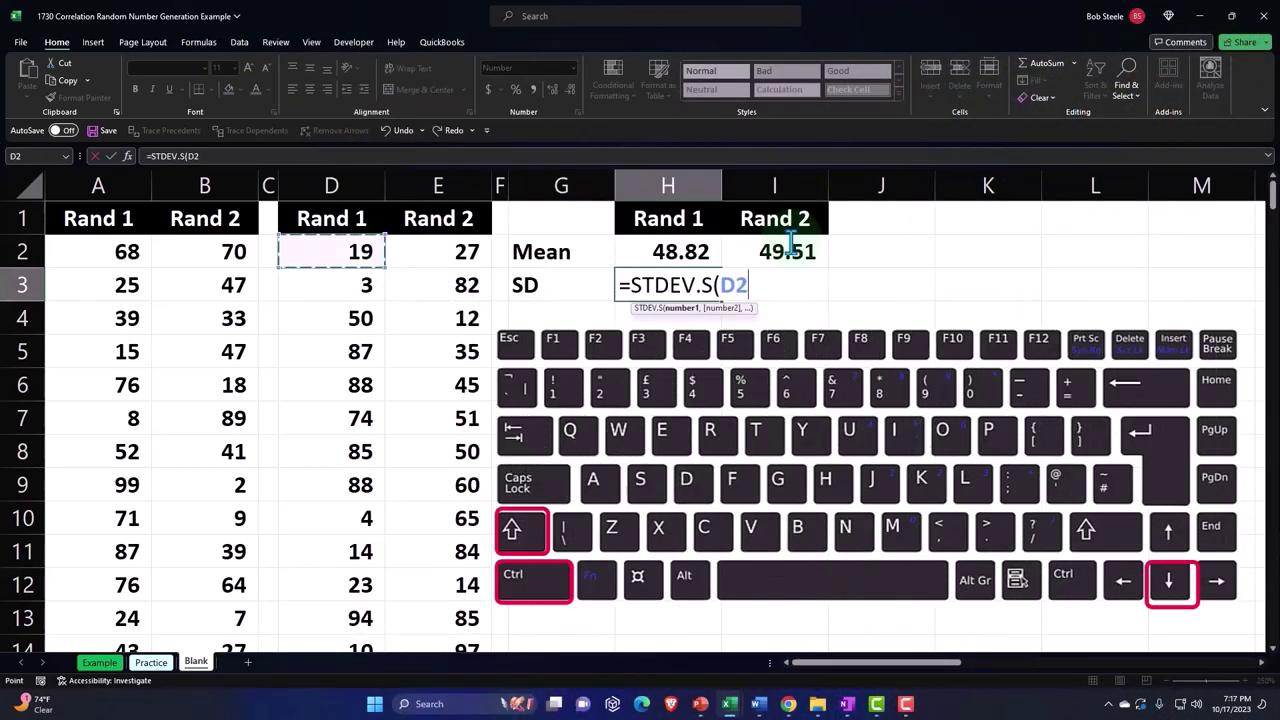
key("ctrl+shift+Down")
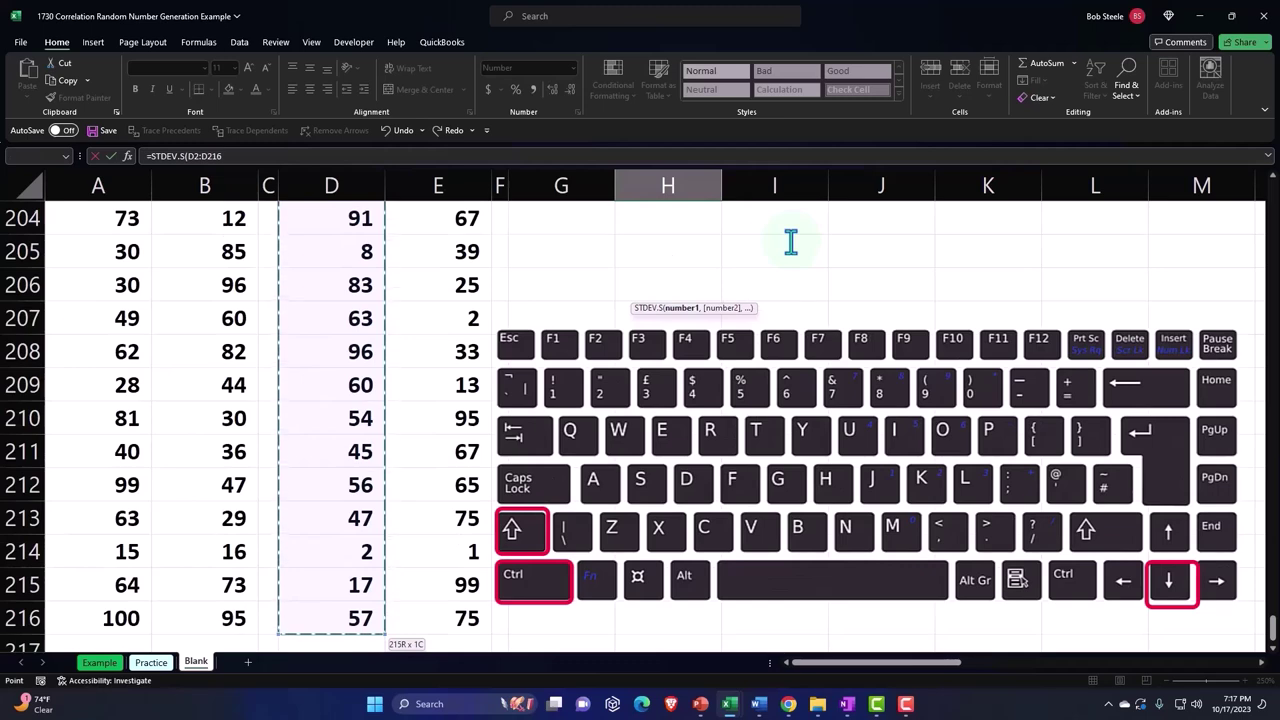
key("ctrl+Return")
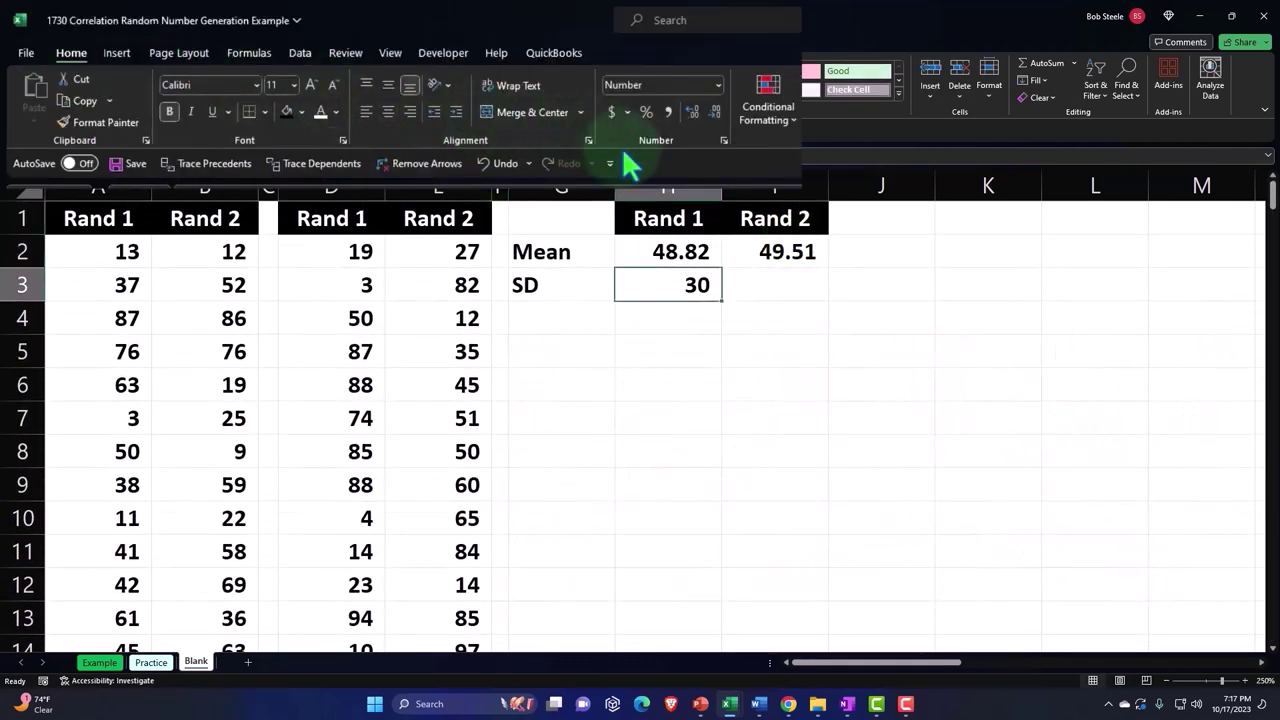
left_click(680, 111)
left_click(680, 111)
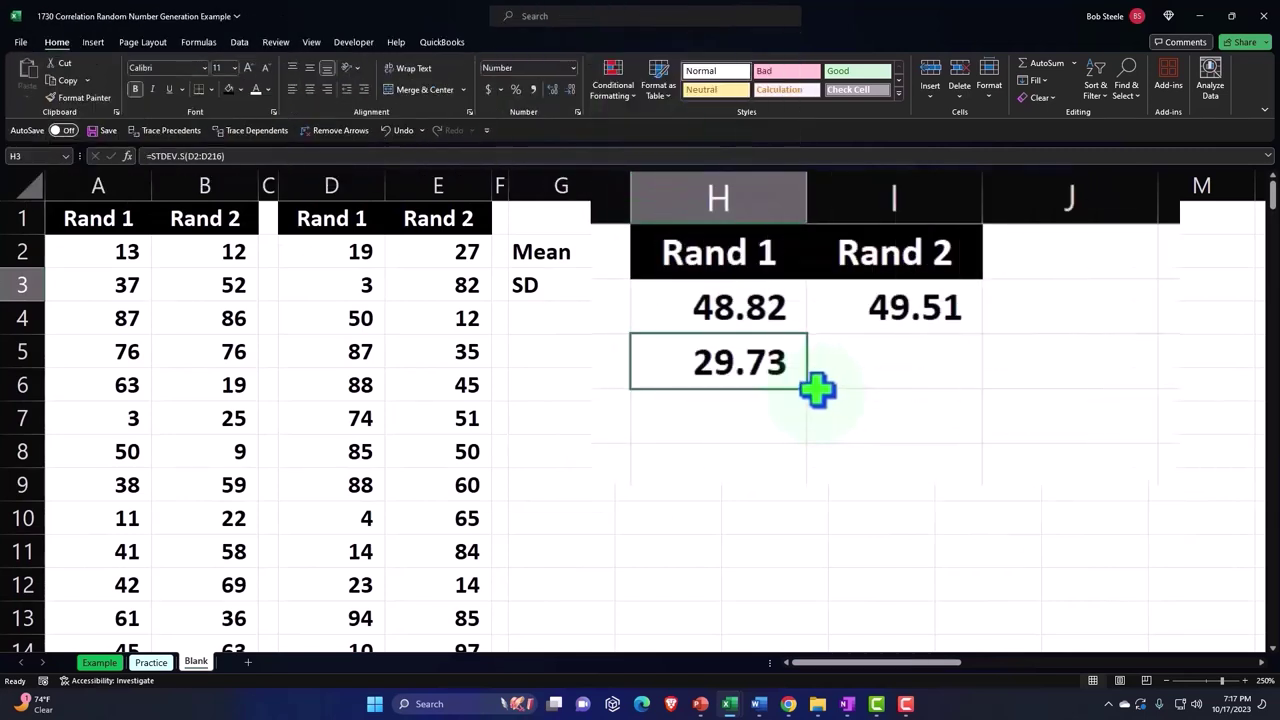
Copy the SD formula into I3 as =STDEV.S(E2:E216), giving a Rand 2 SD of 26.56
left_click_drag(808, 389, 917, 391)
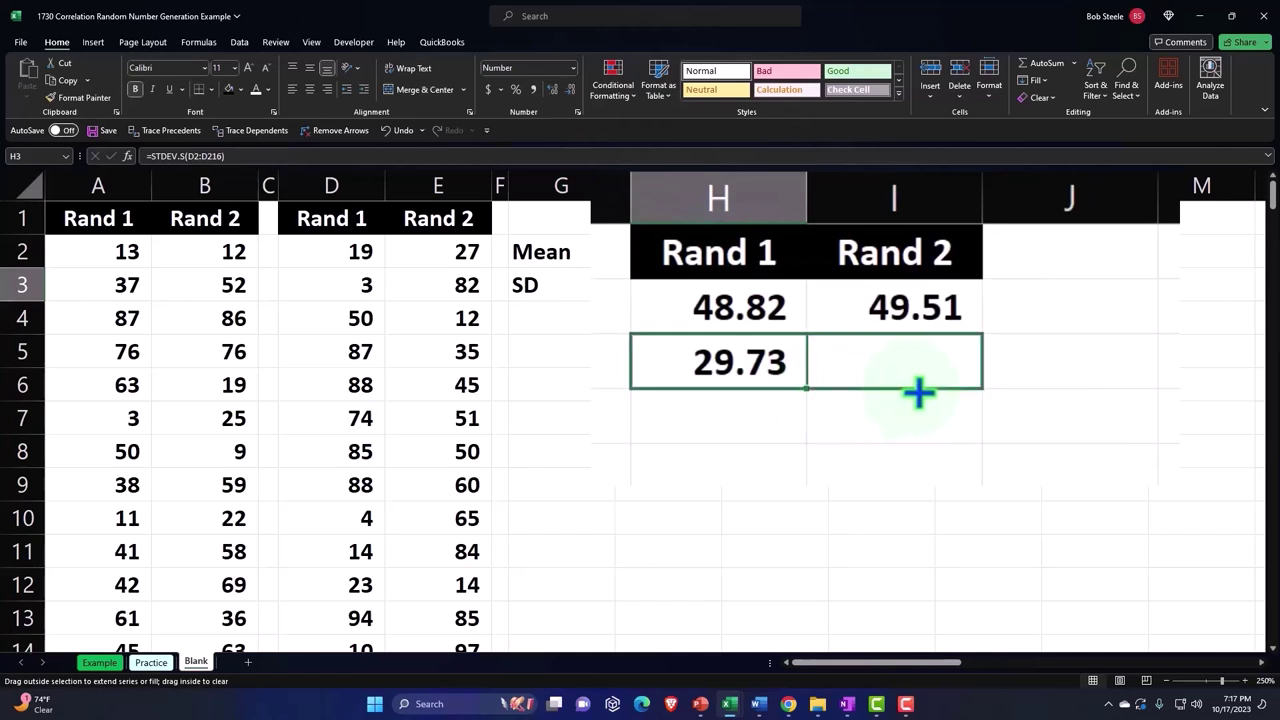
double_click(928, 362)
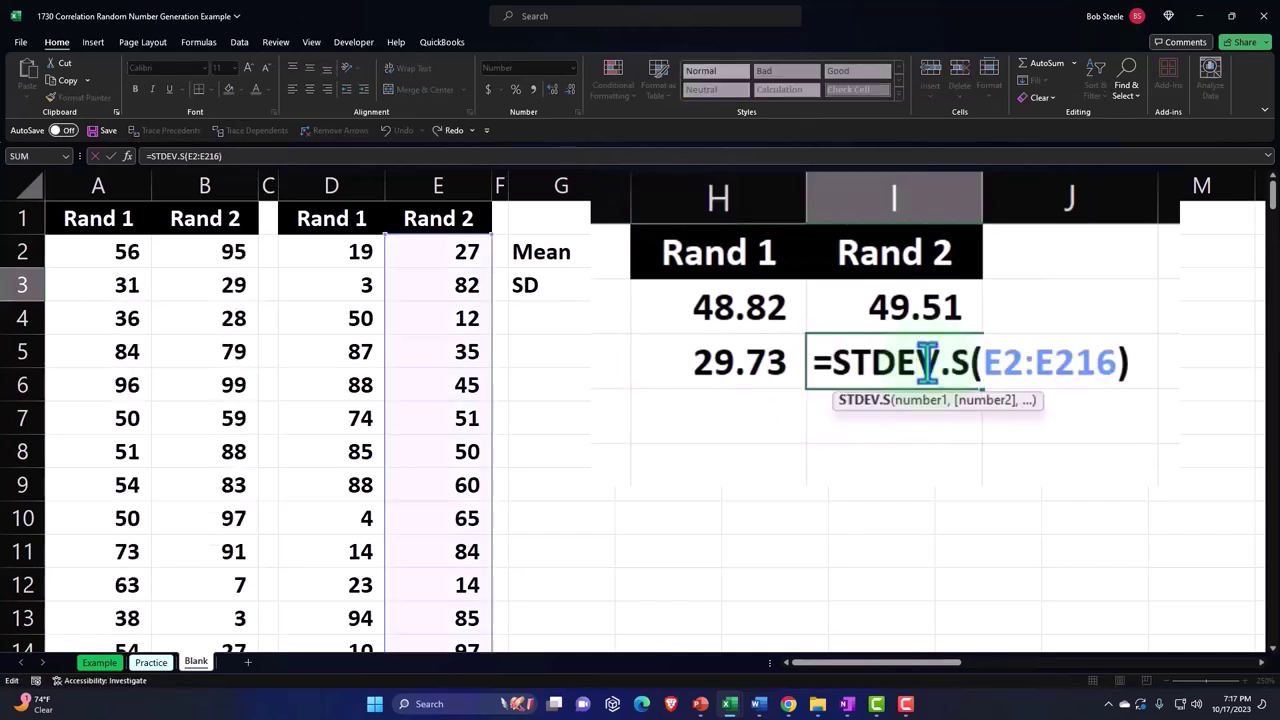
key("Return")
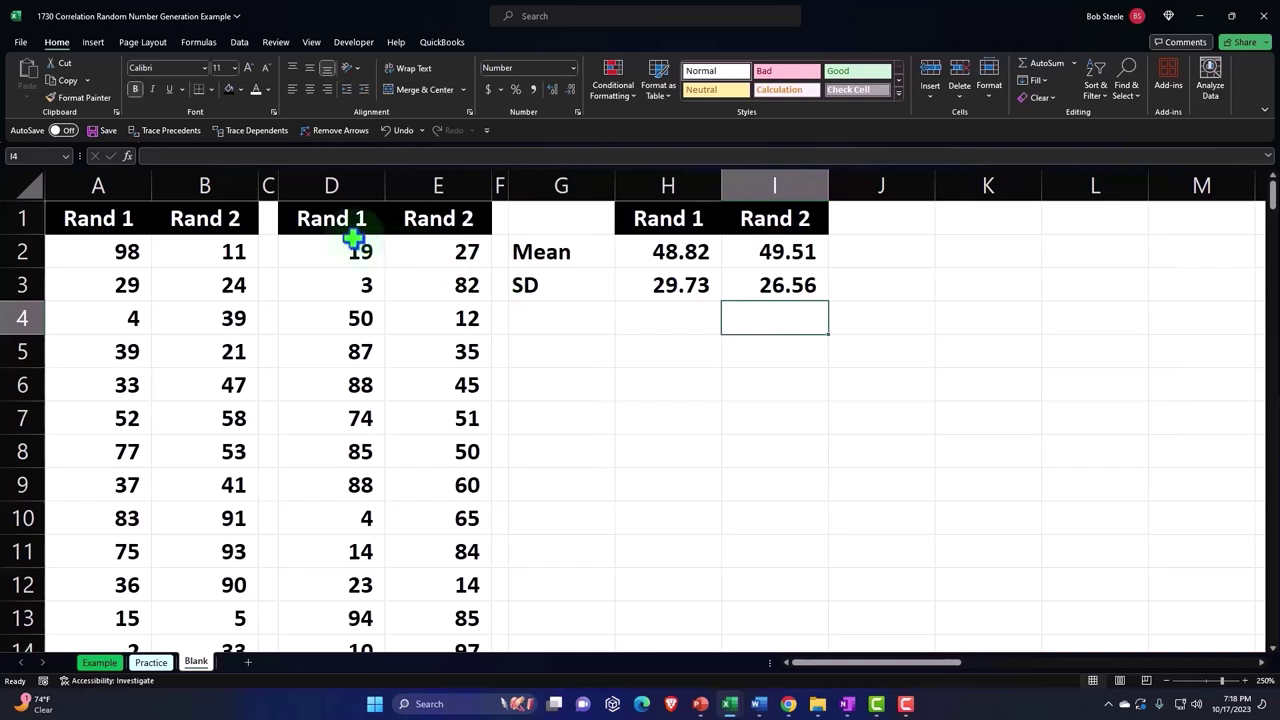
left_click(338, 229)
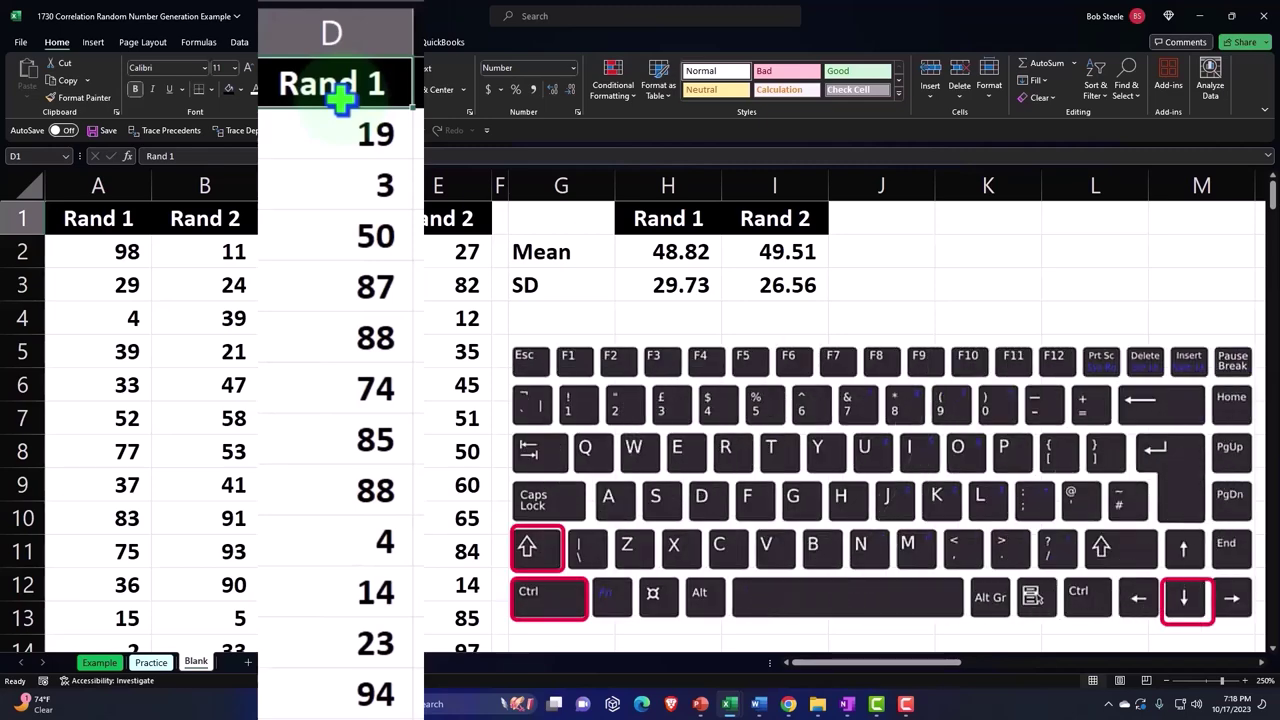
Insert a histogram of the Rand 1 column and place it beside the data below the summary table
key("ctrl+shift+Down")
key("ctrl+BackSpace")
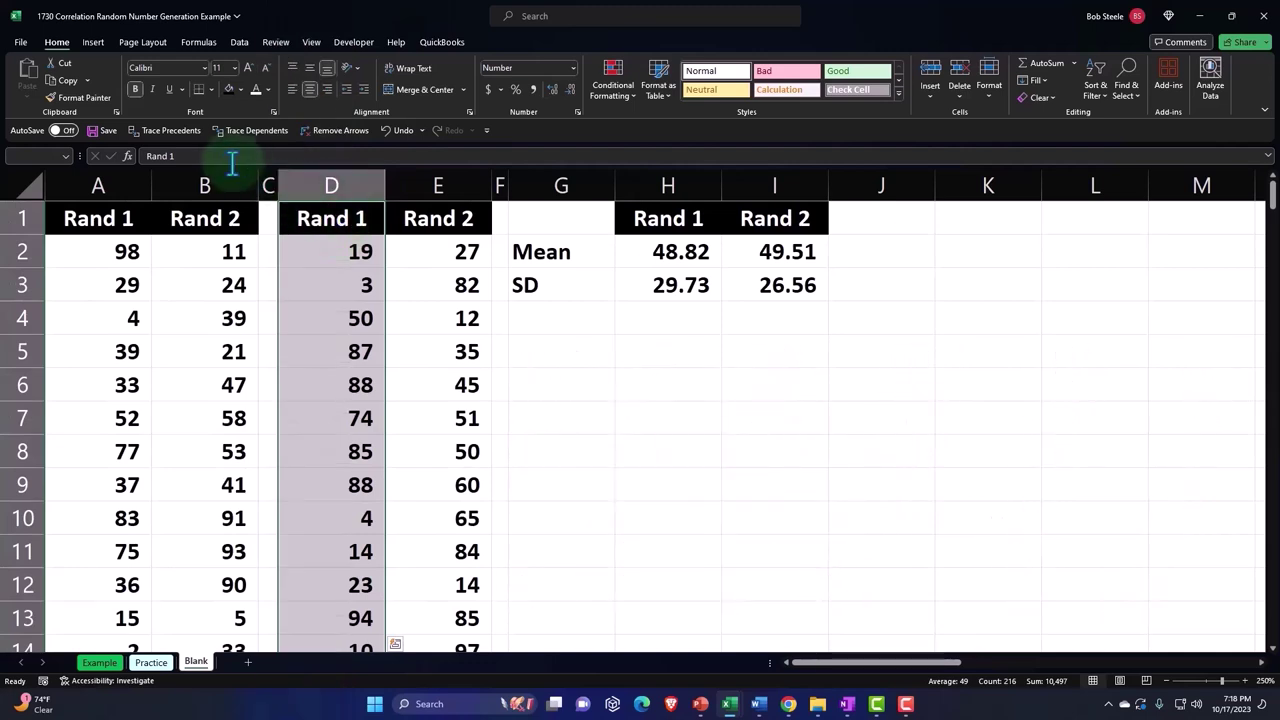
left_click(93, 48)
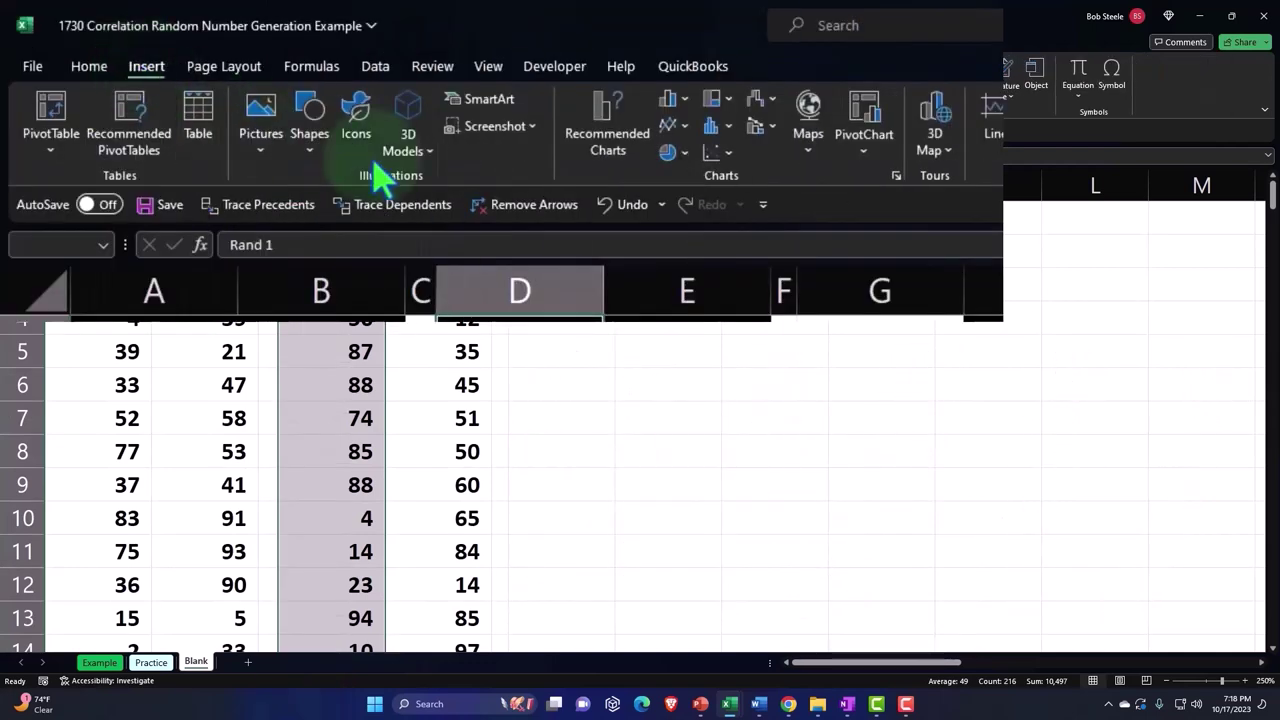
left_click(714, 126)
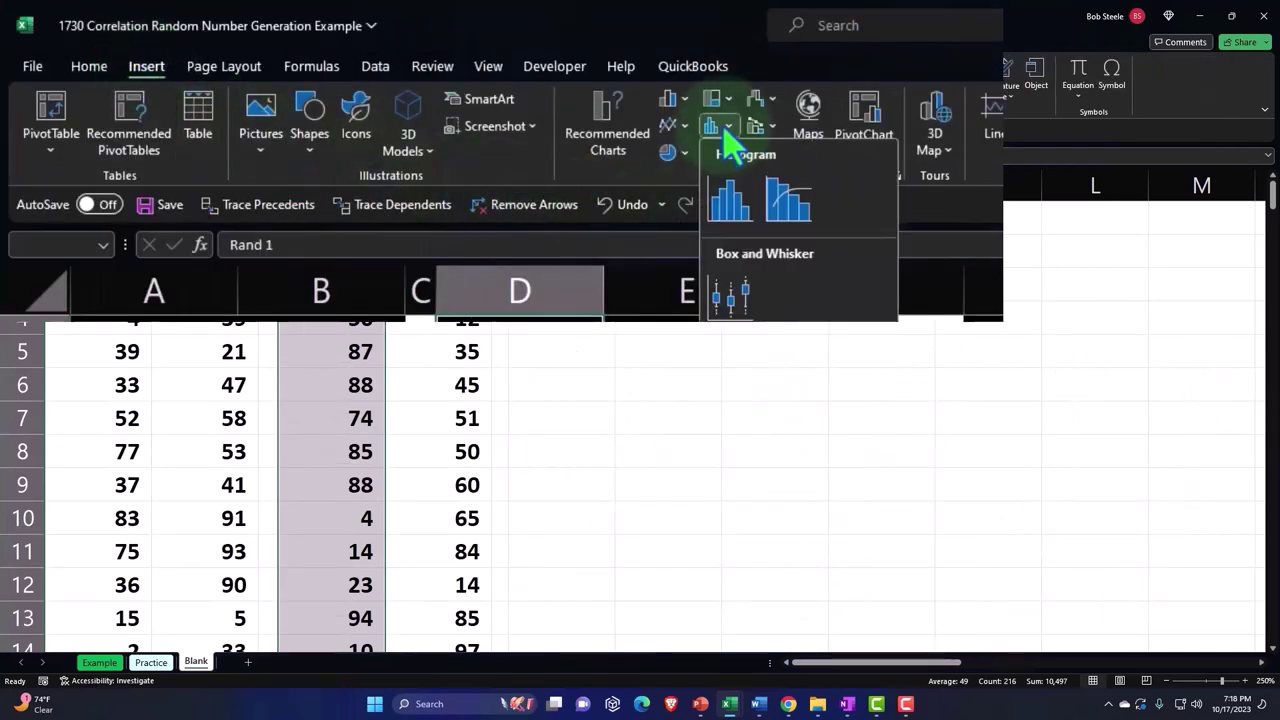
left_click(735, 205)
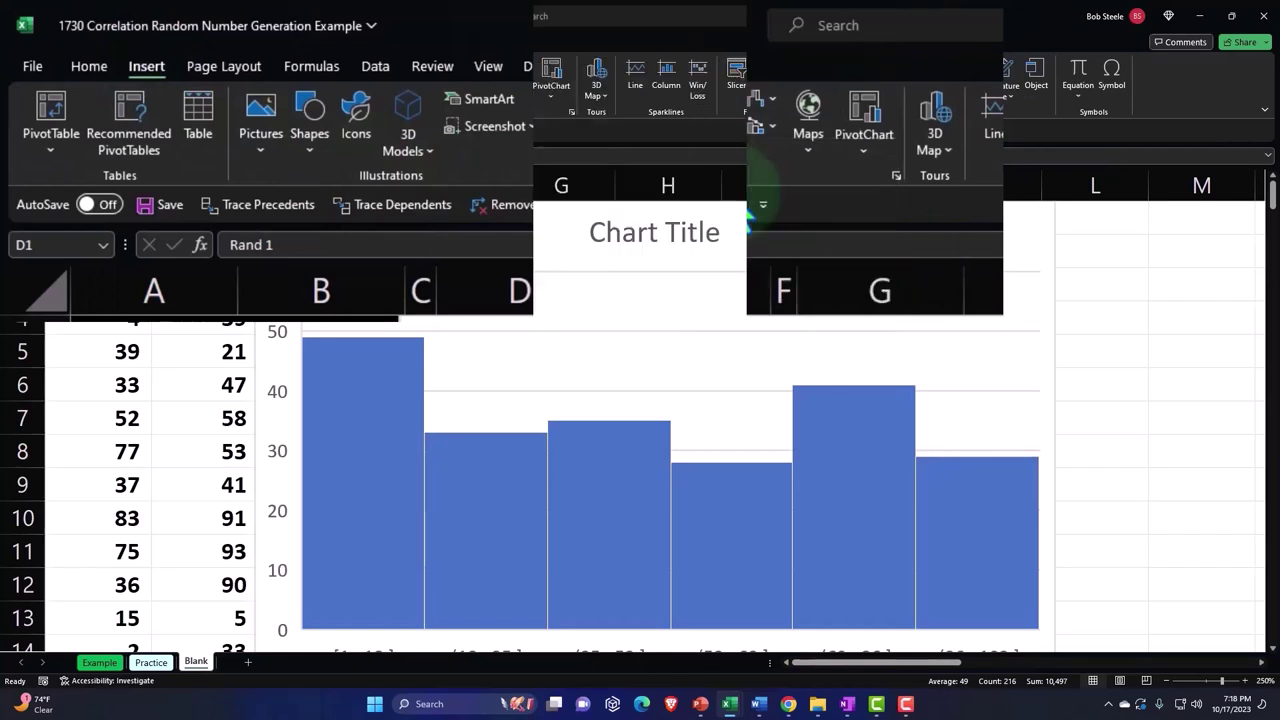
left_click_drag(300, 223, 711, 391)
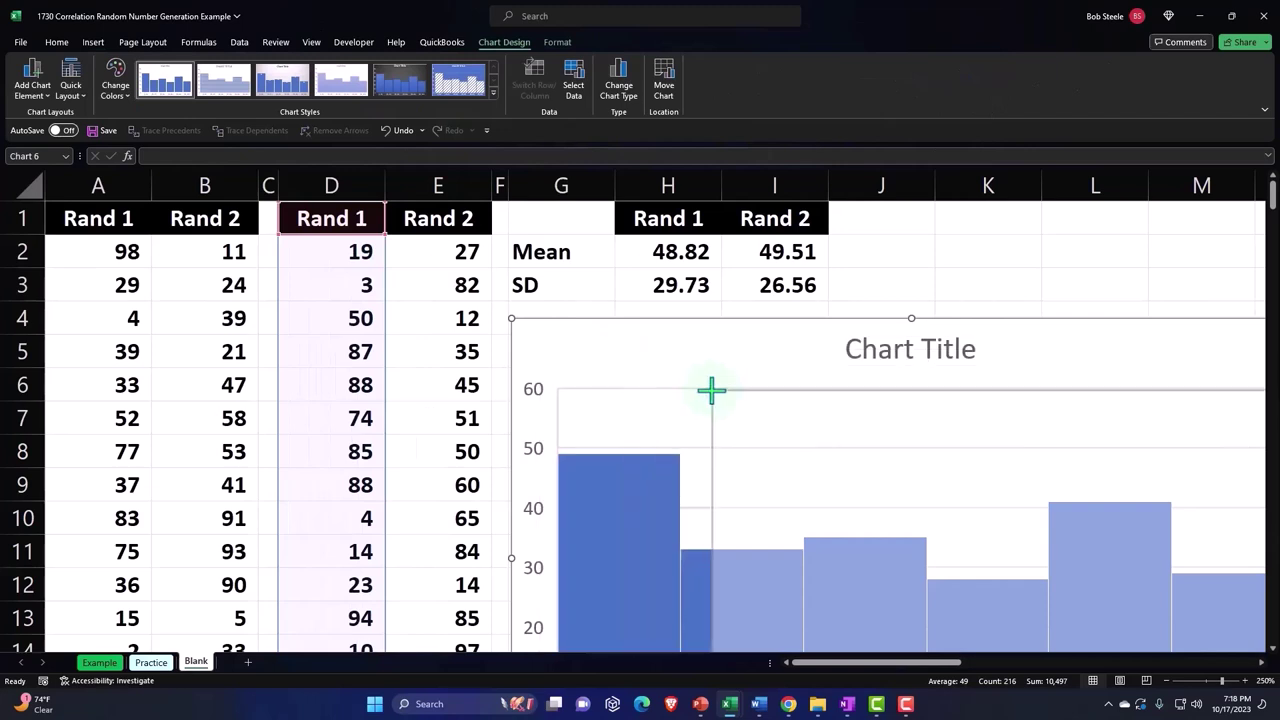
mouse_move(786, 420)
left_mouse_down()
mouse_move(572, 338)
mouse_move(600, 240)
left_mouse_up()
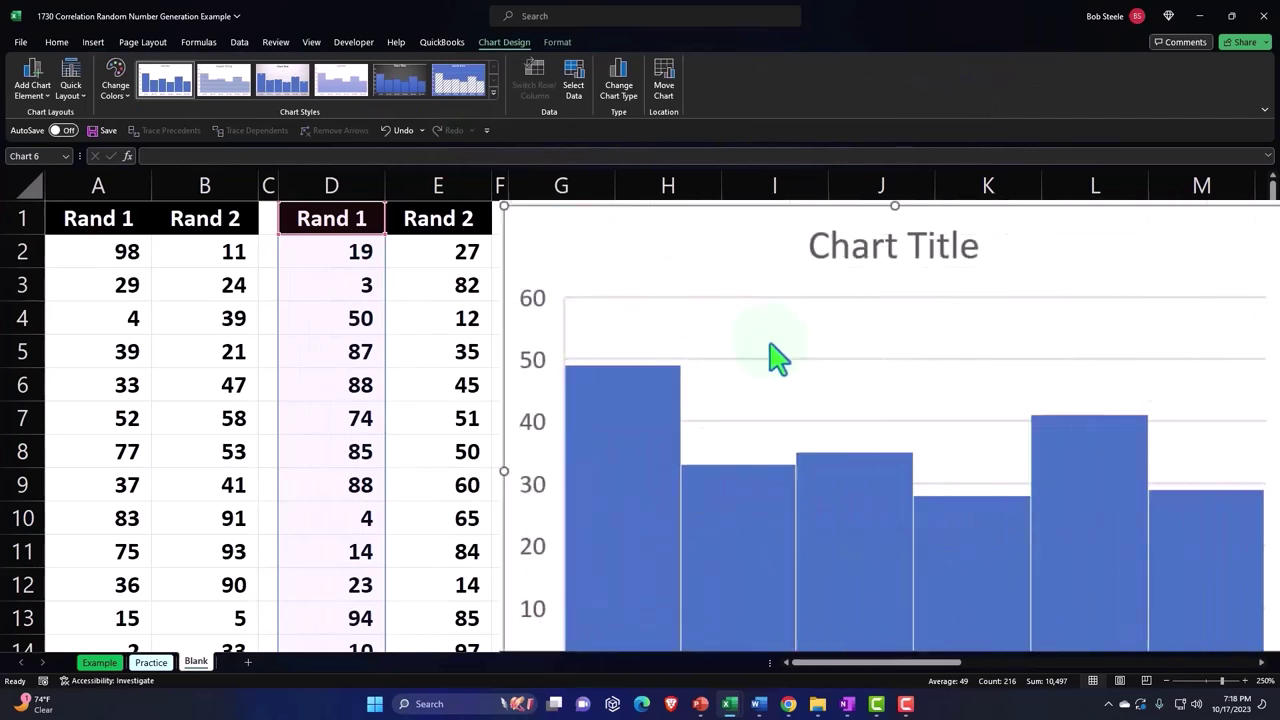
Retitle the histogram 'Rand 1'
left_click(841, 255)
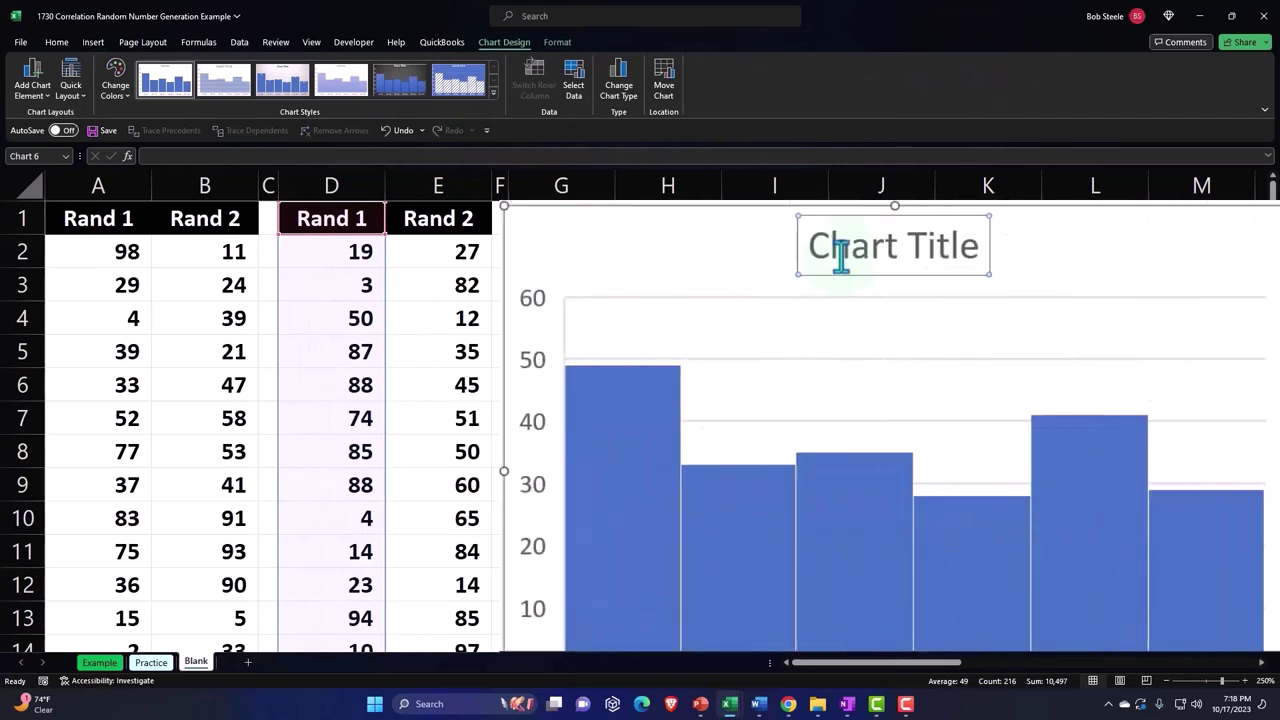
triple_click(841, 256)
type("Ra")
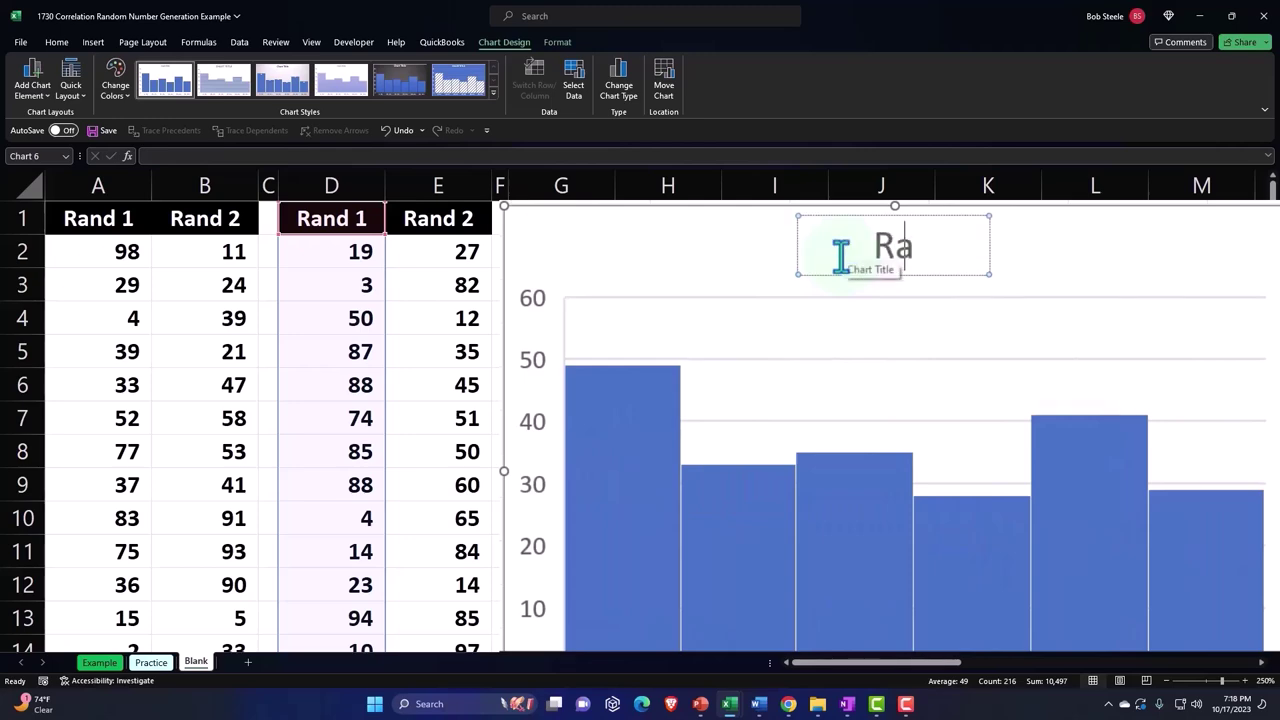
type("nd 1")
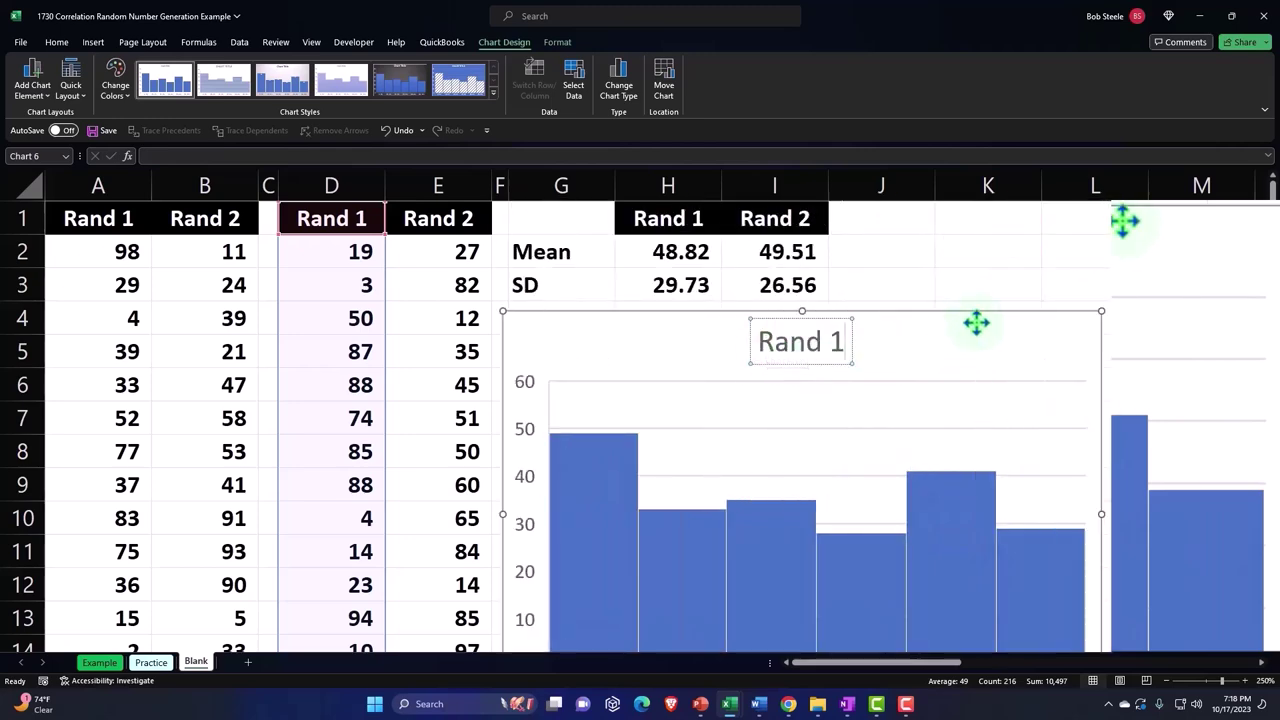
left_click(1000, 262)
scroll(940, 410, "down", 2)
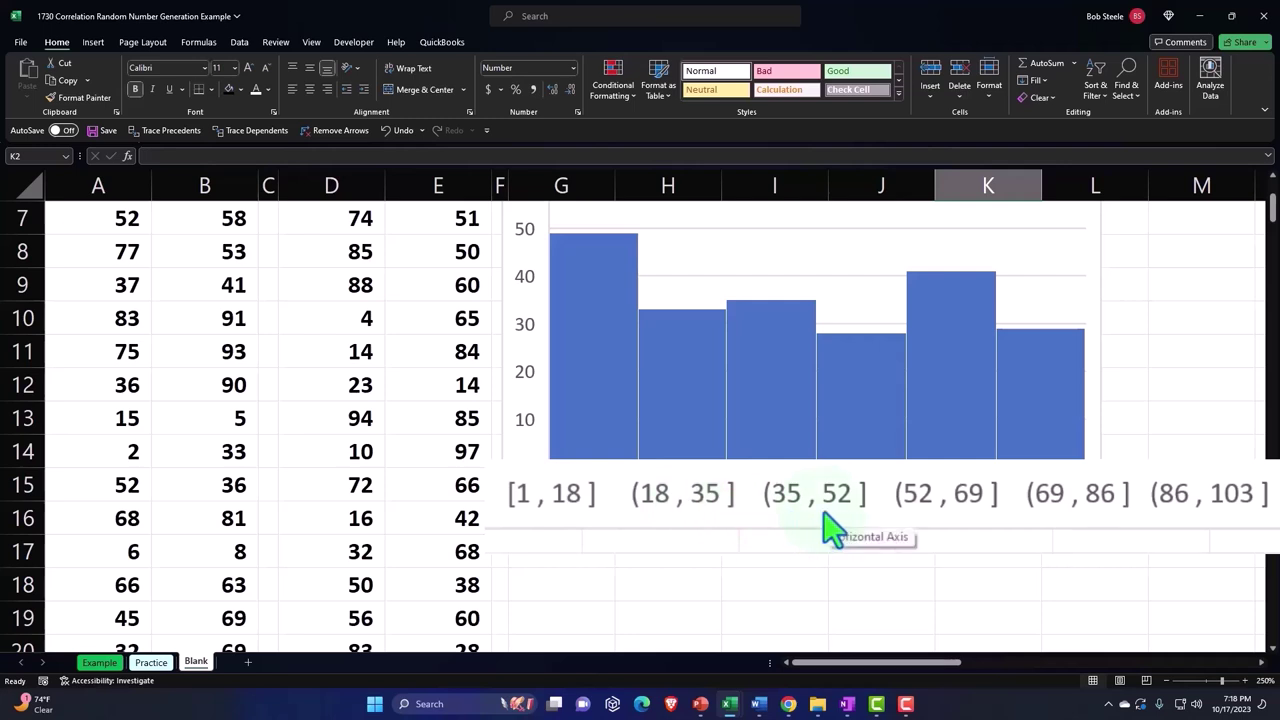
scroll(782, 512, "up", 1)
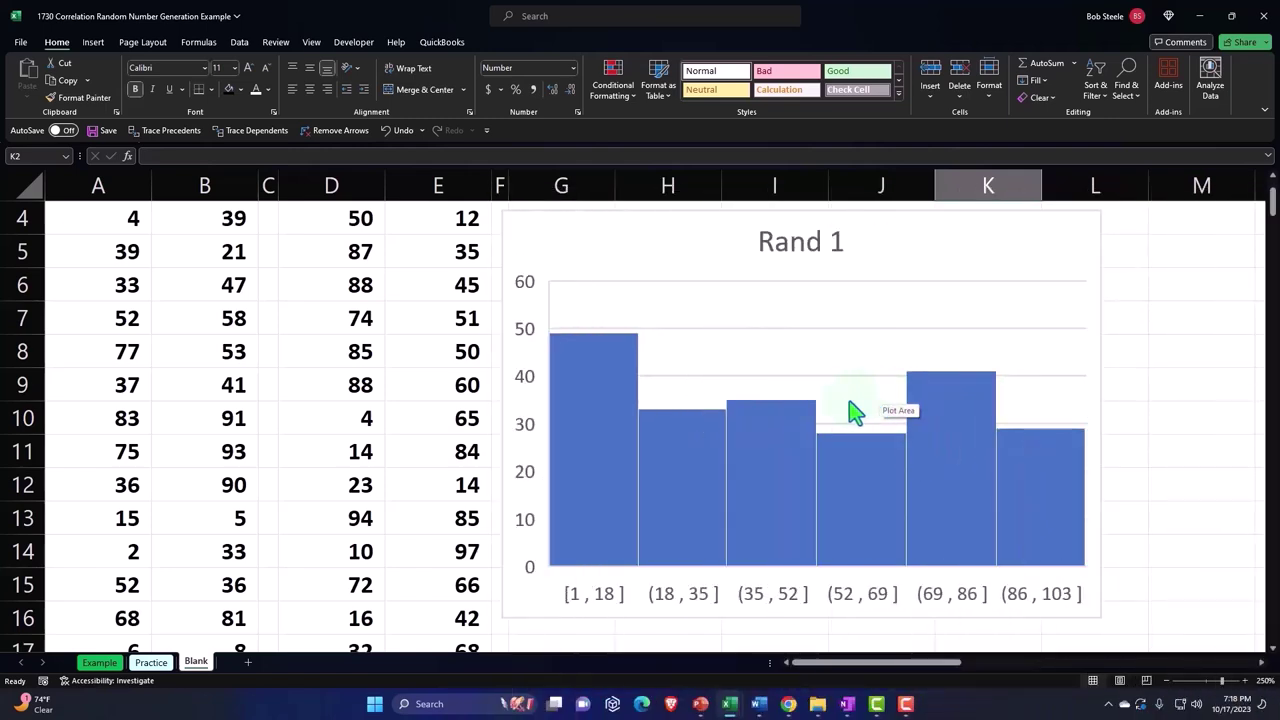
scroll(853, 413, "up", 1)
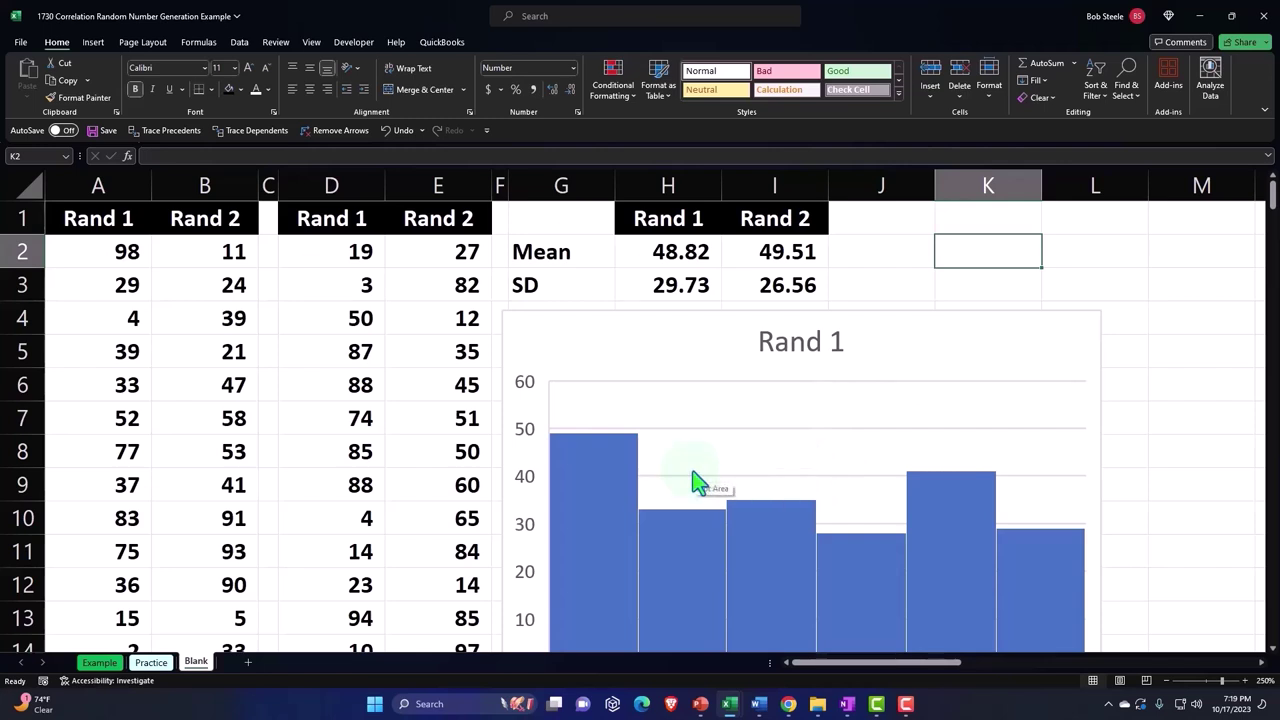
Insert a histogram of column E titled 'Rand 2' and move it below the Rand 1 chart
left_click(452, 220)
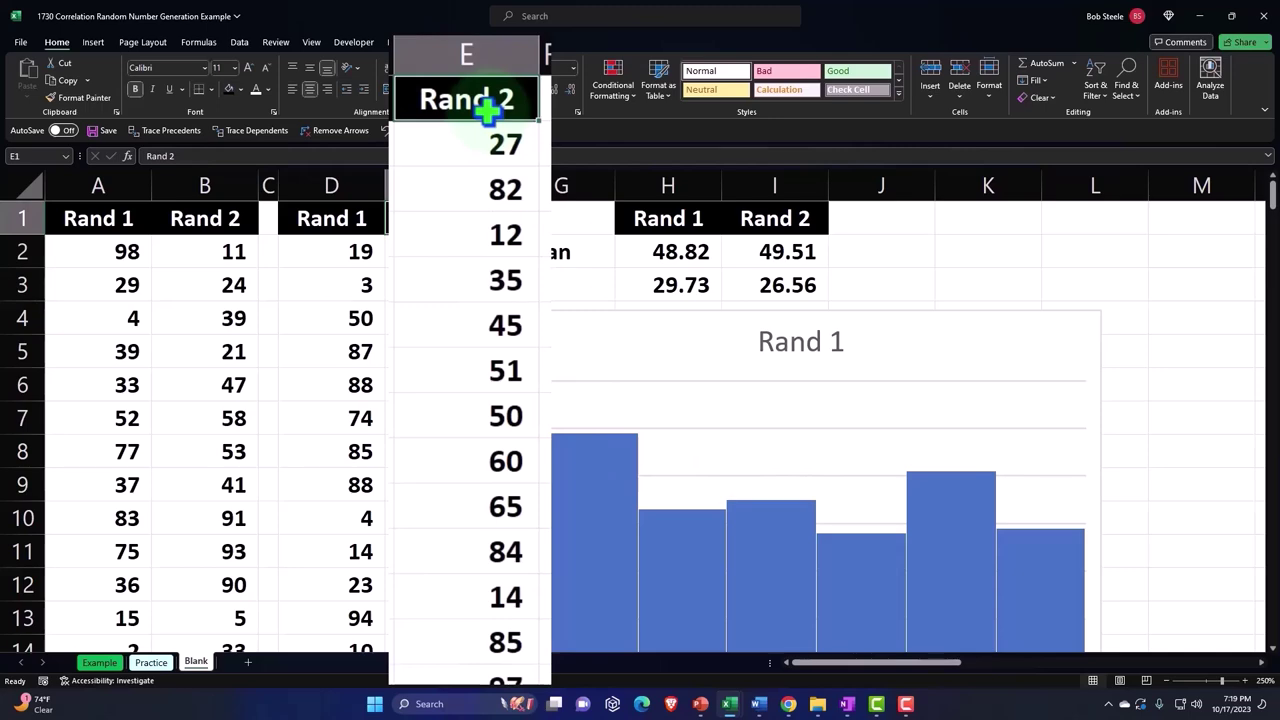
key("ctrl+shift+Down")
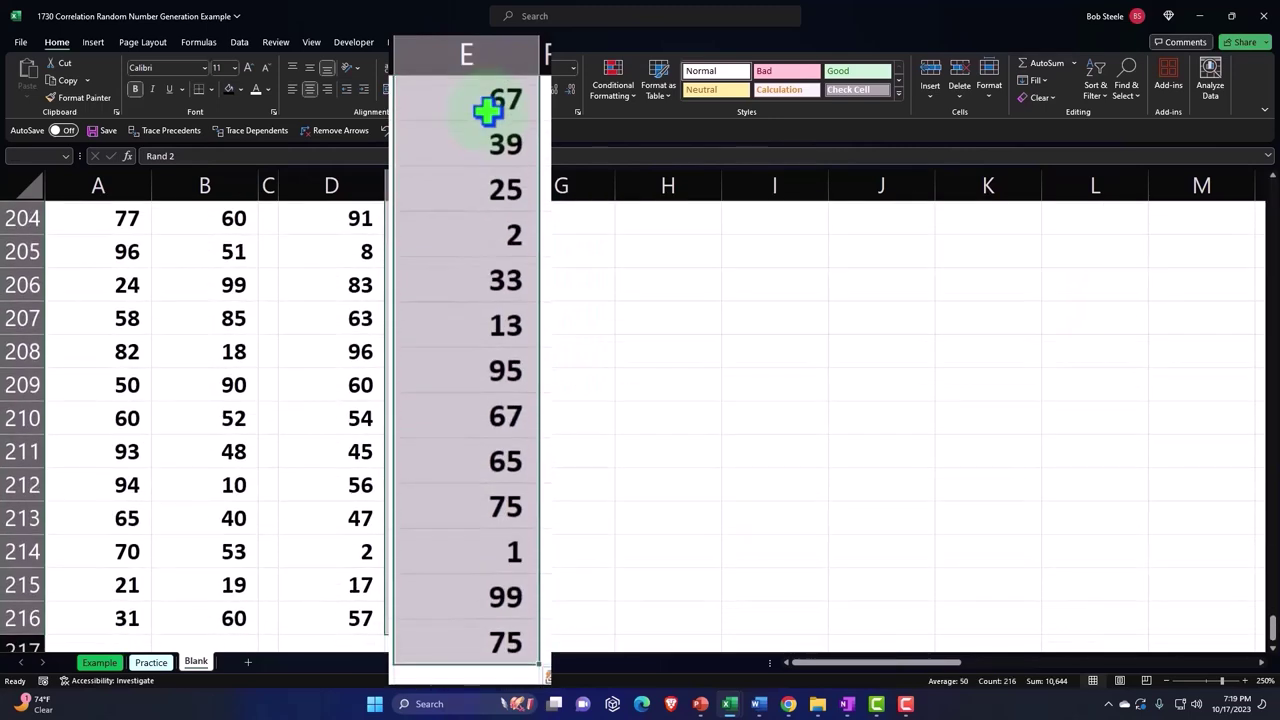
key("ctrl+BackSpace")
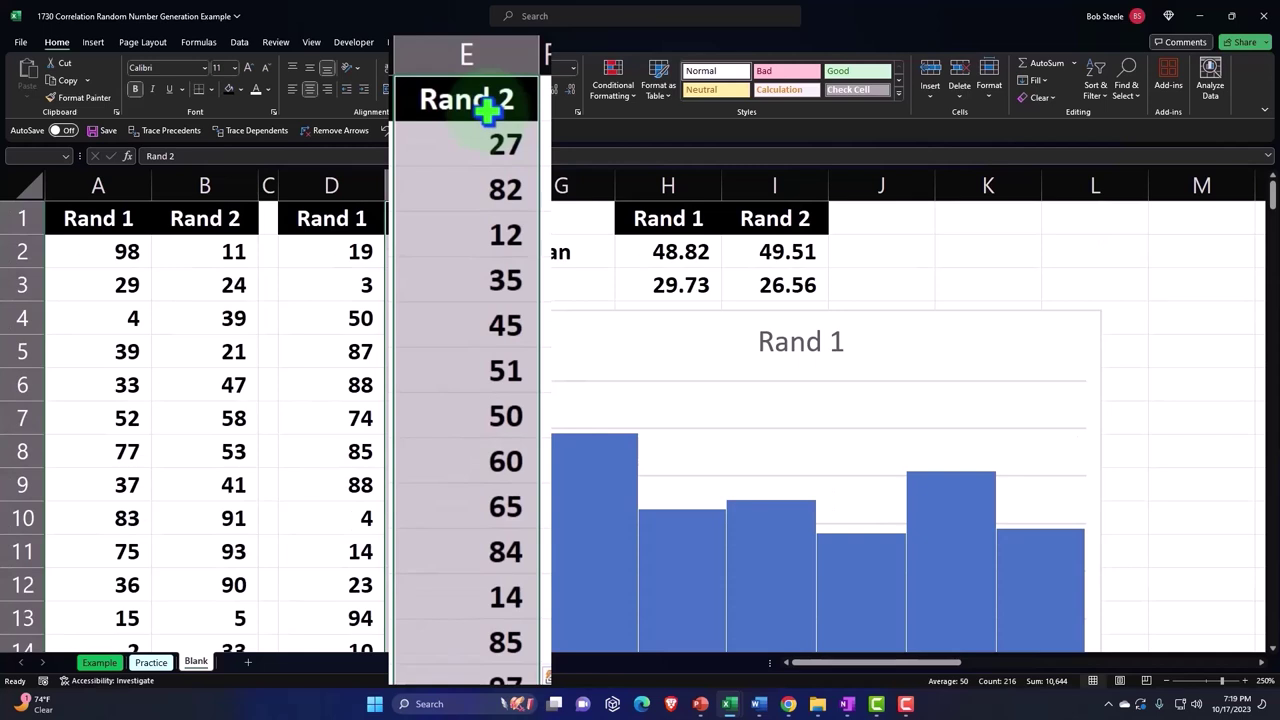
left_click(93, 42)
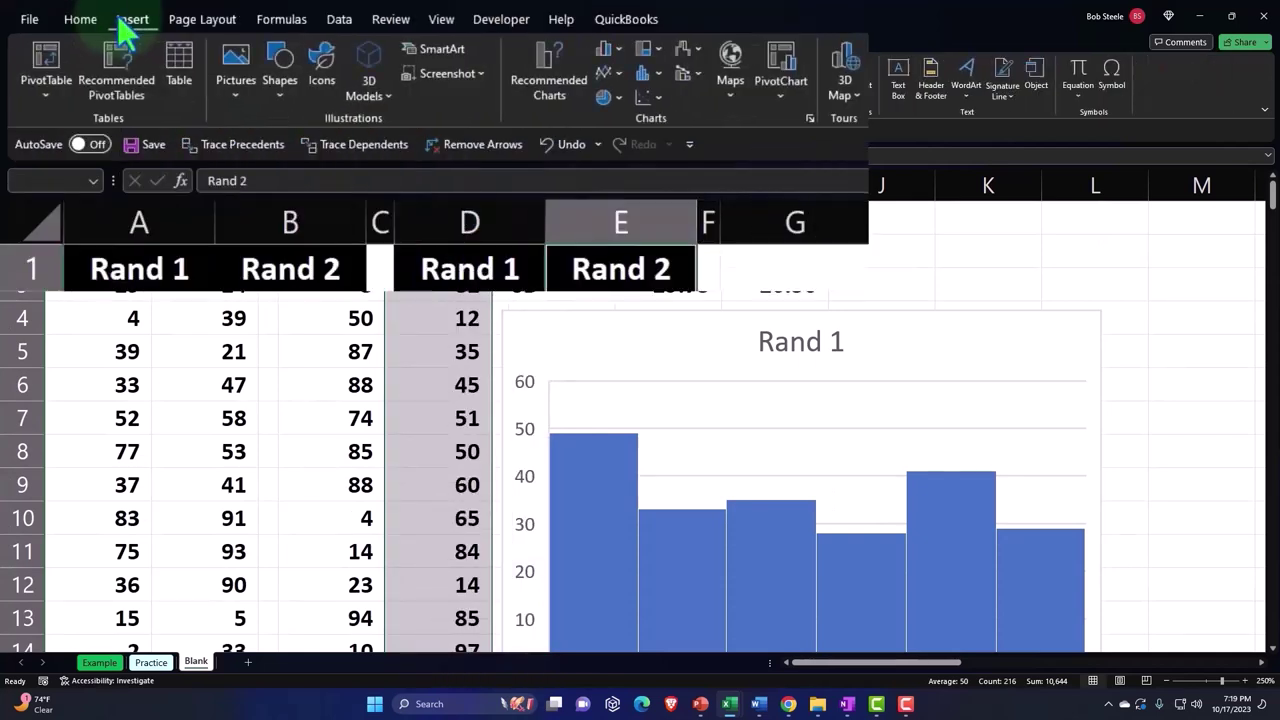
left_click(649, 82)
left_click(466, 124)
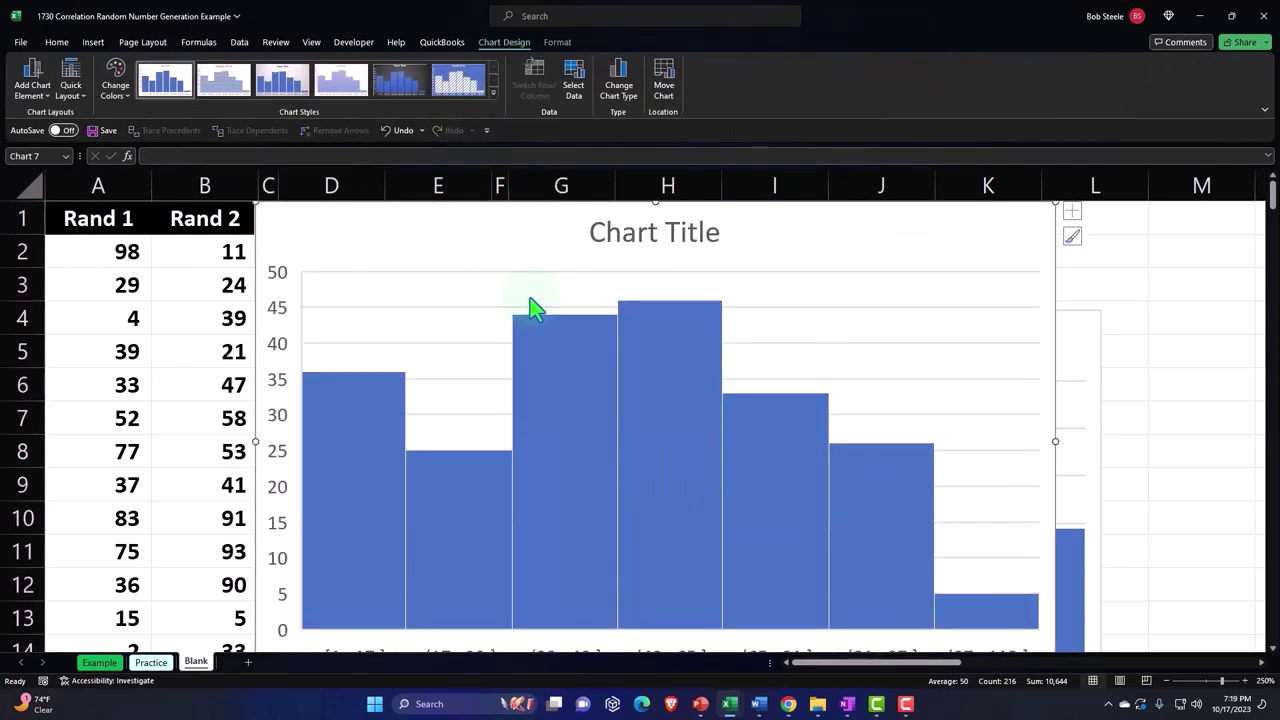
left_click_drag(405, 245, 840, 316)
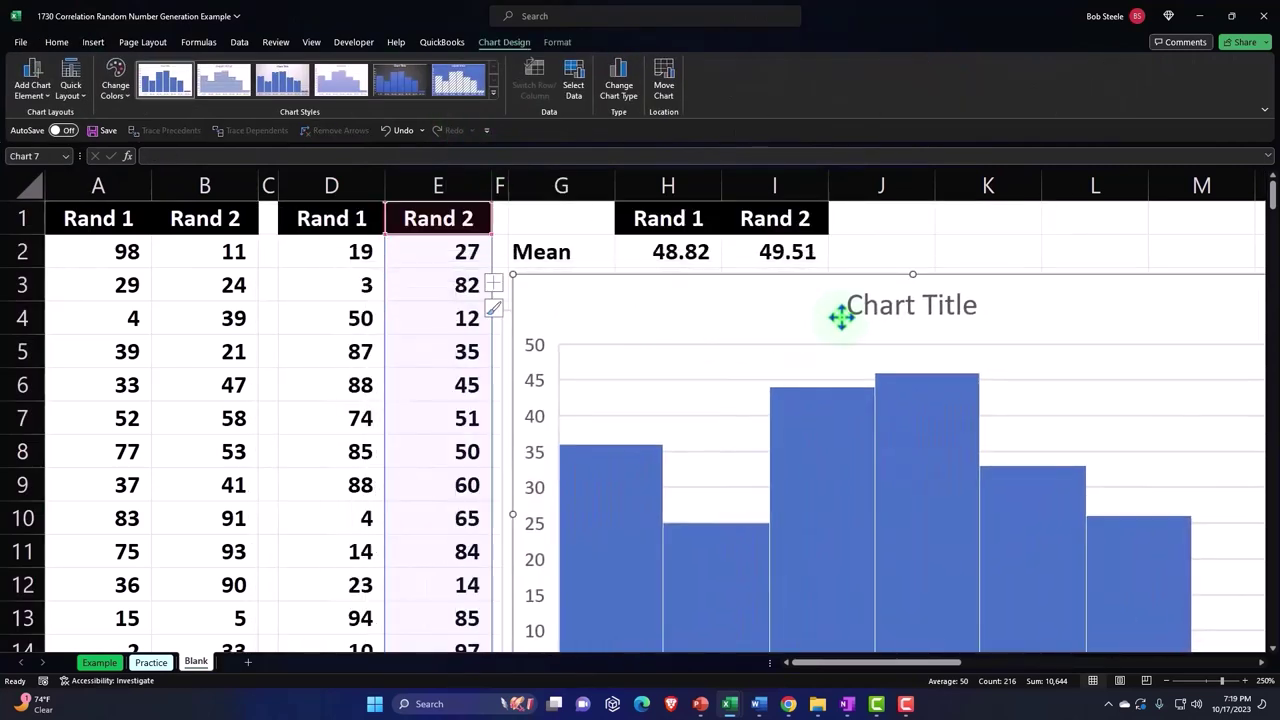
type("Rand")
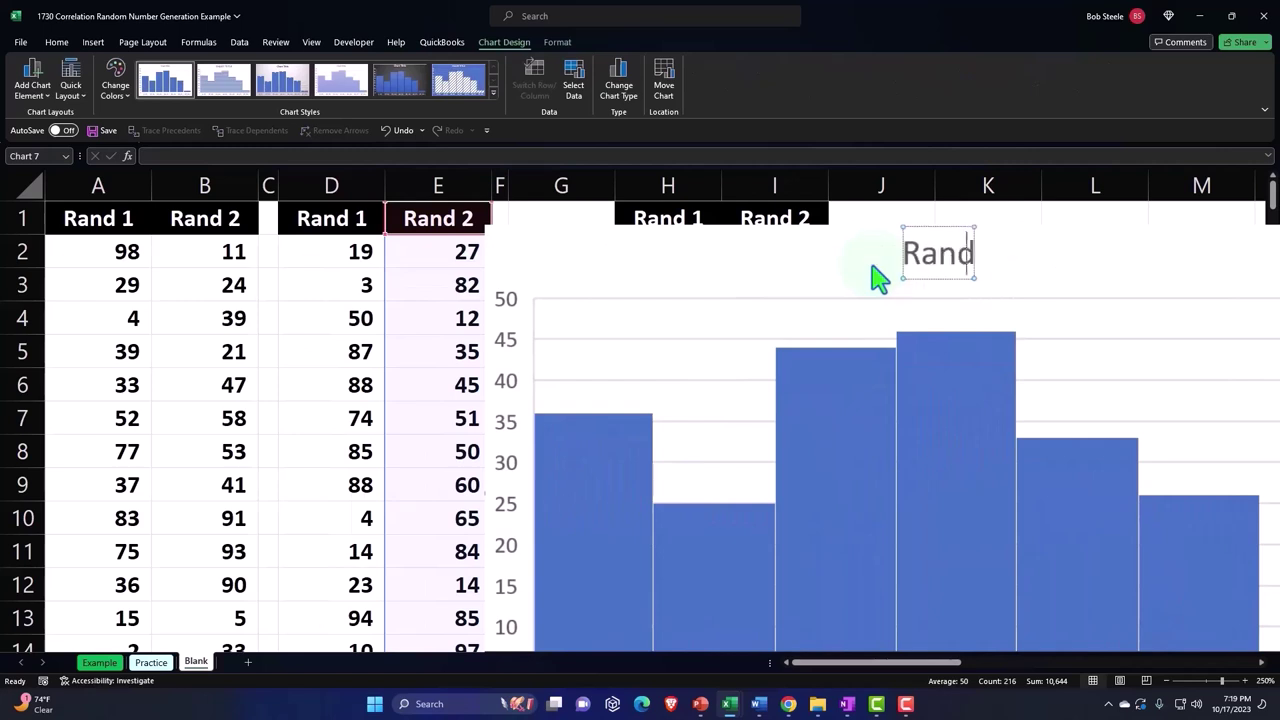
type(" 2")
mouse_move(877, 277)
left_mouse_down()
mouse_move(680, 593)
mouse_move(680, 614)
left_mouse_up()
scroll(674, 423, "down", 3)
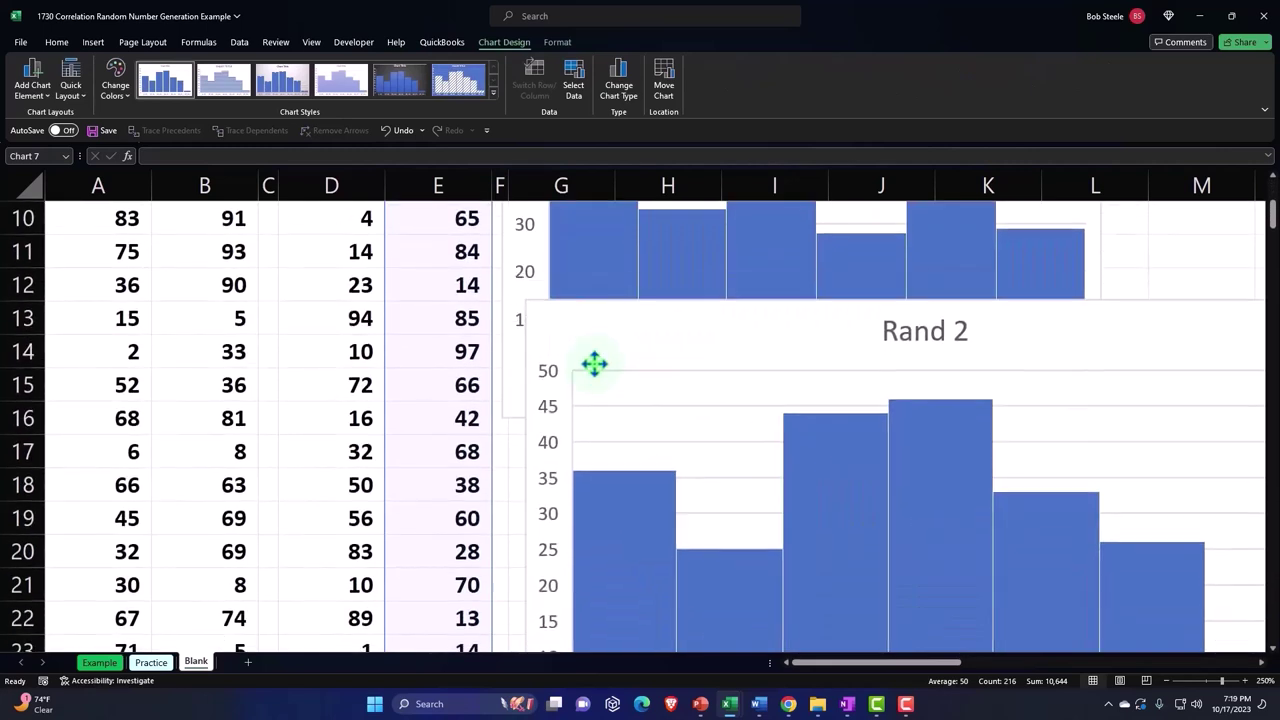
mouse_move(591, 363)
left_mouse_down()
mouse_move(586, 459)
mouse_move(574, 462)
left_mouse_up()
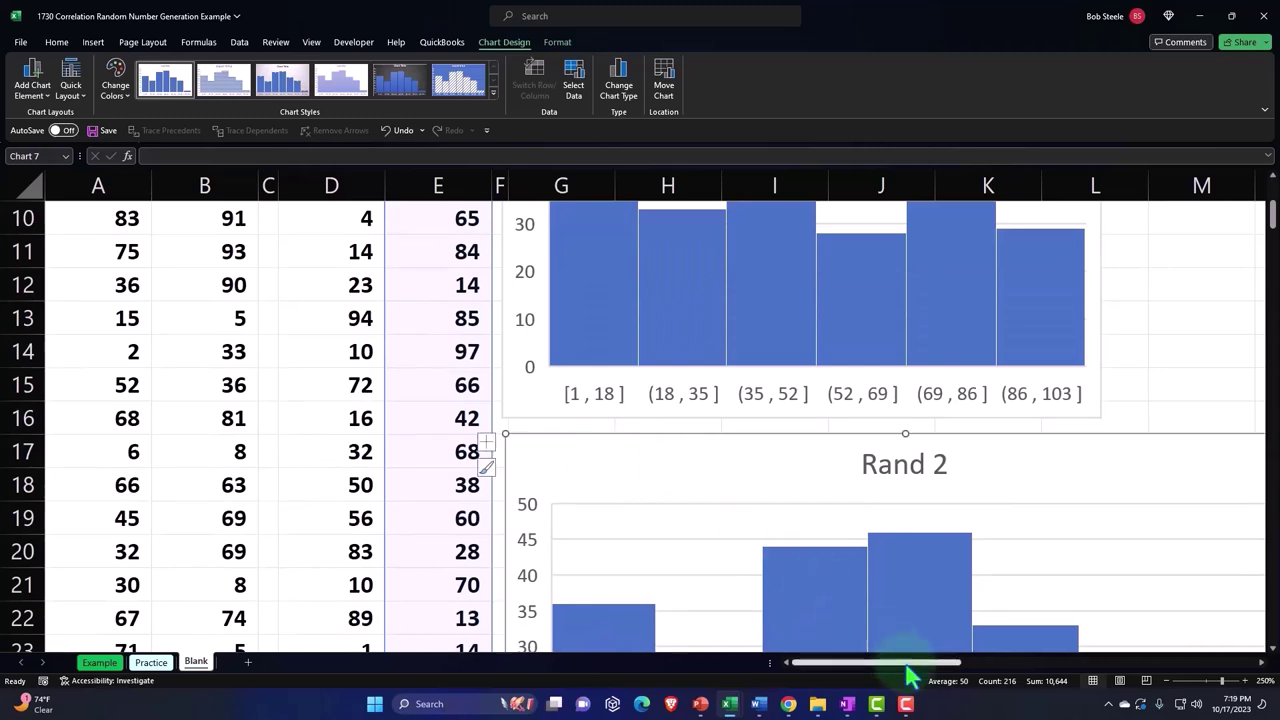
left_click_drag(906, 662, 968, 680)
scroll(951, 525, "down", 2)
scroll(900, 580, "down", 1)
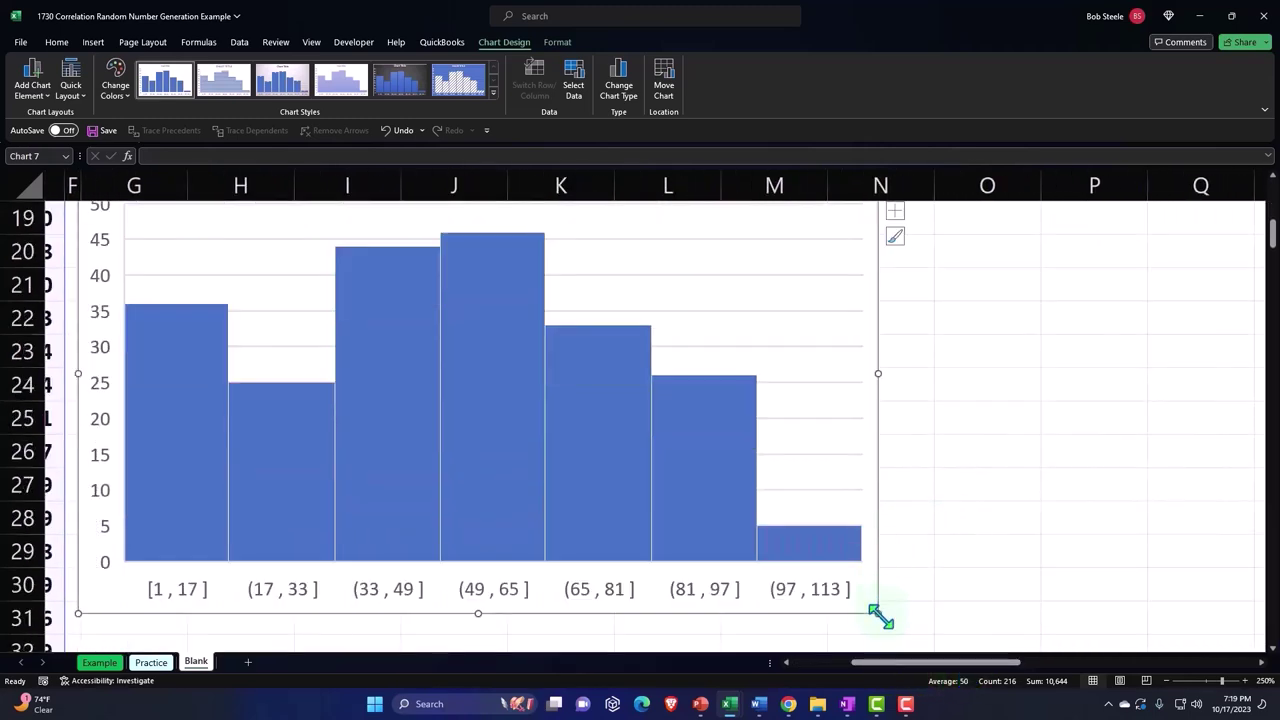
left_click_drag(878, 614, 657, 563)
scroll(663, 560, "up", 2)
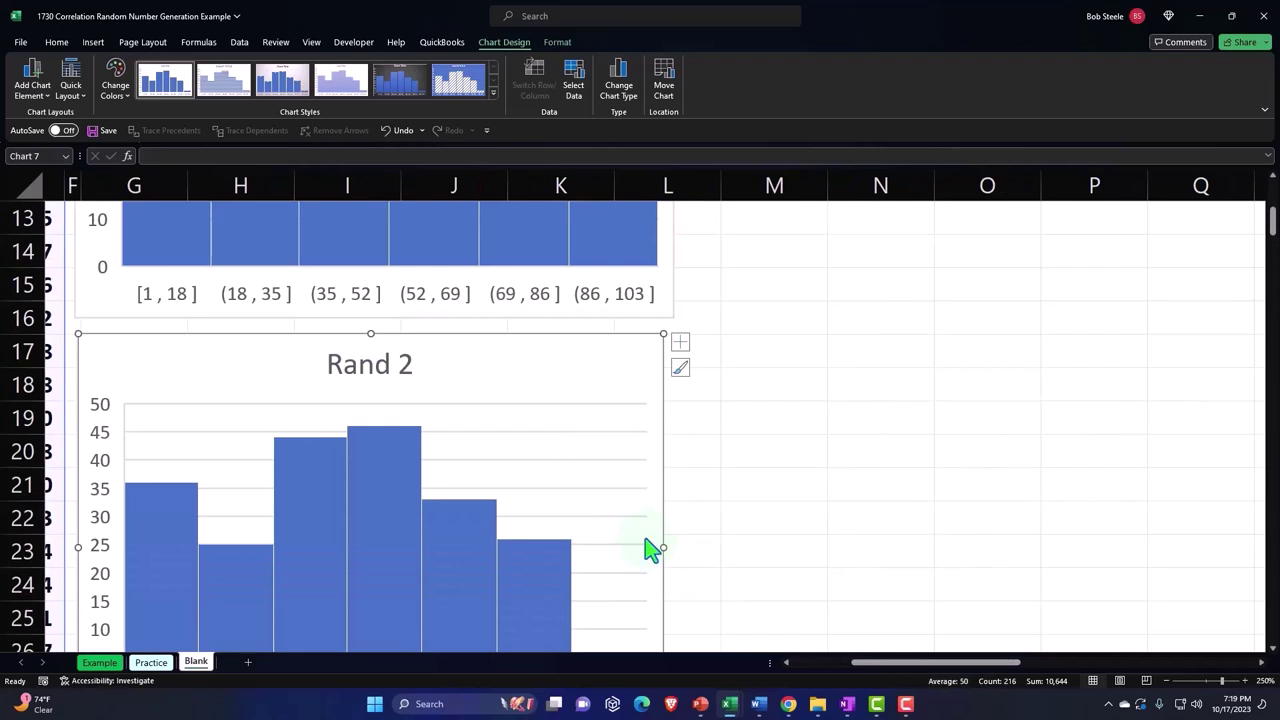
scroll(651, 549, "down", 1)
scroll(651, 549, "up", 1)
scroll(651, 549, "down", 2)
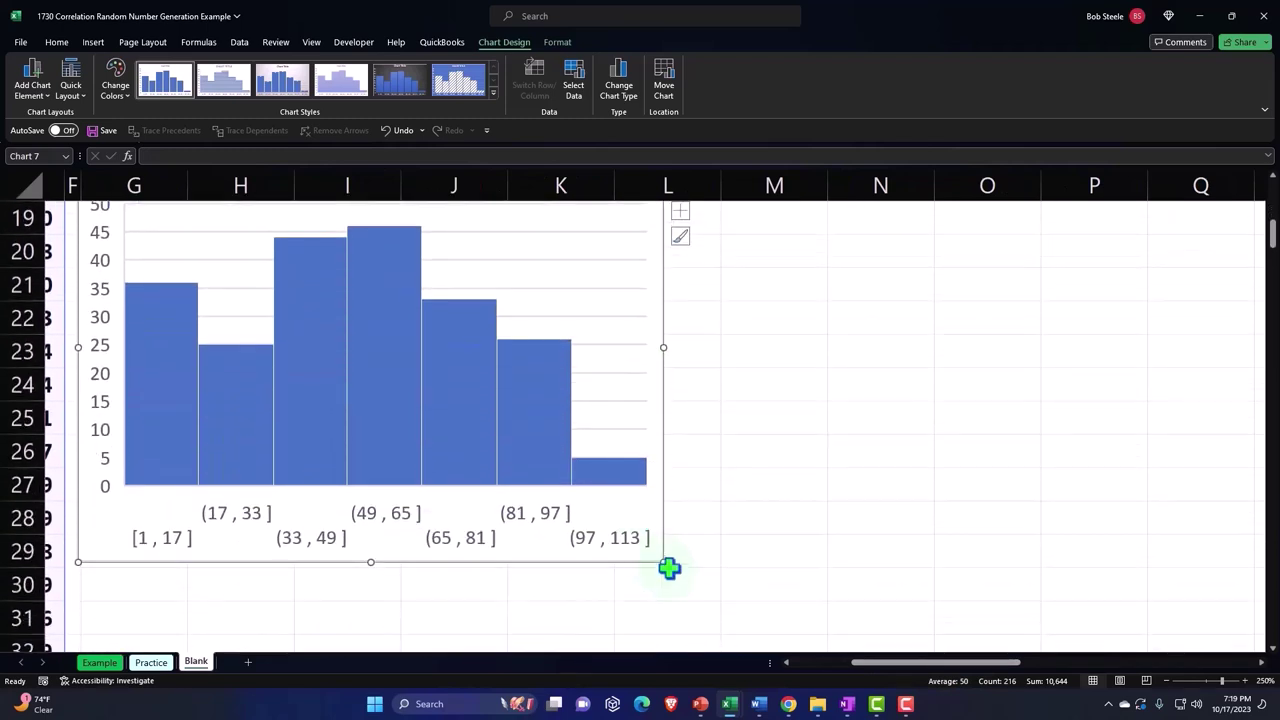
left_click_drag(663, 563, 813, 665)
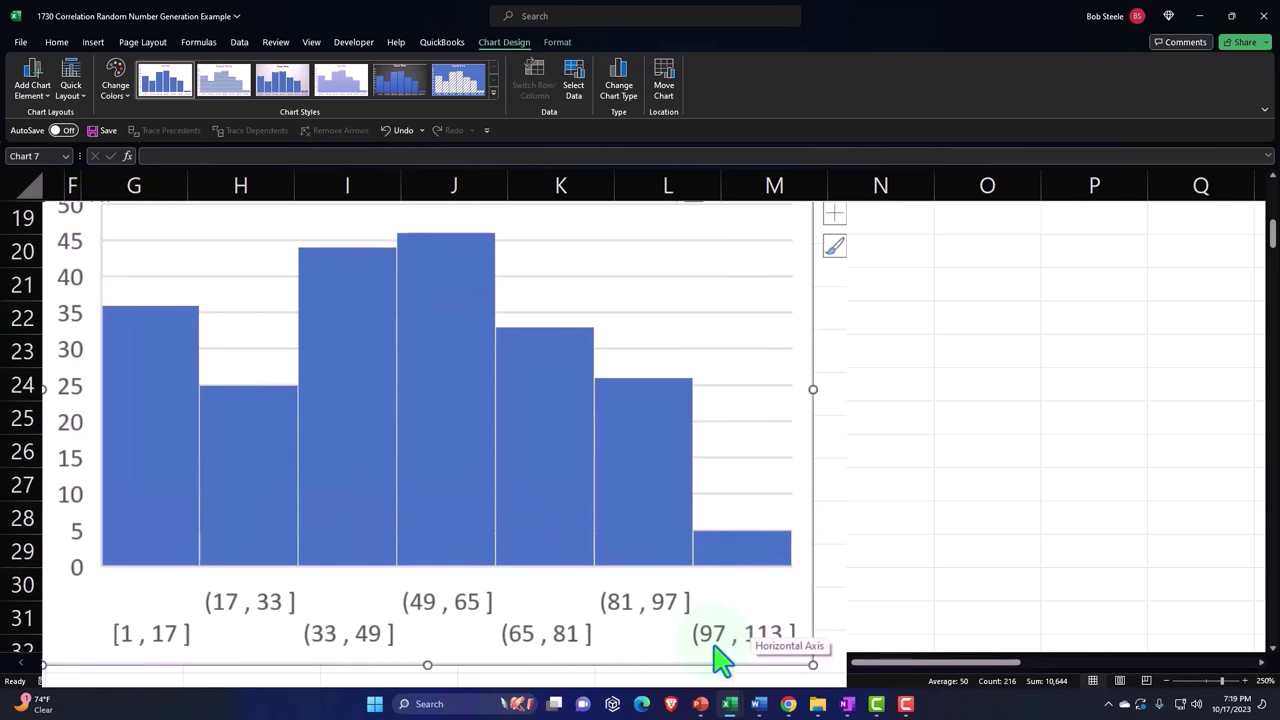
key("ctrl+z")
scroll(571, 551, "up", 2)
scroll(567, 552, "up", 2)
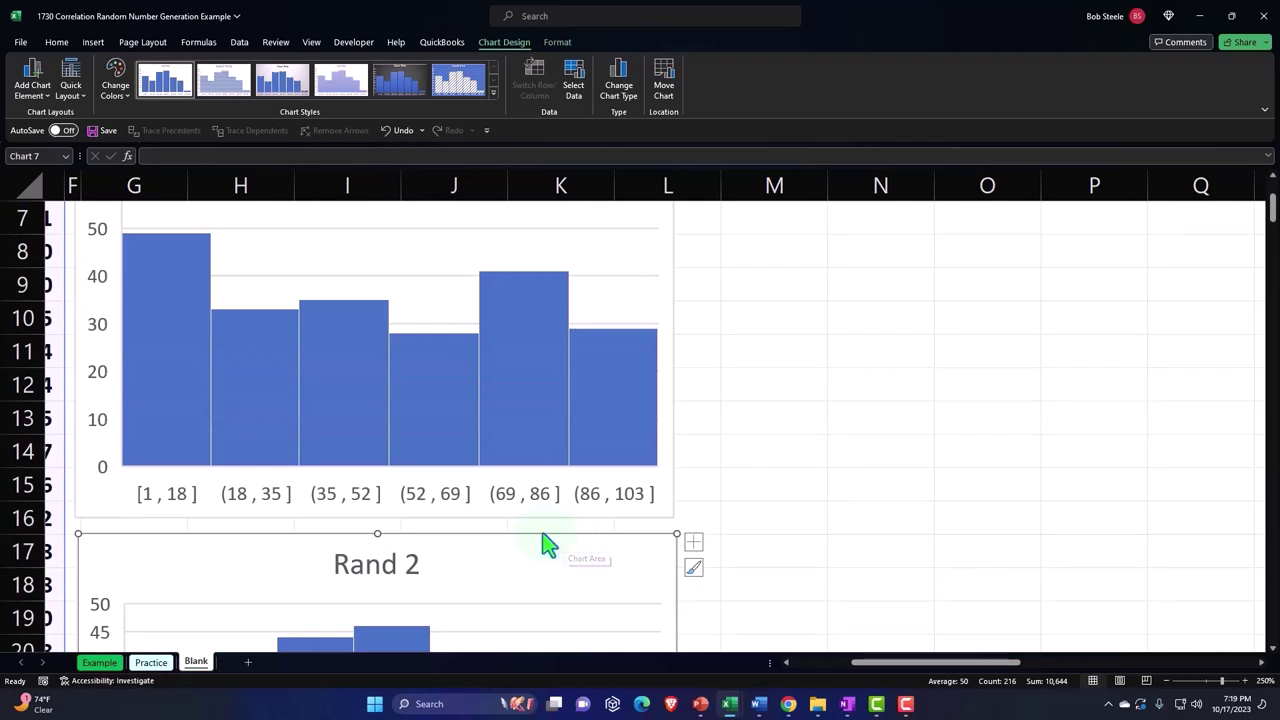
scroll(543, 543, "down", 3)
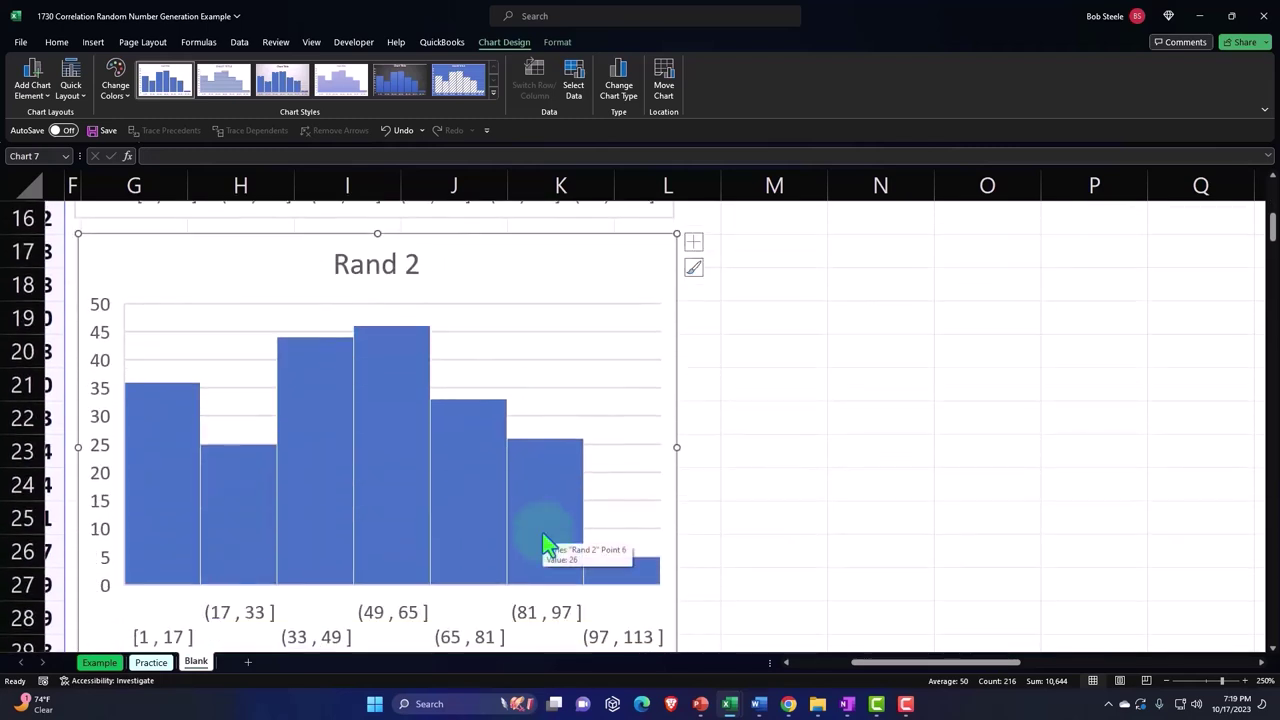
scroll(543, 543, "up", 2)
scroll(543, 537, "up", 3)
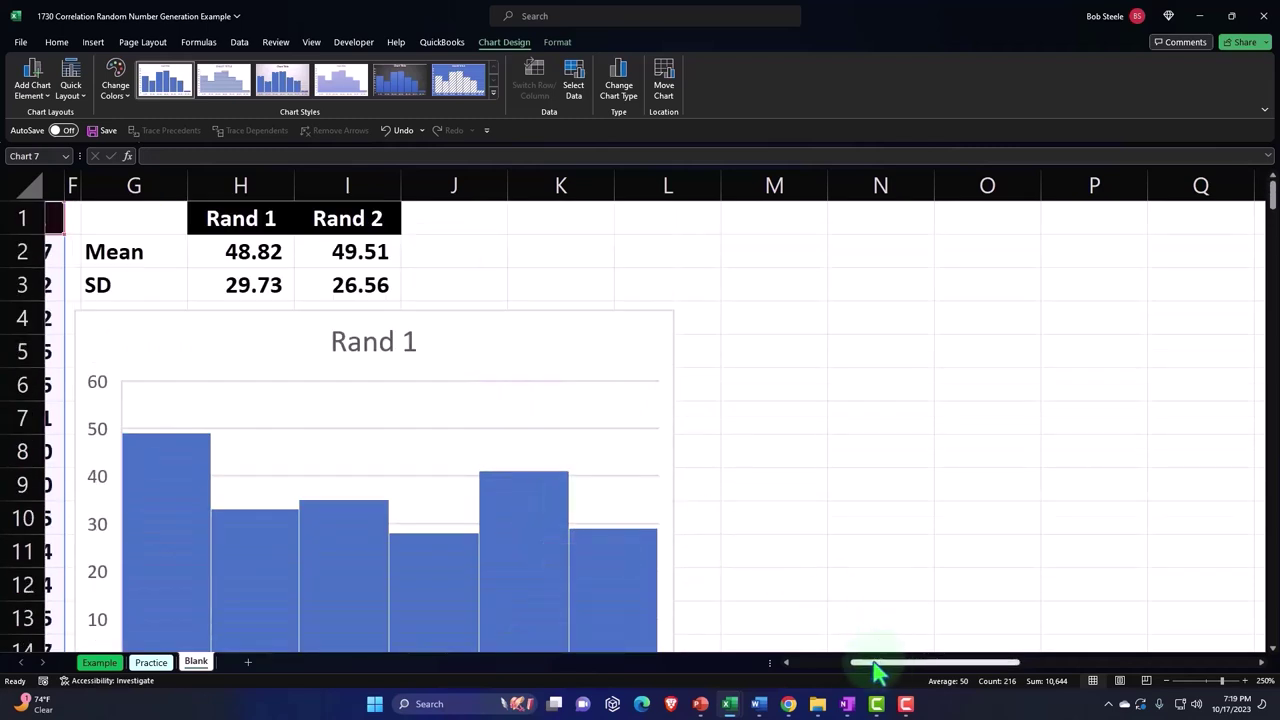
left_click_drag(877, 663, 835, 663)
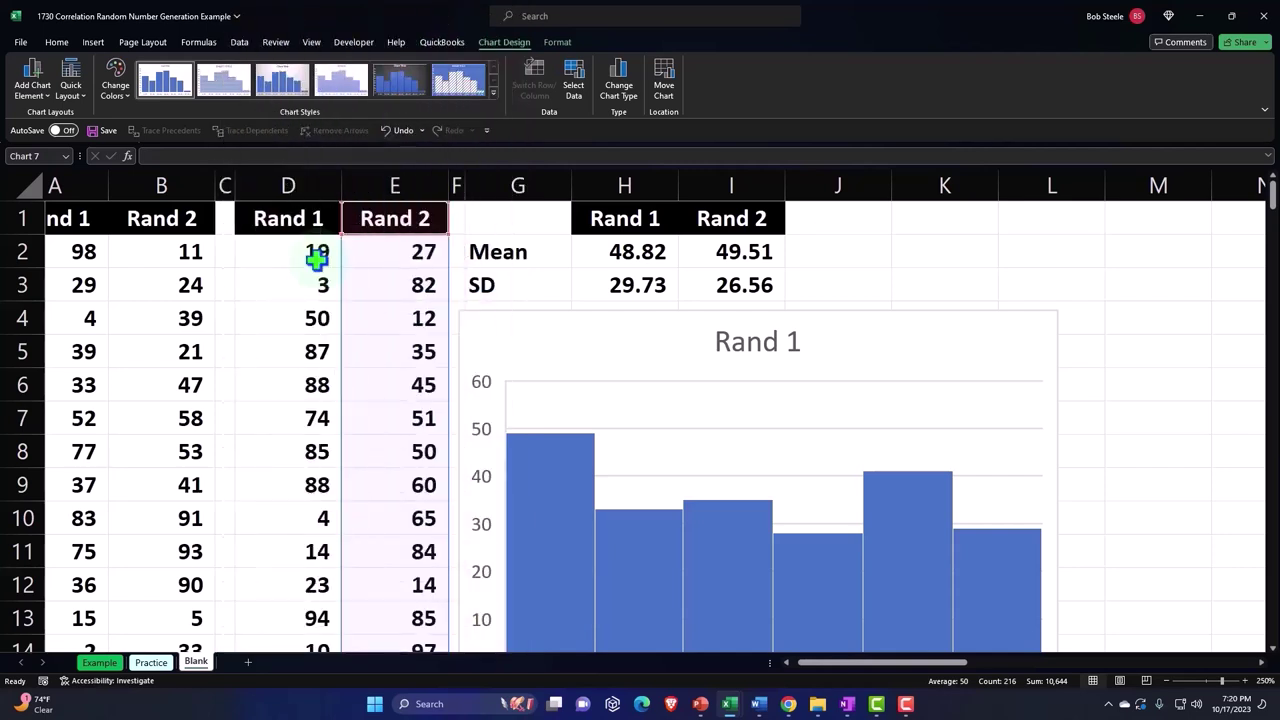
Widen column J
left_click(933, 320)
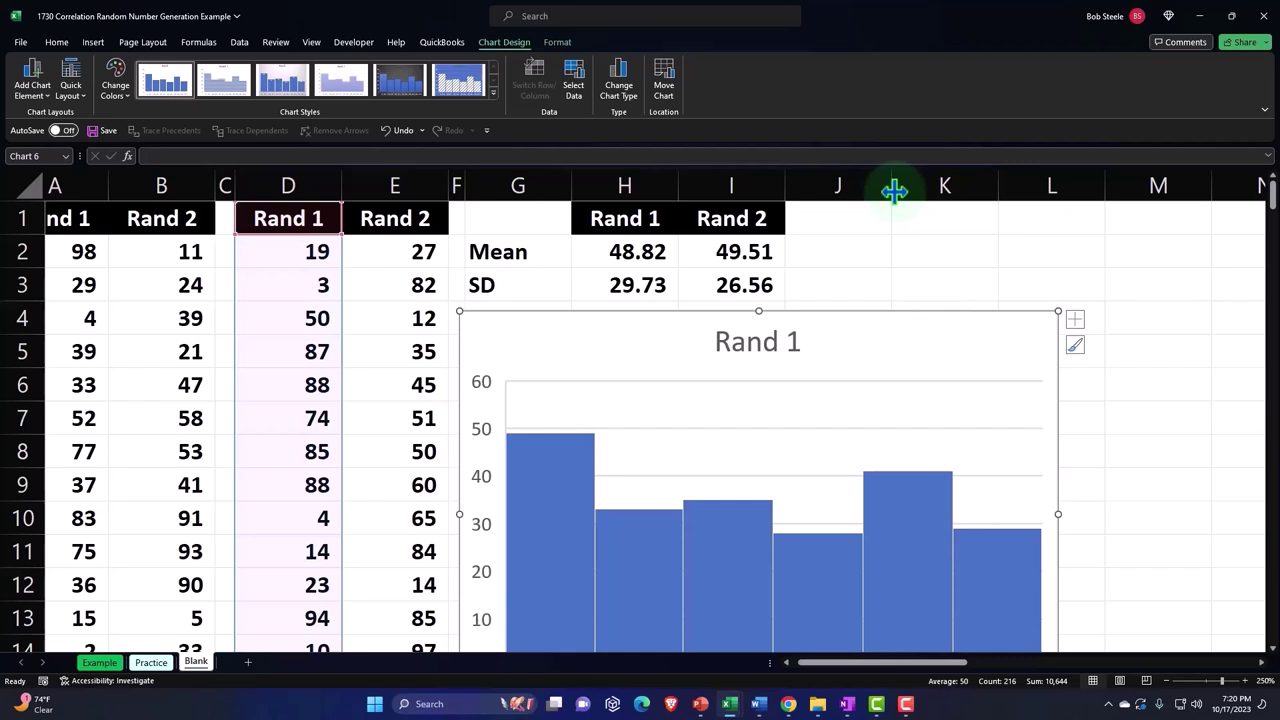
left_click_drag(894, 190, 894, 190)
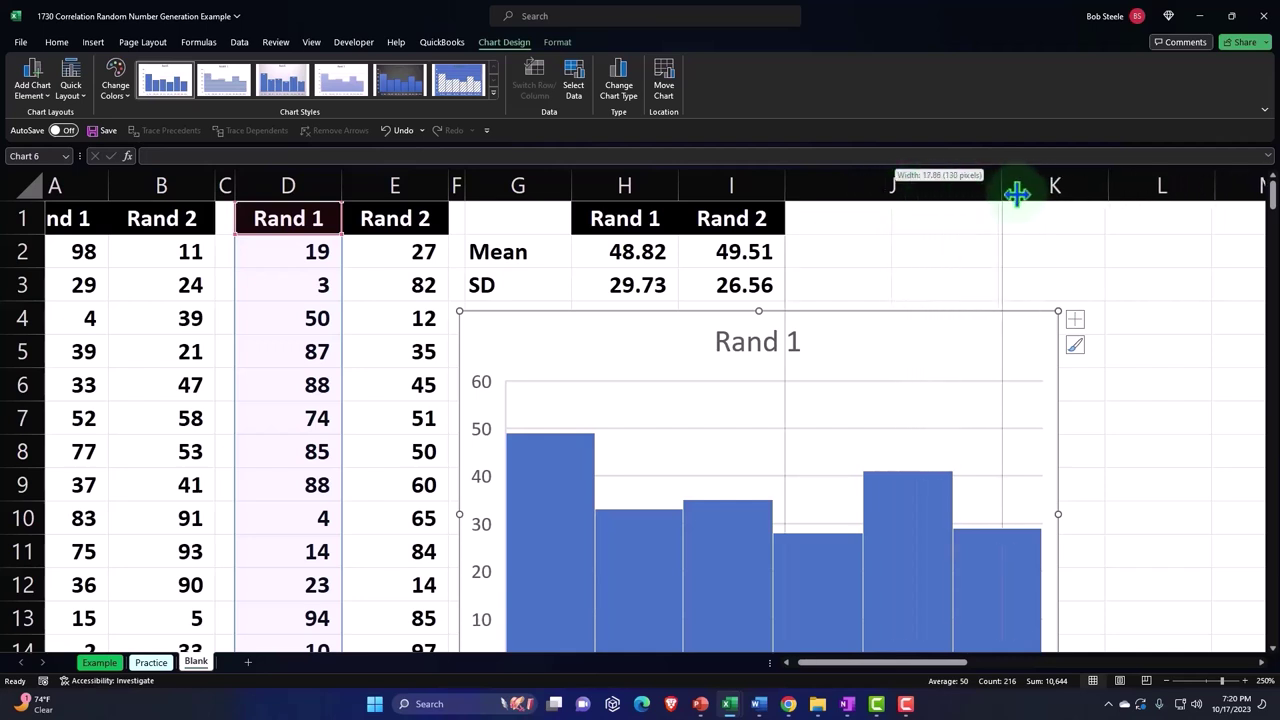
left_click_drag(896, 190, 1078, 195)
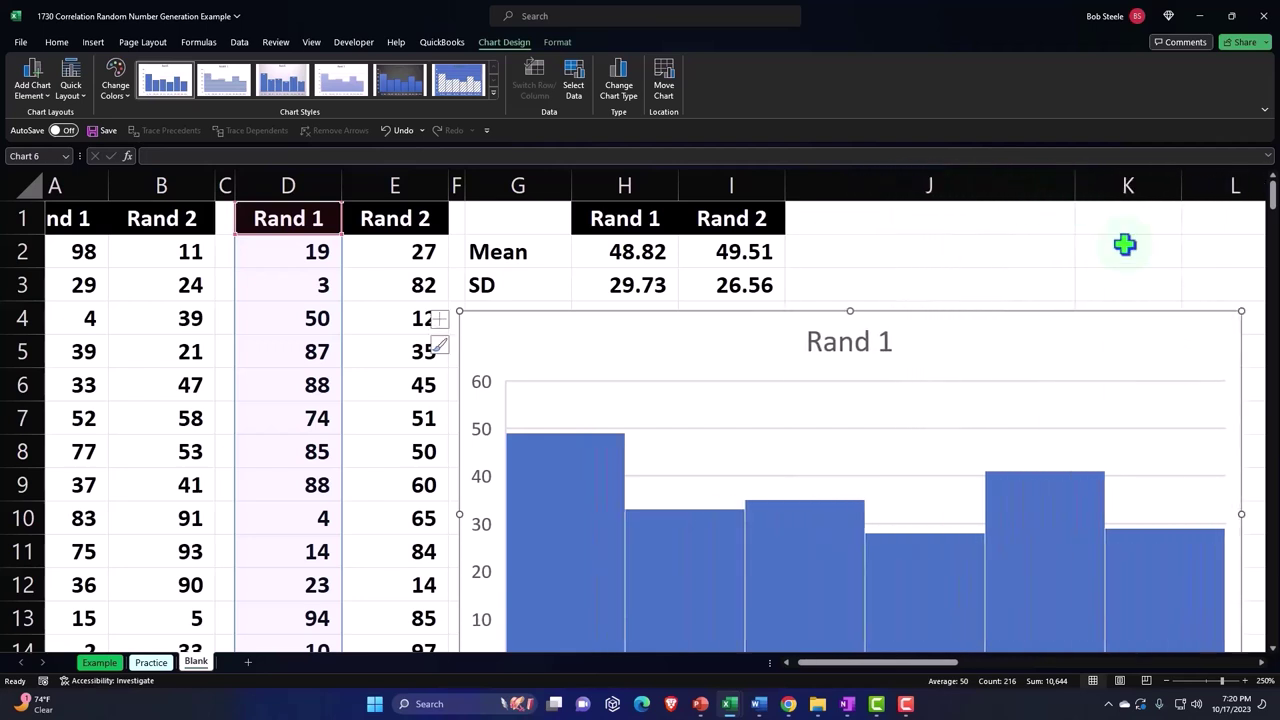
Shrink the Rand 1 and Rand 2 histograms so both end at column J
scroll(1210, 440, "down", 2)
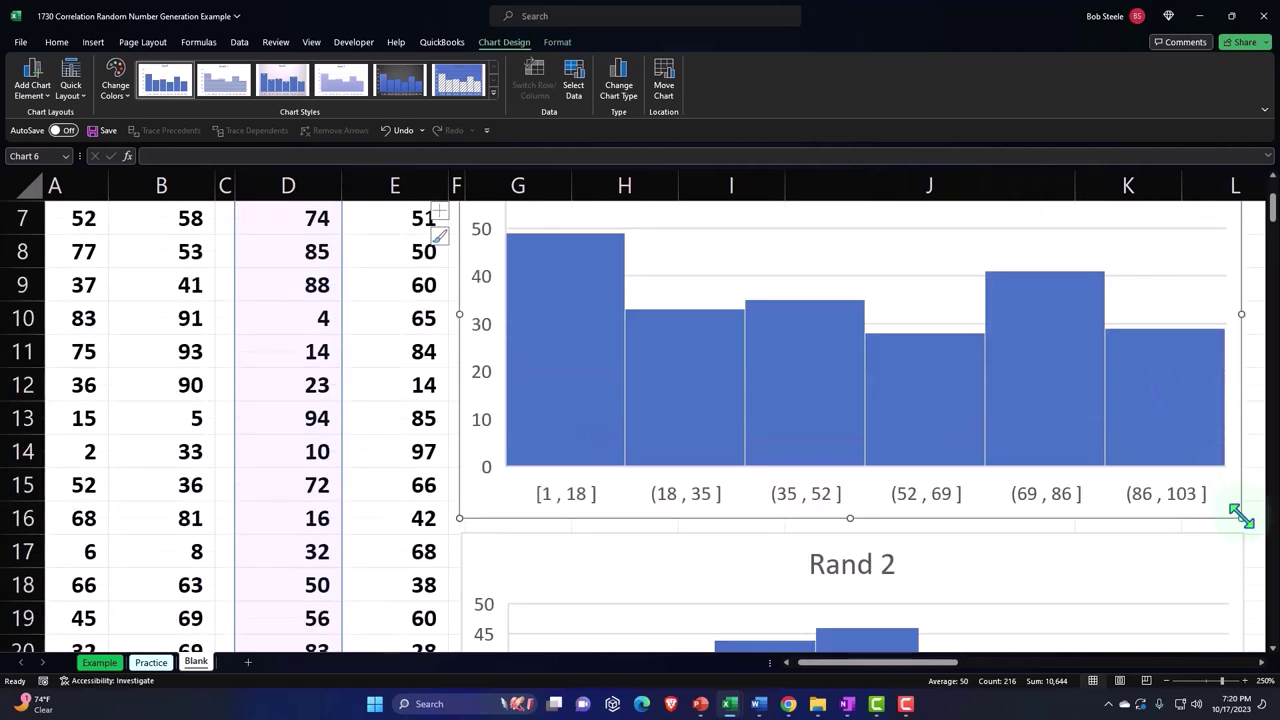
left_click_drag(1240, 515, 1074, 486)
scroll(1073, 485, "up", 2)
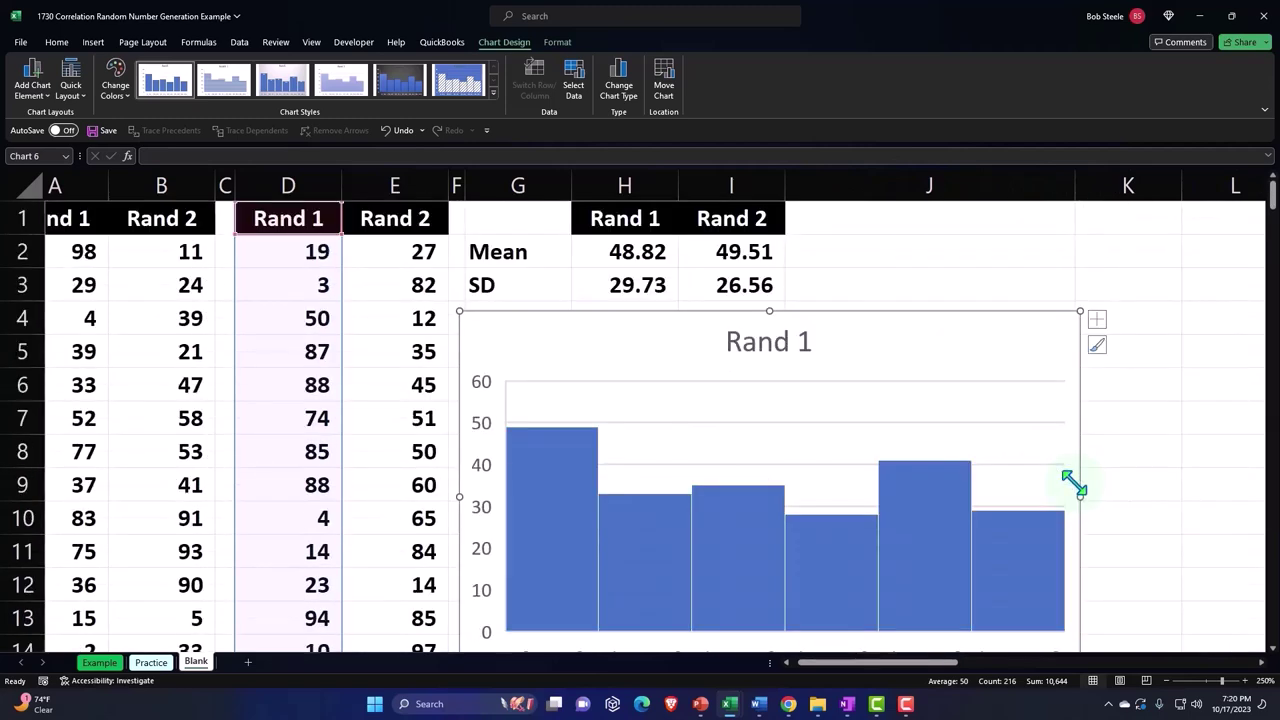
scroll(1073, 485, "down", 2)
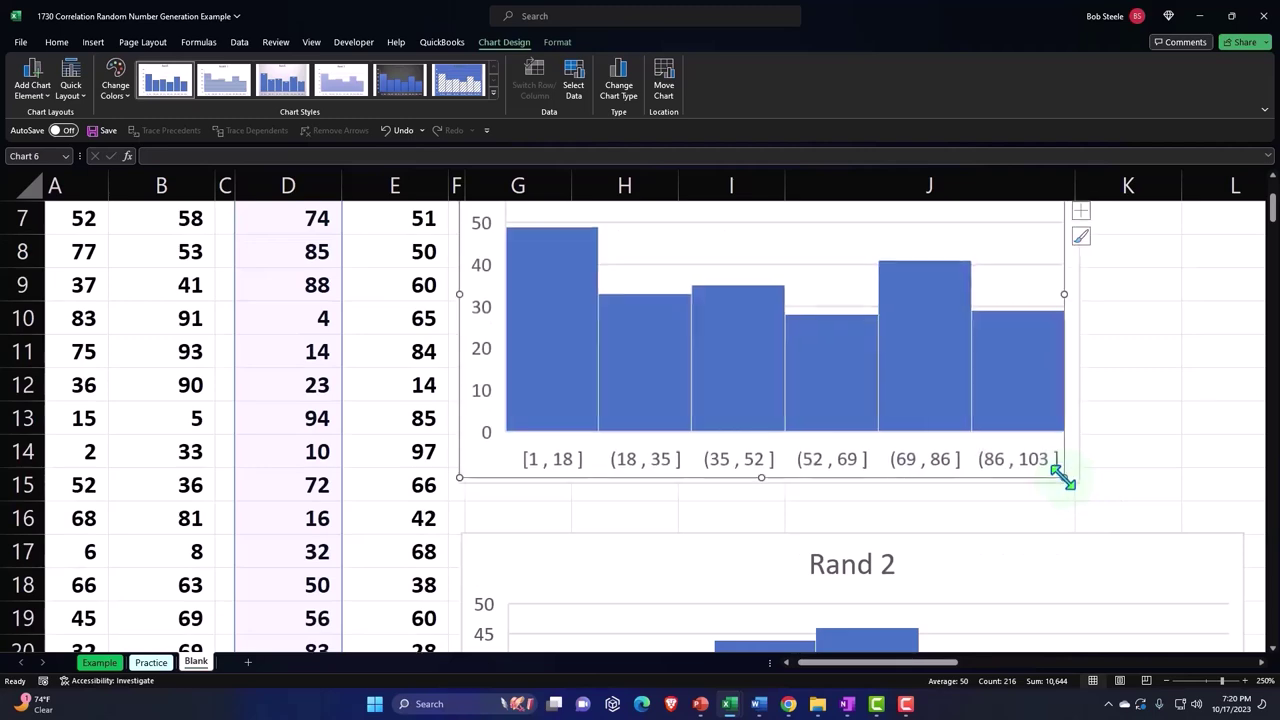
scroll(1100, 510, "down", 3)
scroll(1114, 514, "down", 2)
scroll(1150, 545, "up", 1)
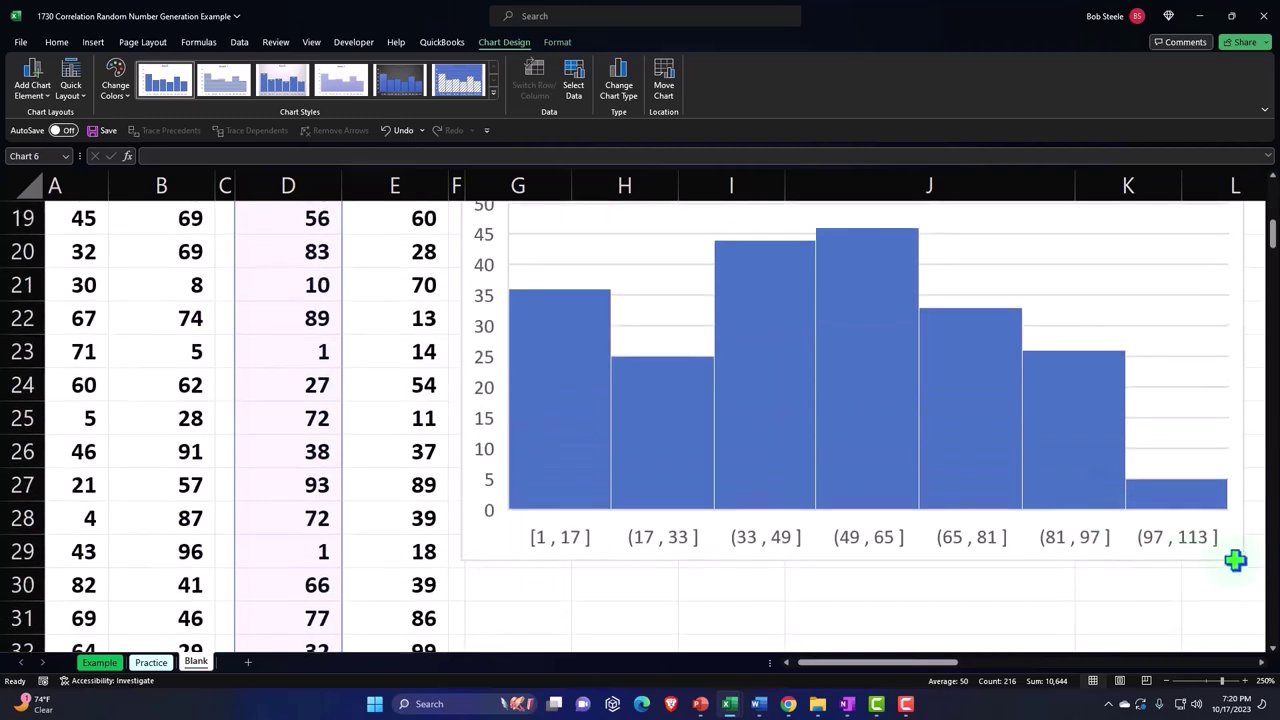
left_click_drag(1234, 560, 1066, 540)
mouse_move(770, 390)
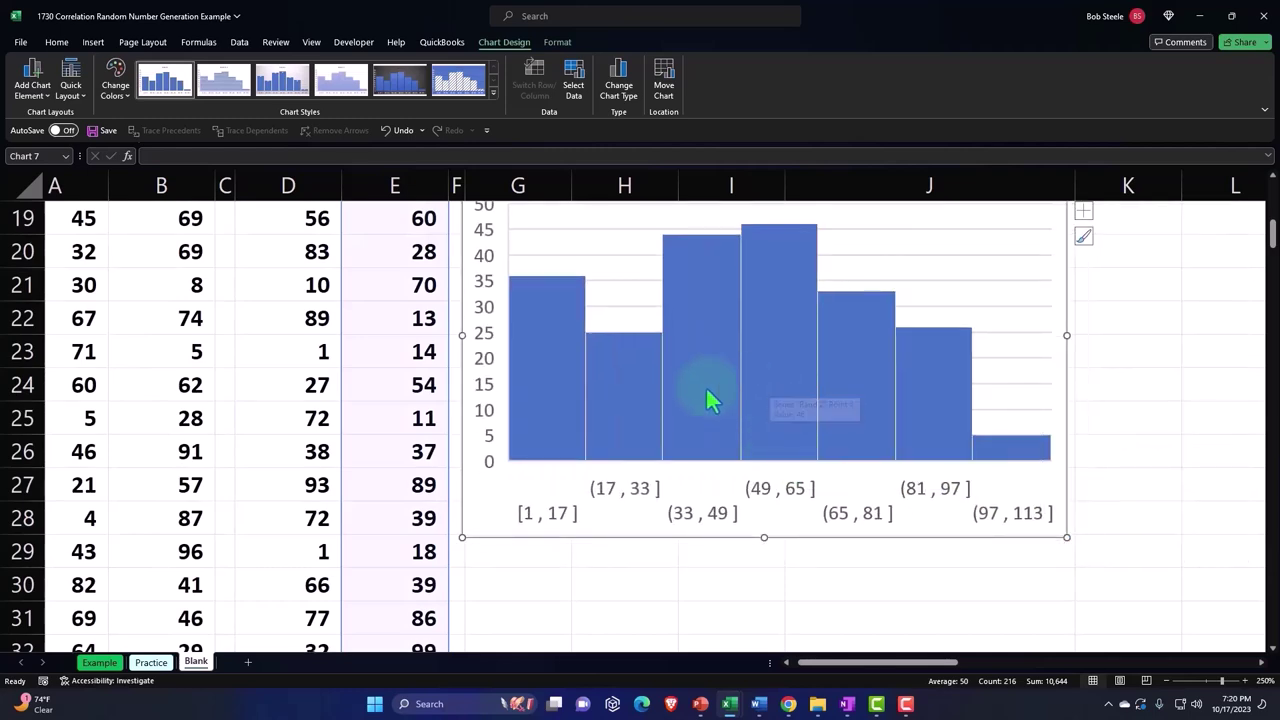
scroll(708, 397, "up", 6)
Select columns D:E from the Rand 1 and Rand 2 headers down to the last data row
left_click(302, 222)
key("ctrl+shift+Down")
left_click_drag(302, 222, 385, 219)
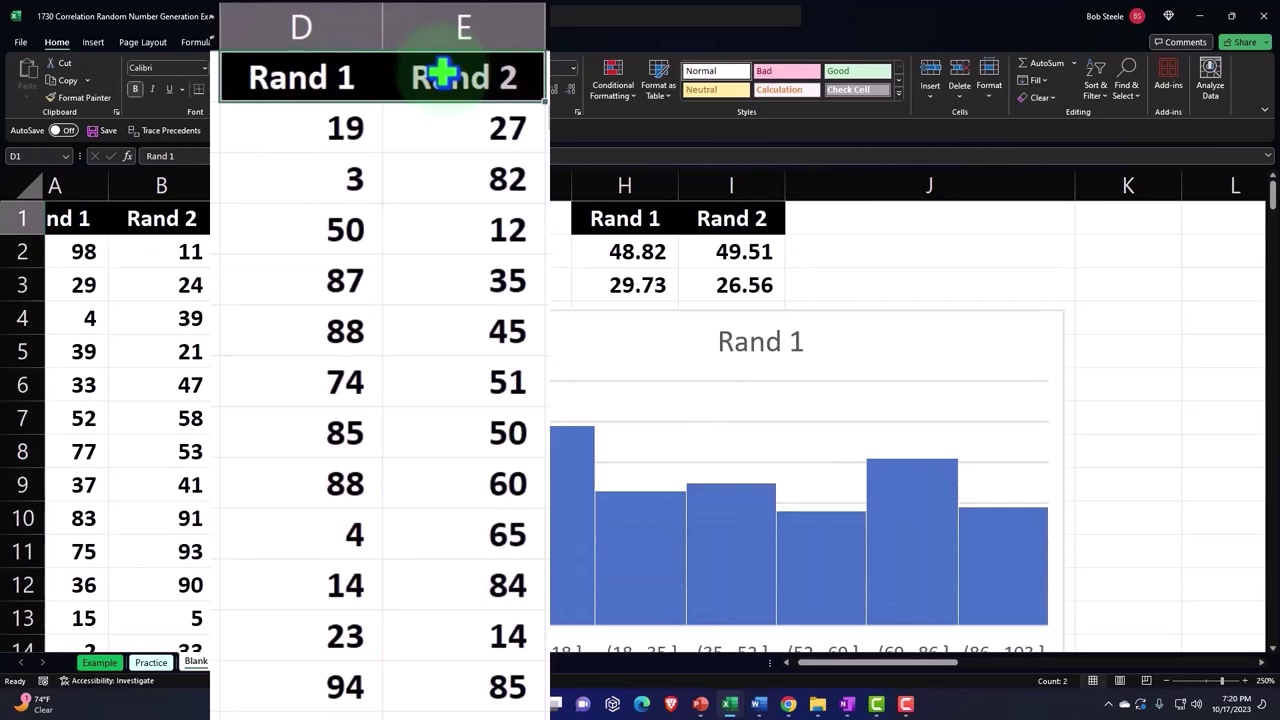
key("ctrl+shift+Down")
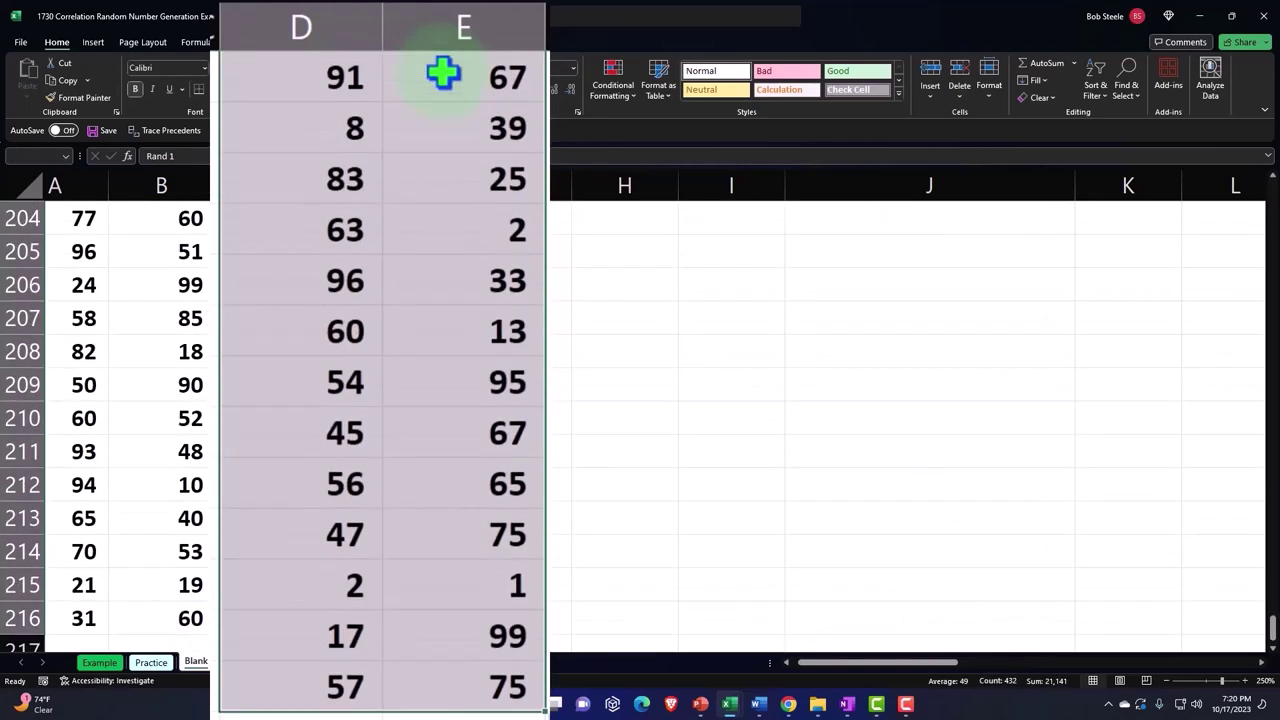
key("ctrl+BackSpace")
key("ctrl+q")
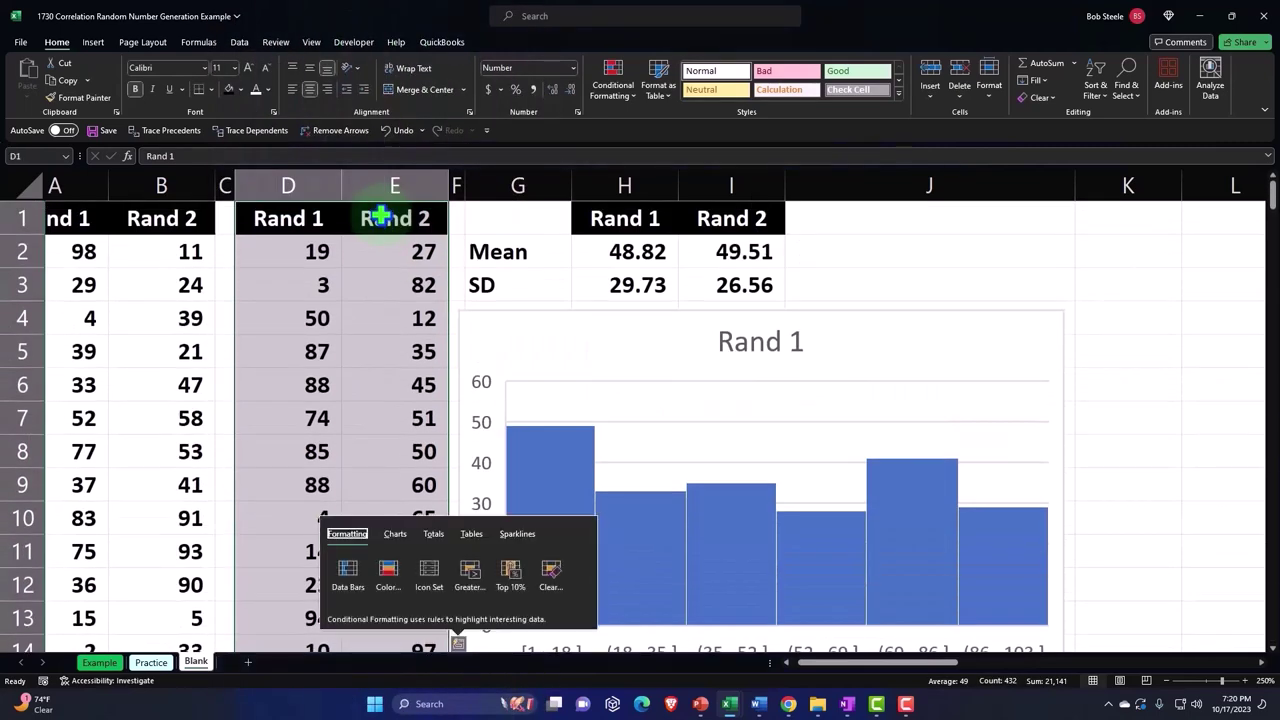
Insert a plain scatter chart of the selected data, move it right of the columns, and delete its title
left_click(92, 43)
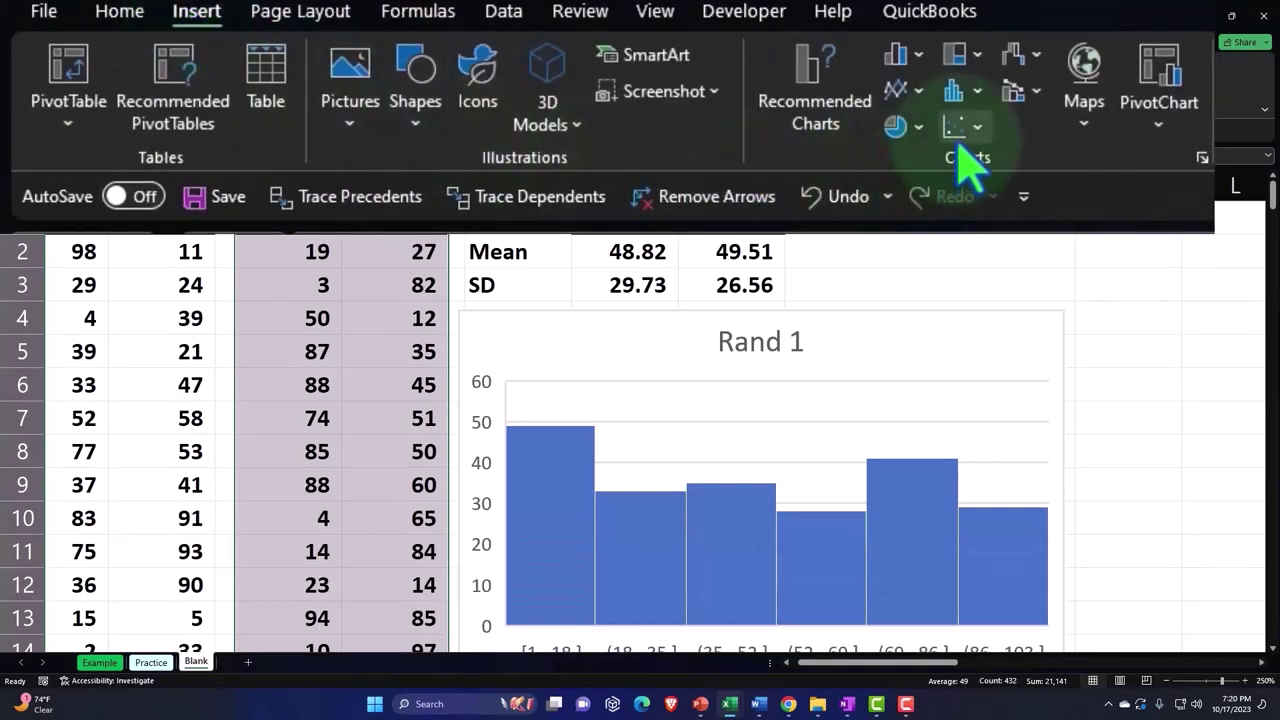
left_click(958, 128)
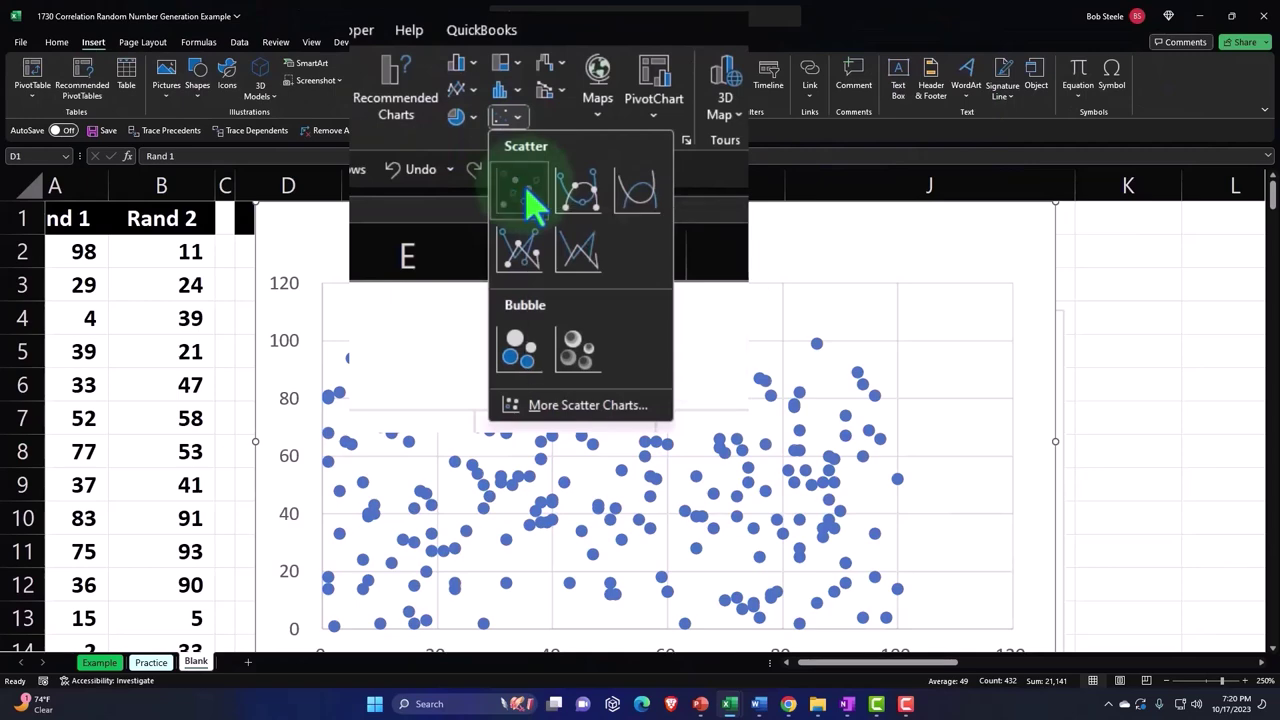
left_click(523, 192)
left_click_drag(314, 240, 462, 264)
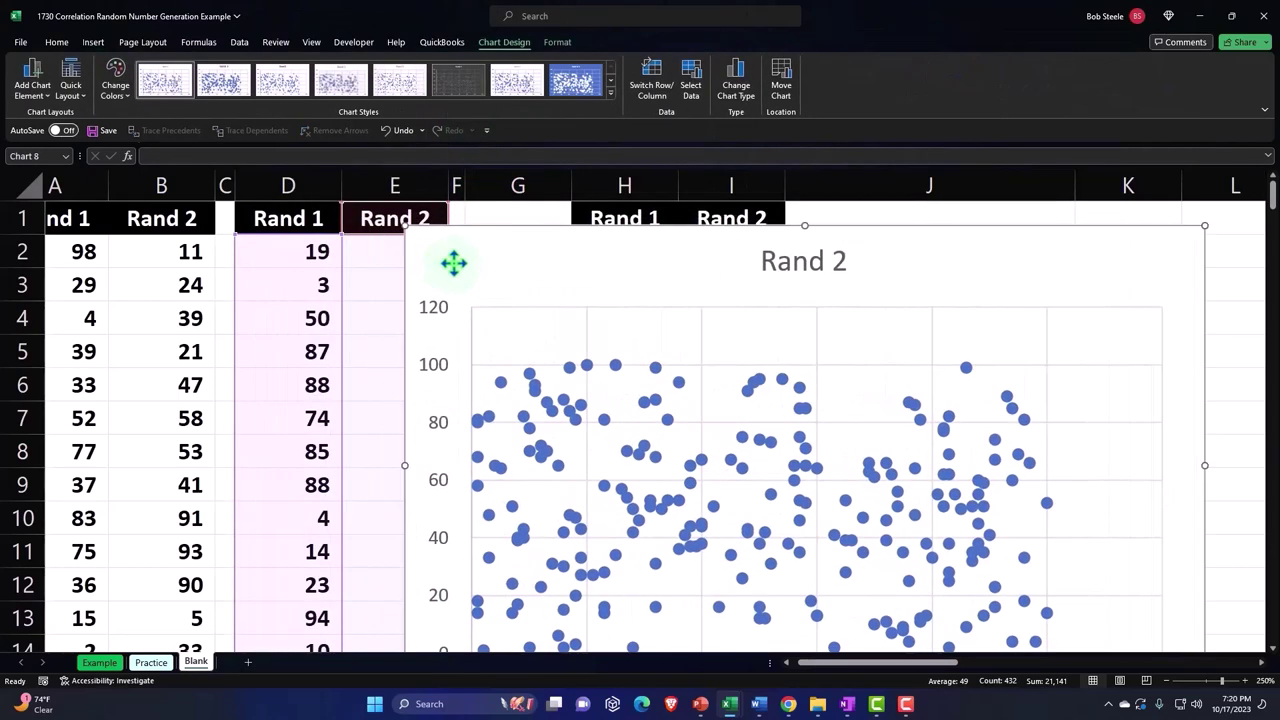
mouse_move(410, 232)
left_mouse_down()
mouse_move(553, 279)
mouse_move(503, 229)
left_mouse_up()
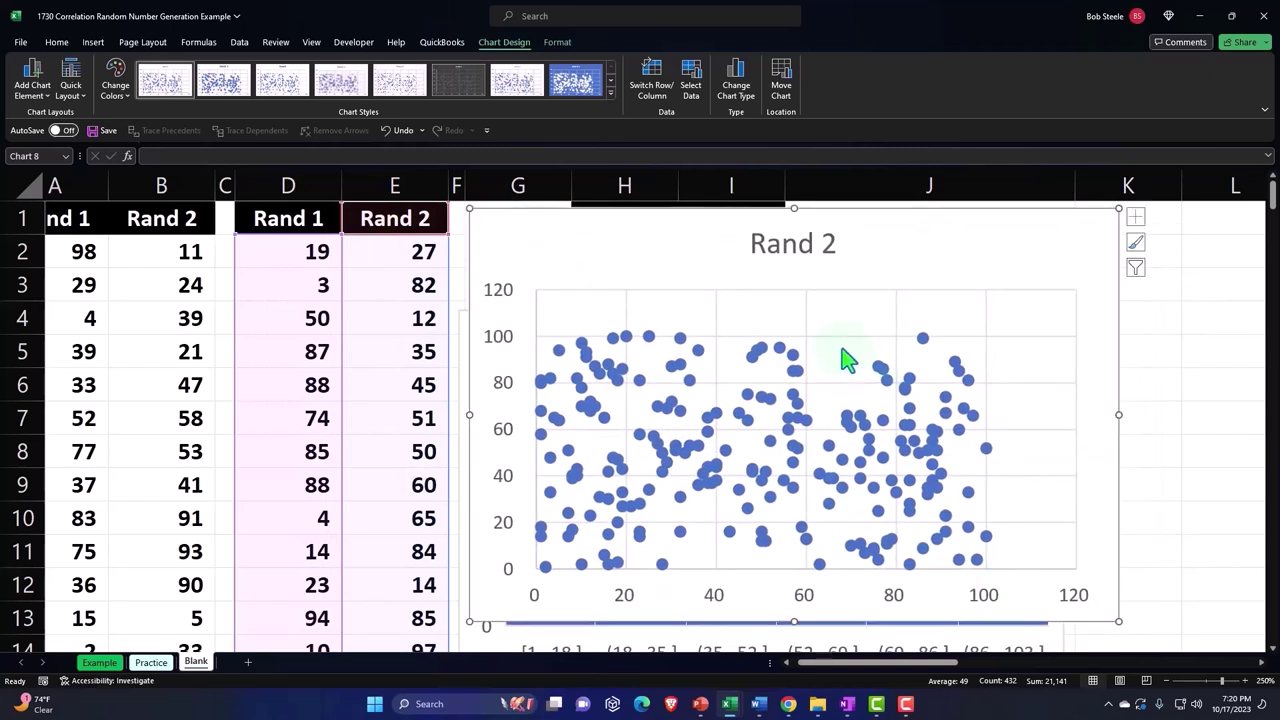
left_click(801, 254)
key("Delete")
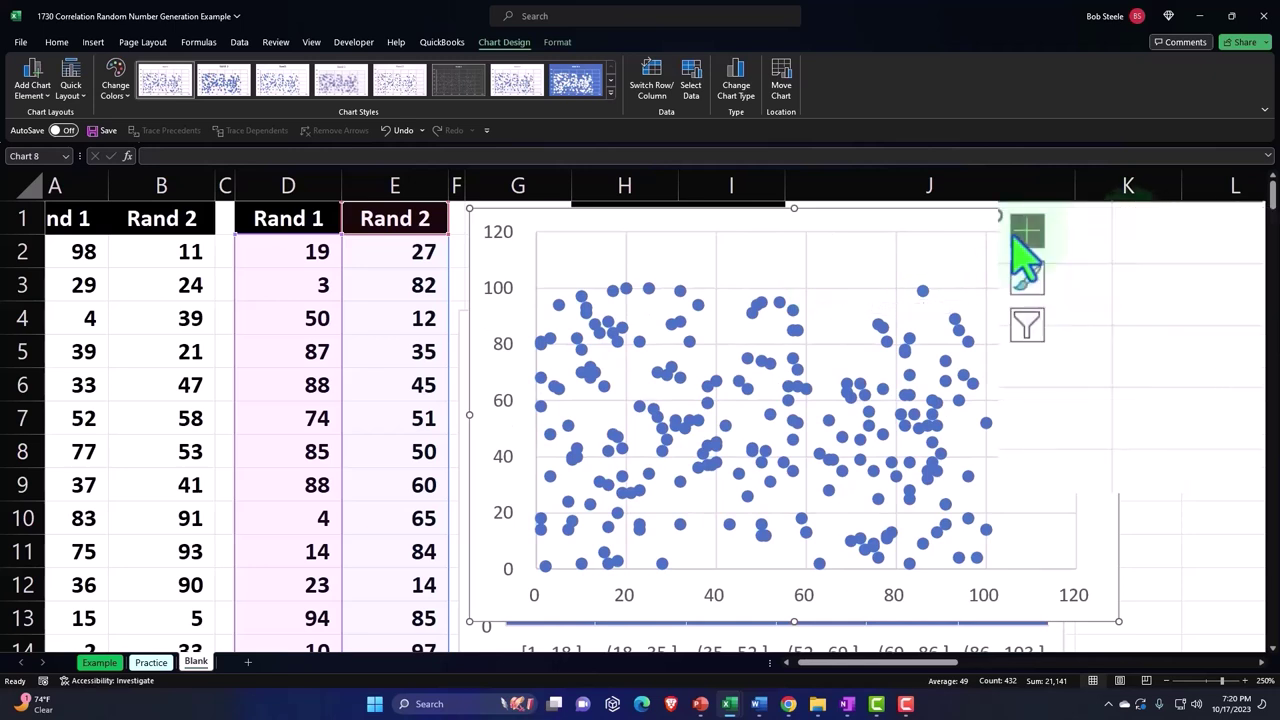
Add axis titles linked to =Blank!$D$1 (Rand 1, horizontal) and =Blank!$E$1 (Rand 2, vertical)
left_click(1018, 238)
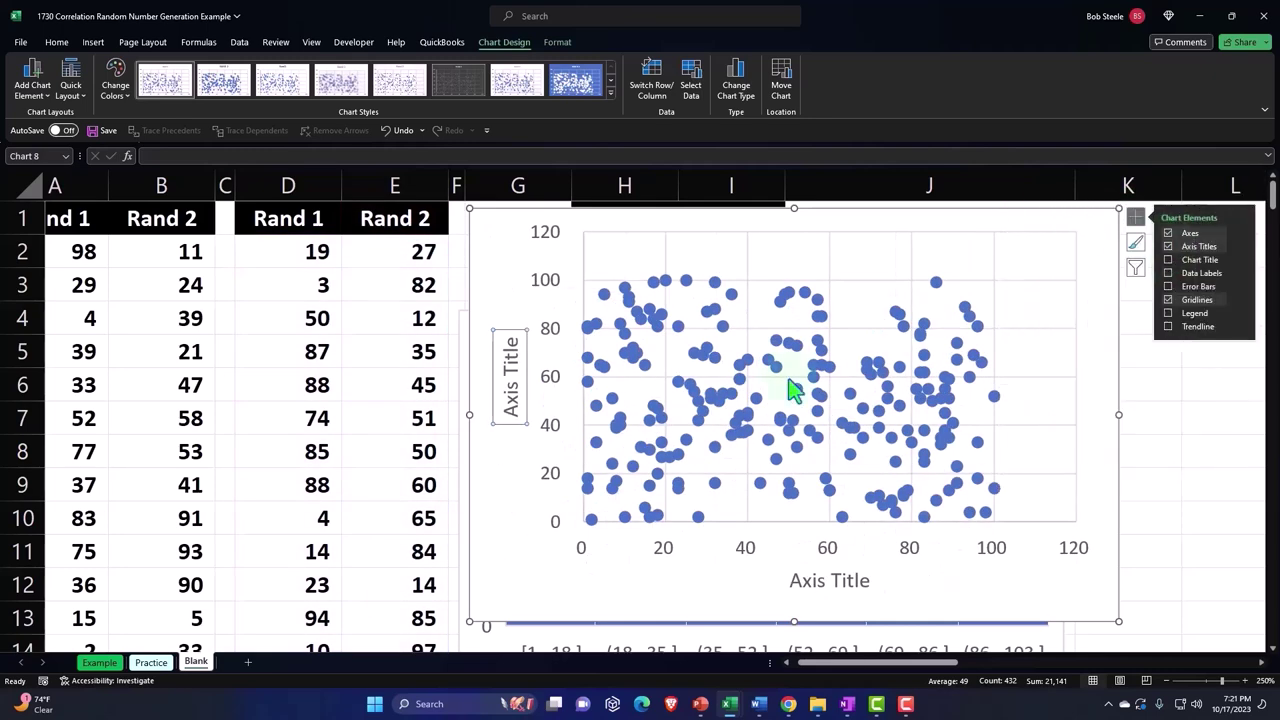
left_click(513, 368)
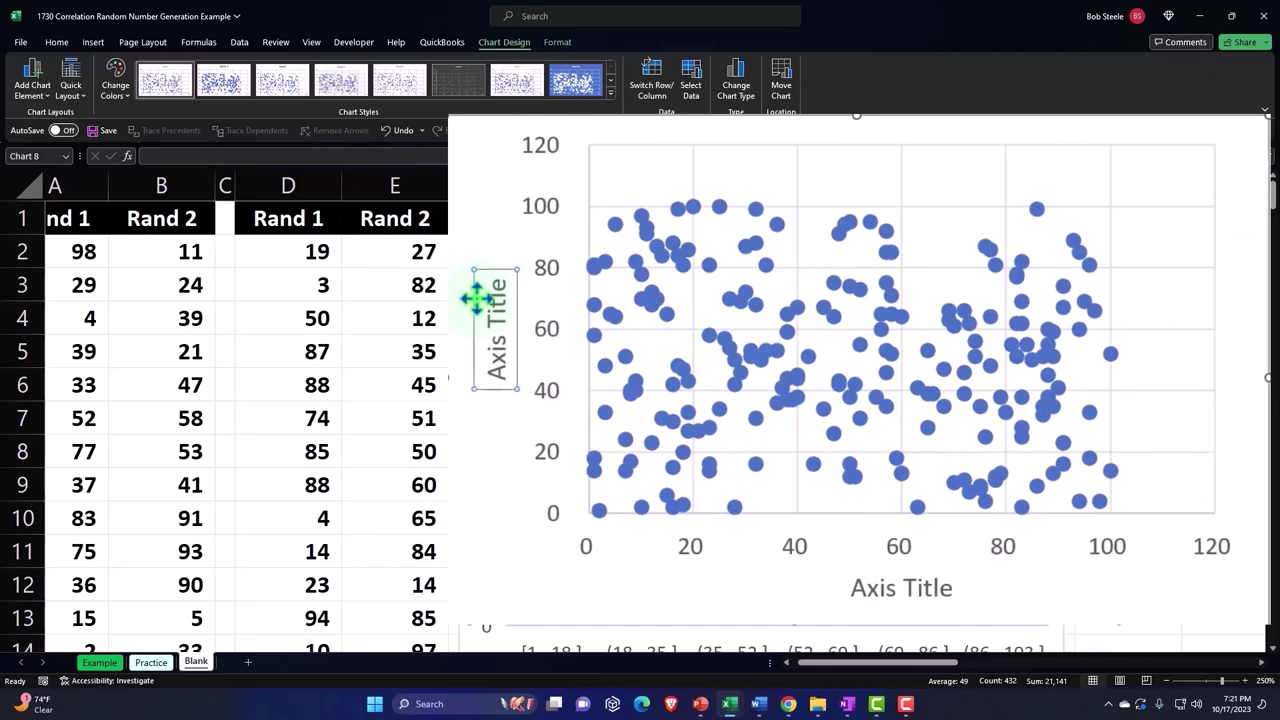
left_click(872, 588)
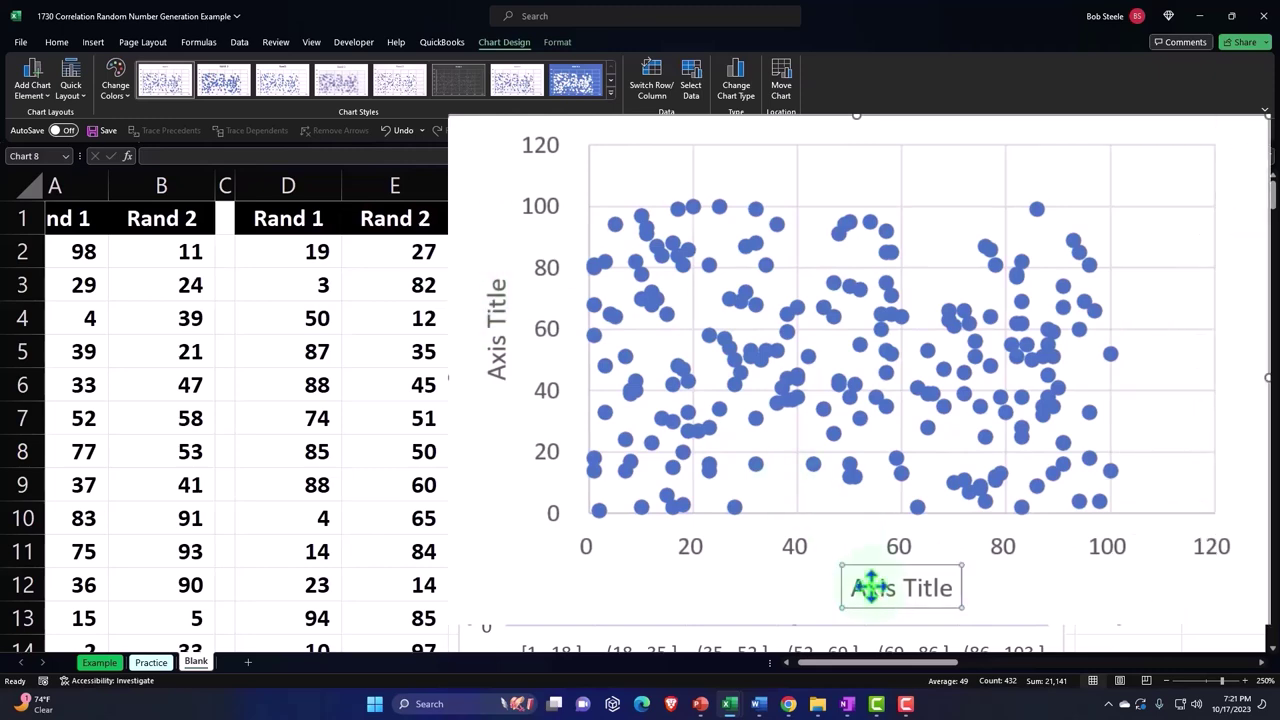
type("=")
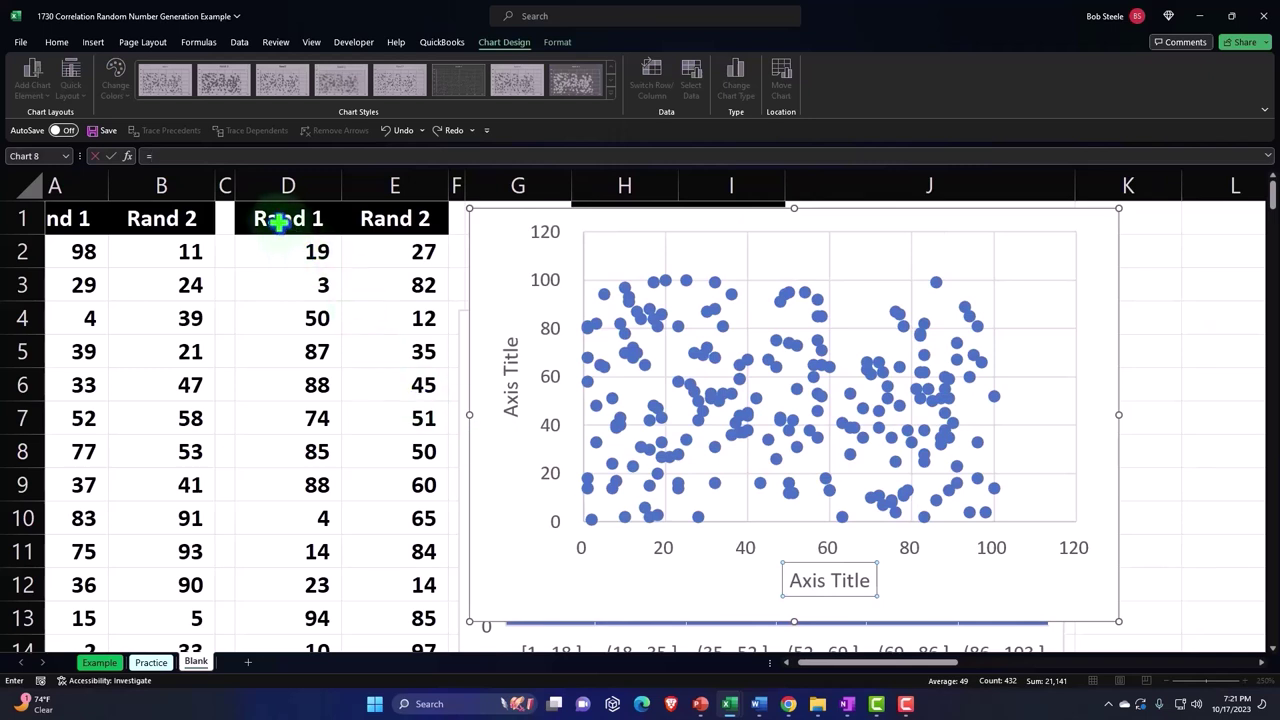
left_click(279, 223)
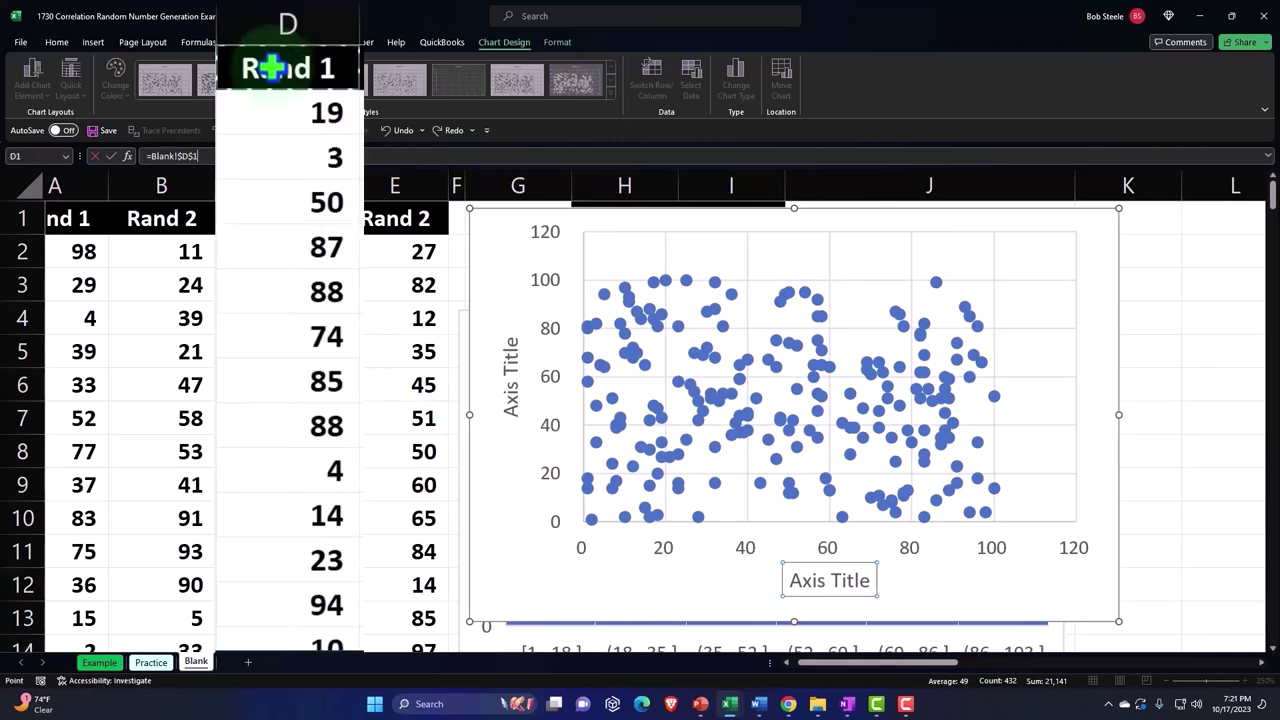
key("Return")
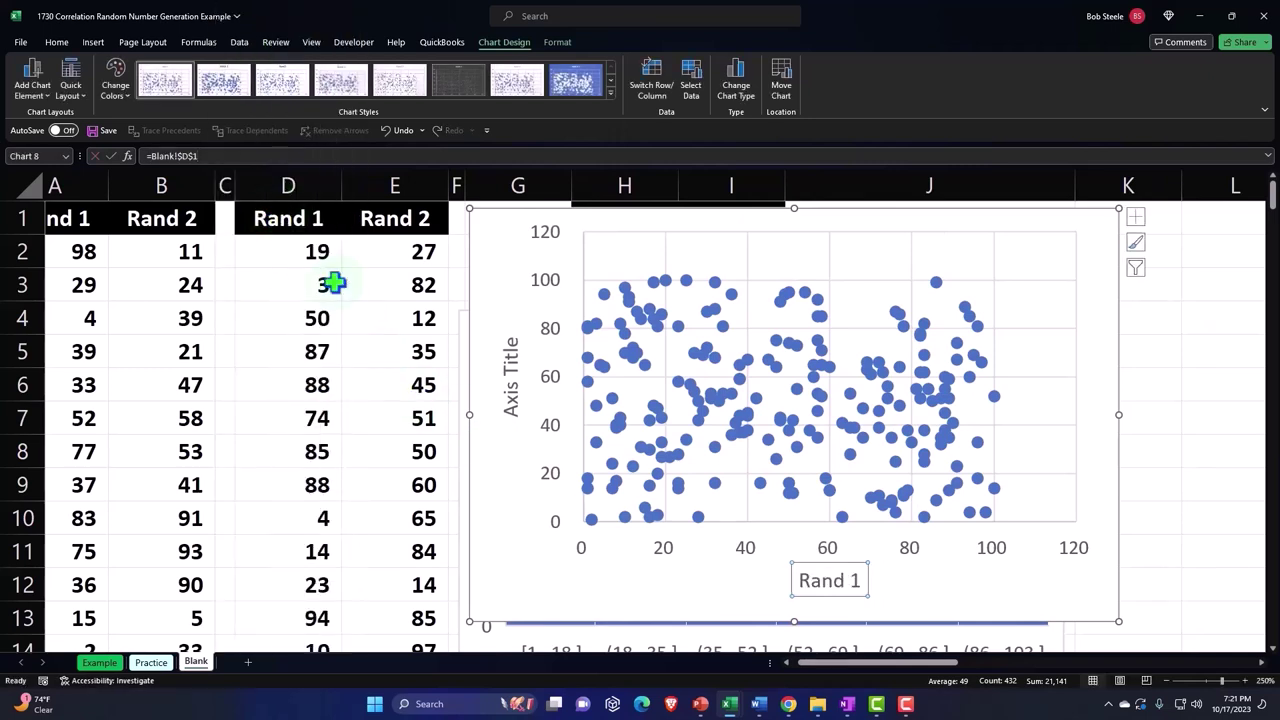
left_click(498, 366)
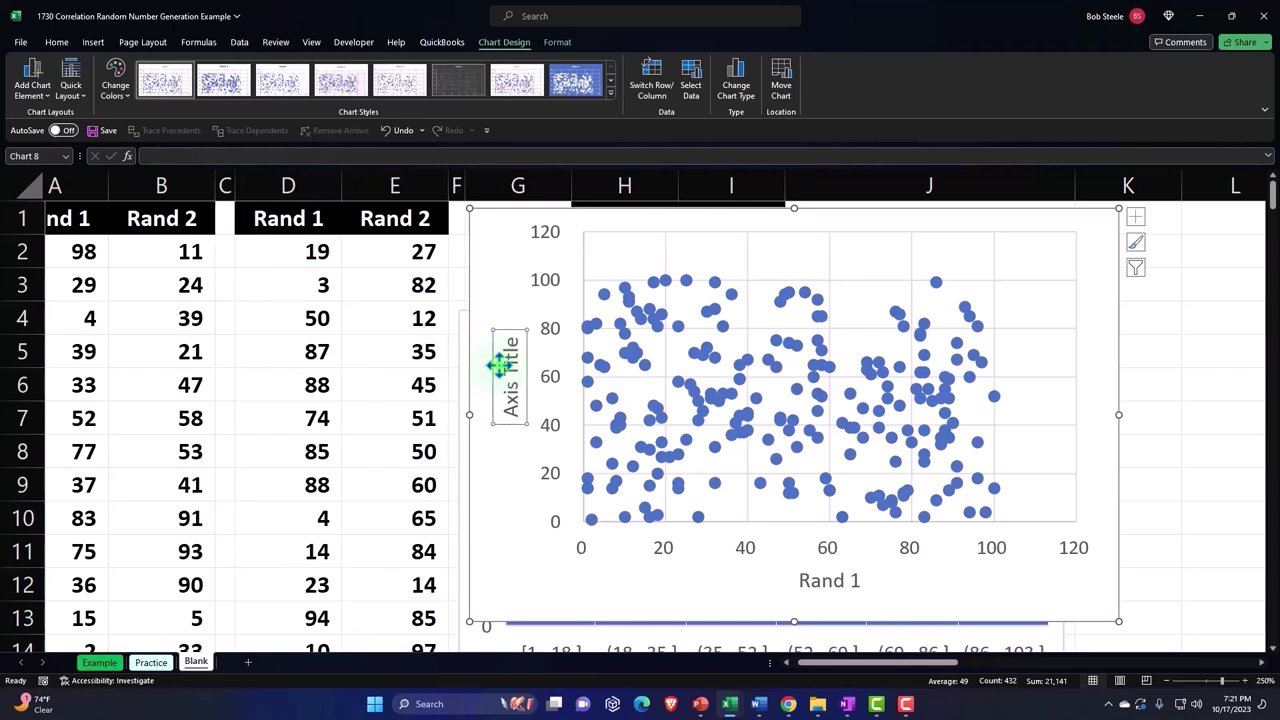
type("=")
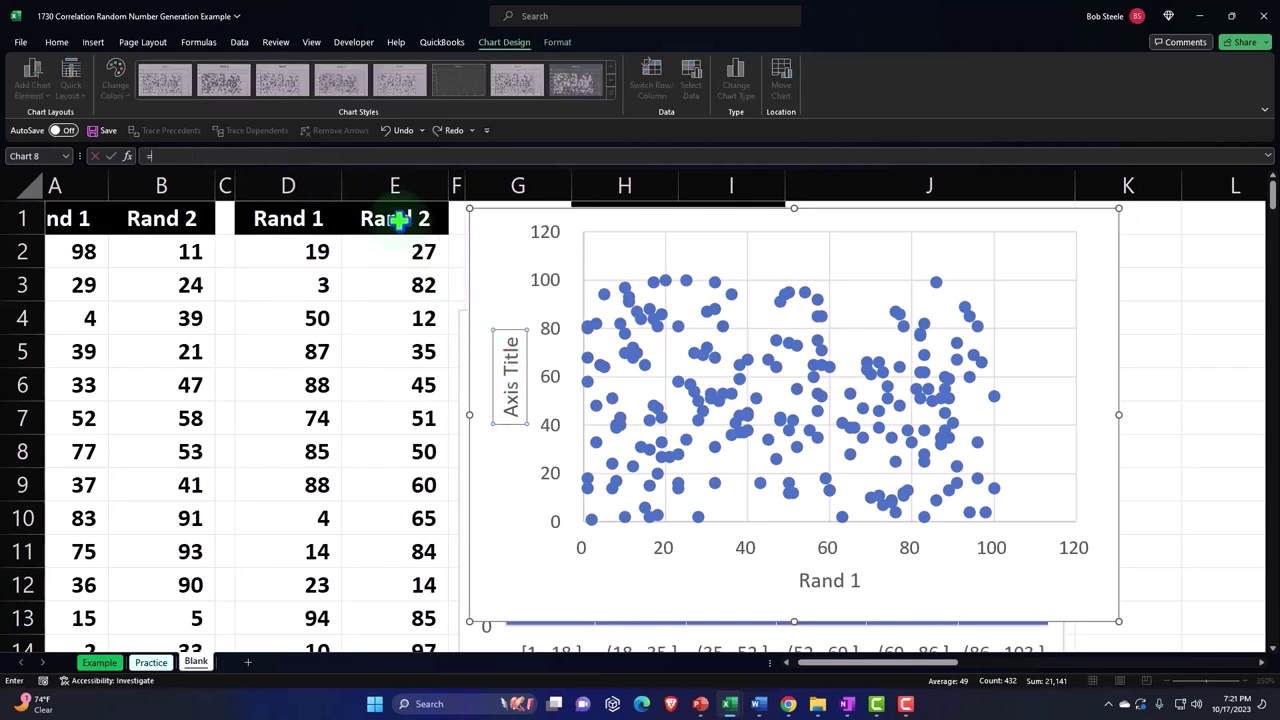
left_click(398, 220)
key("Return")
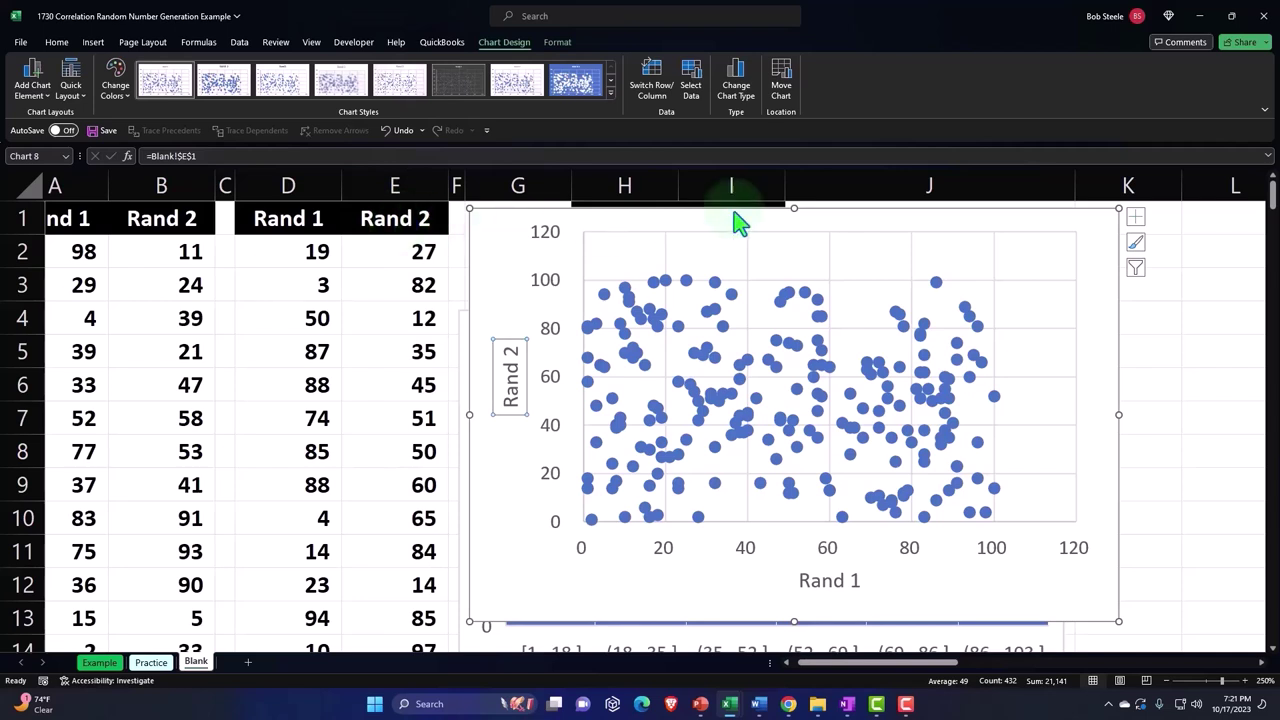
Add a linear trendline showing y = -0.1061x + 54.689, with the equation moved to the lower right
left_click(1131, 226)
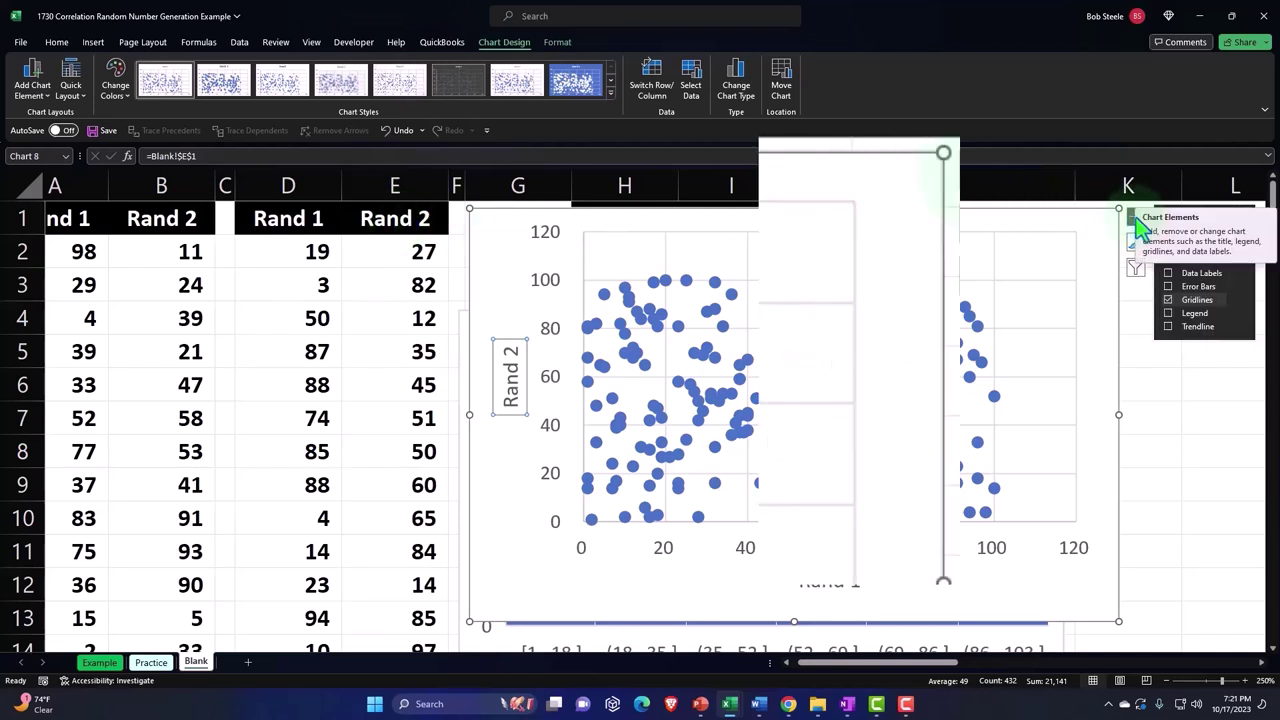
left_click(1166, 326)
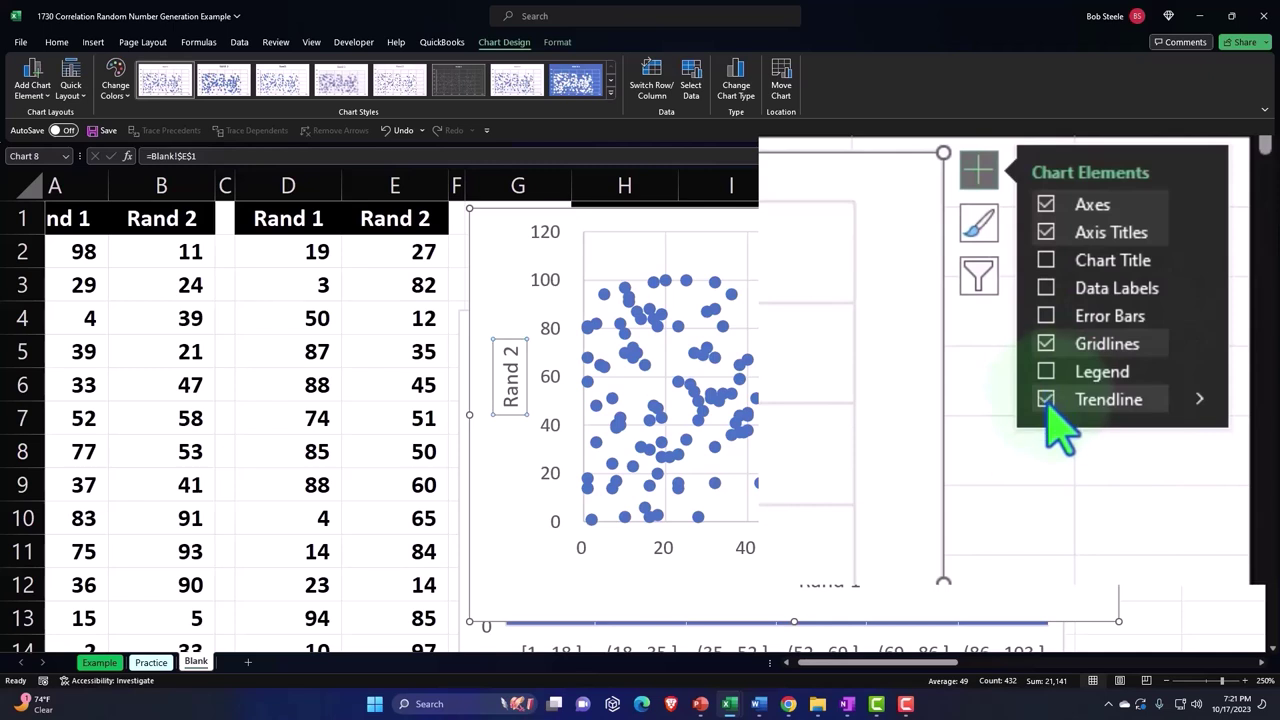
left_click(1201, 401)
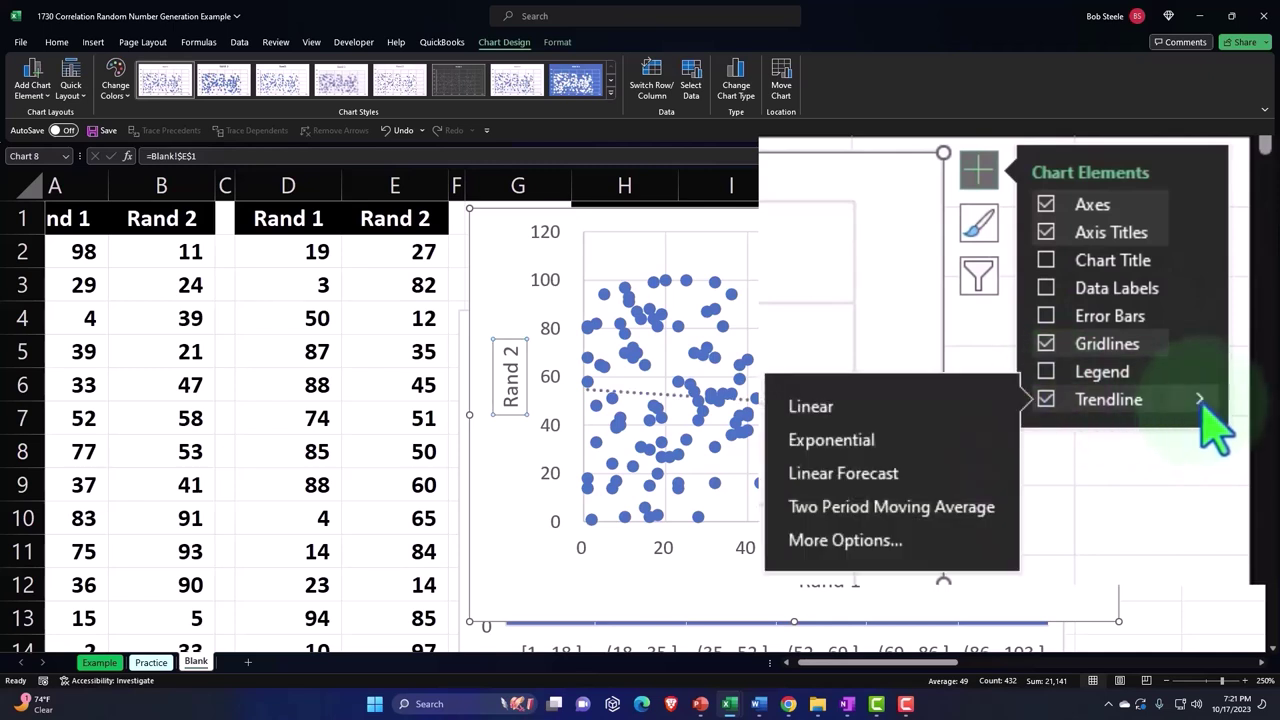
left_click(975, 540)
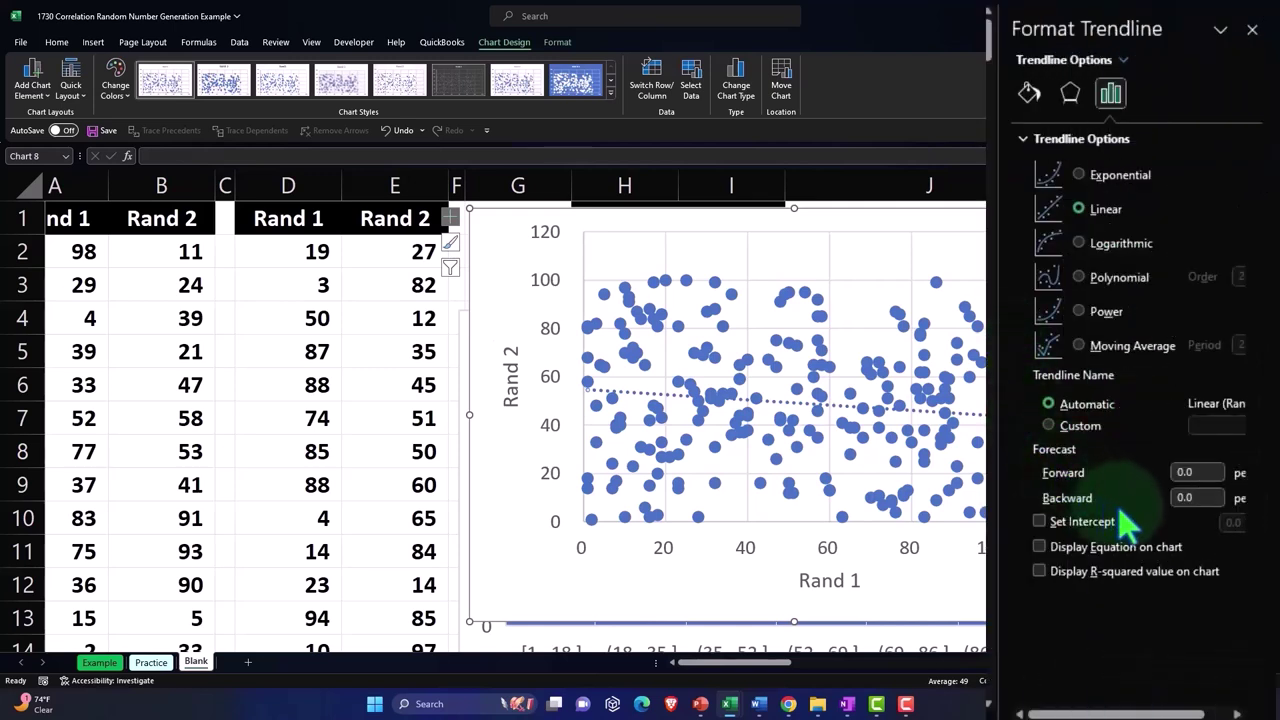
left_click(1040, 547)
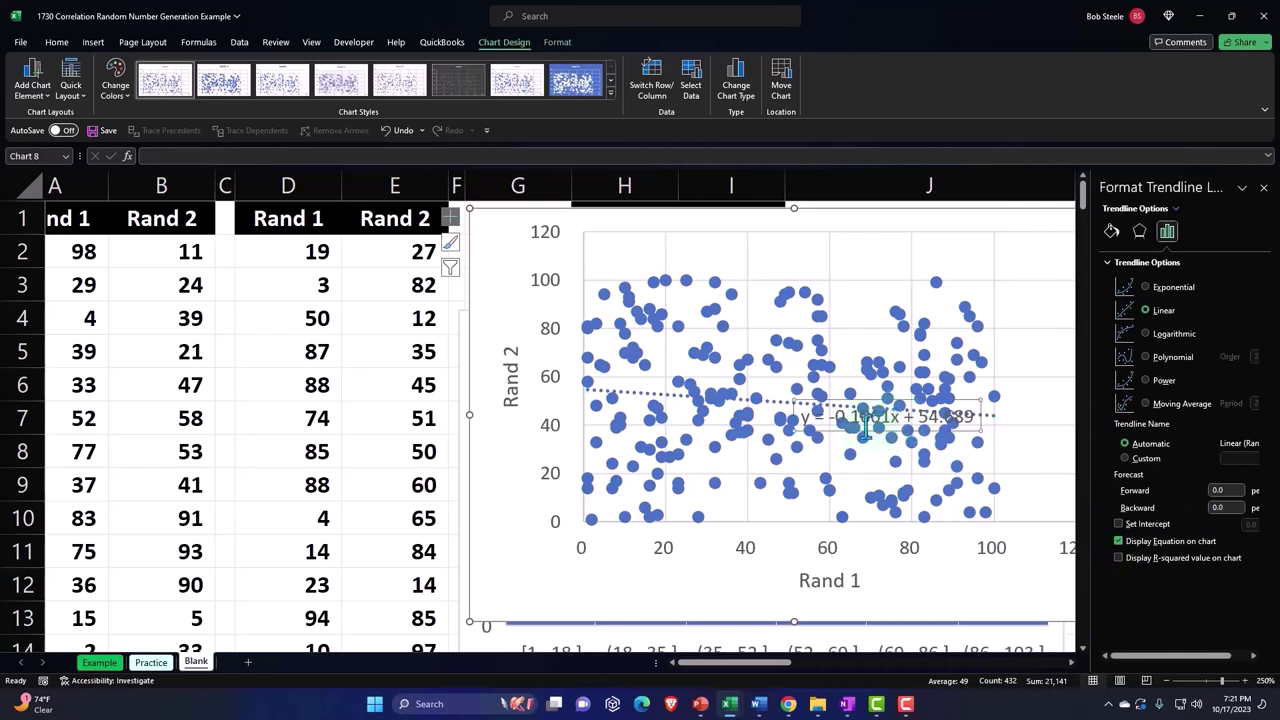
left_click(832, 428)
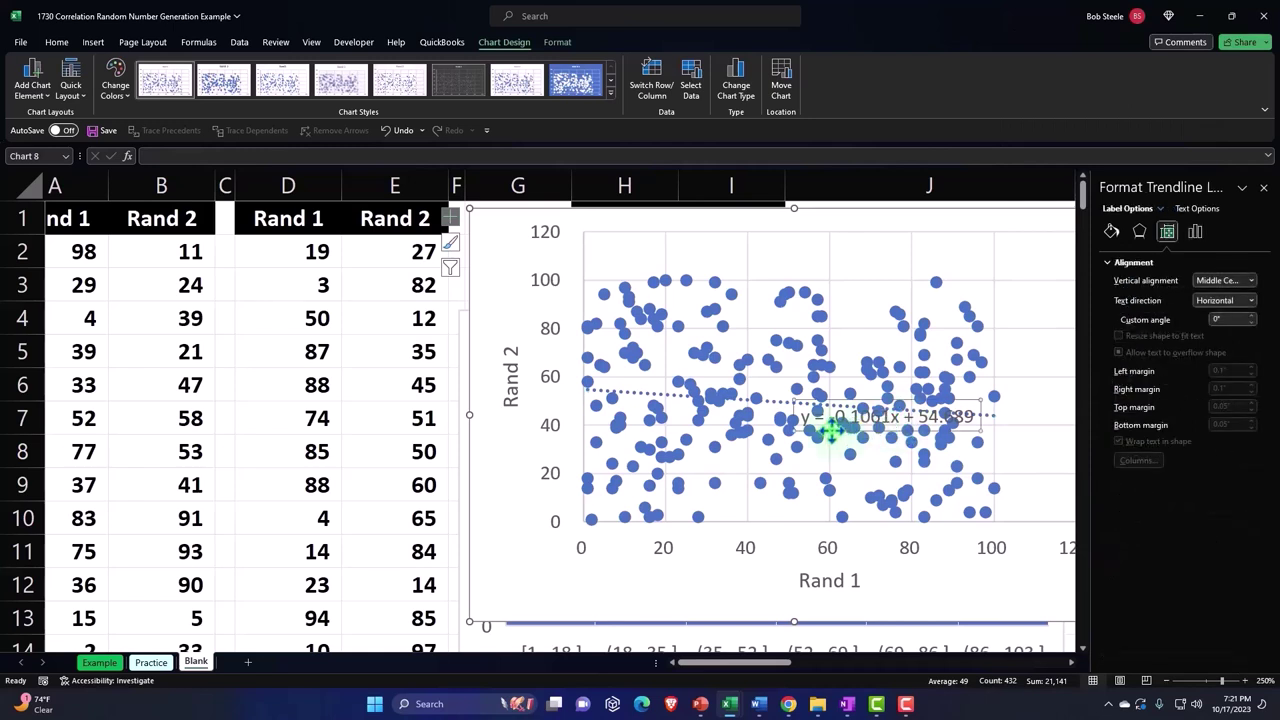
left_click_drag(832, 428, 929, 456)
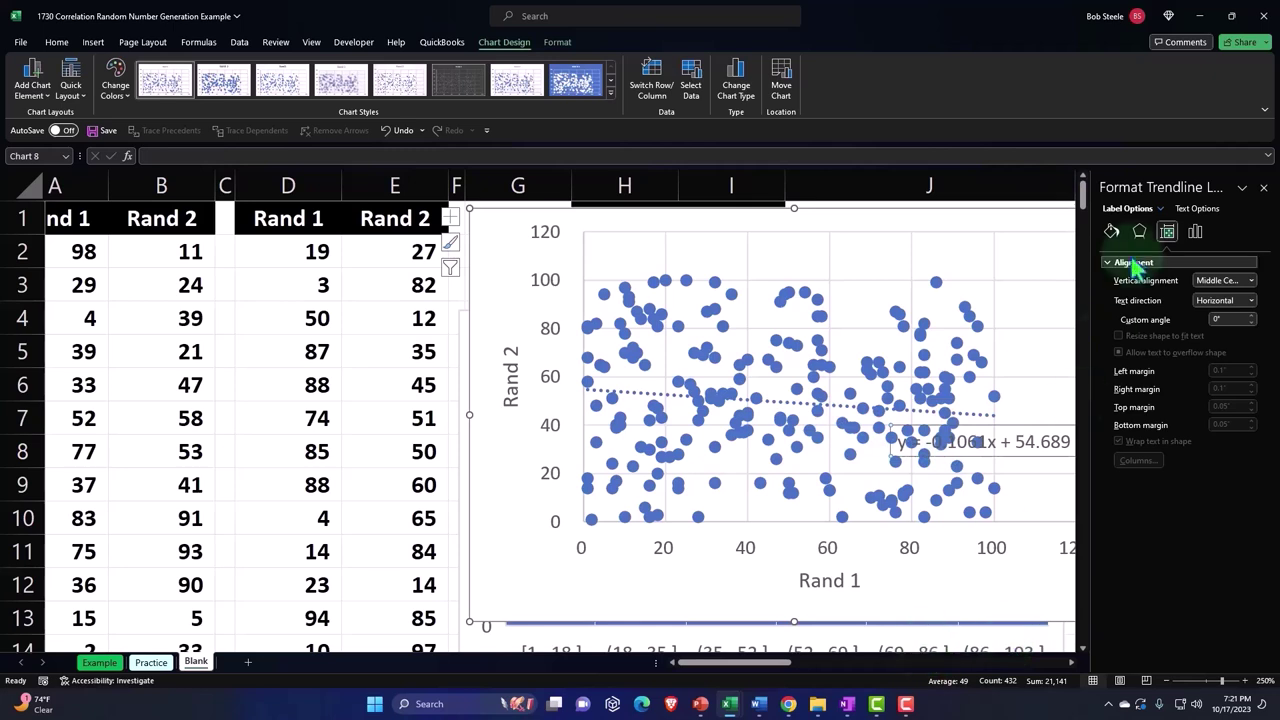
left_click(1264, 188)
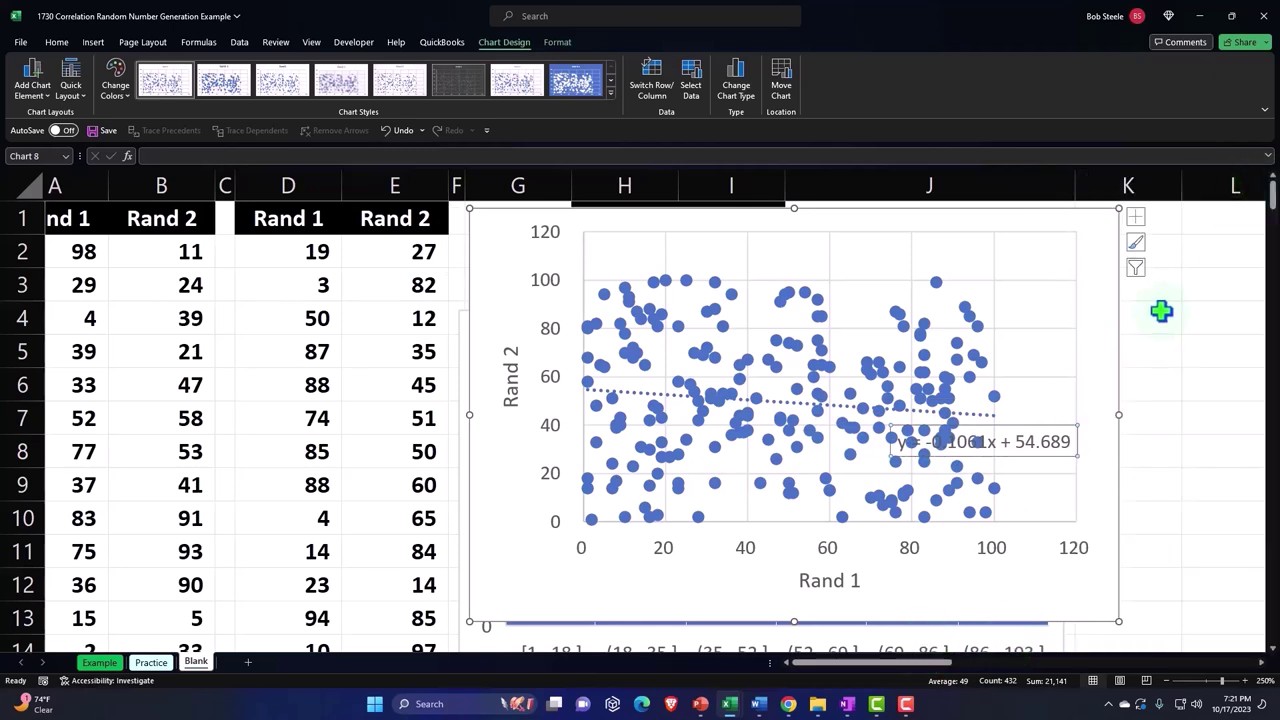
In the trendline's More Options, set the dash type to solid and the line colour to gold
left_click(1135, 217)
left_click(1226, 372)
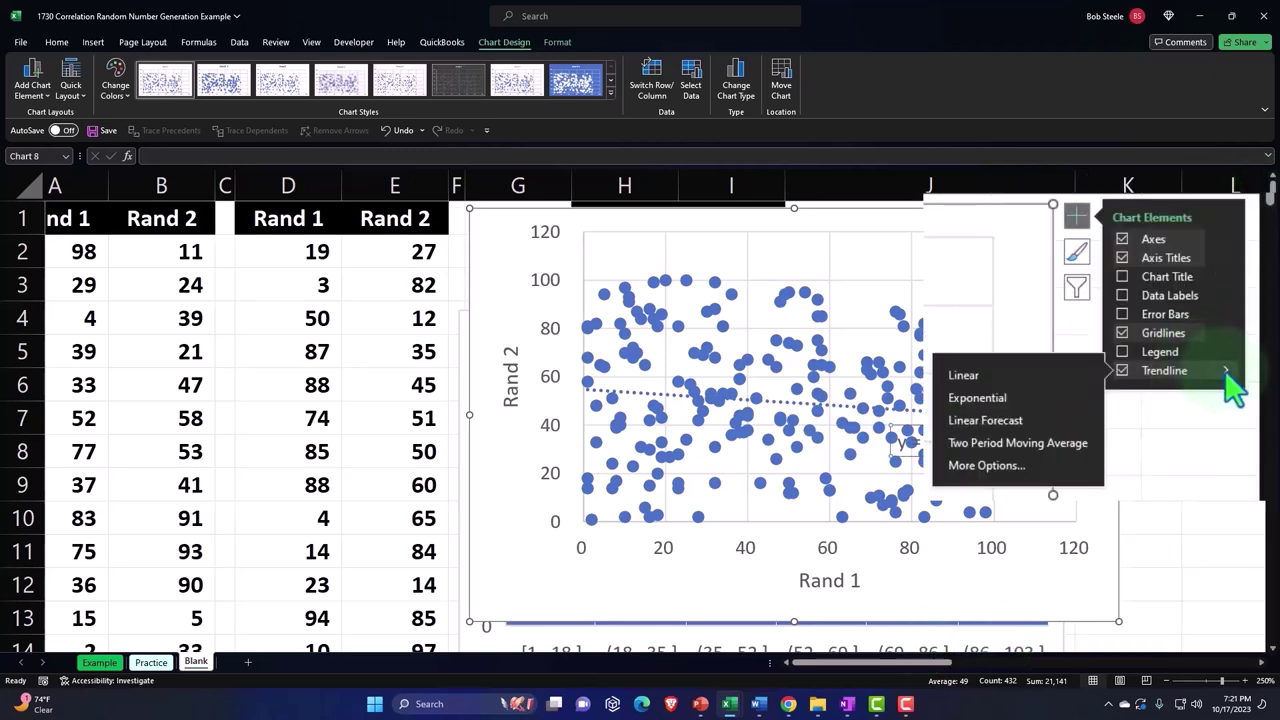
left_click(1021, 471)
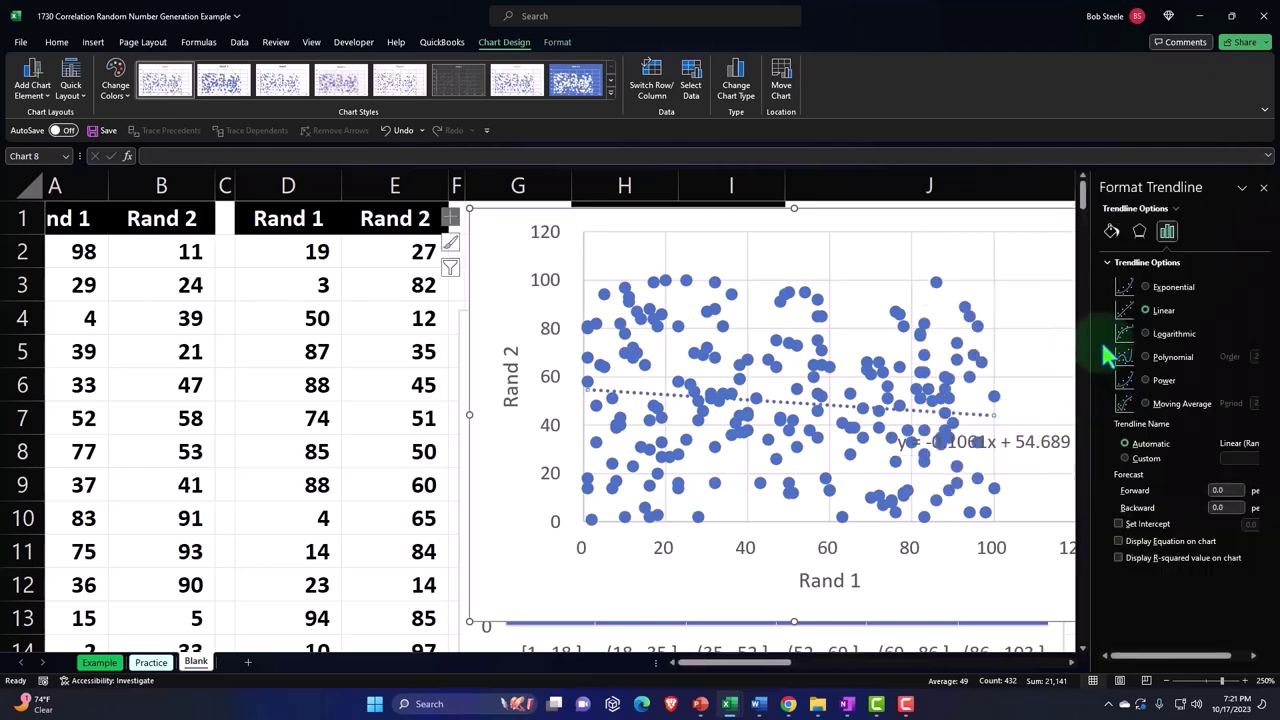
left_click(1008, 118)
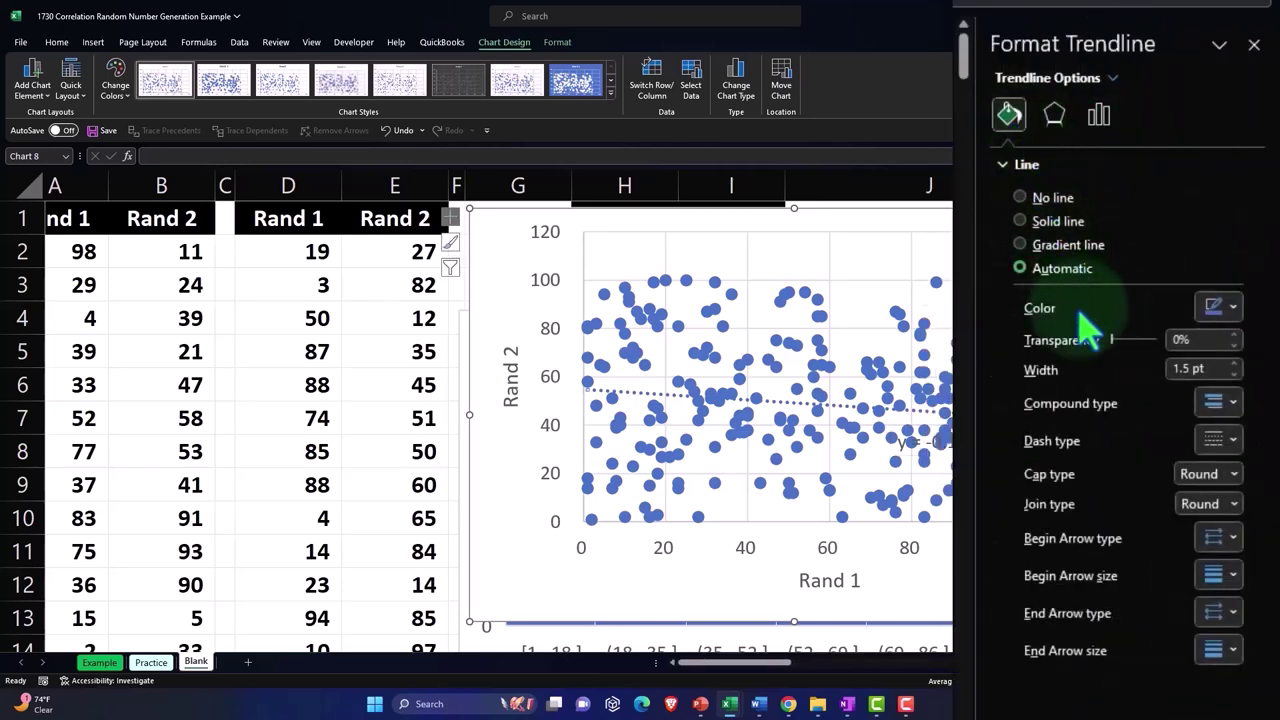
left_click(1232, 442)
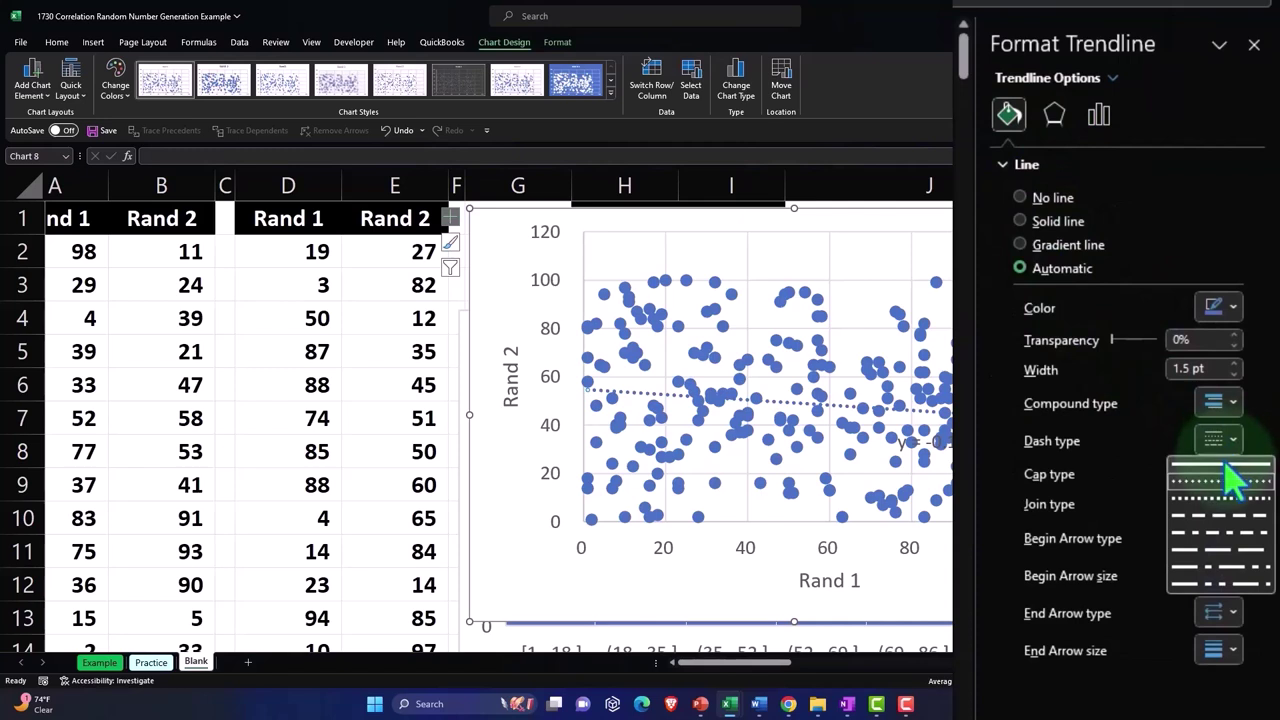
left_click(1232, 468)
left_click(1234, 308)
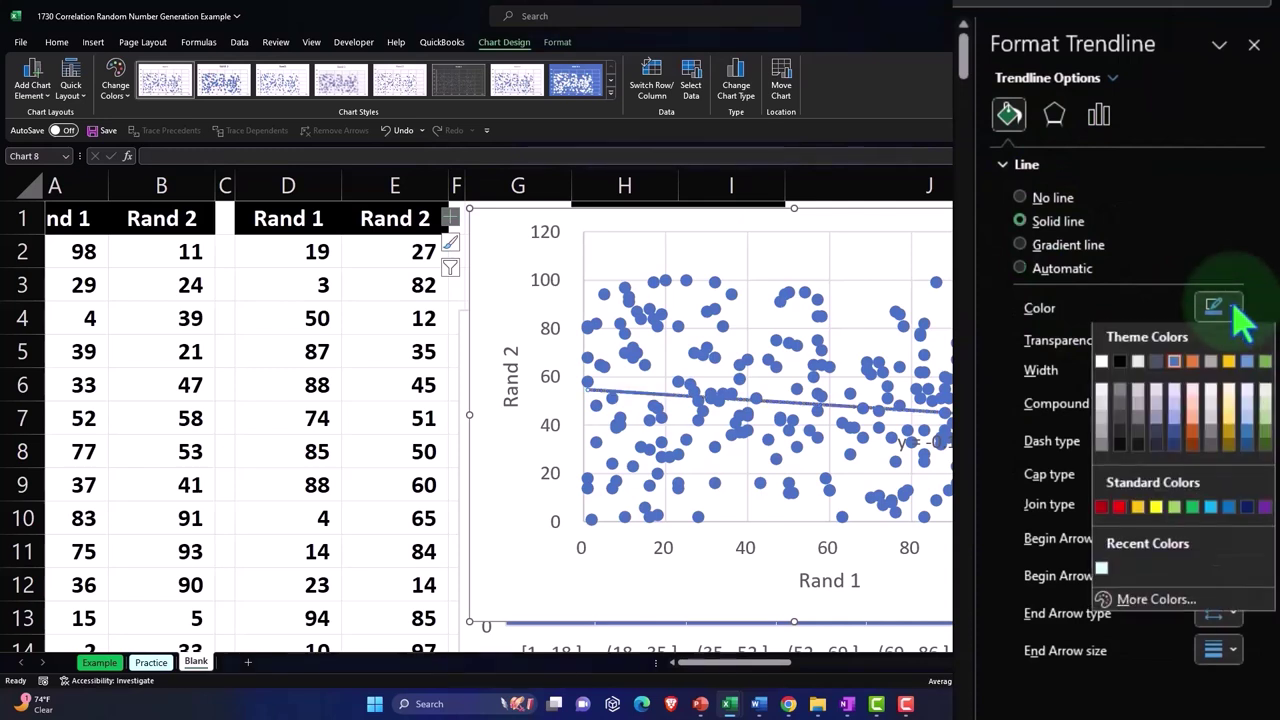
left_click(1138, 507)
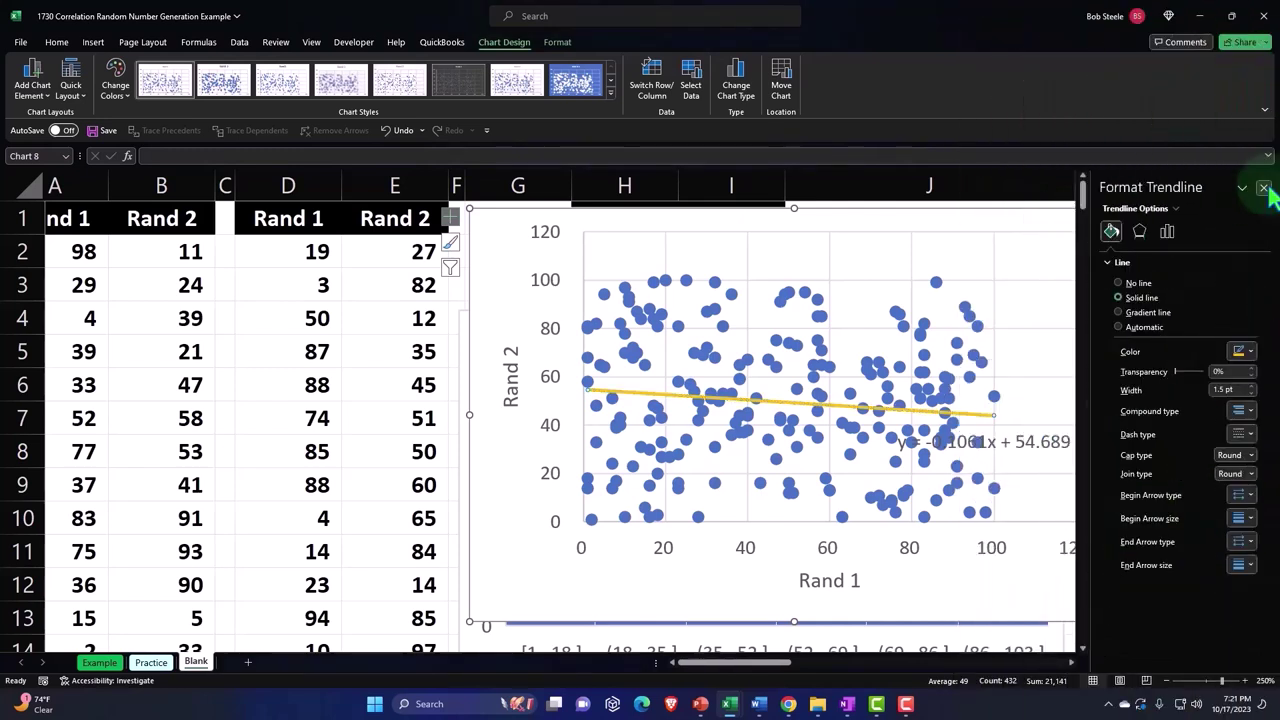
left_click(1263, 188)
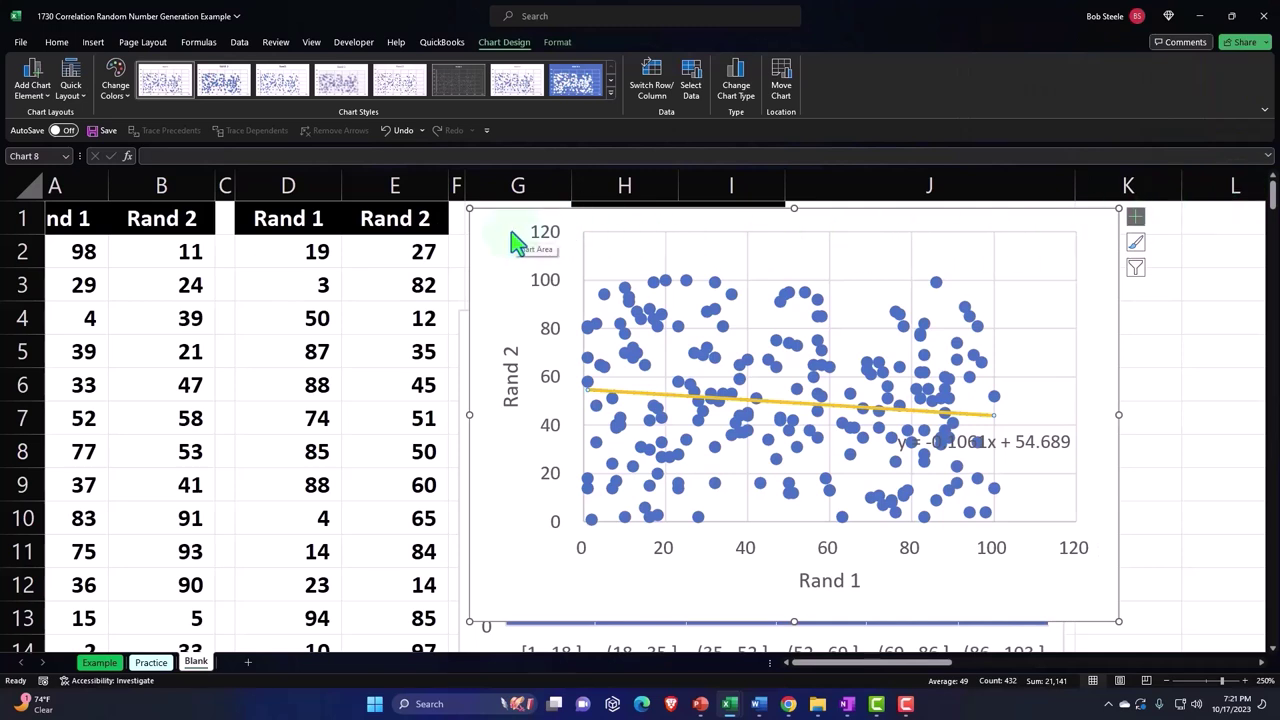
Enlarge the trendline scatter chart and drag it down below the Rand 2 histogram
left_click_drag(513, 243, 471, 166)
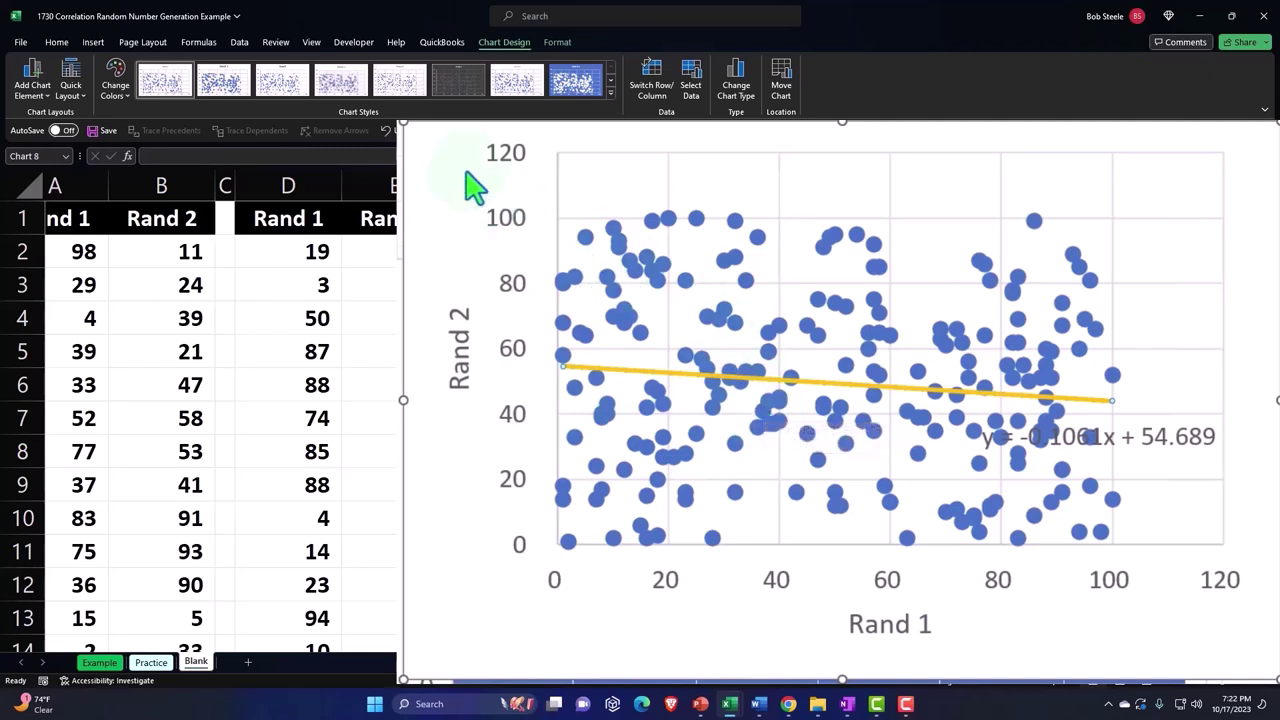
left_click_drag(447, 155, 525, 500)
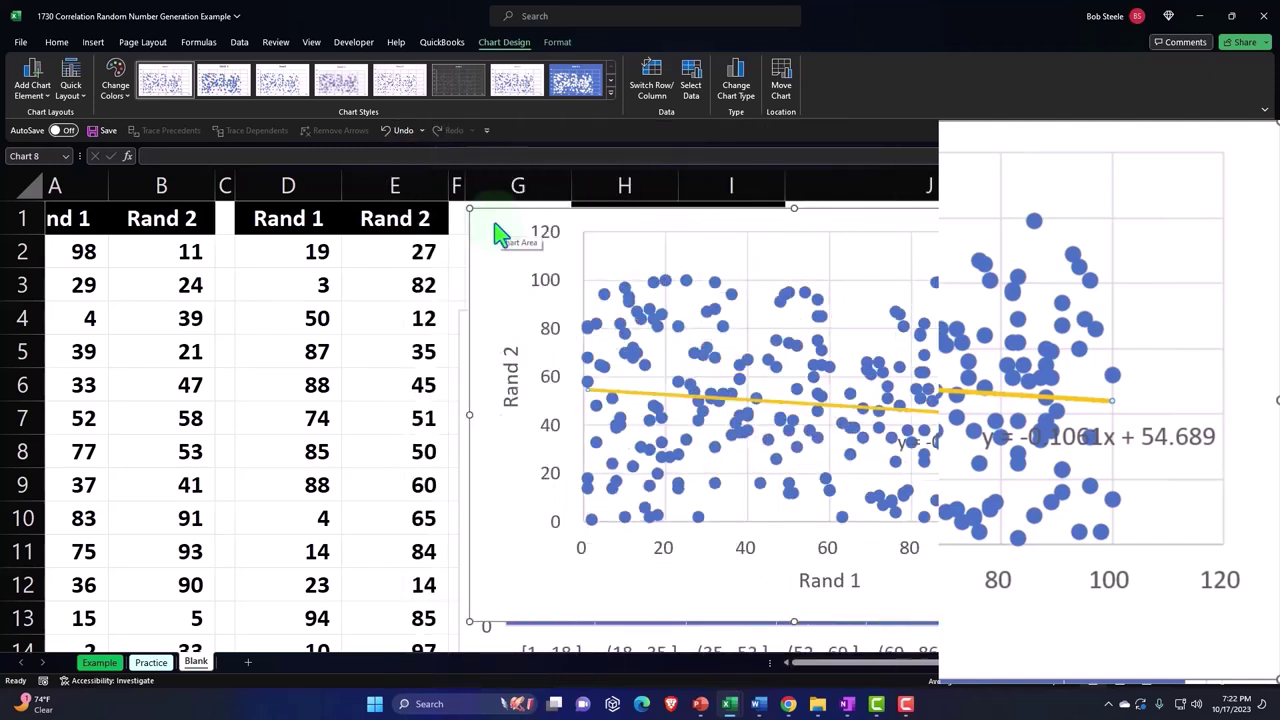
scroll(525, 500, "down", 2)
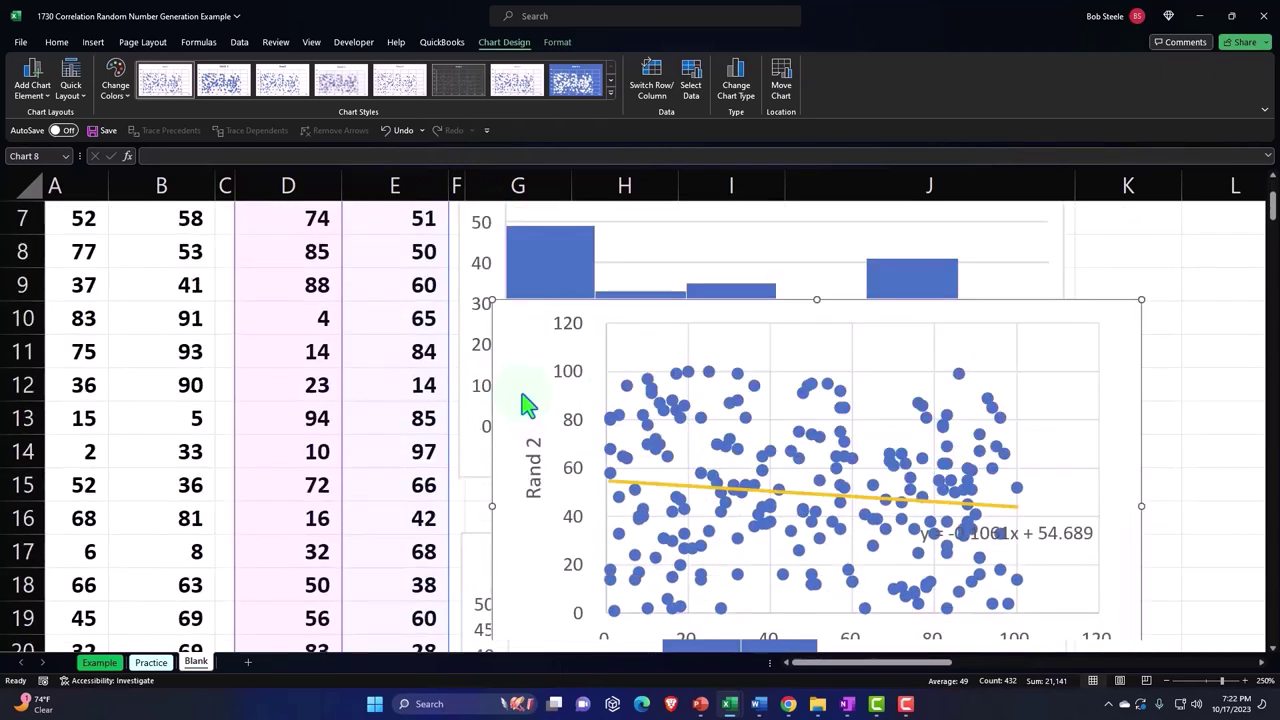
scroll(510, 300, "down", 1)
scroll(545, 345, "down", 3)
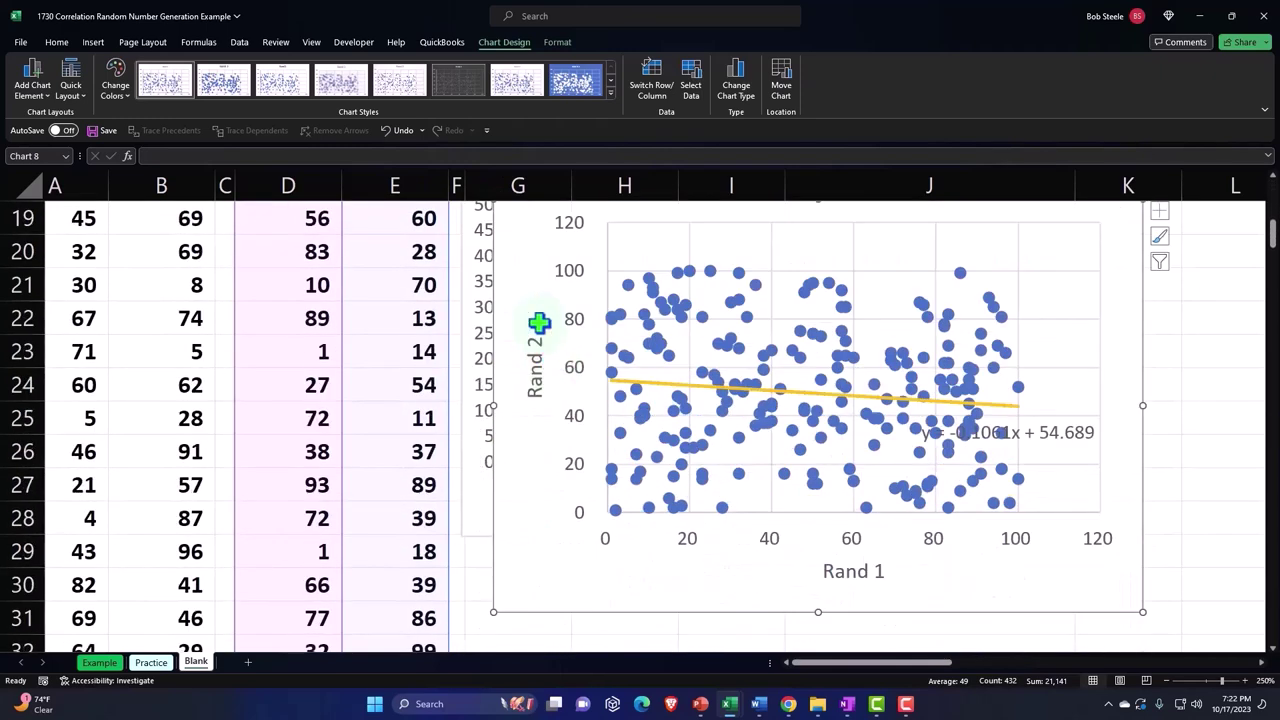
left_click_drag(503, 323, 484, 585)
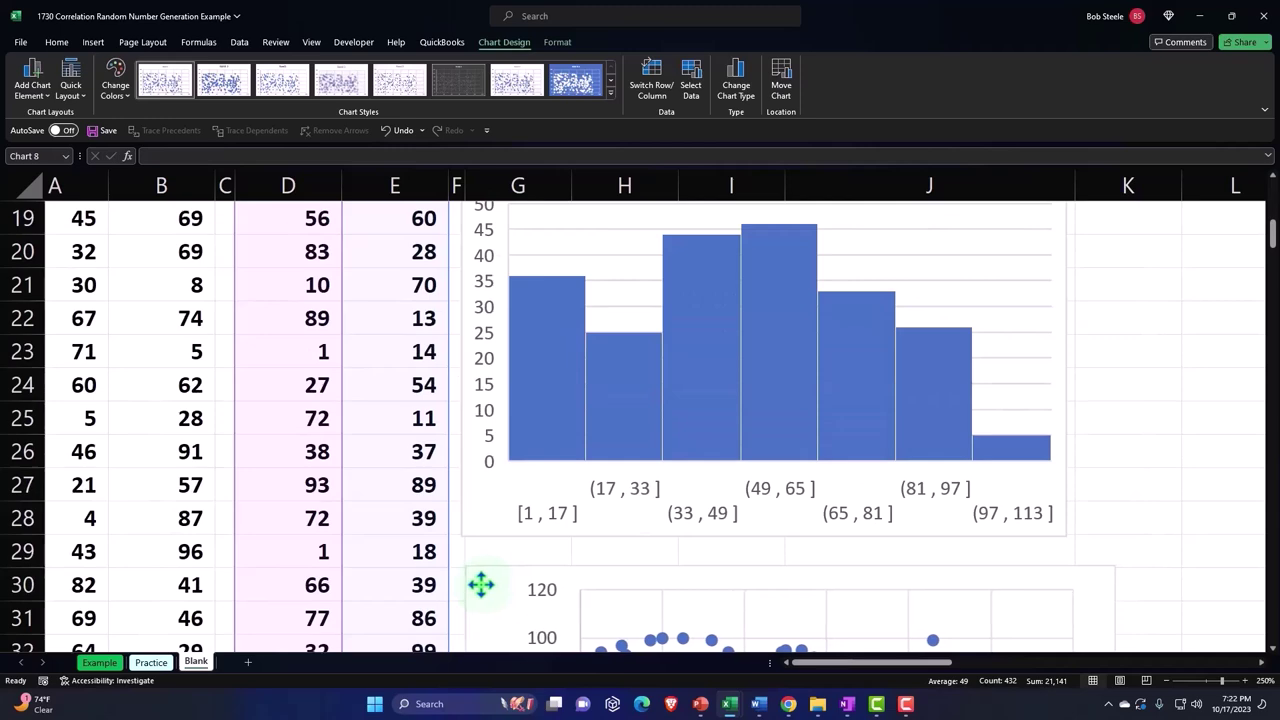
scroll(485, 588, "up", 6)
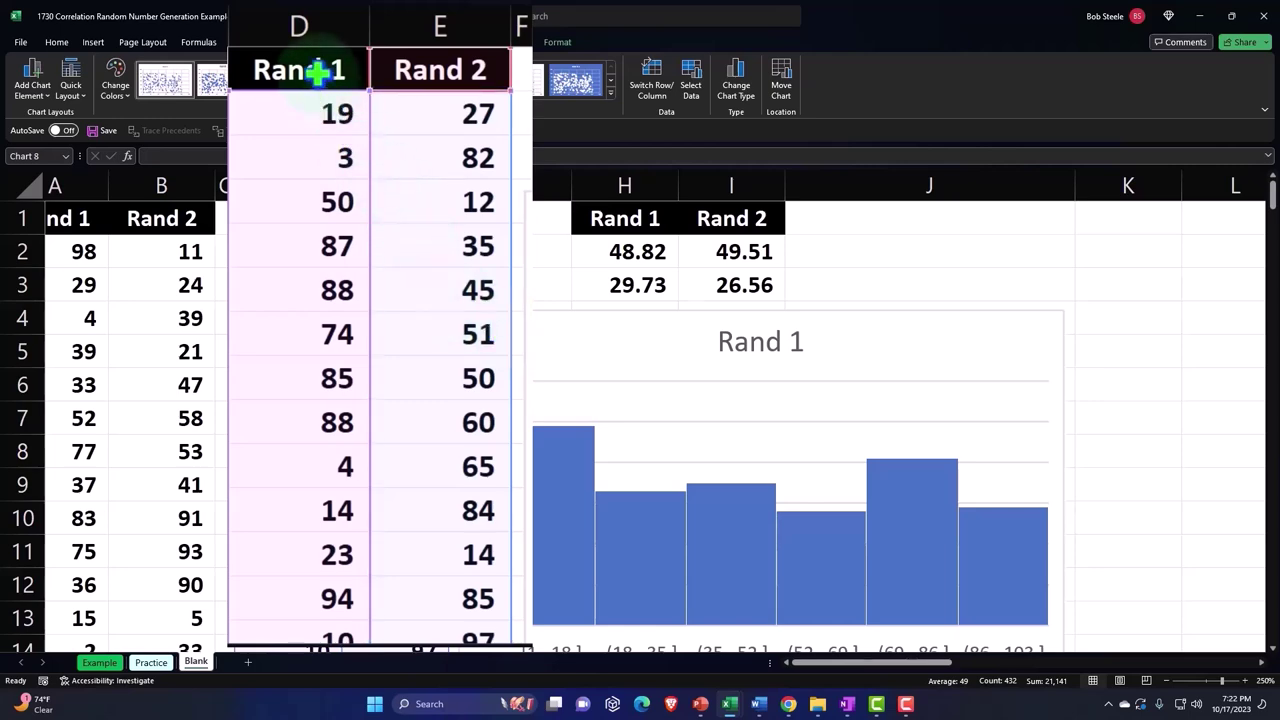
Insert a scatter chart of the Rand 1 and Rand 2 columns and position it near G3
left_click_drag(318, 70, 390, 70)
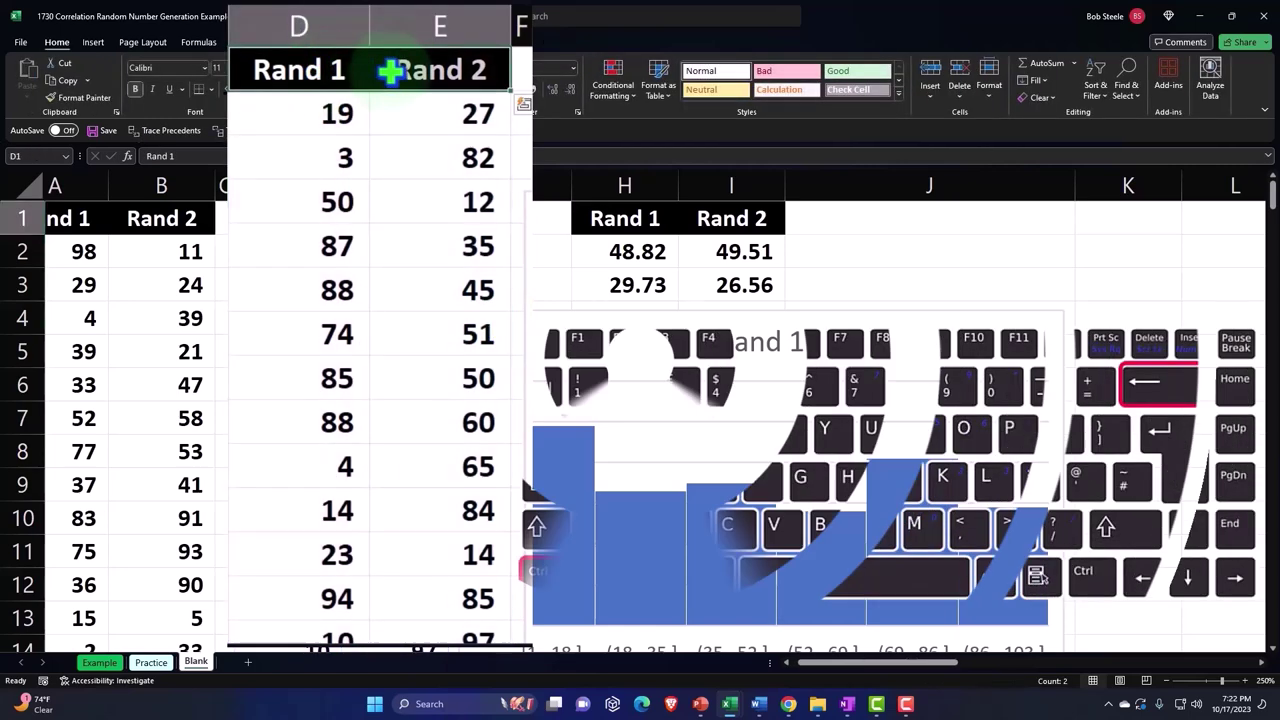
key("ctrl+shift+Down")
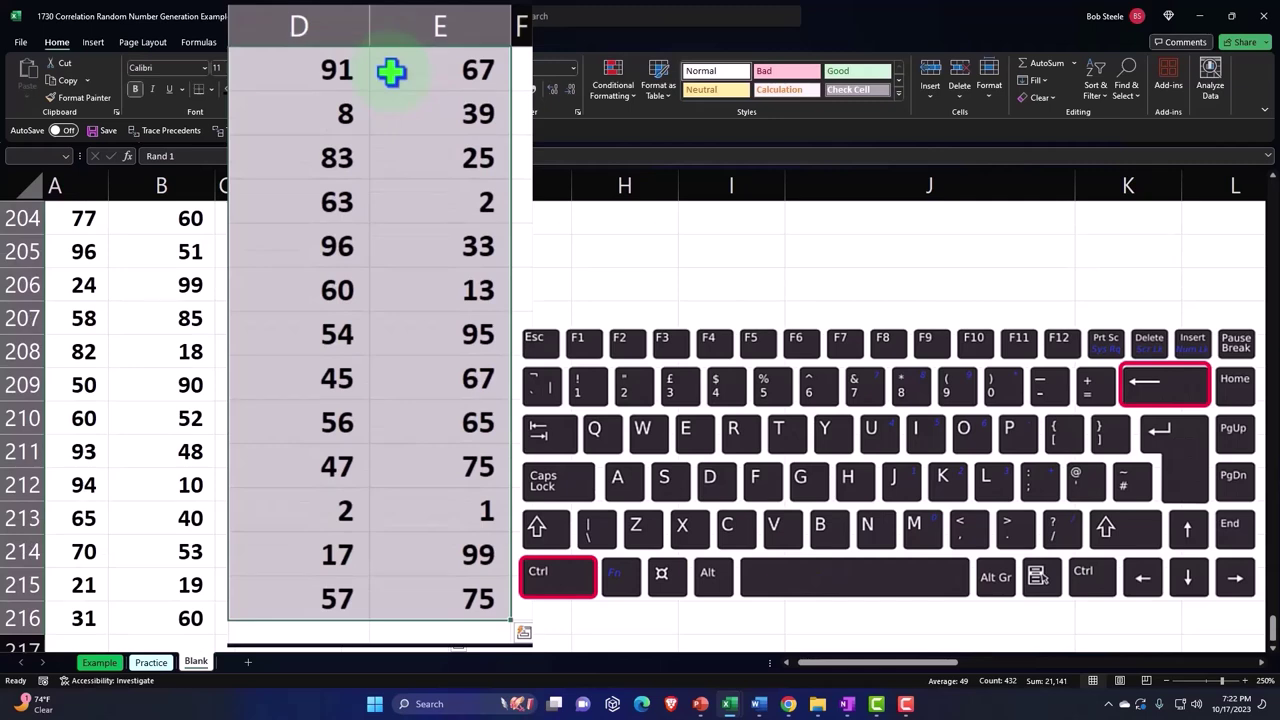
key("ctrl+BackSpace")
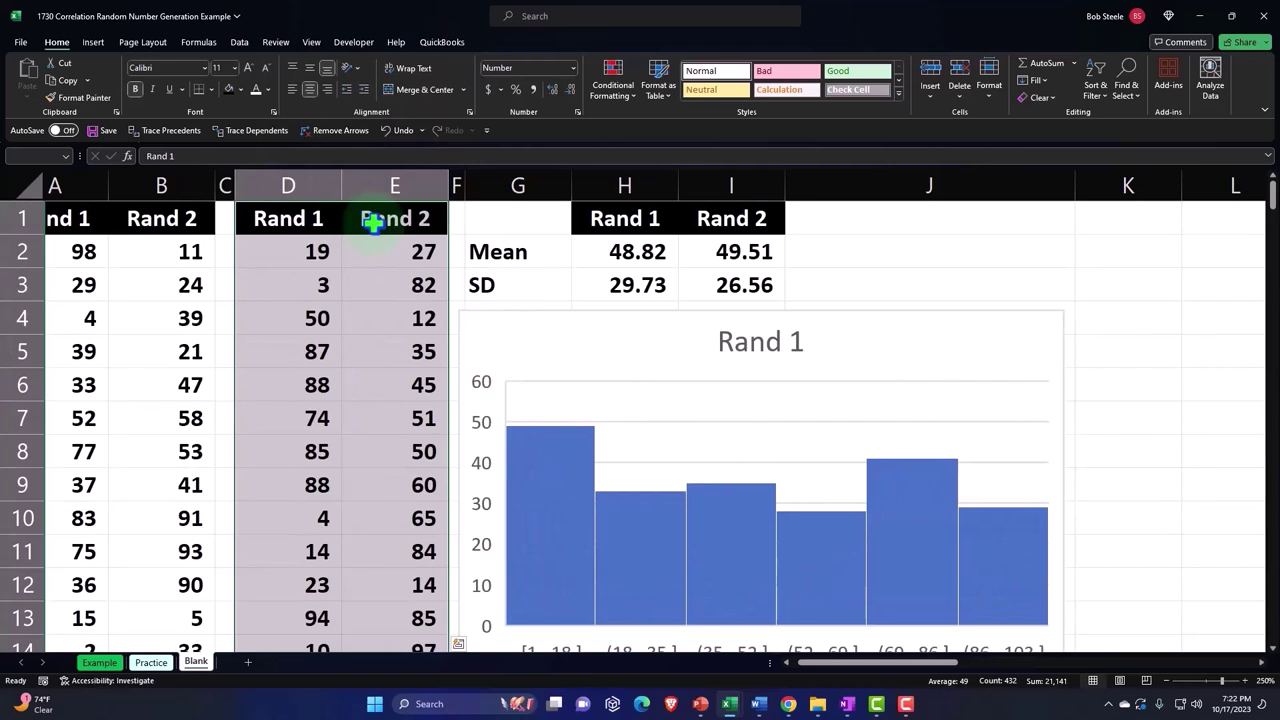
left_click(93, 43)
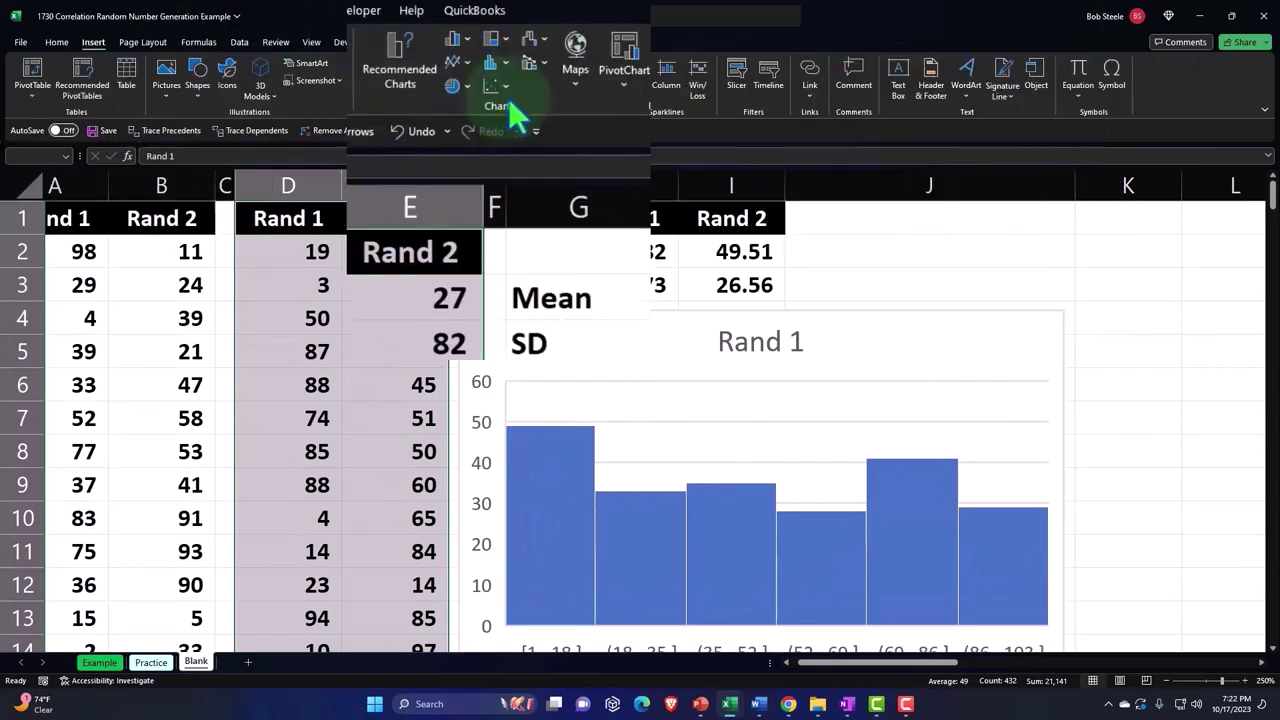
left_click(458, 97)
left_click(466, 143)
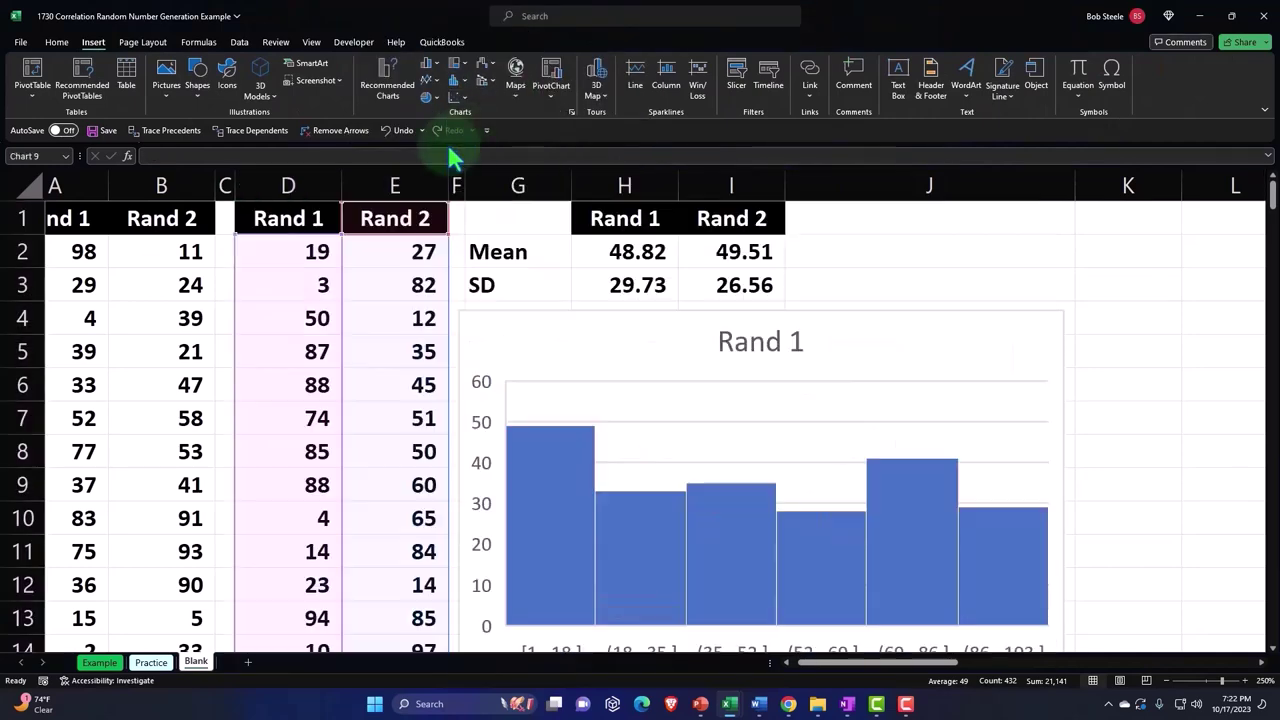
left_click_drag(334, 214, 460, 225)
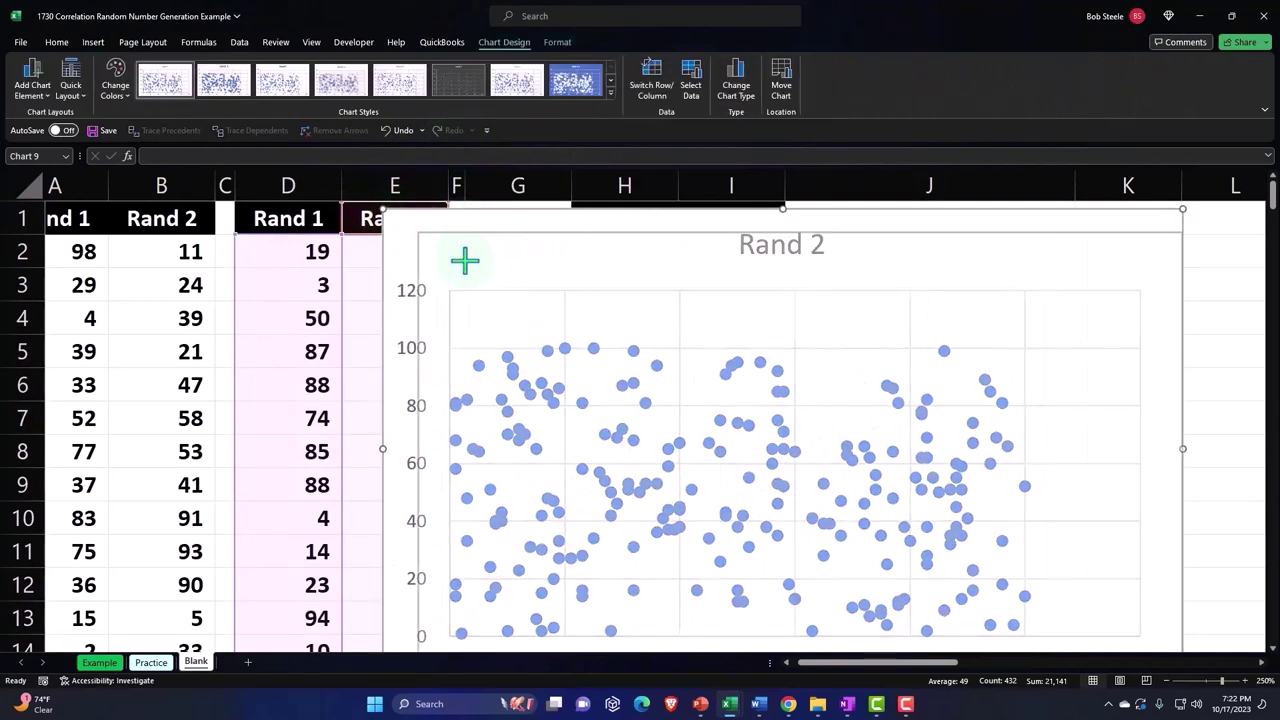
mouse_move(382, 208)
left_mouse_down()
mouse_move(514, 290)
mouse_move(517, 239)
left_mouse_up()
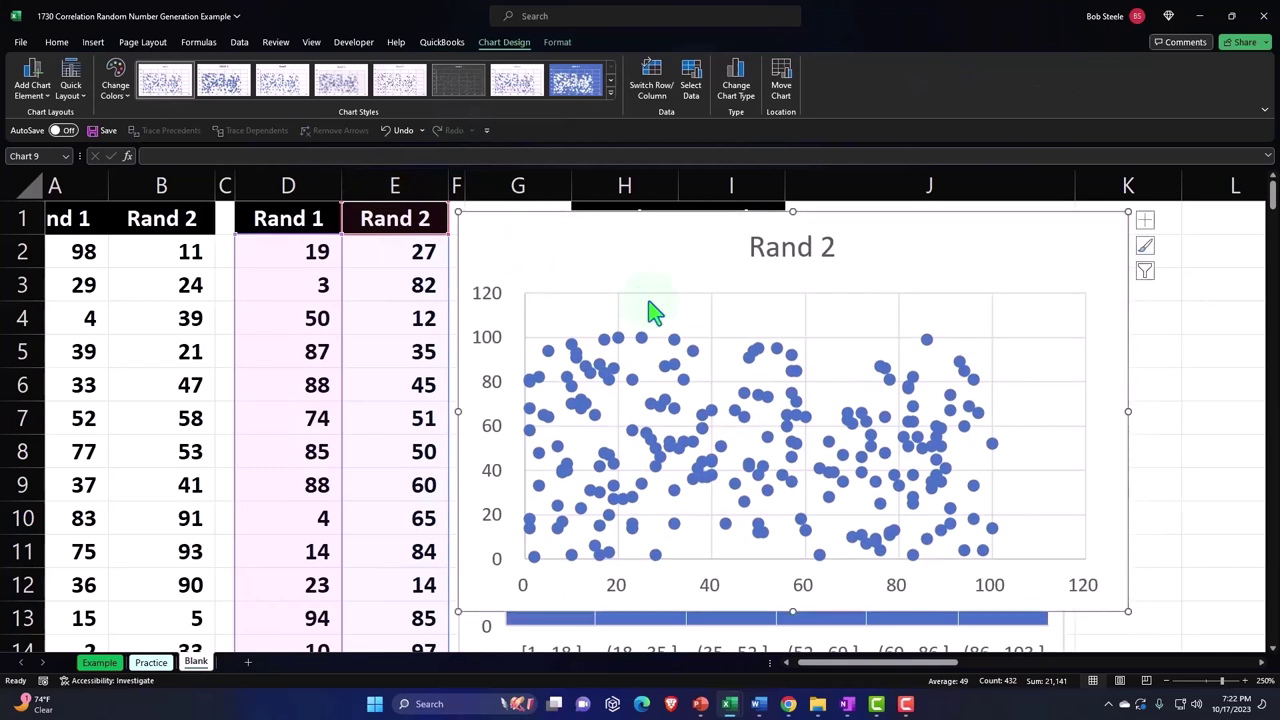
Delete the chart title and add axis titles to the new scatter chart
left_click(782, 261)
key("Delete")
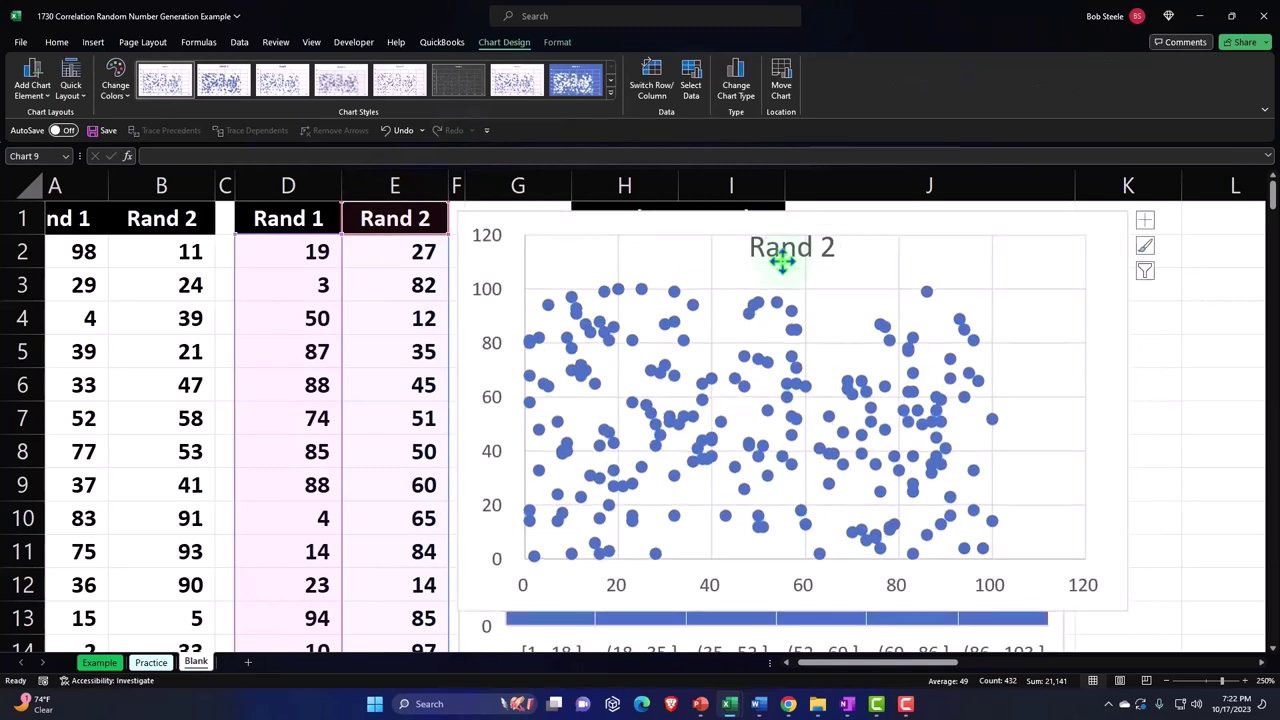
left_click(1146, 226)
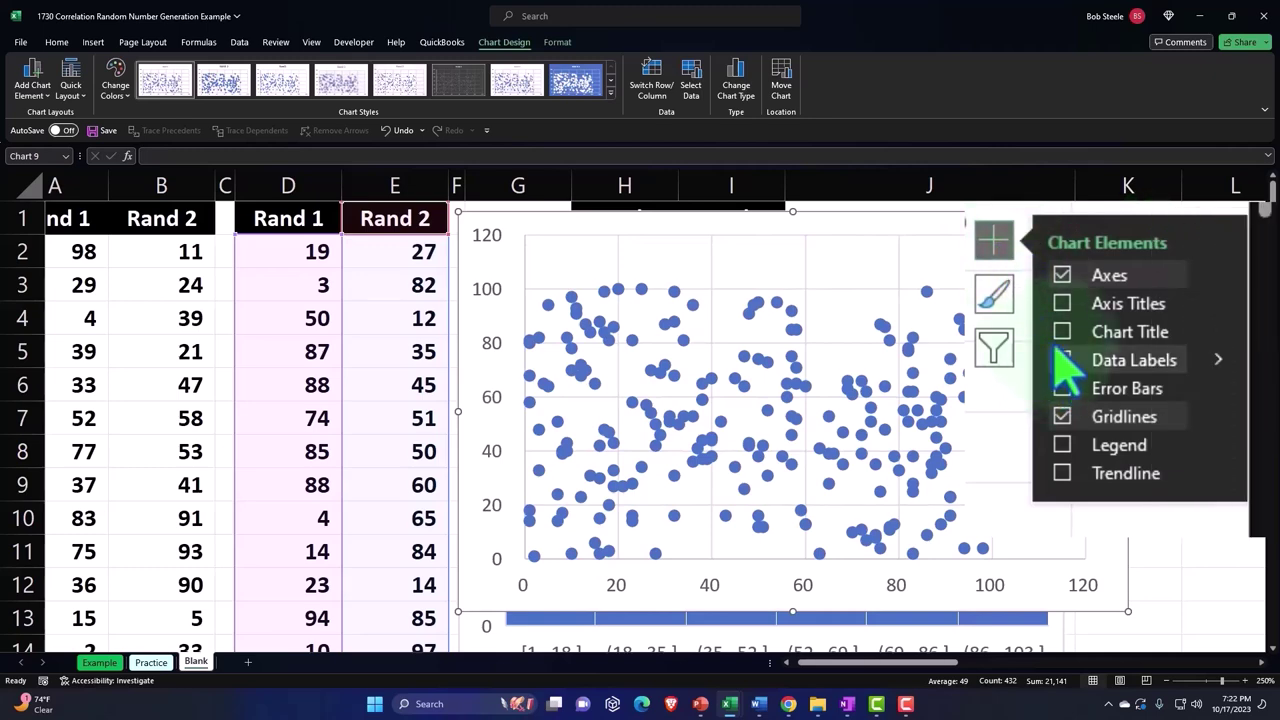
left_click(1062, 303)
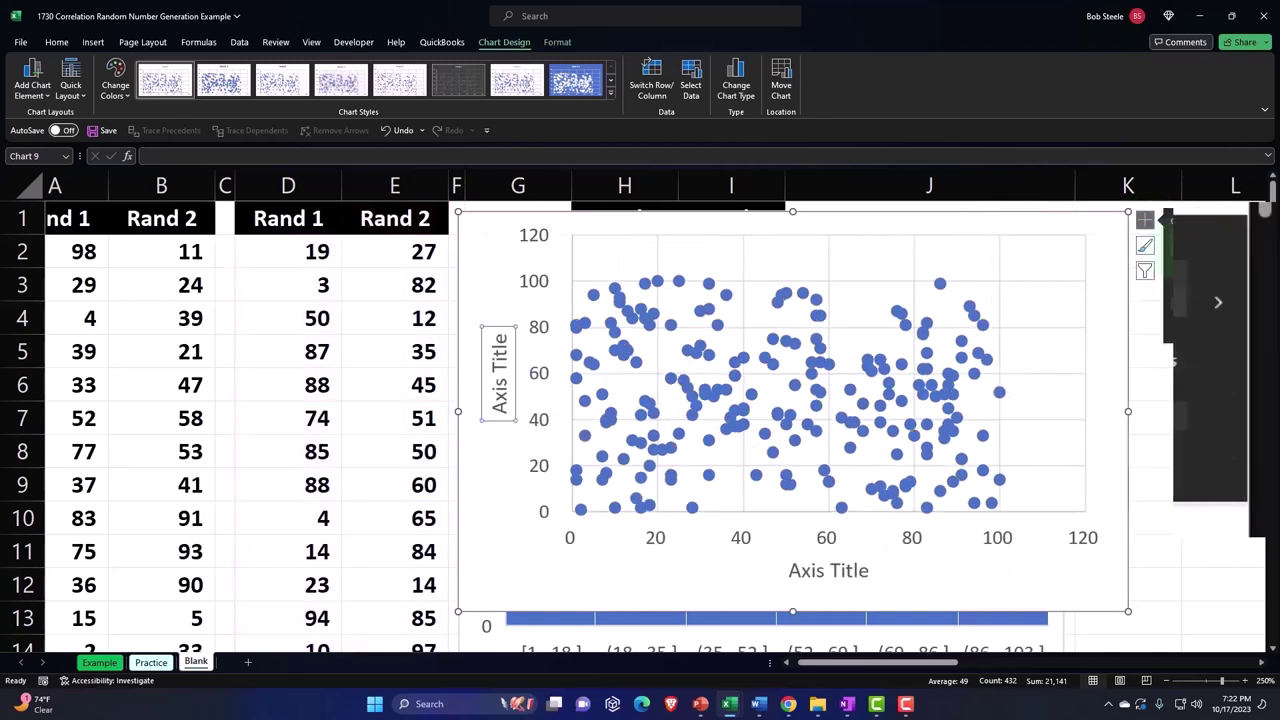
Link the horizontal axis title to E1 (Rand 2) and the vertical one to D1 (Rand 1)
left_click(843, 582)
type("=")
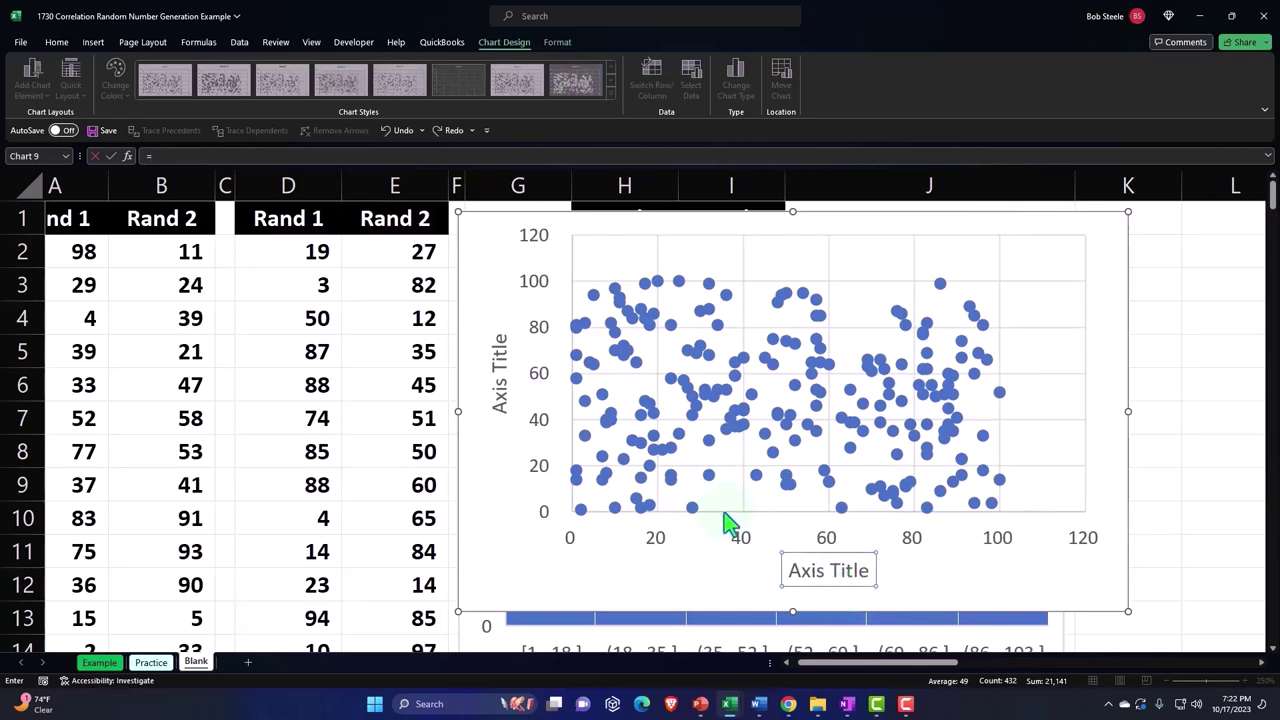
left_click(418, 222)
key("Return")
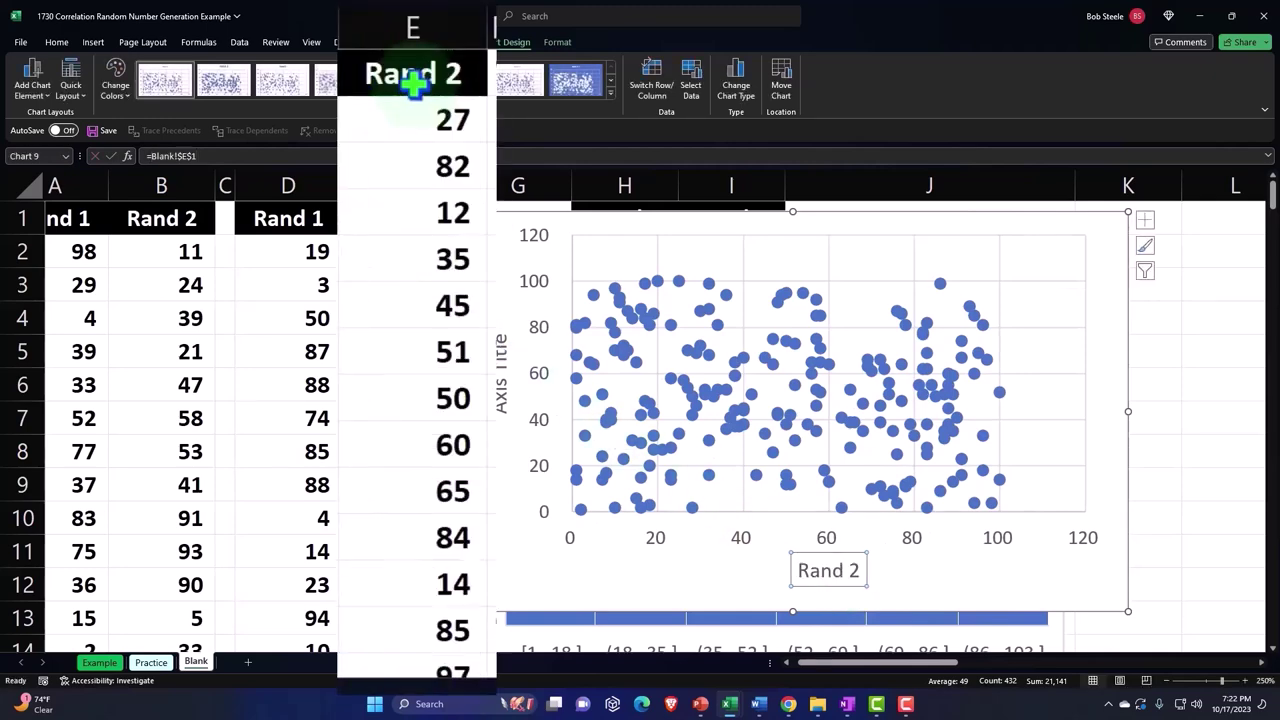
left_click(498, 372)
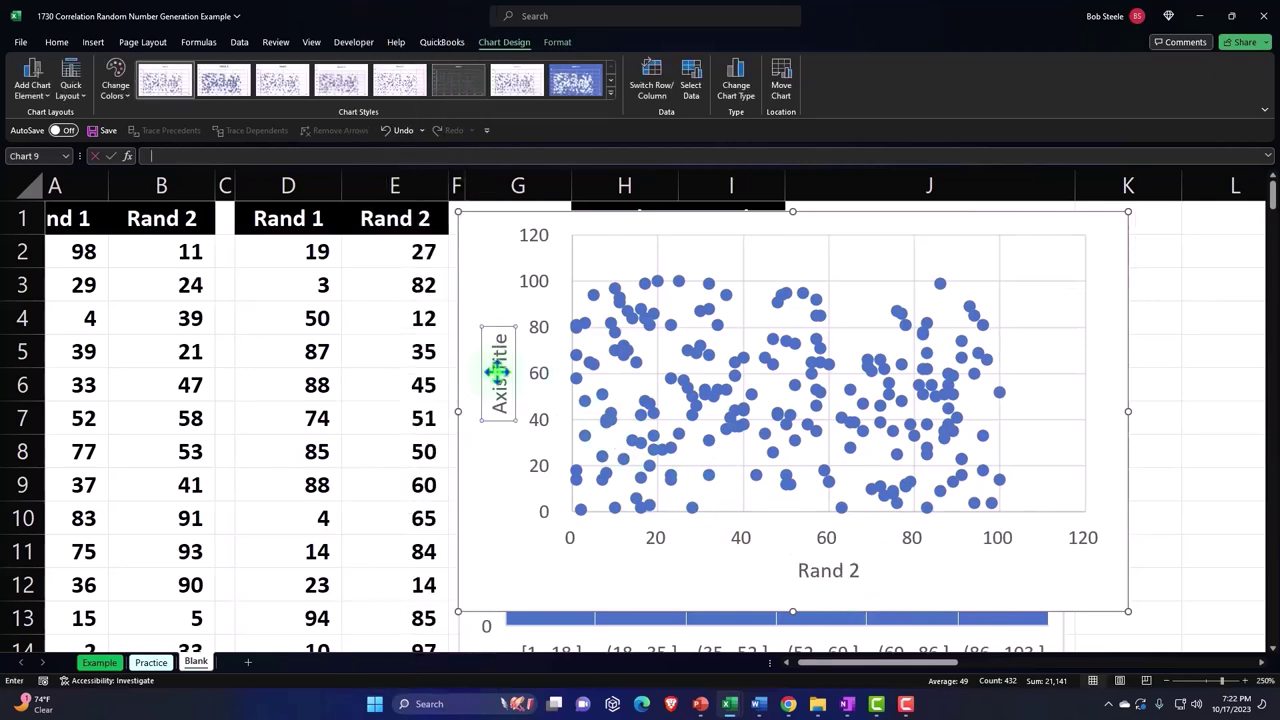
type("=")
left_click(302, 225)
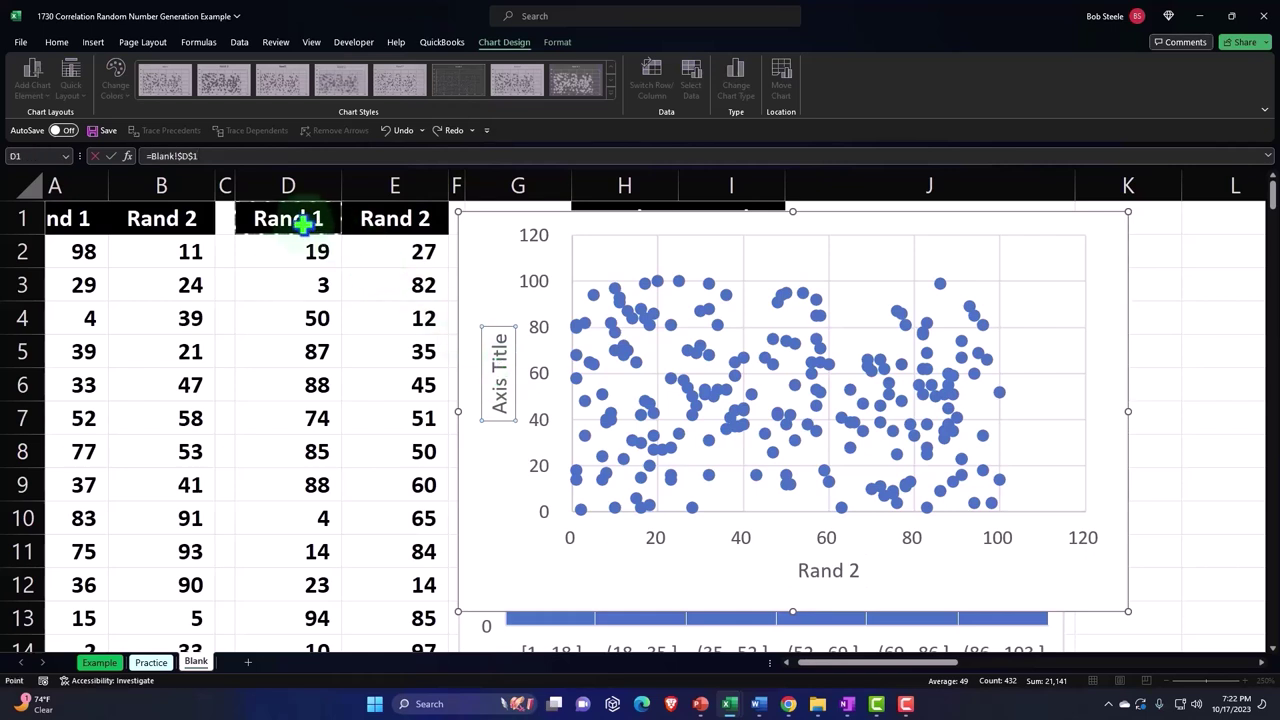
key("Return")
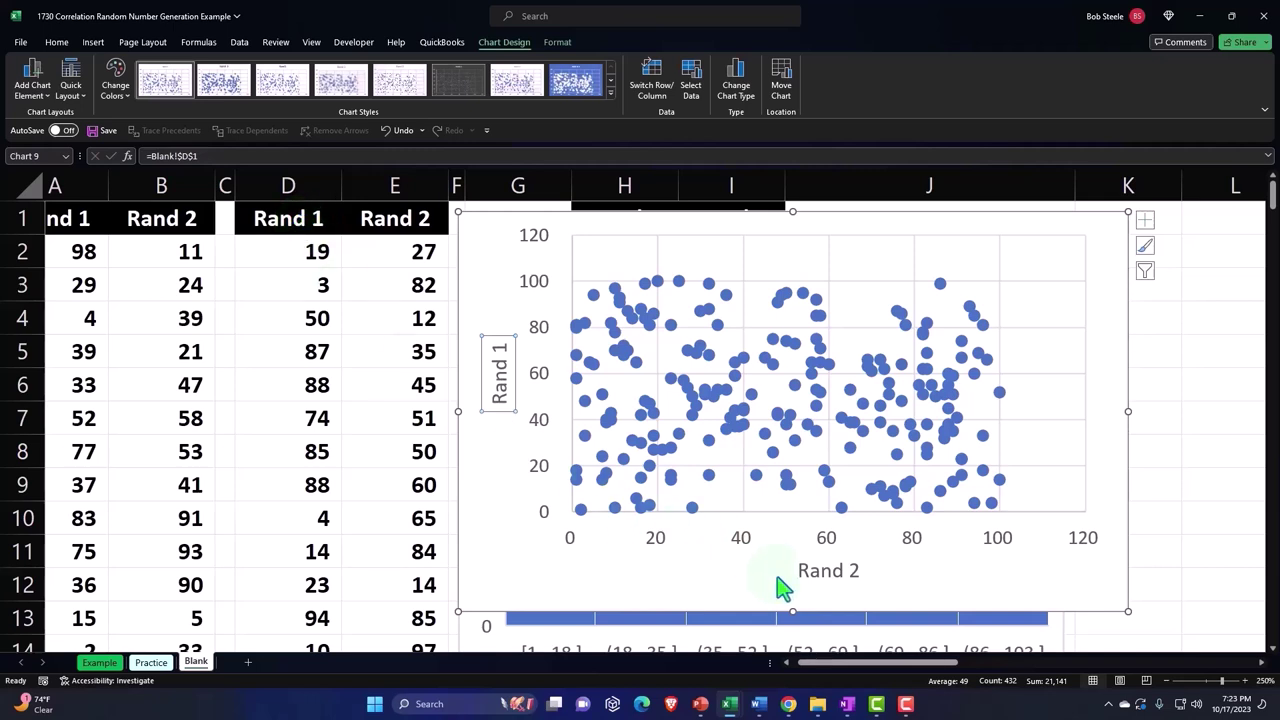
left_click(544, 585)
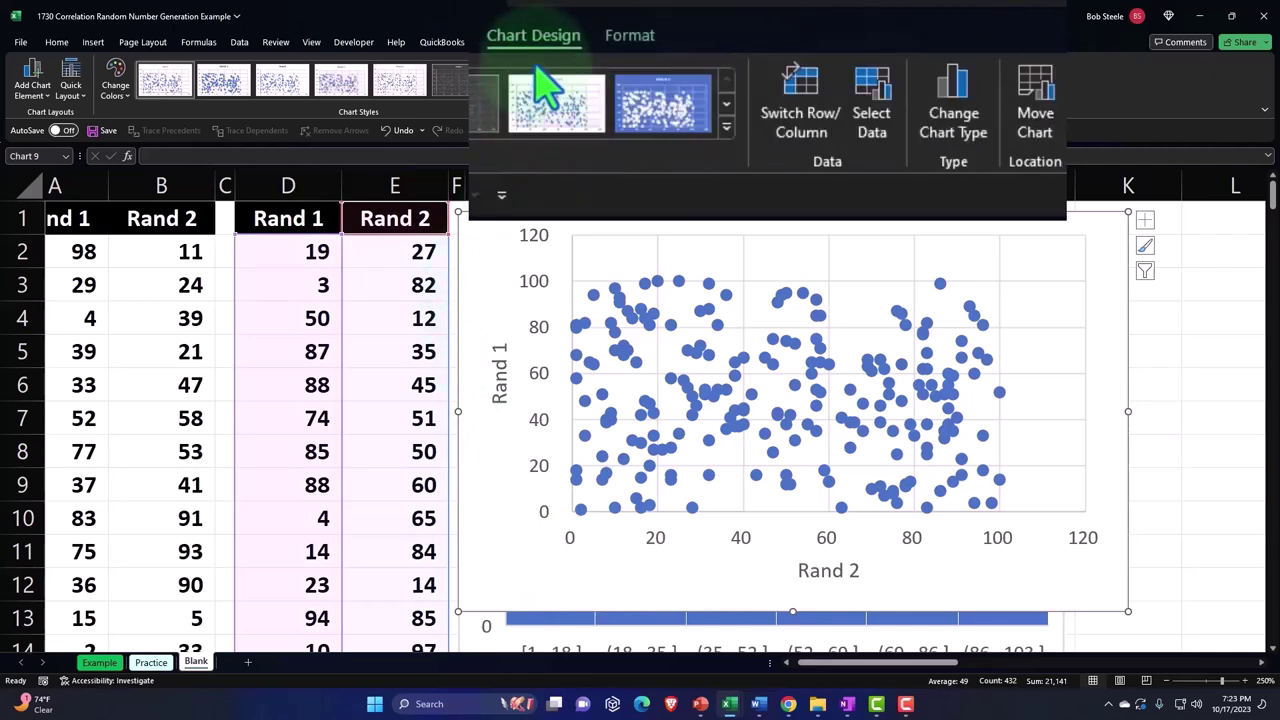
In Select Data, edit the series X values to =Blank!$E$2:$E$216
left_click(875, 118)
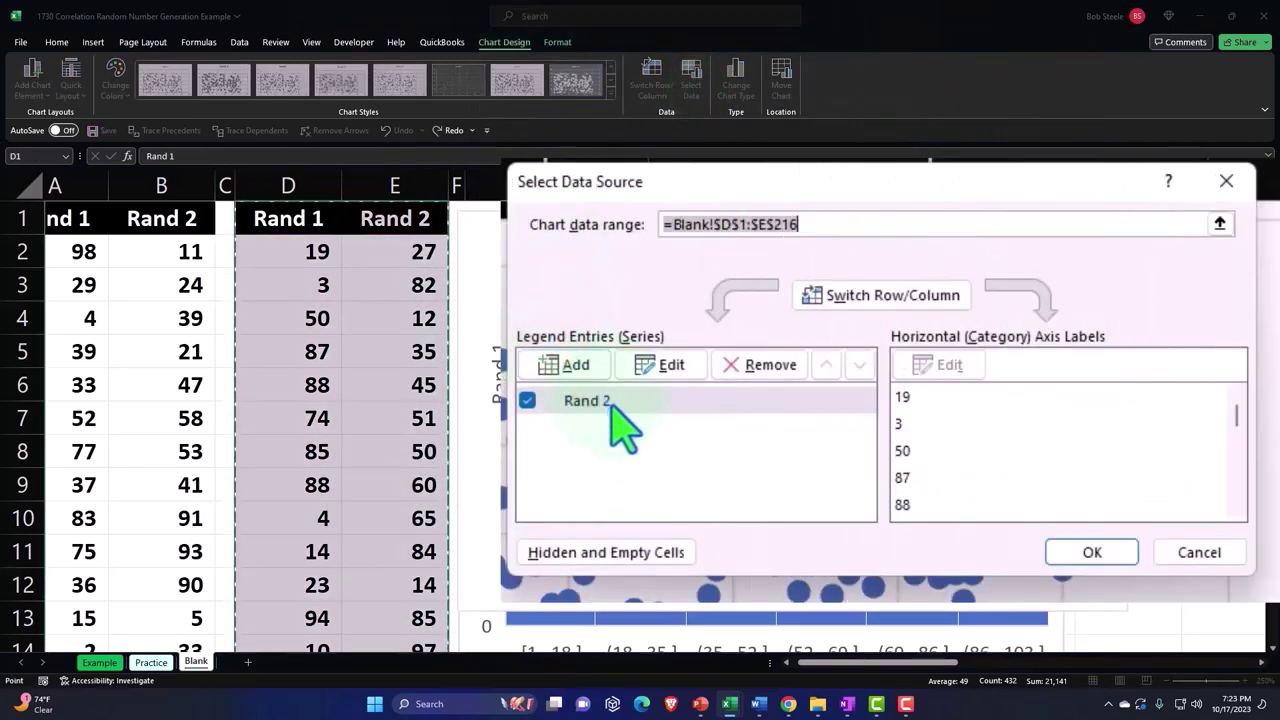
left_click(650, 366)
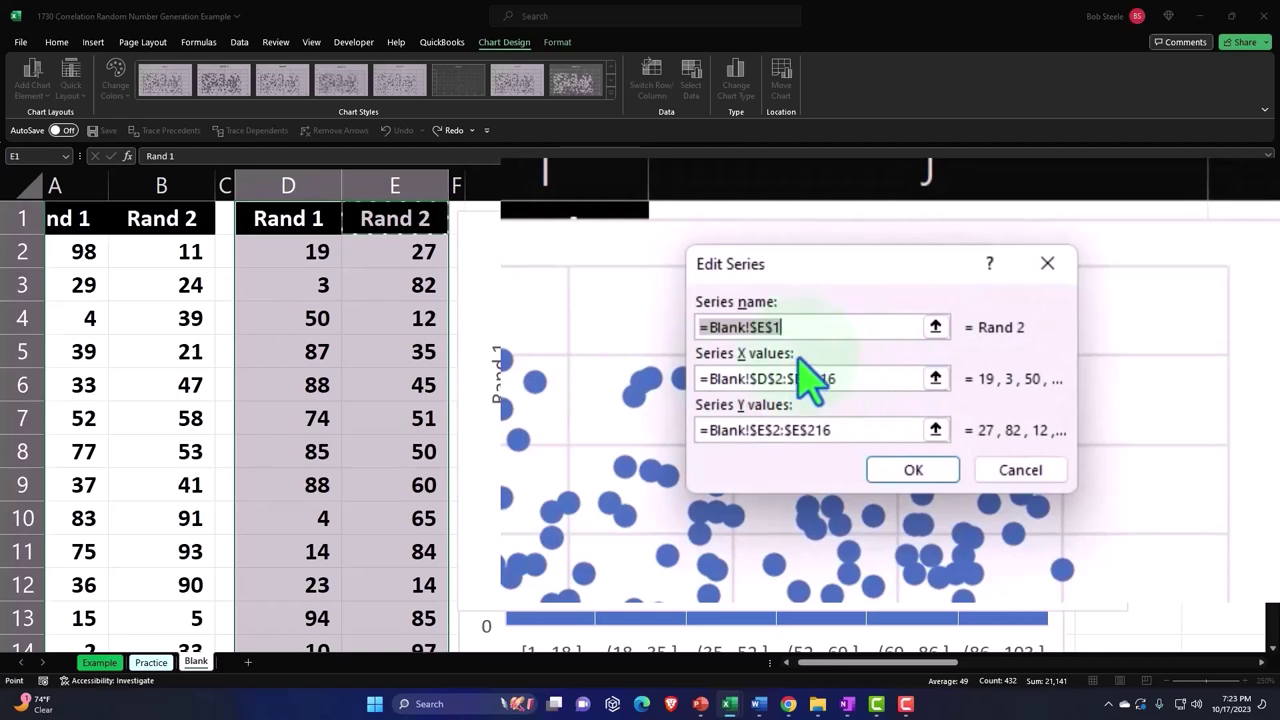
left_click(849, 378)
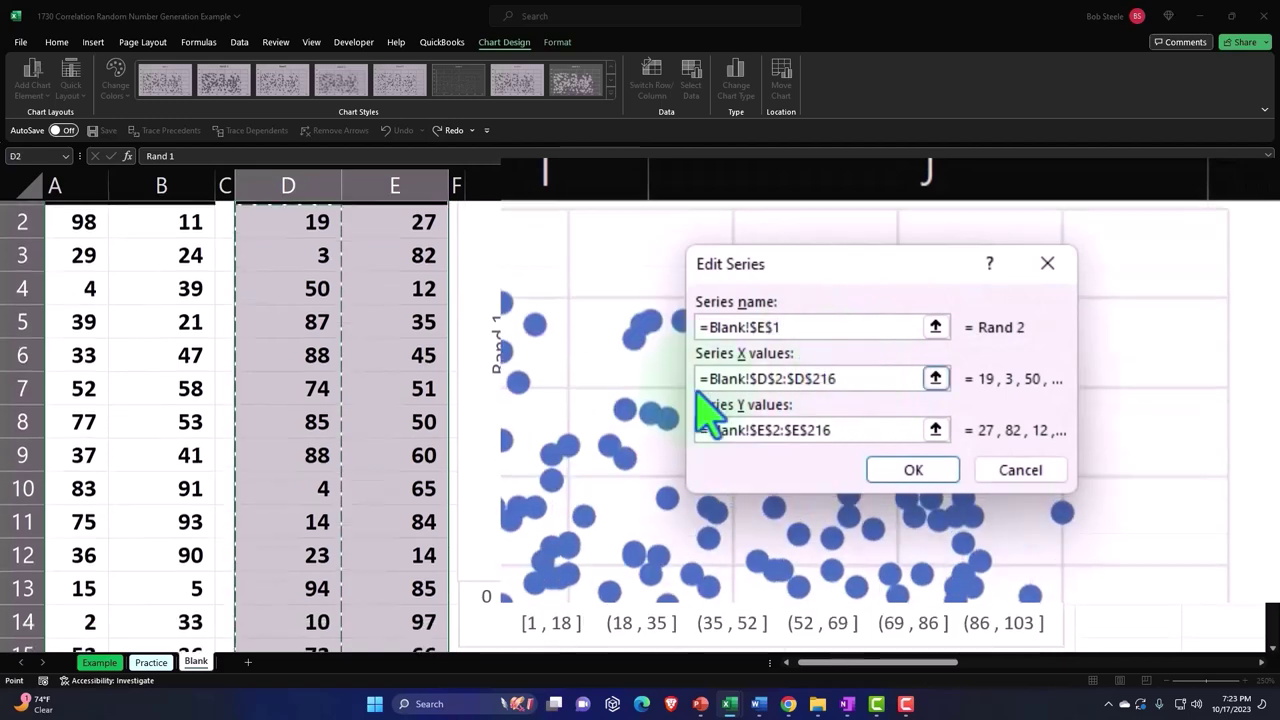
left_click(935, 378)
left_click_drag(903, 258, 700, 265)
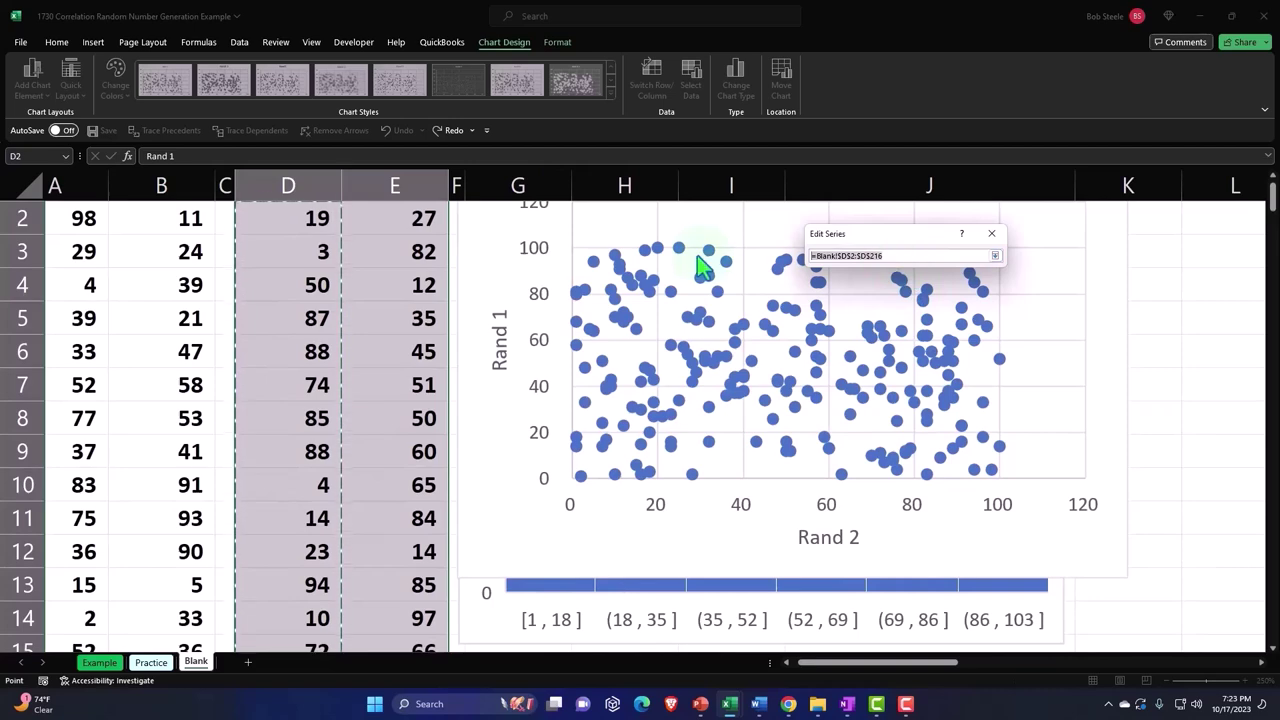
key("Delete")
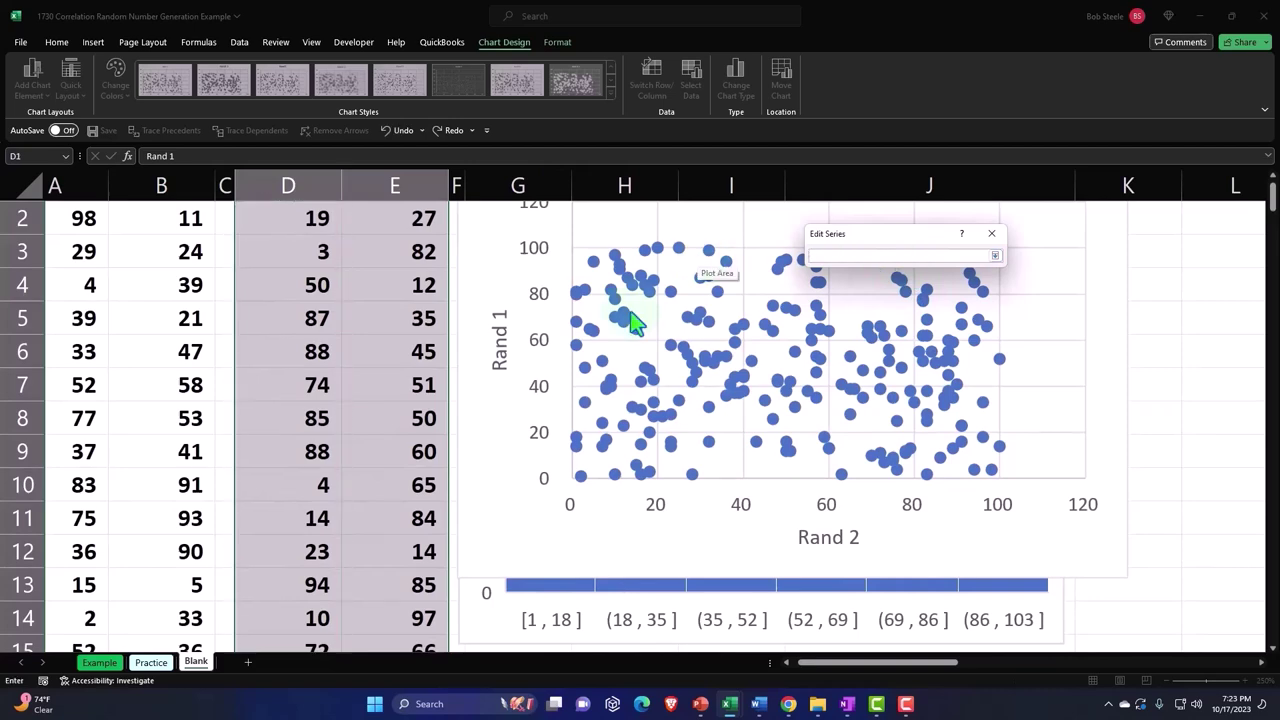
scroll(491, 406, "up", 1)
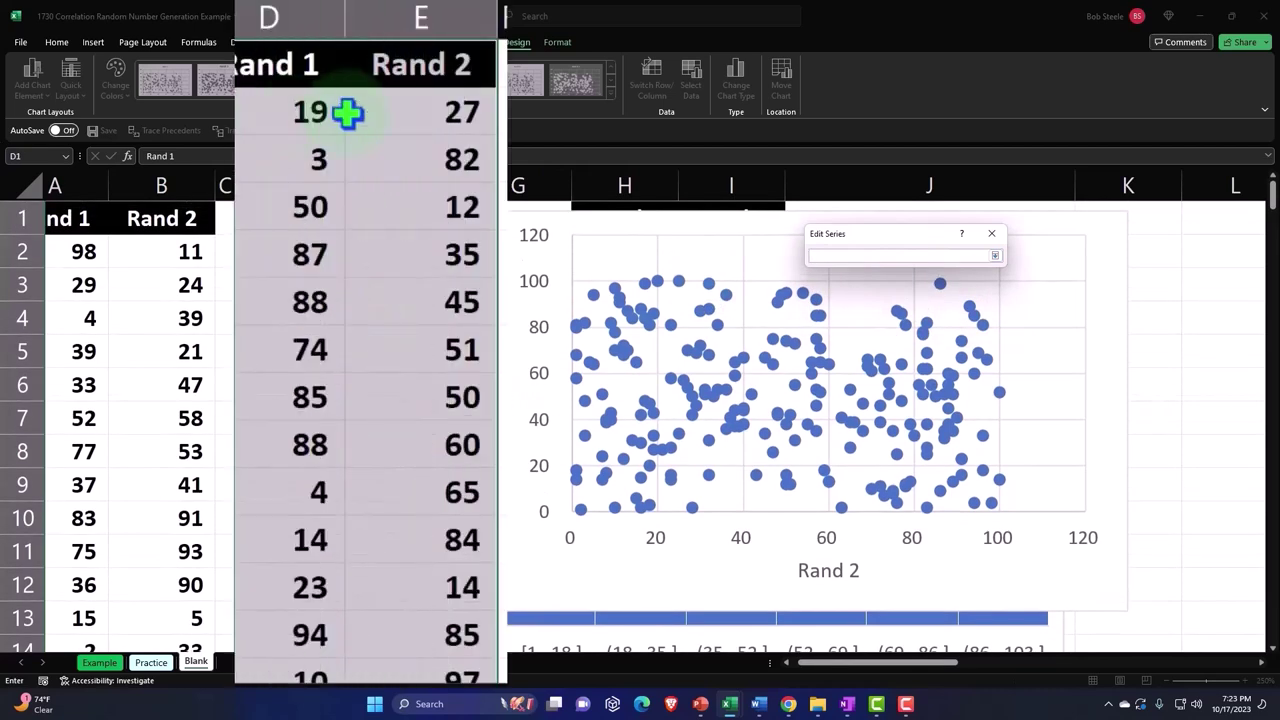
left_click(395, 251)
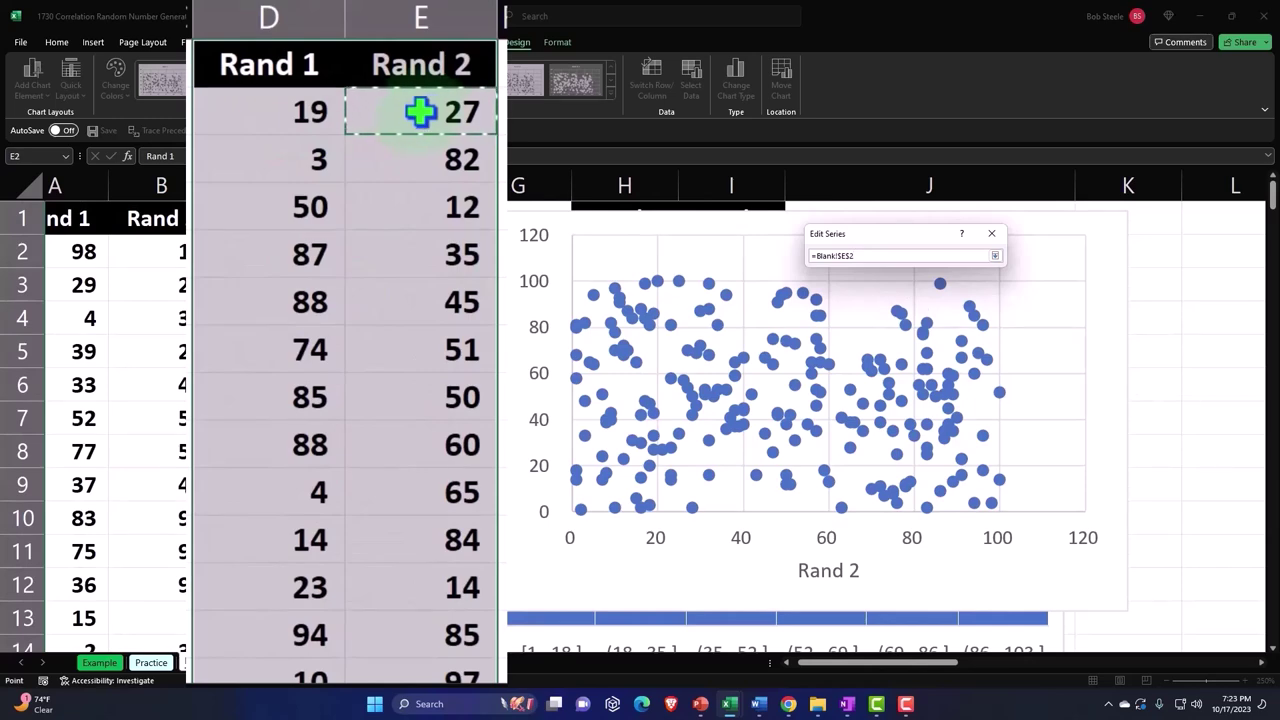
key("ctrl+shift+Down")
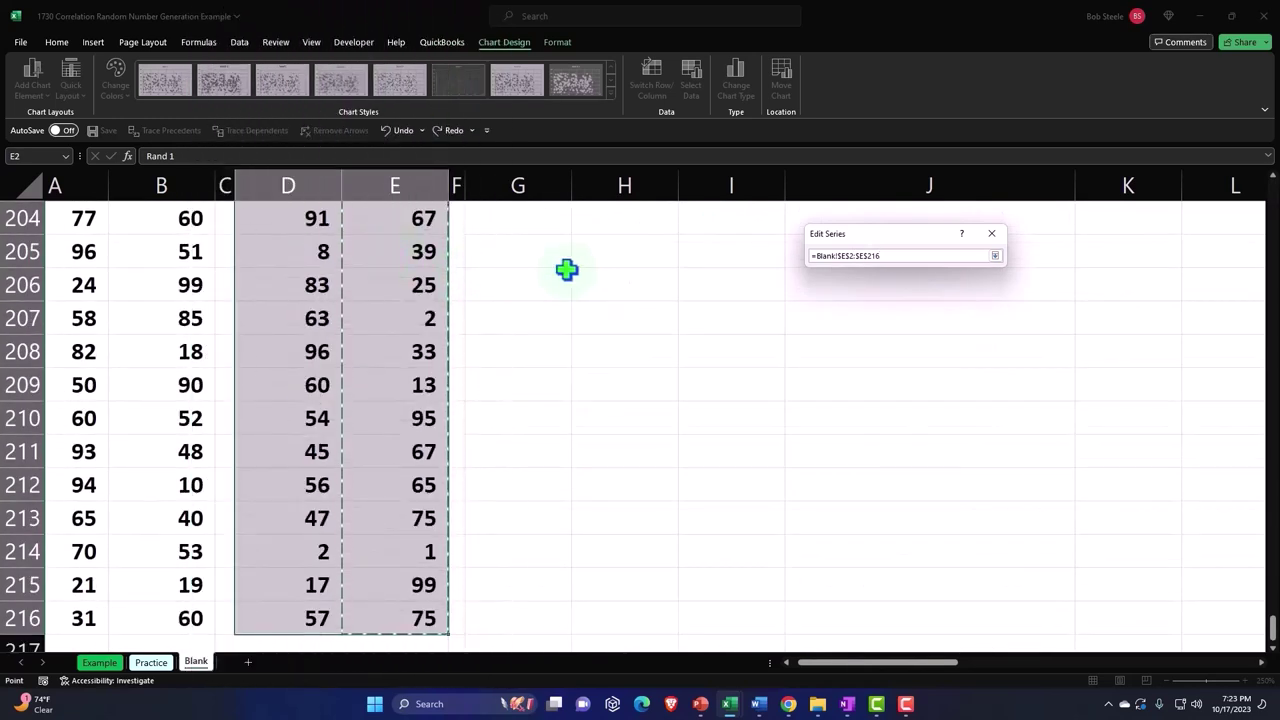
left_click(996, 256)
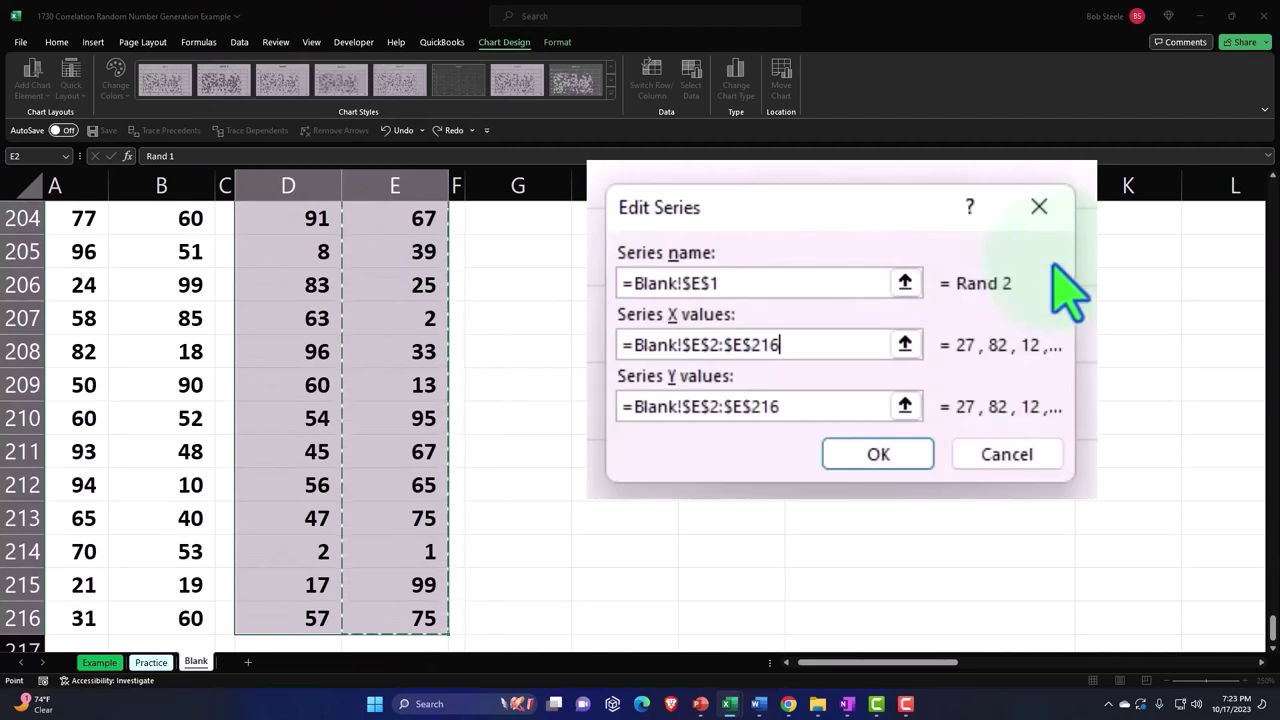
Set the series Y values to =Blank!$D$2:$D$216 and confirm both dialogs
left_click(906, 406)
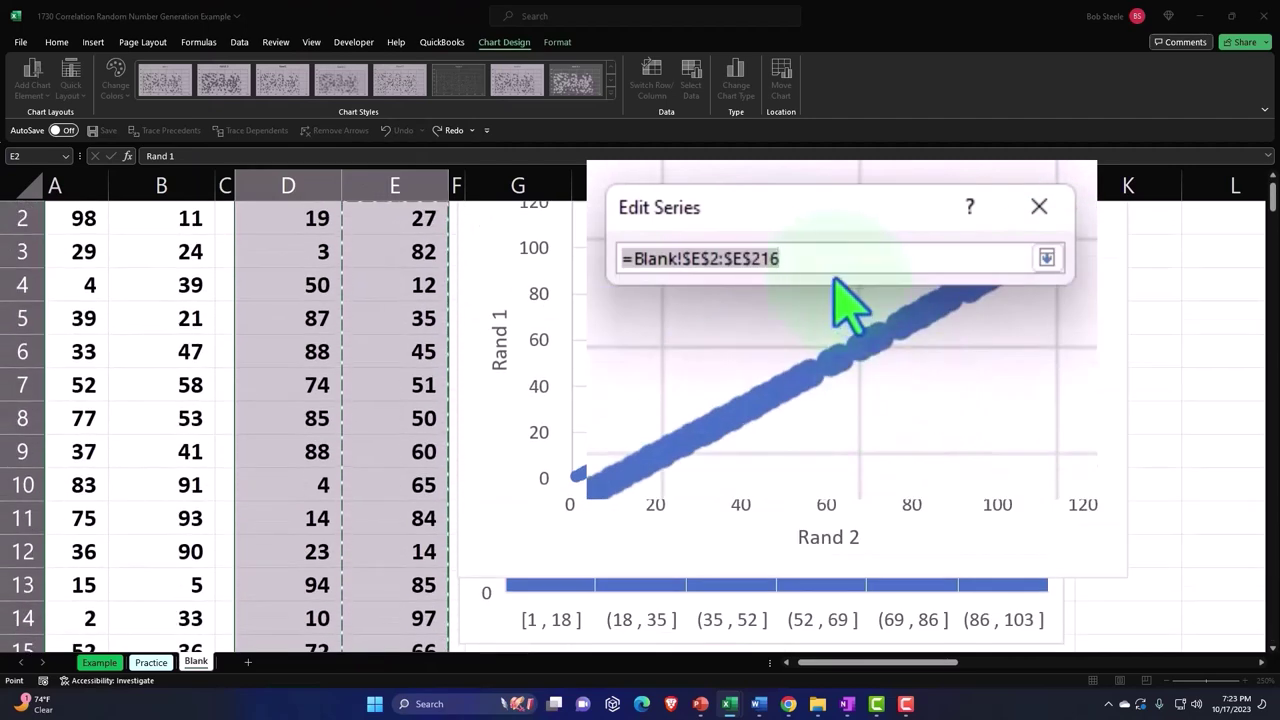
key("BackSpace")
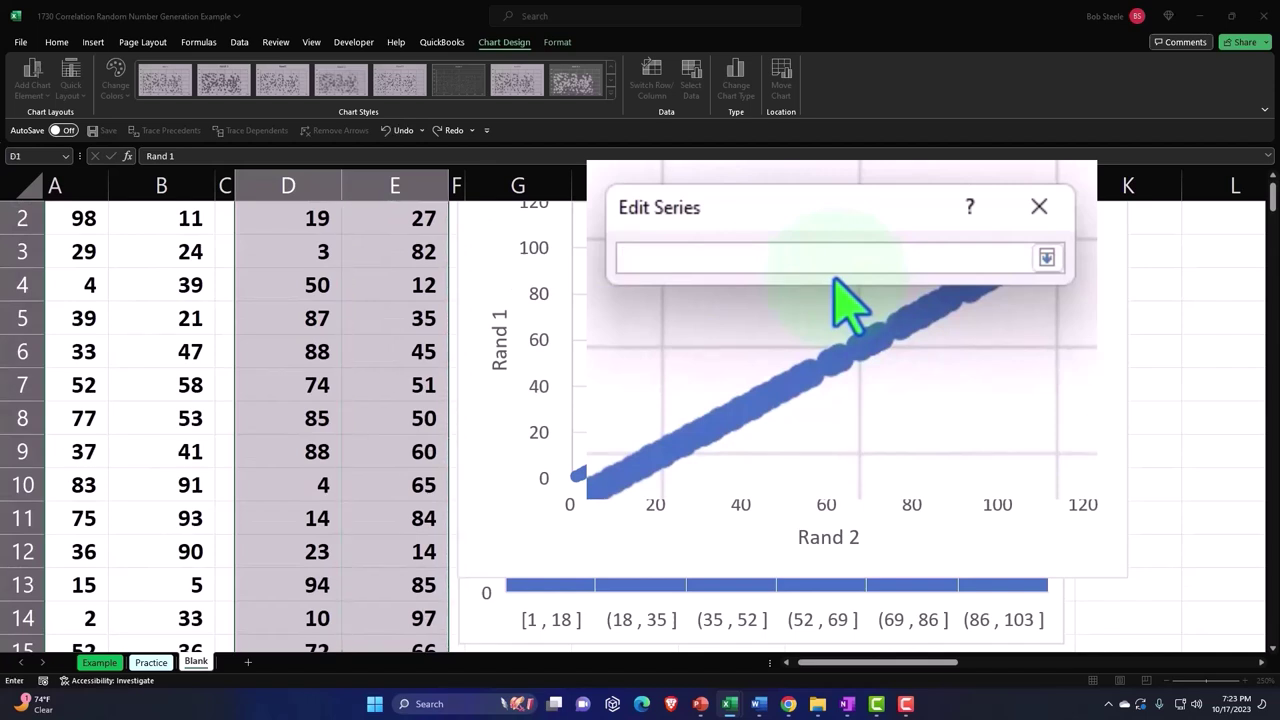
type("=")
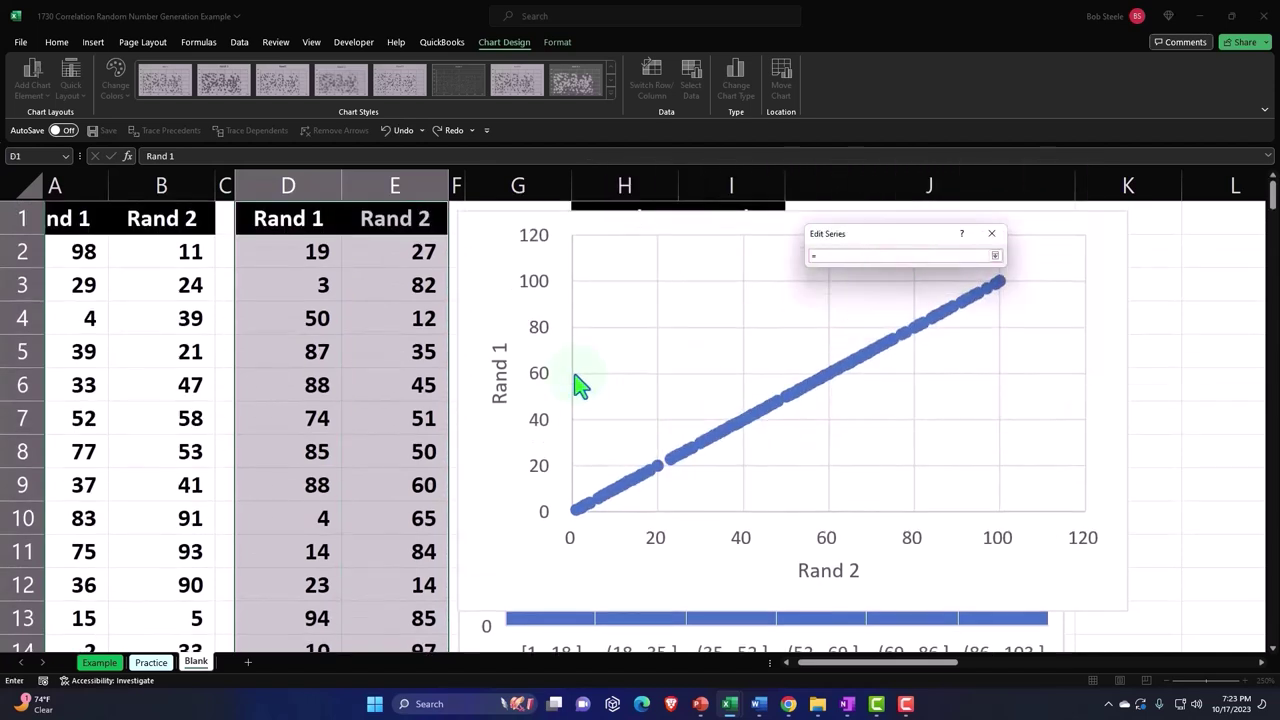
left_click(297, 252)
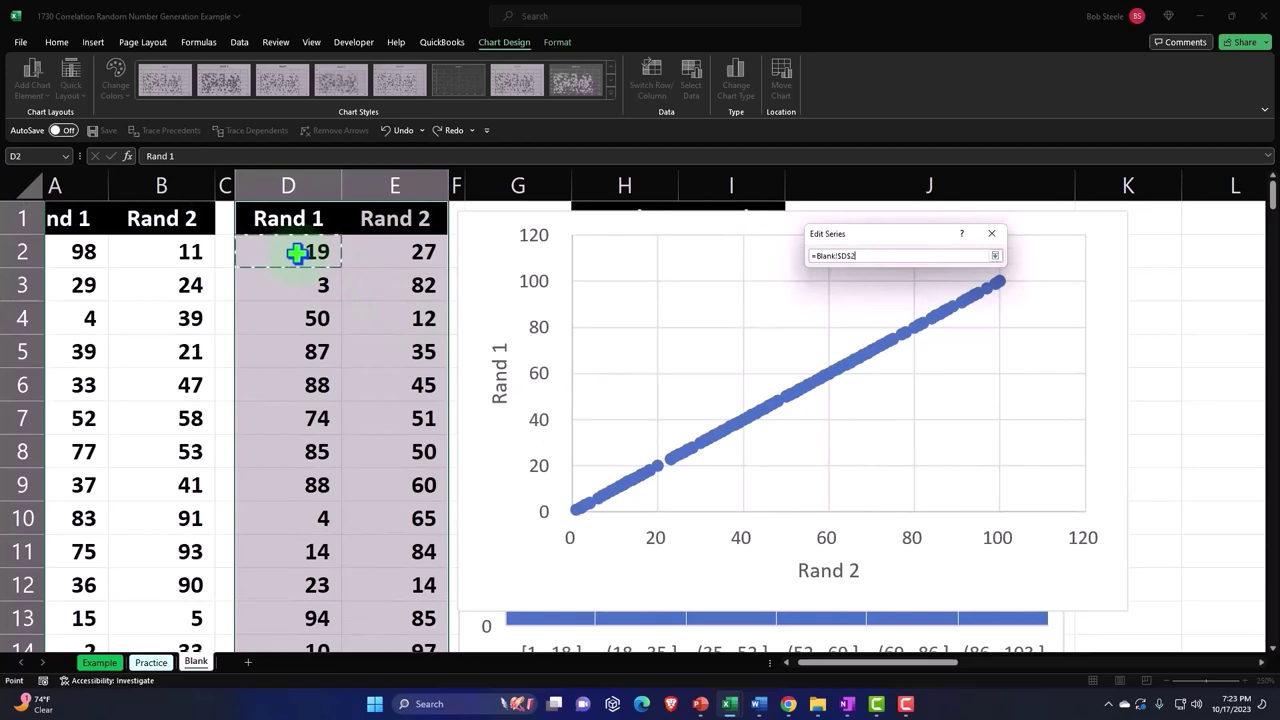
key("ctrl+shift+Down")
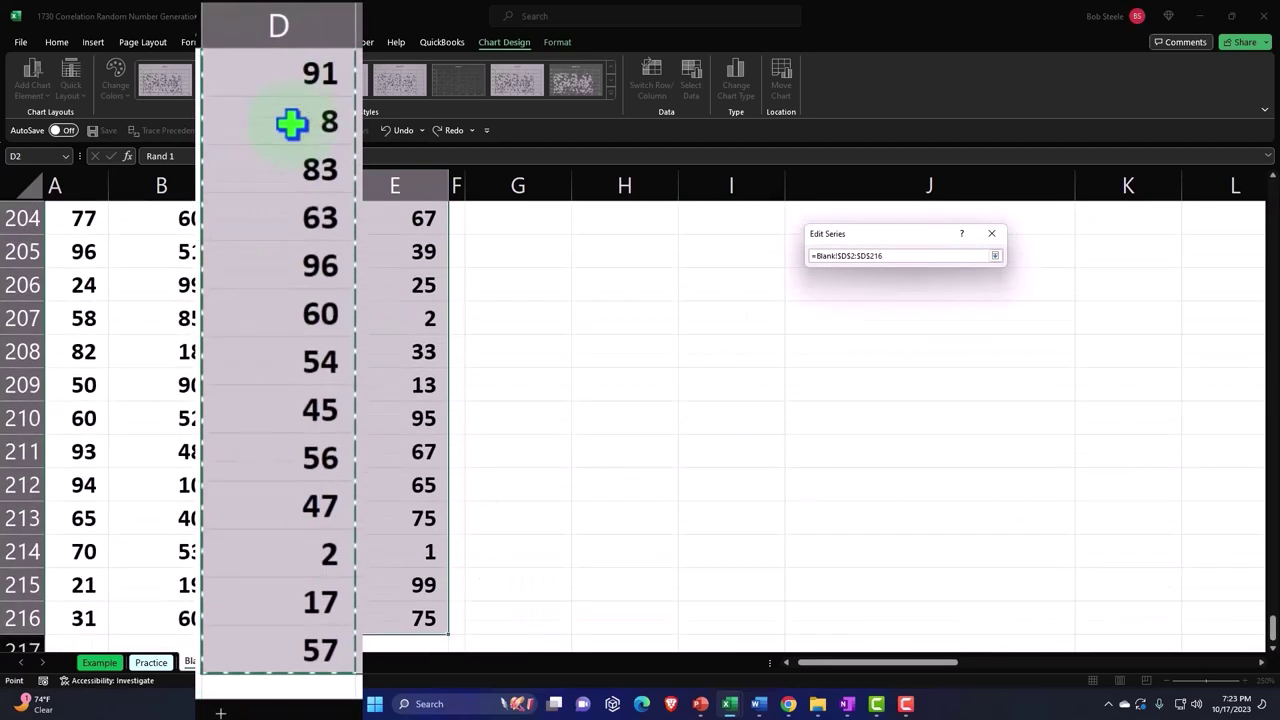
key("Return")
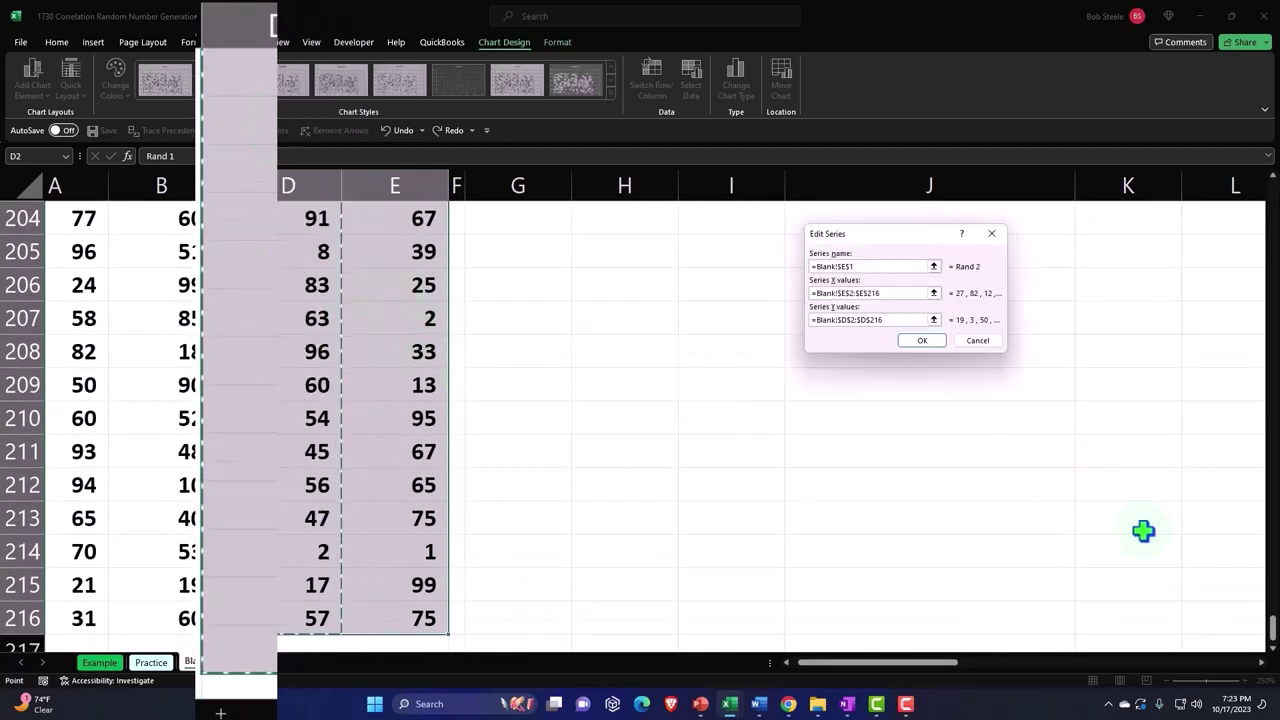
left_click_drag(1271, 626, 1262, 228)
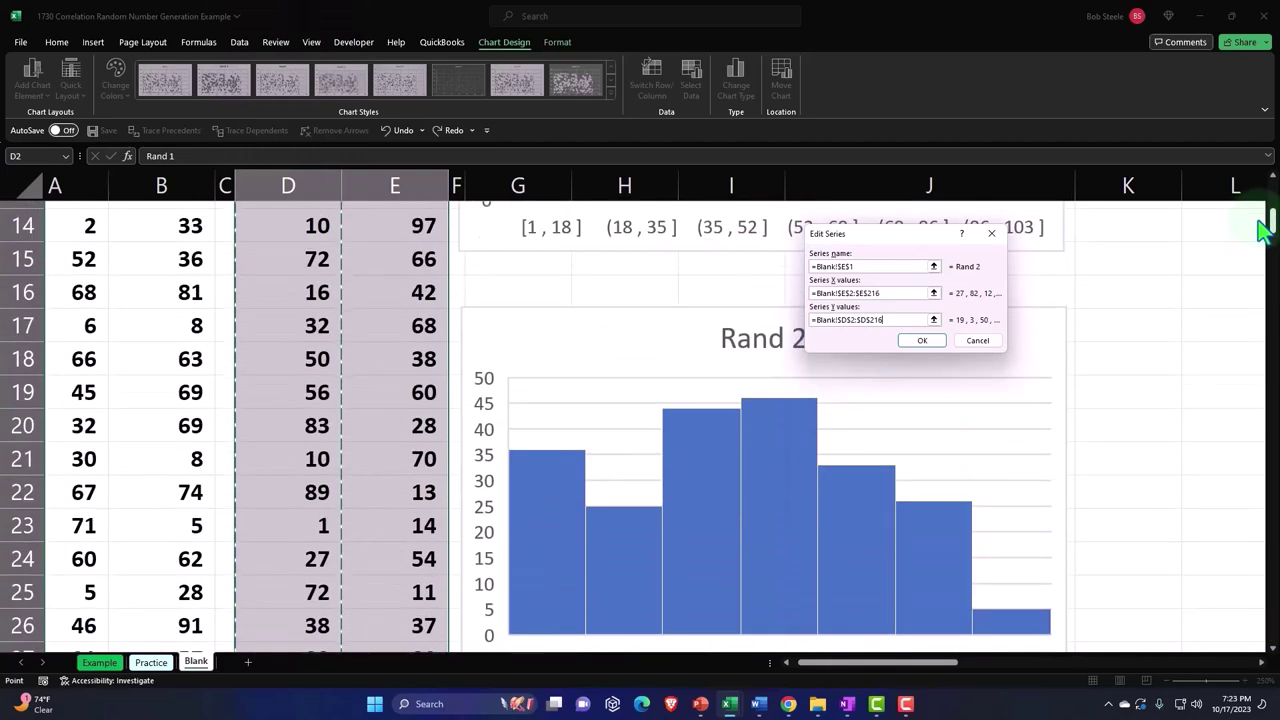
left_click(922, 341)
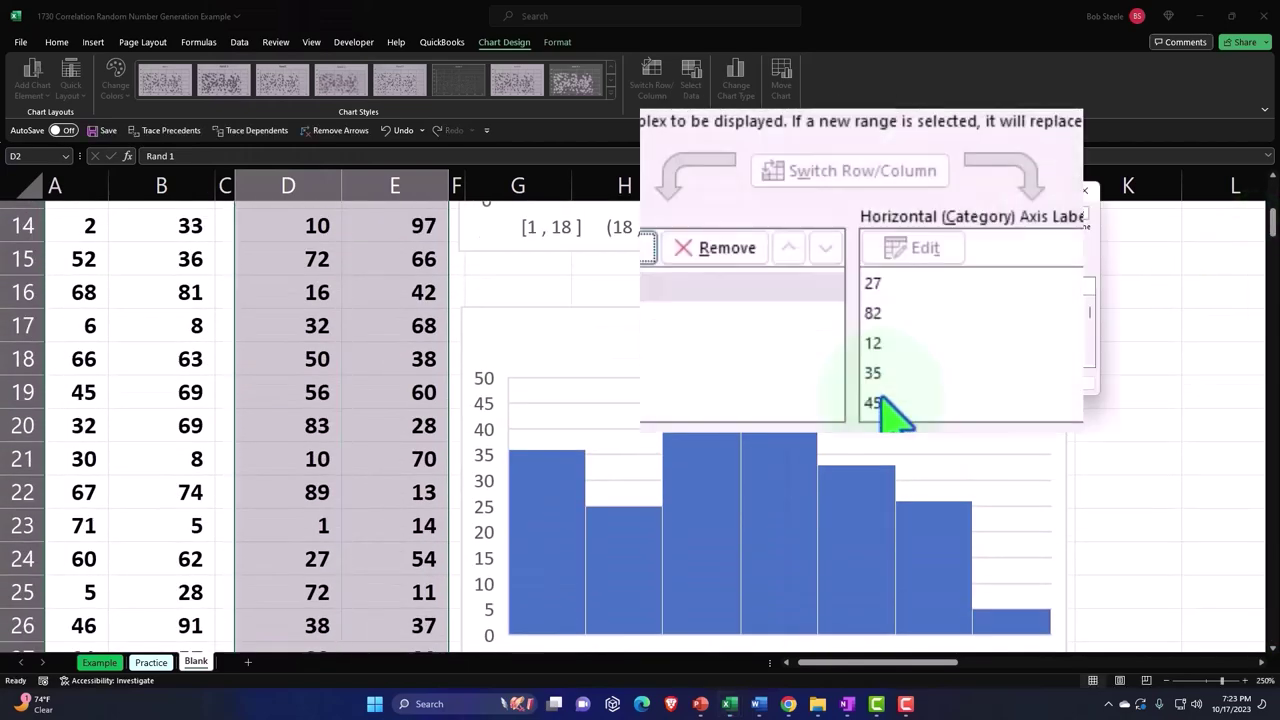
left_click(1010, 405)
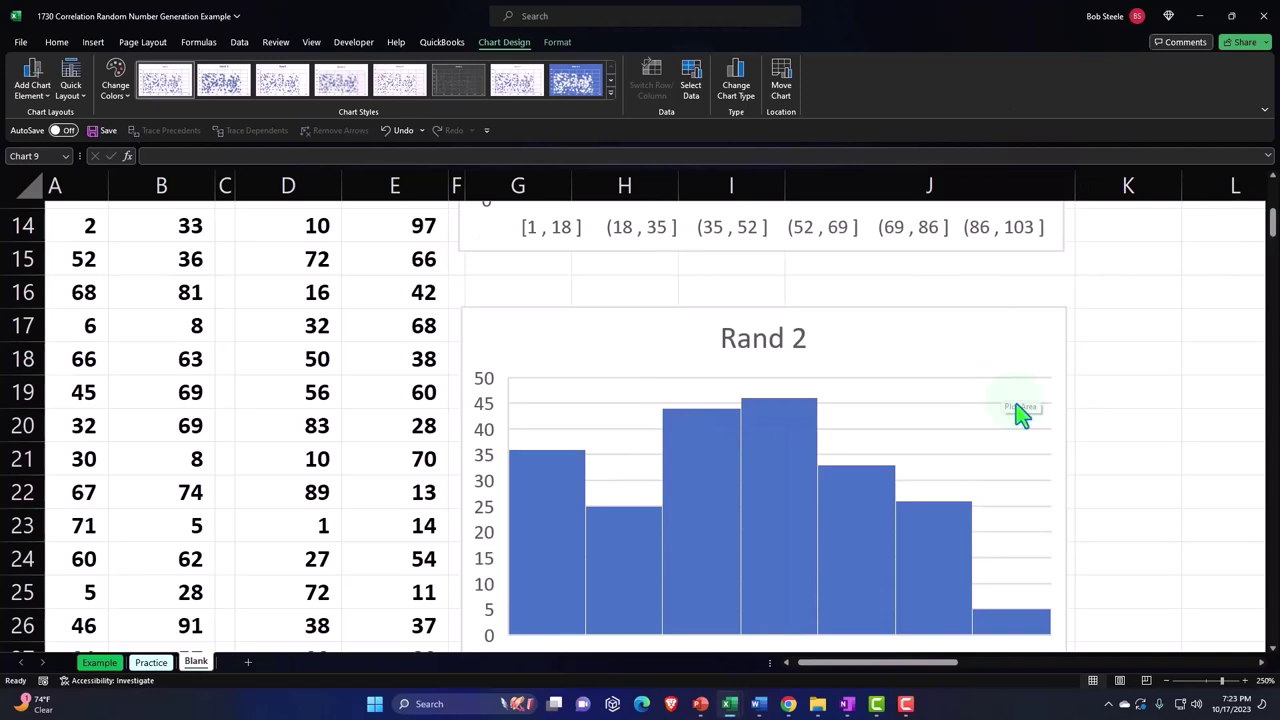
Reposition the lower Rand 1 vs Rand 2 scatter chart near row 34
scroll(660, 420, "down", 5)
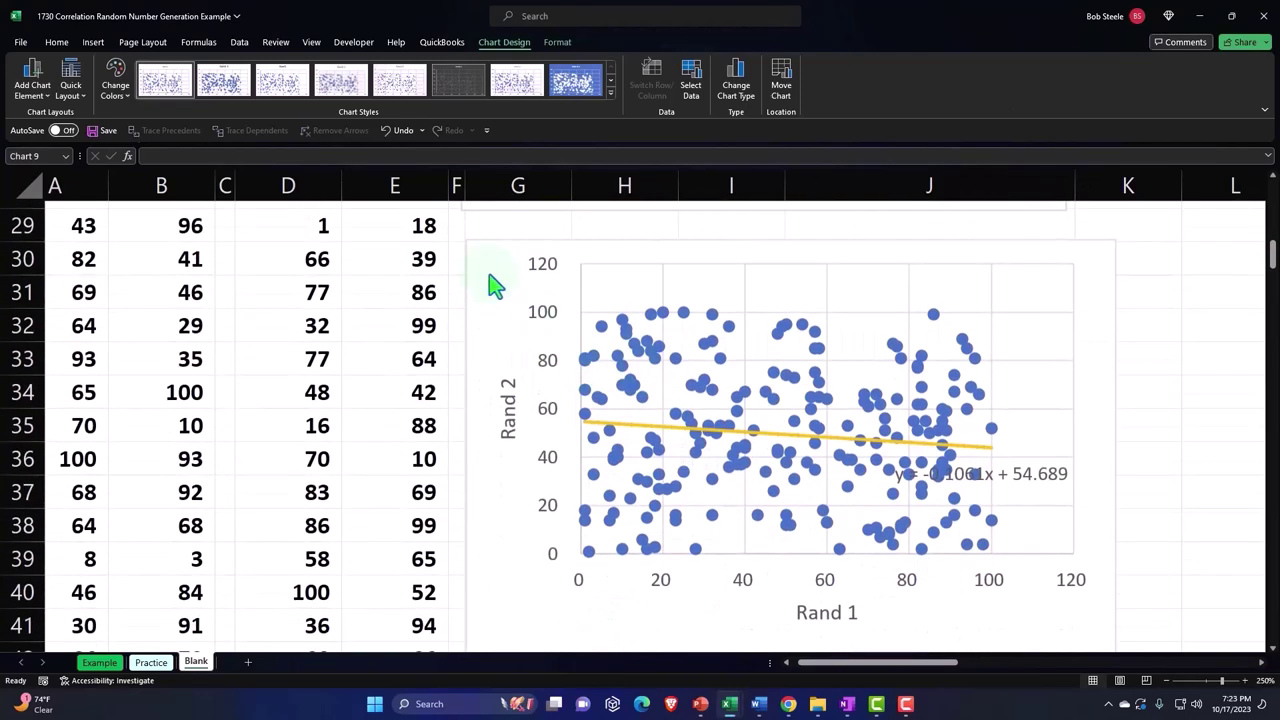
left_click_drag(494, 280, 514, 630)
scroll(600, 409, "down", 3)
scroll(597, 406, "down", 5)
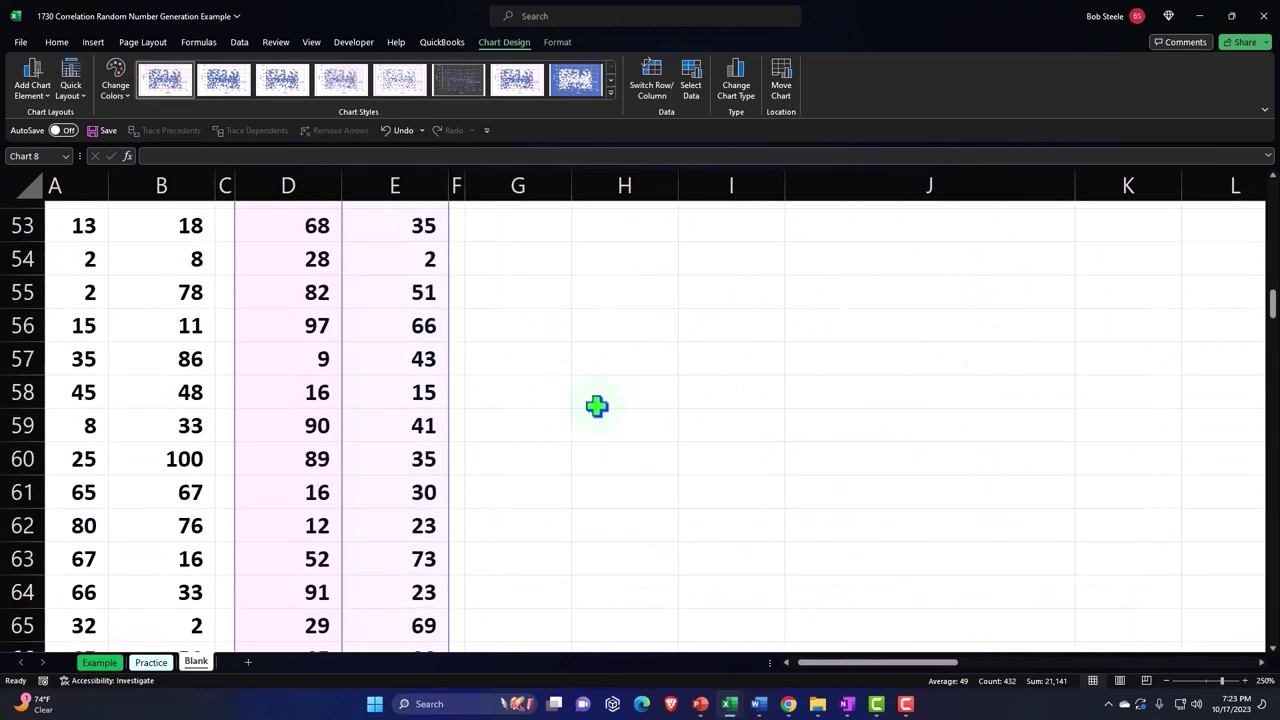
scroll(609, 430, "up", 5)
scroll(612, 438, "up", 10)
scroll(617, 443, "down", 5)
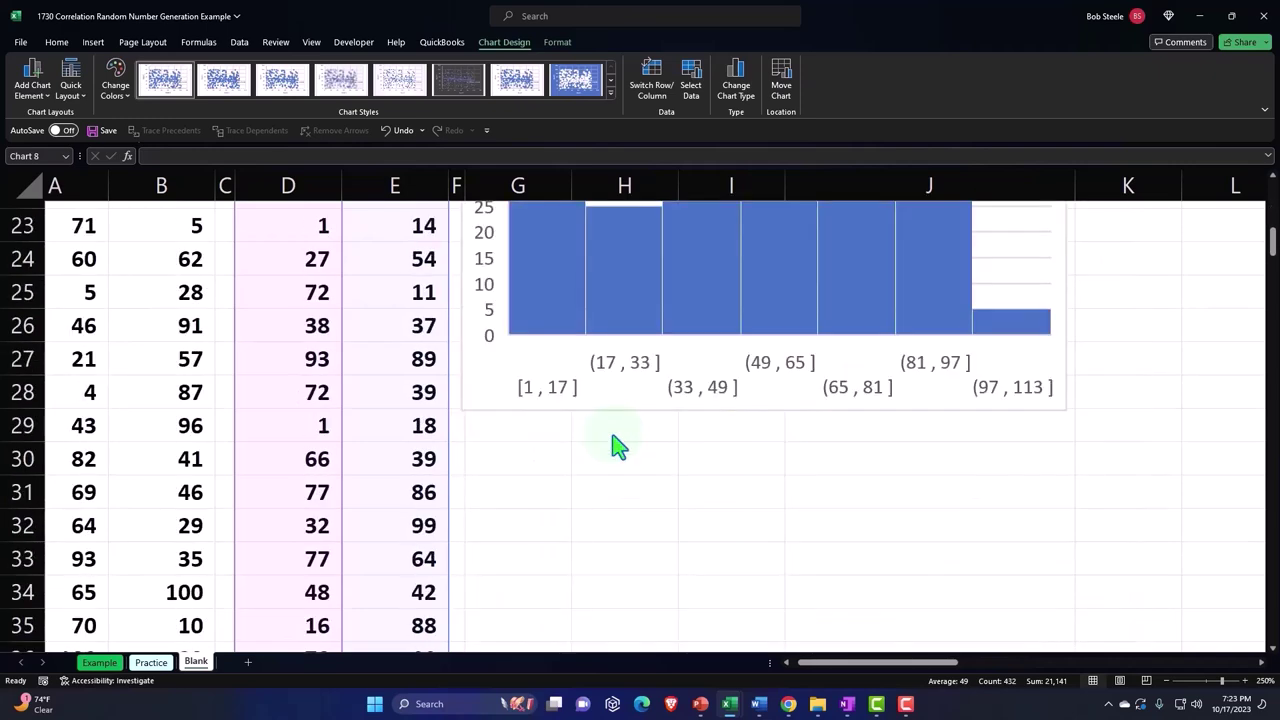
scroll(612, 436, "down", 3)
left_click_drag(517, 506, 518, 300)
scroll(546, 420, "up", 1)
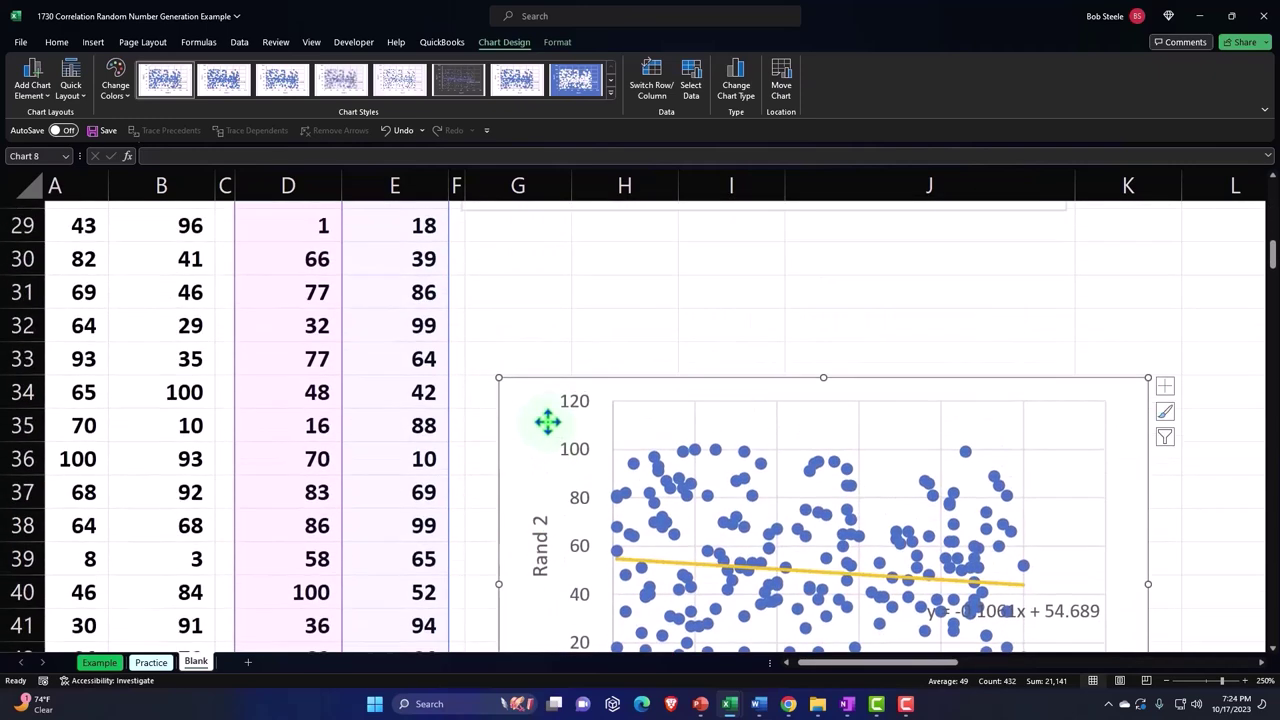
left_click_drag(546, 420, 491, 294)
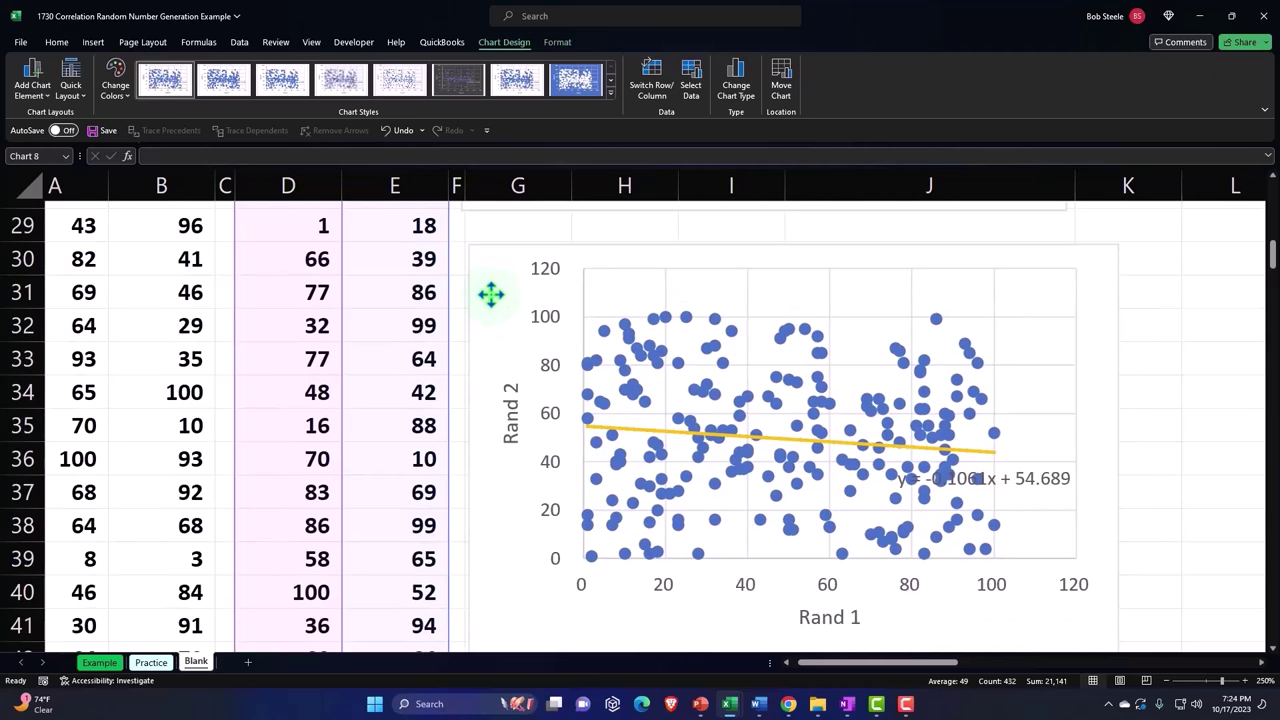
scroll(543, 380, "up", 4)
scroll(546, 380, "up", 5)
Add a trendline to the top scatter chart
left_click(476, 250)
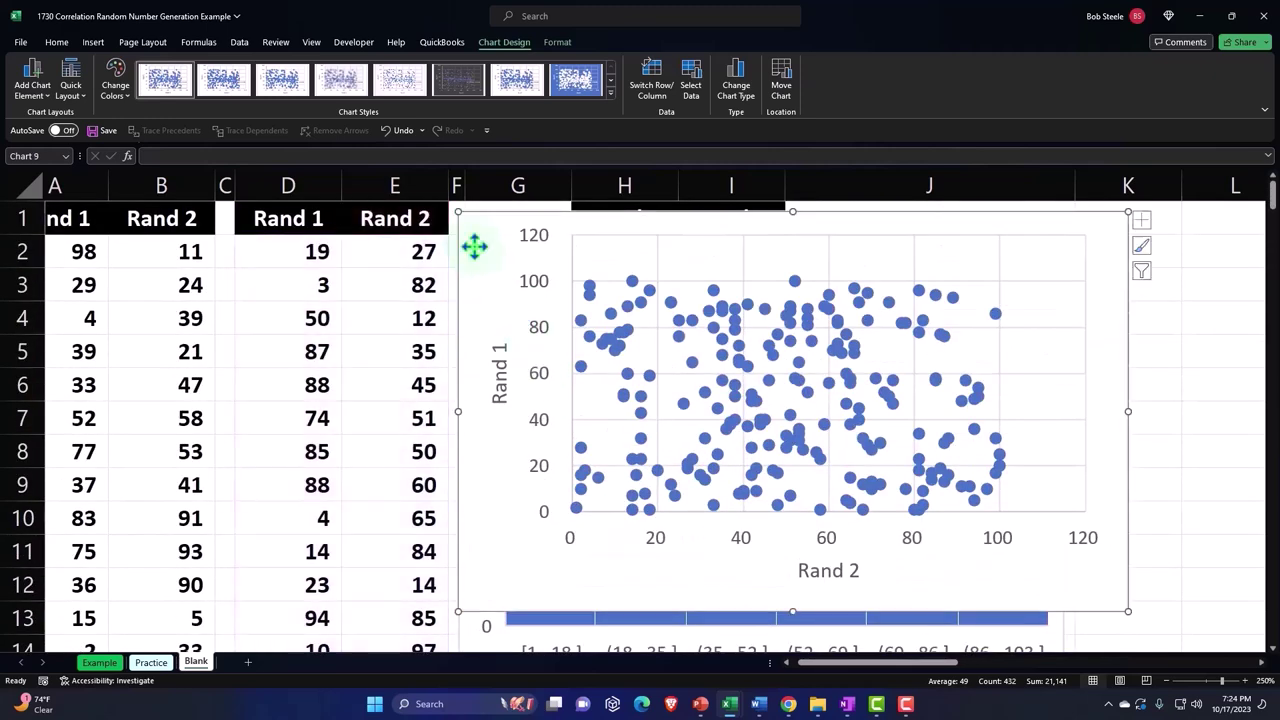
left_click(1145, 225)
left_click(1177, 329)
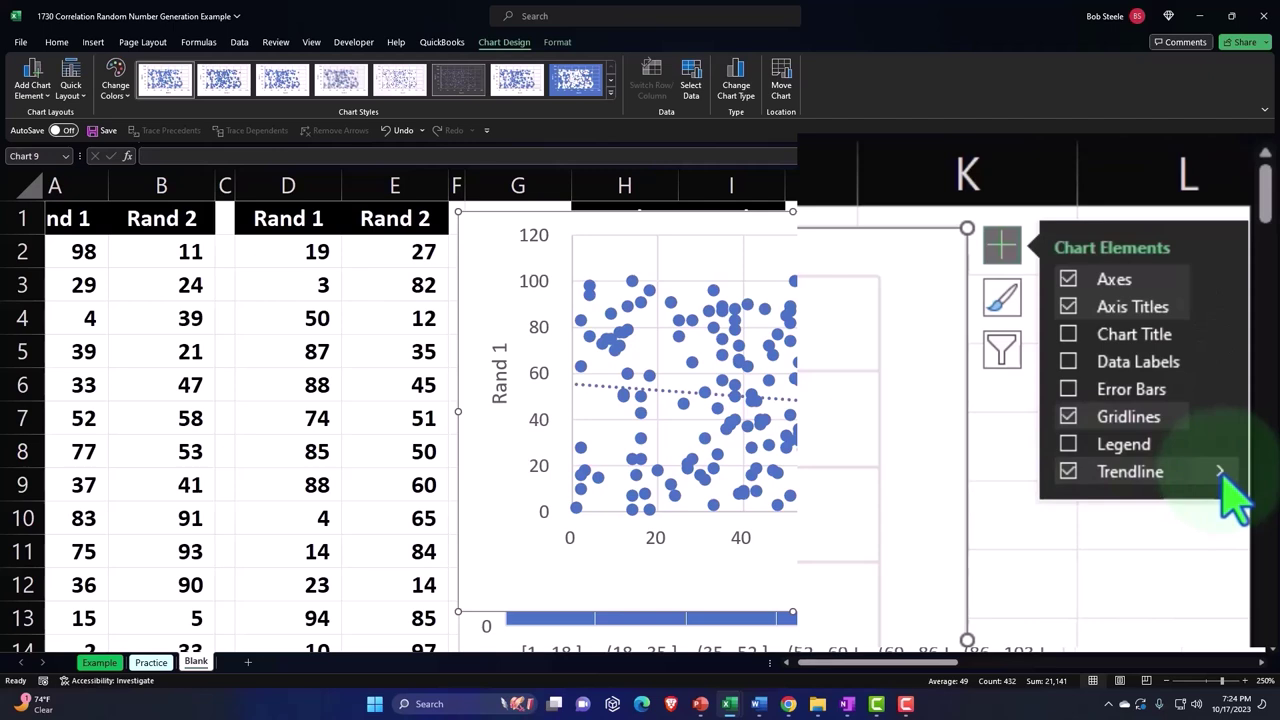
Format the new Rand 1 vs Rand 2 trendline as a solid gold line instead of dotted
left_click(1222, 476)
left_click(957, 608)
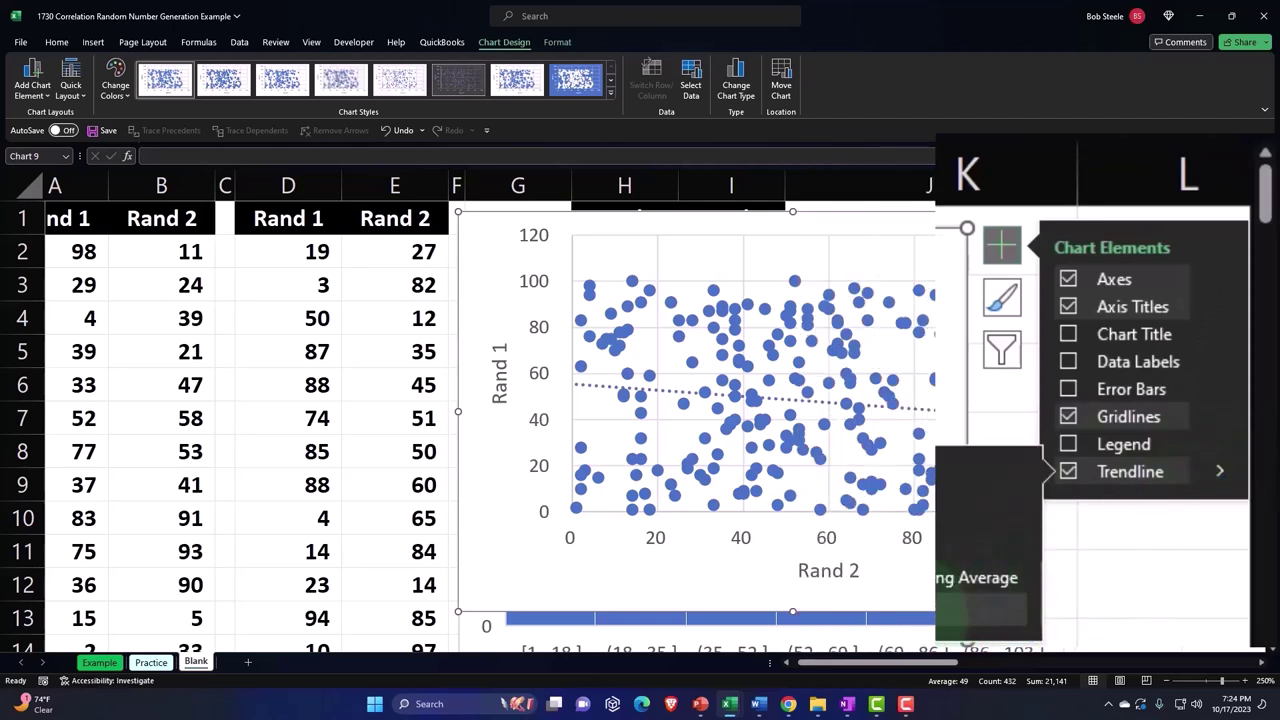
left_click(1111, 231)
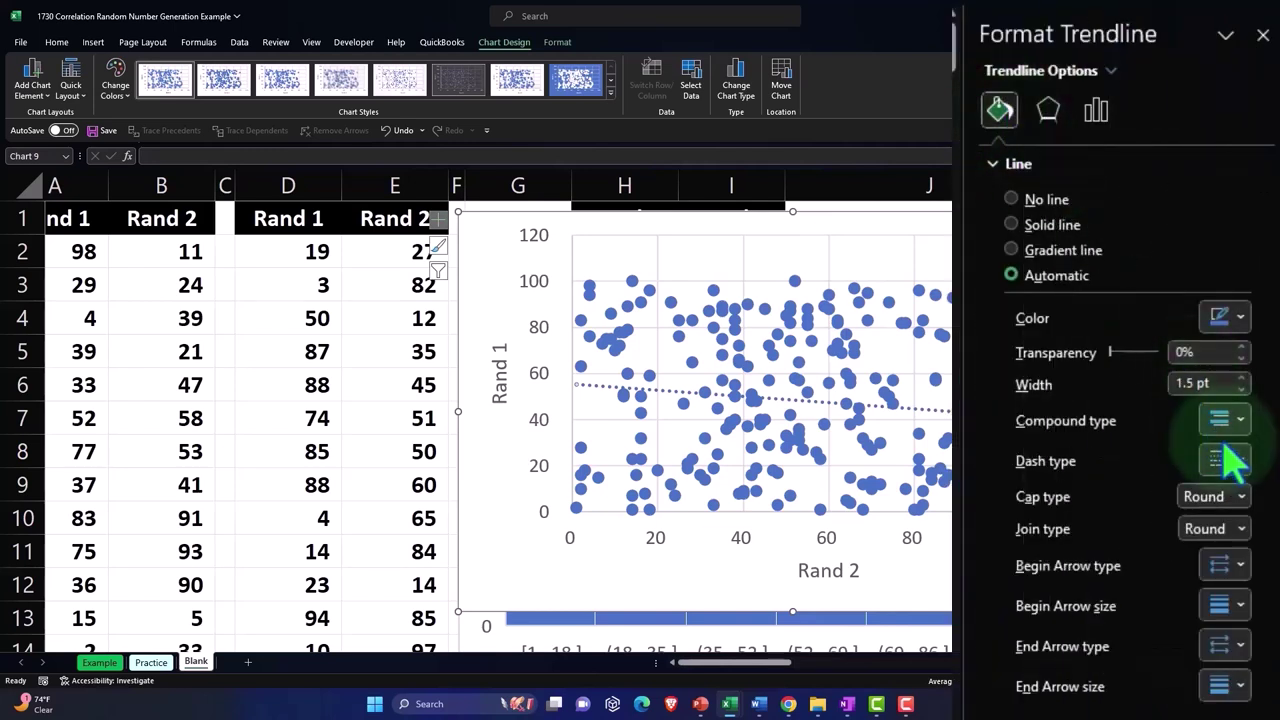
left_click(1230, 460)
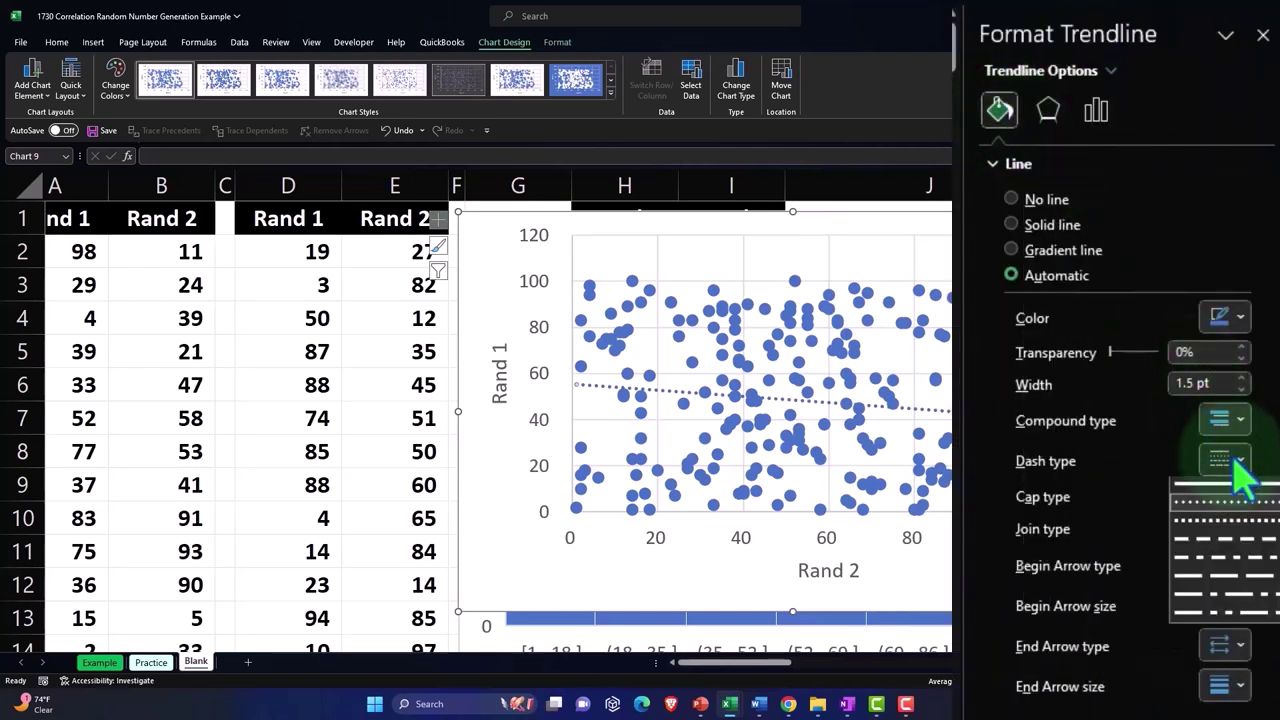
left_click(1233, 493)
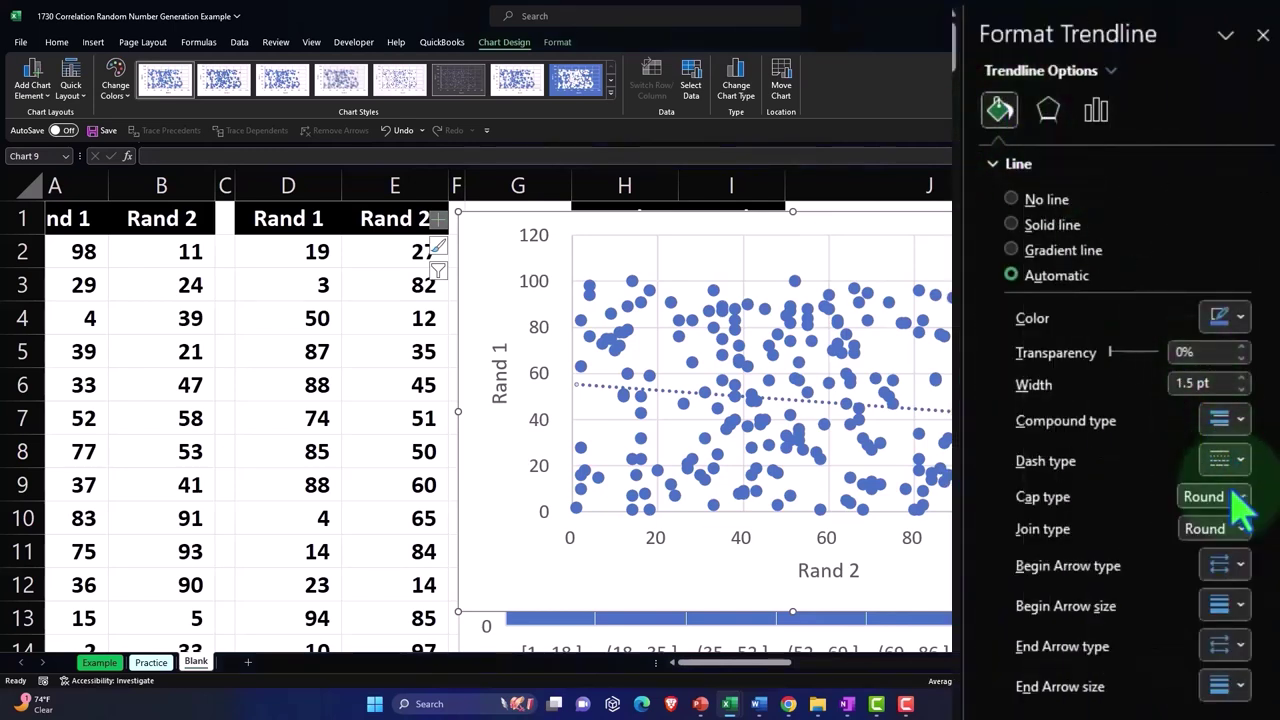
left_click(1236, 318)
left_click(1138, 534)
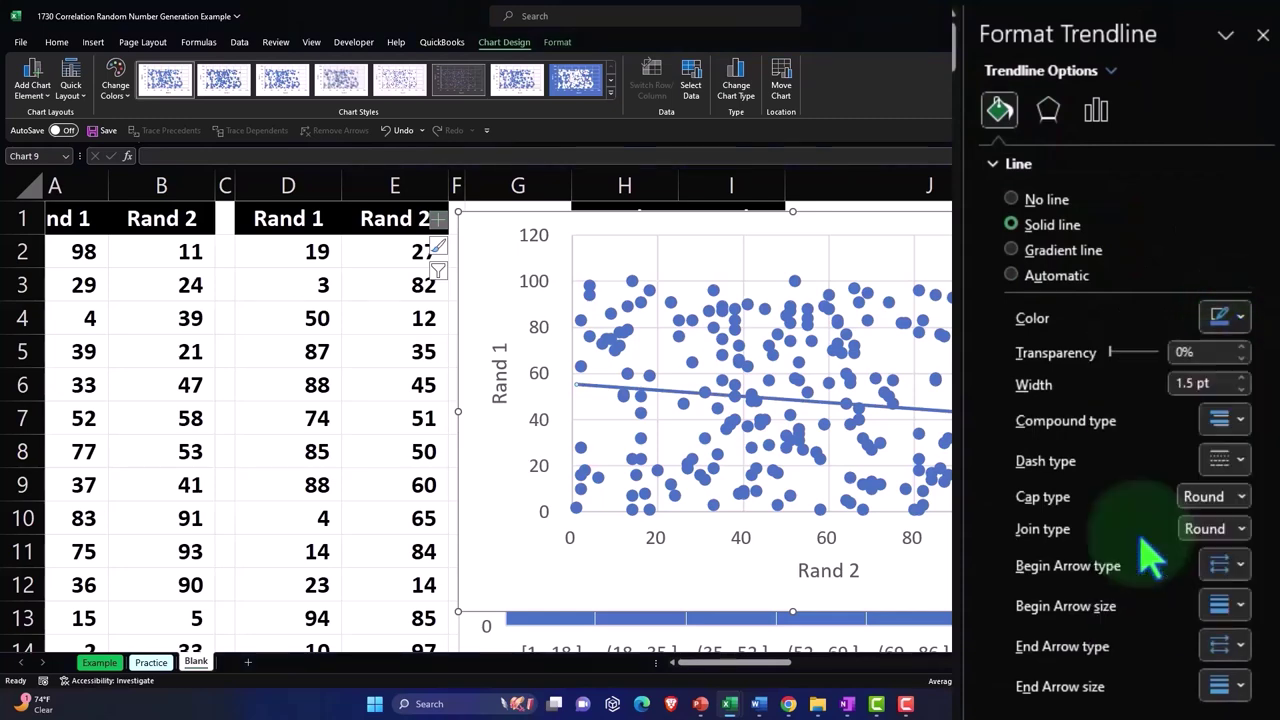
left_click(1263, 36)
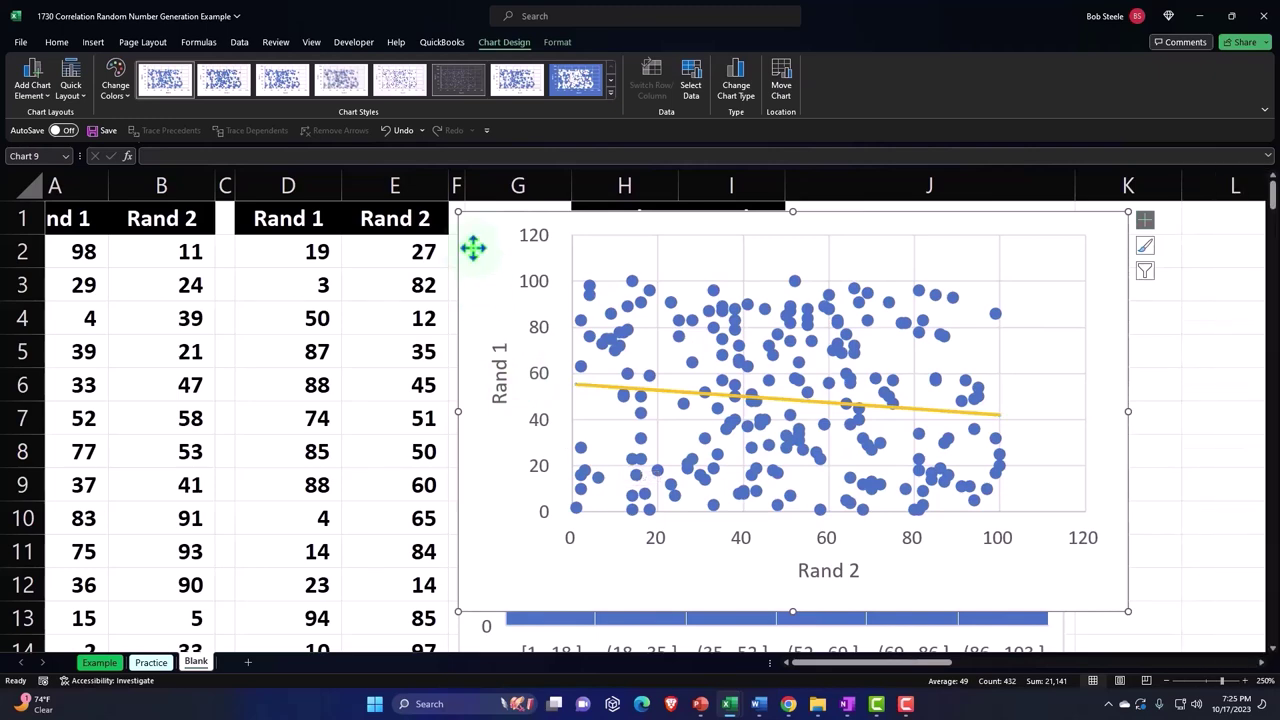
Drag the gold-trendline scatter chart down below the other scatter plot, uncovering the Rand 2 scatter
left_click_drag(474, 249, 474, 534)
scroll(483, 440, "down", 1)
mouse_move(483, 440)
left_mouse_down()
mouse_move(476, 543)
mouse_move(528, 440)
left_mouse_up()
scroll(466, 586, "down", 2)
scroll(543, 449, "down", 1)
scroll(543, 423, "down", 2)
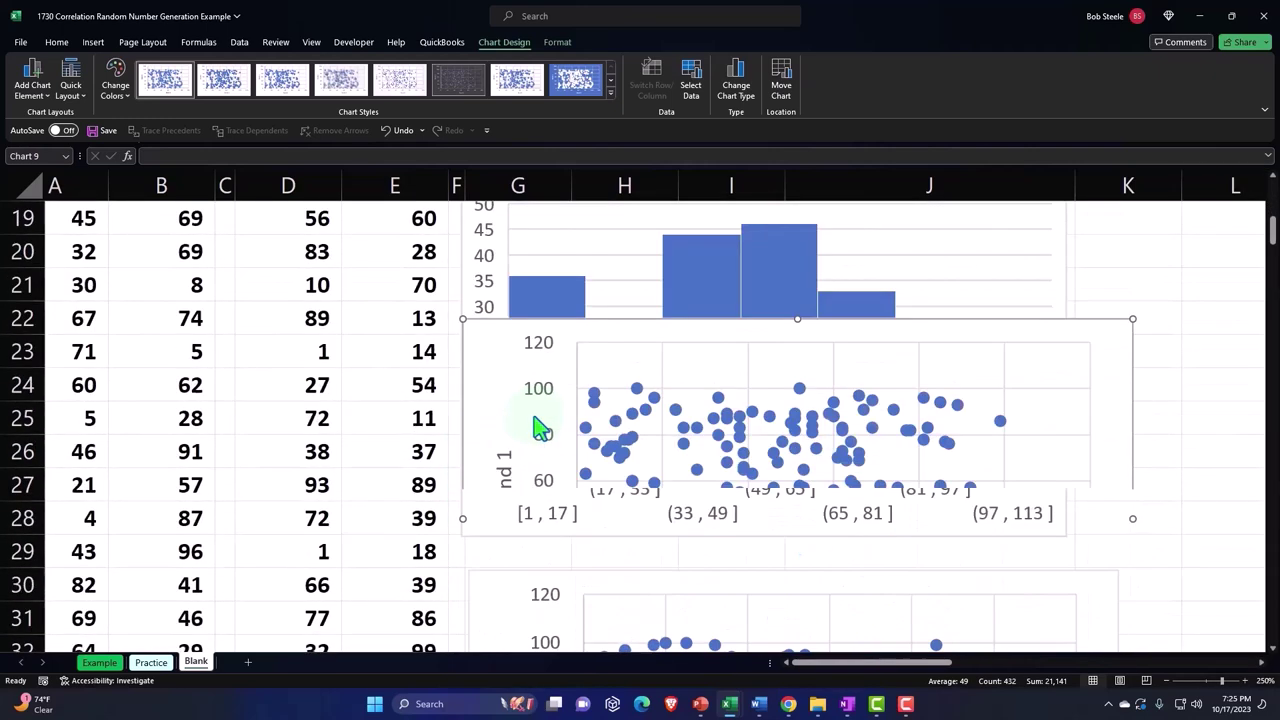
scroll(486, 300, "down", 1)
scroll(480, 560, "down", 1)
scroll(505, 390, "down", 1)
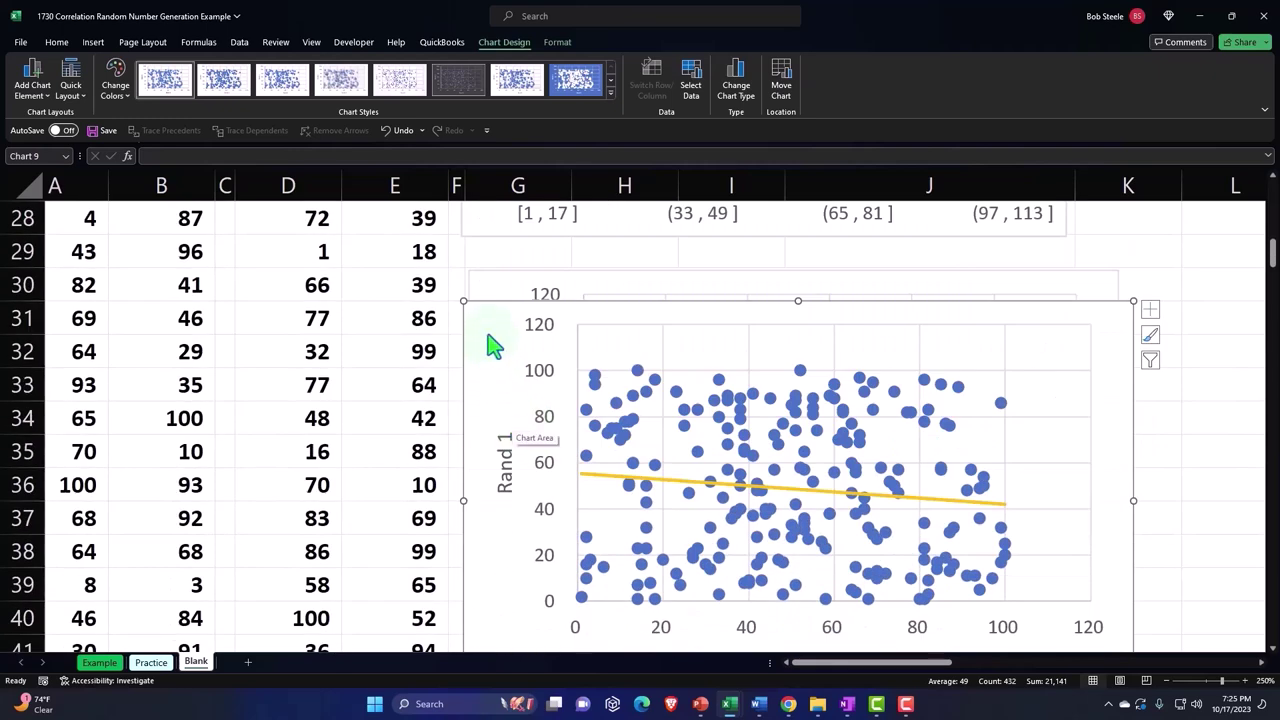
left_click_drag(528, 440, 503, 640)
scroll(522, 472, "down", 3)
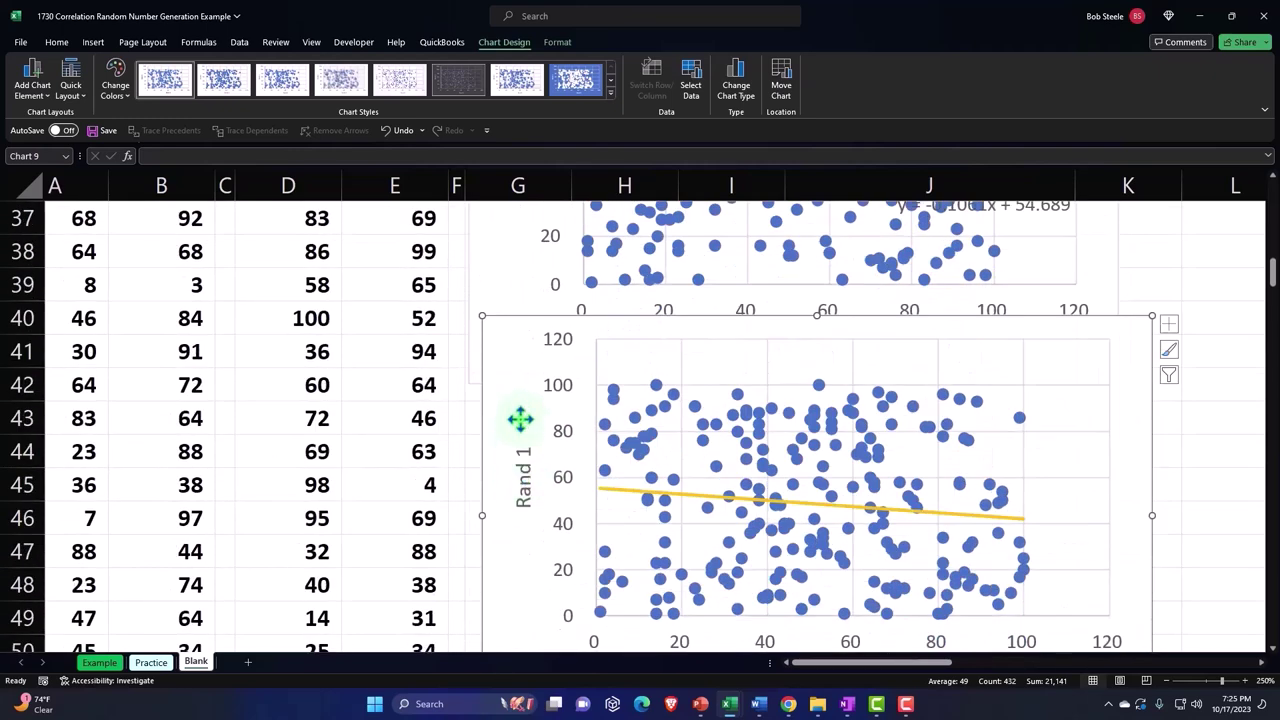
left_click_drag(503, 371, 497, 446)
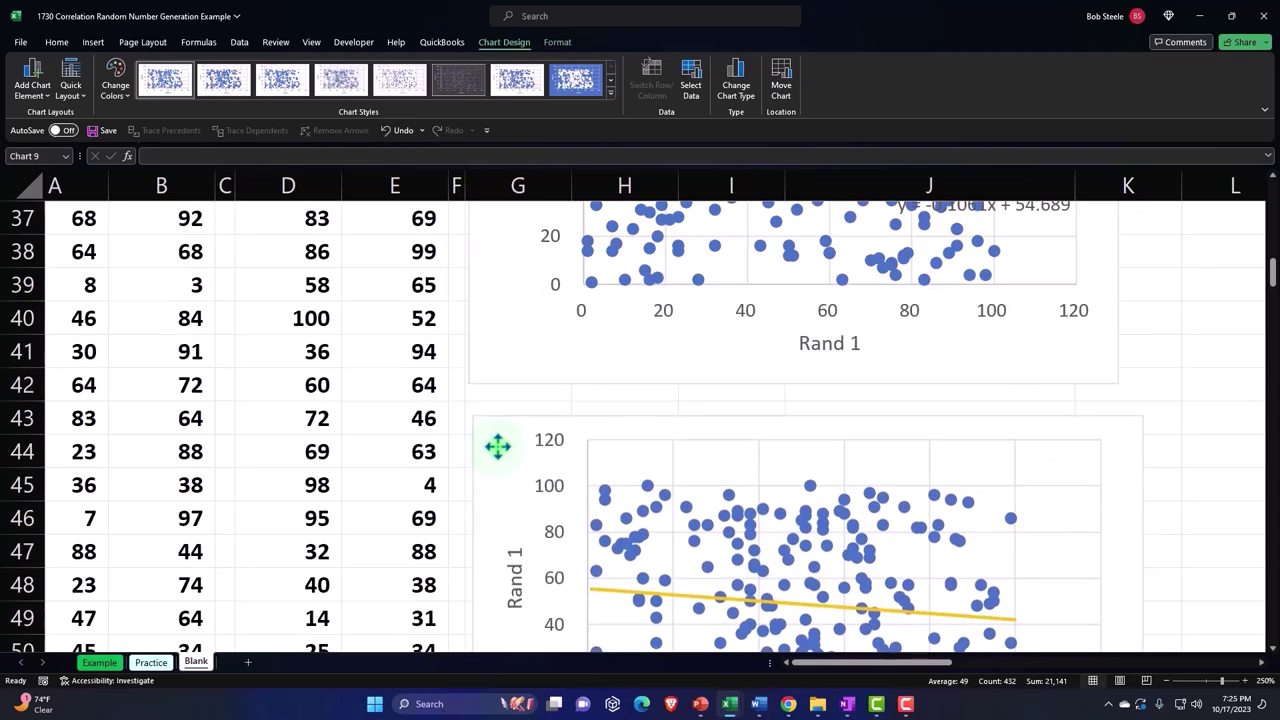
mouse_move(930, 508)
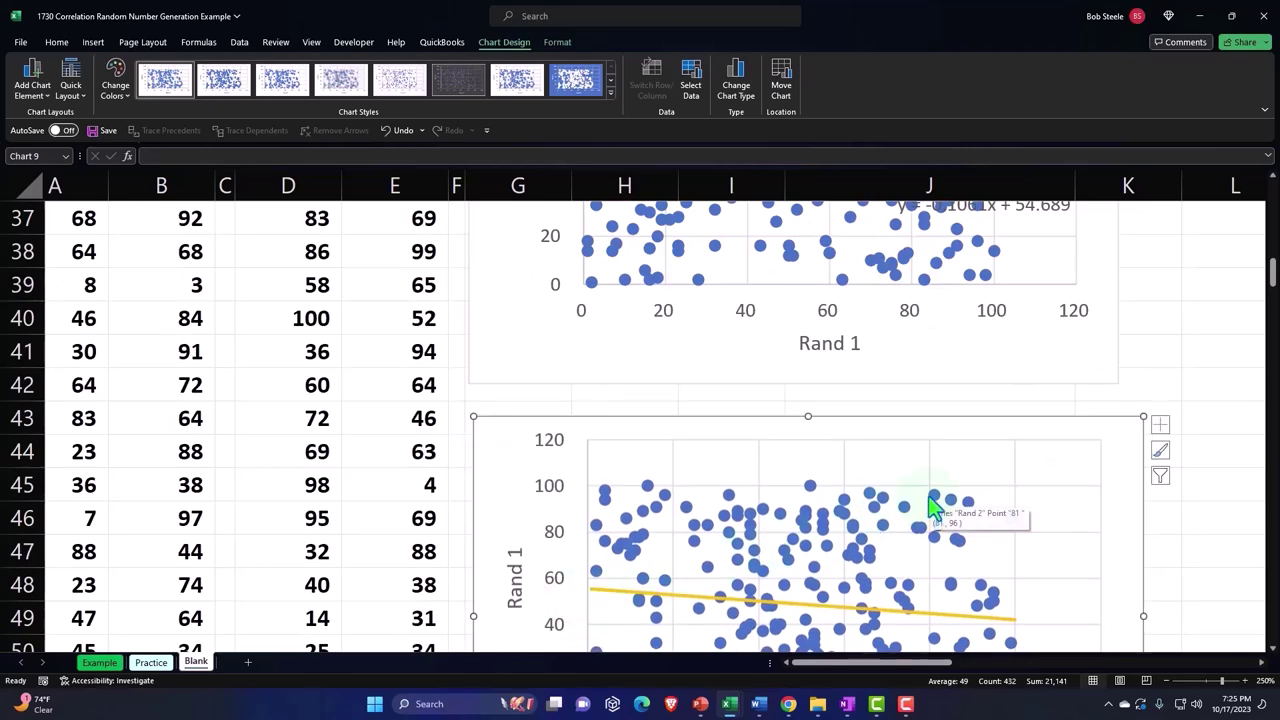
scroll(930, 508, "up", 6)
scroll(937, 514, "up", 6)
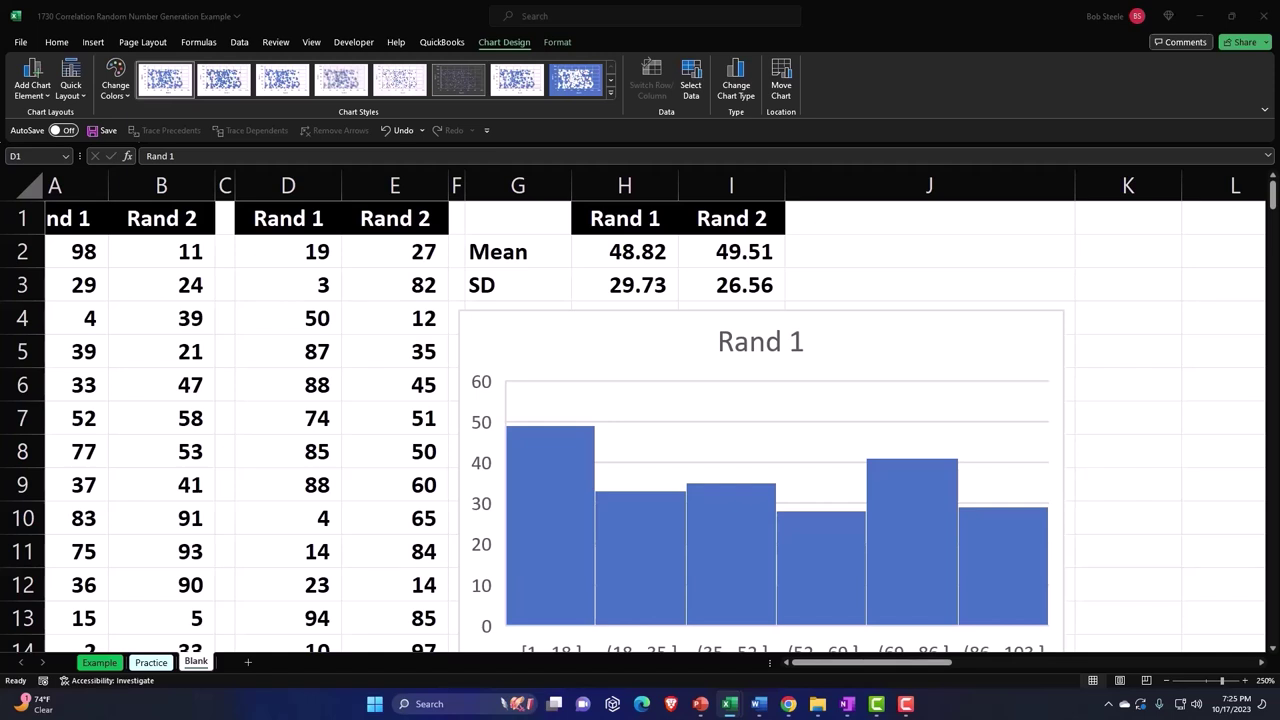
Leave the chart by selecting cell K2, then move up to K1 for a header
left_click(1157, 259)
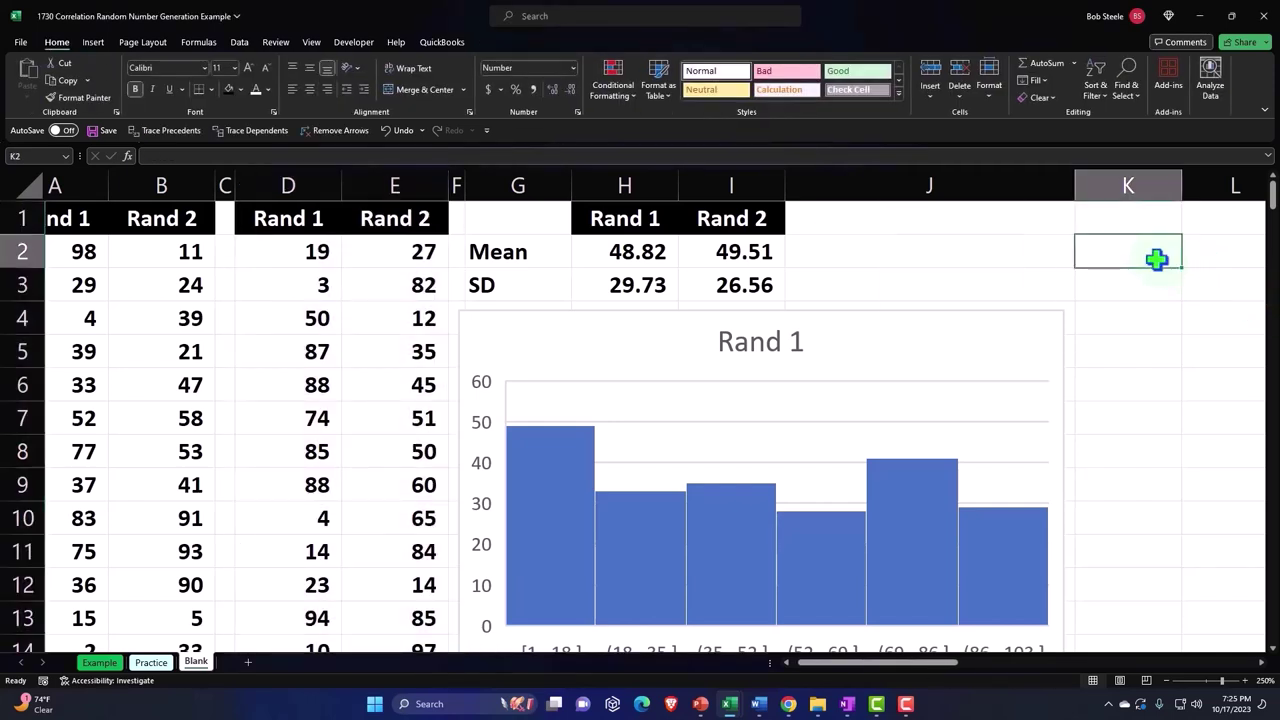
scroll(1140, 403, "down", 3)
scroll(1137, 403, "down", 4)
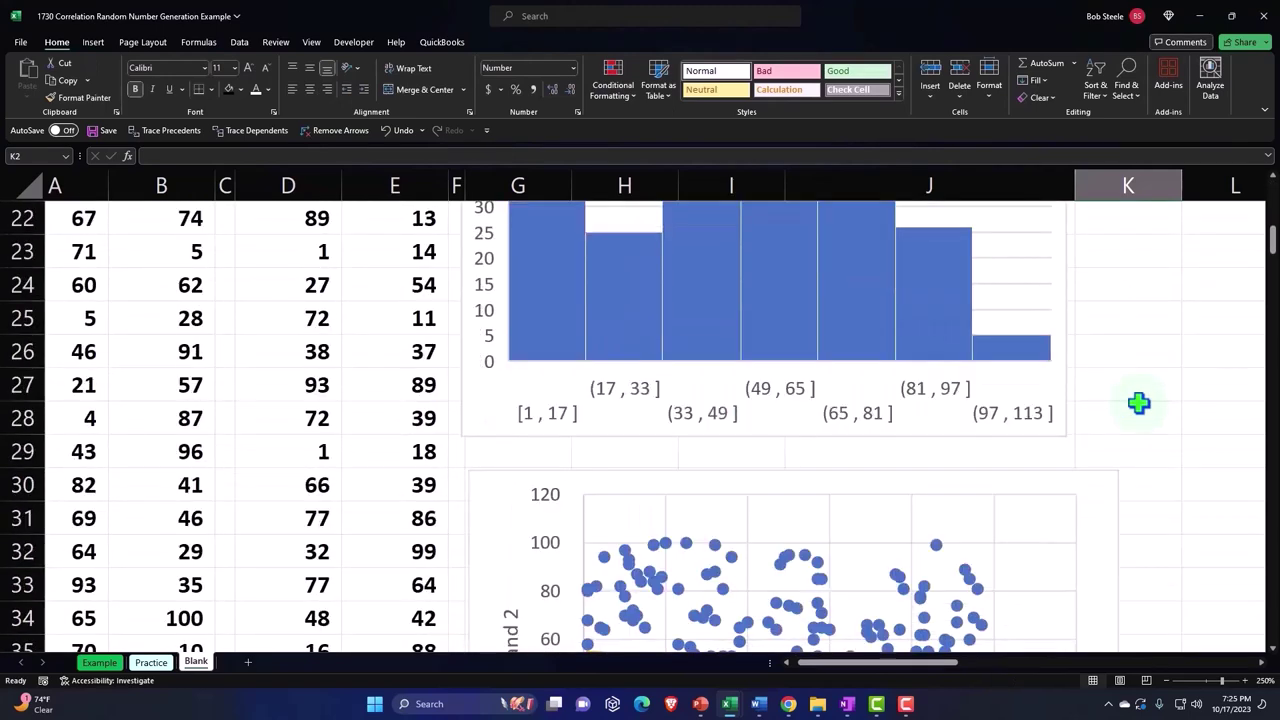
scroll(1137, 403, "down", 2)
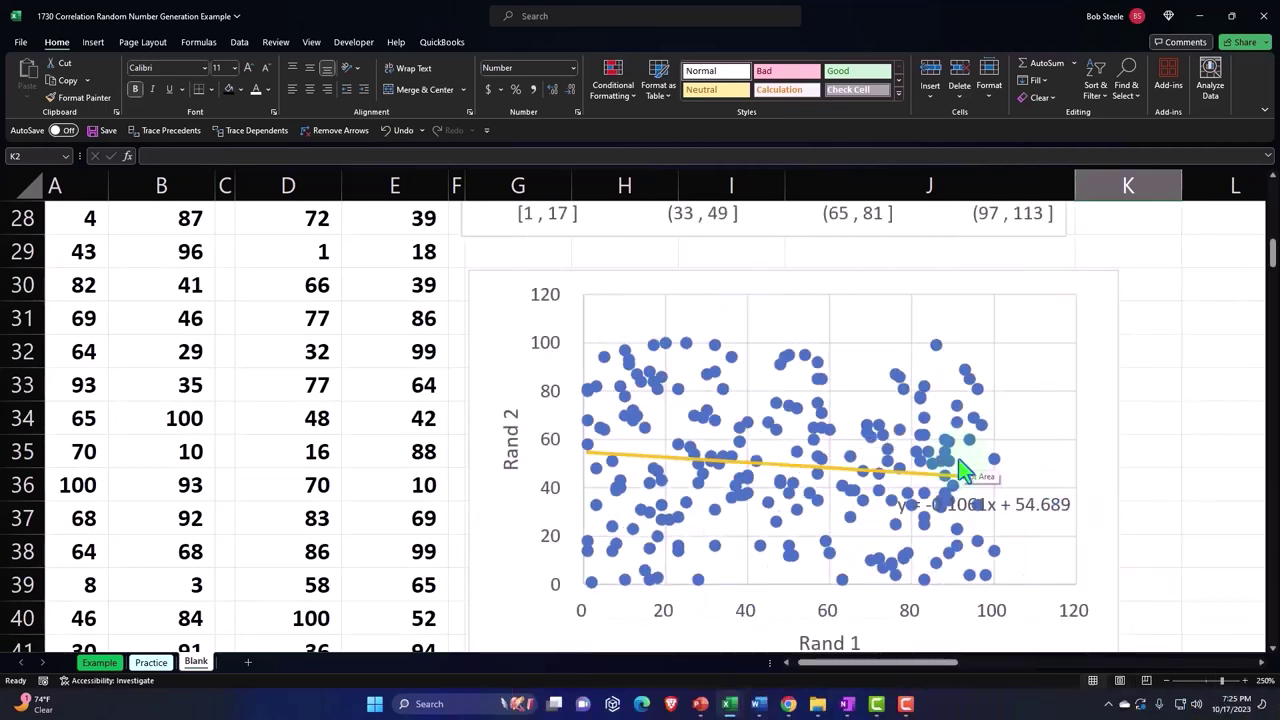
scroll(958, 470, "up", 5)
scroll(958, 470, "up", 4)
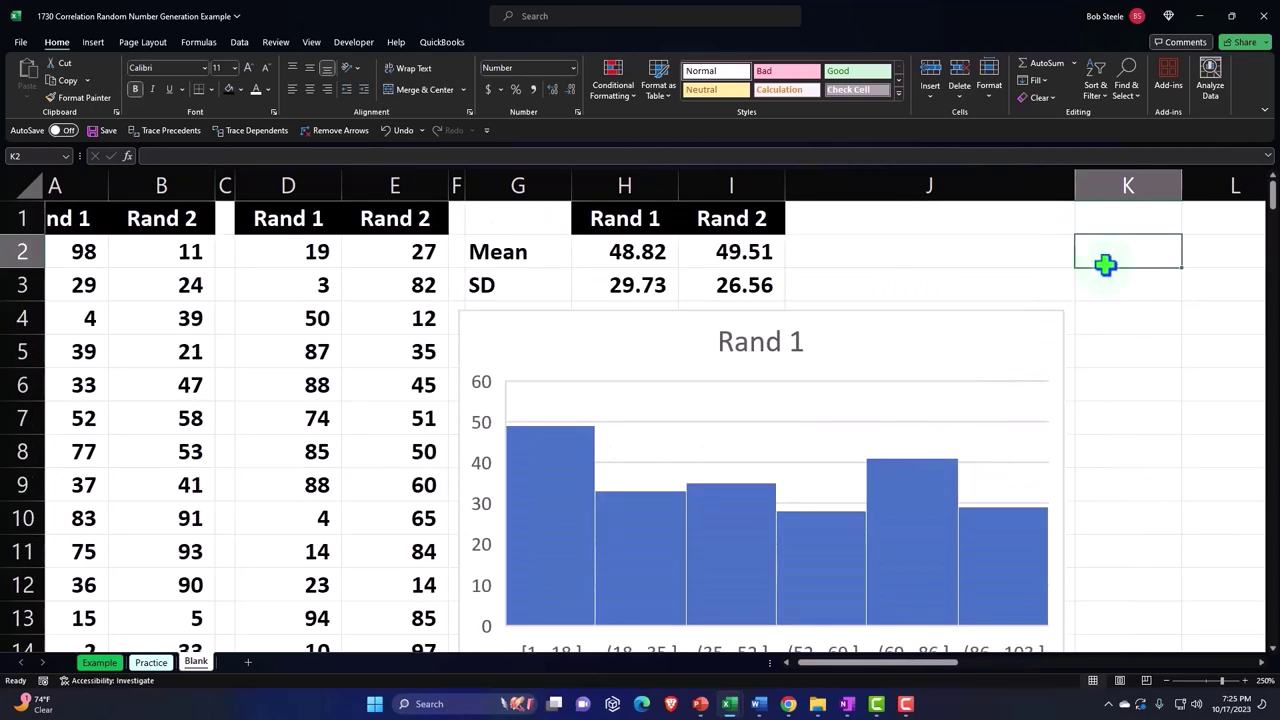
scroll(1105, 264, "right", 3)
scroll(1105, 264, "right", 2)
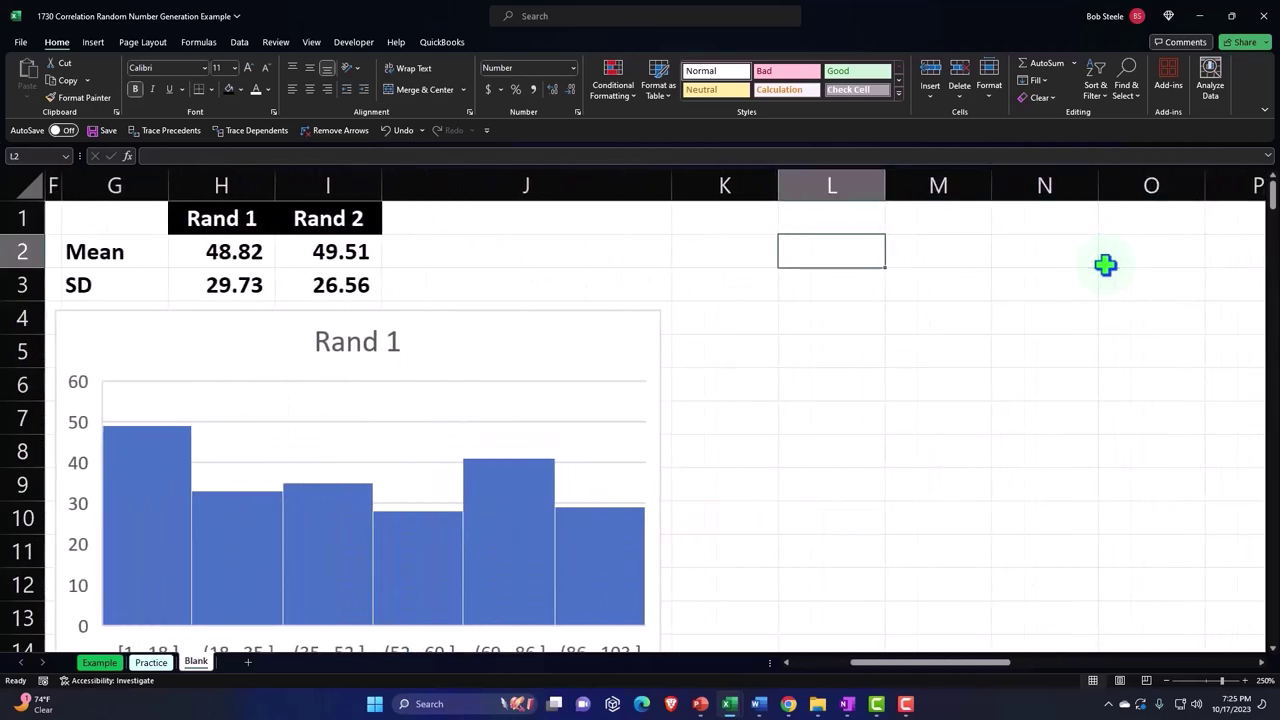
key("Up")
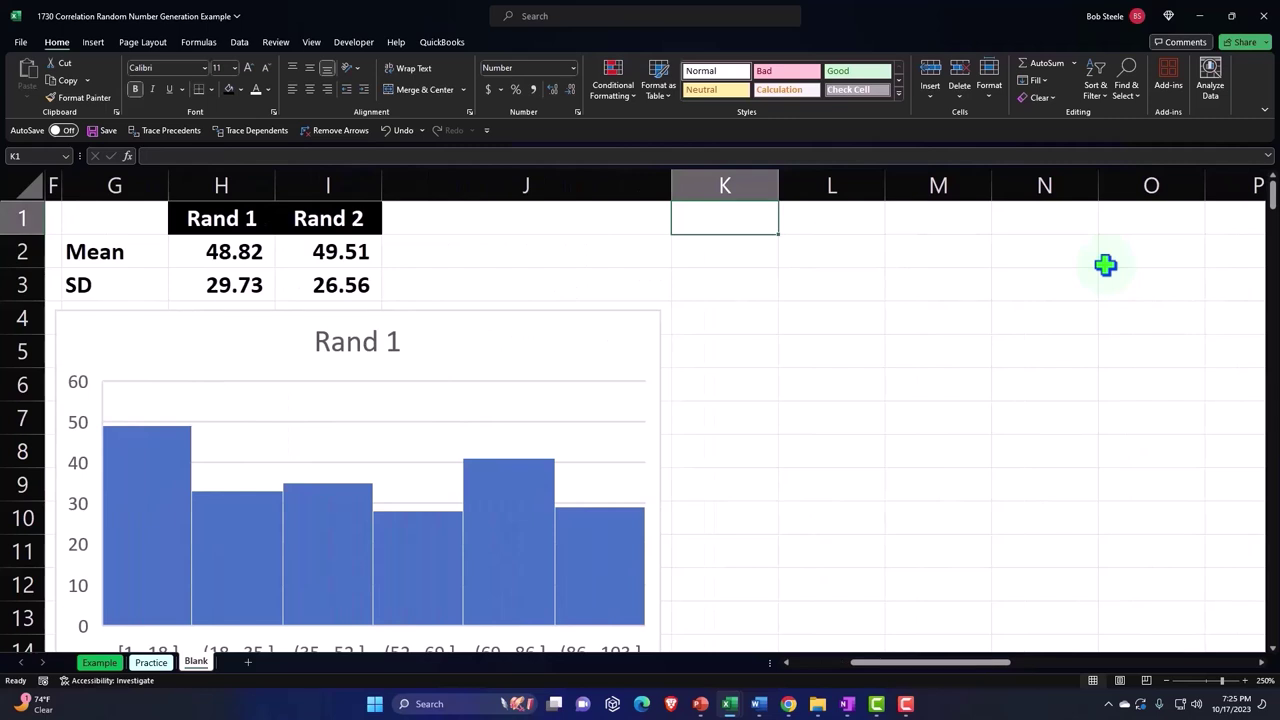
Enter the headers 'Set 1' in K1 and 'Set 2' in L1
type("Set")
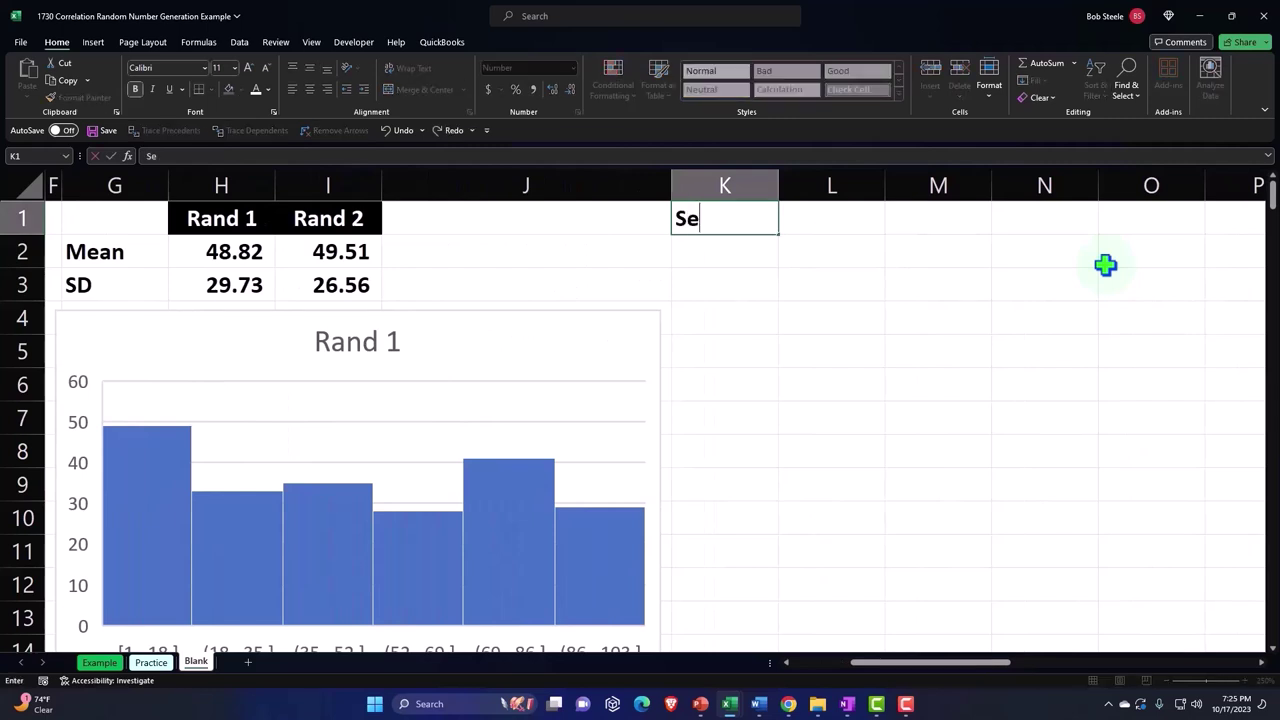
key("Tab")
type("S")
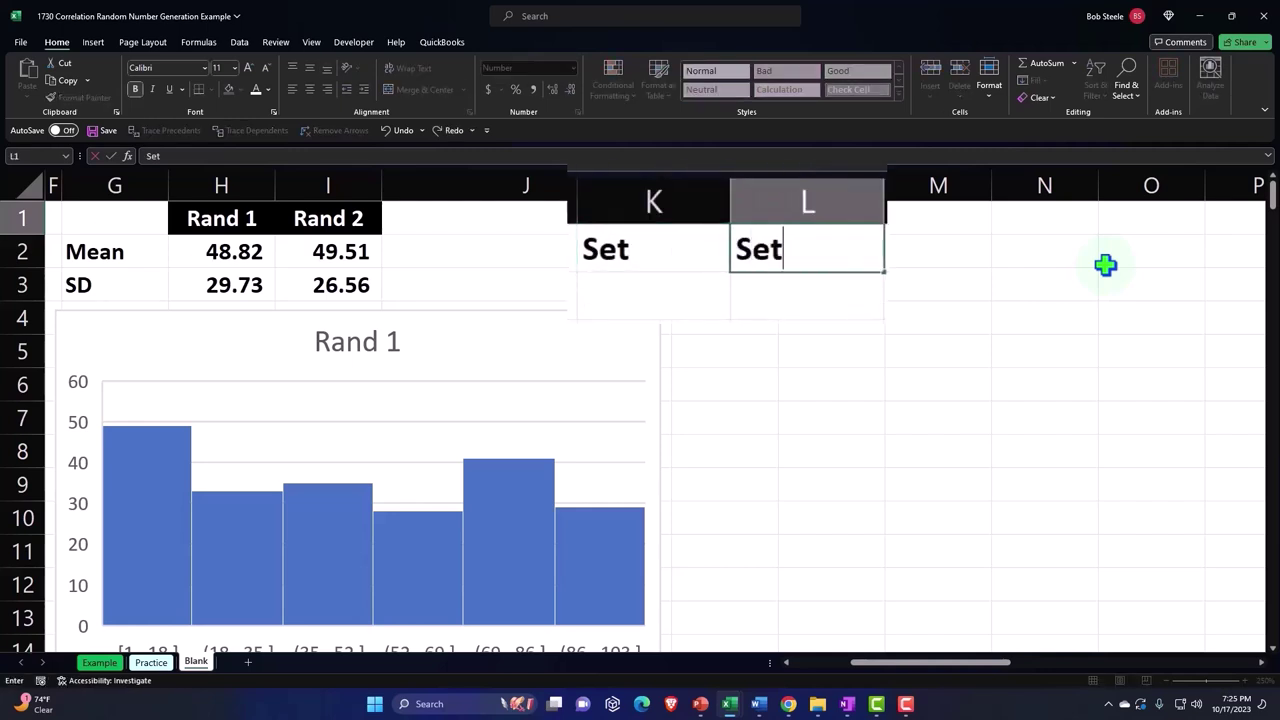
double_click(695, 247)
type("1")
key("Return")
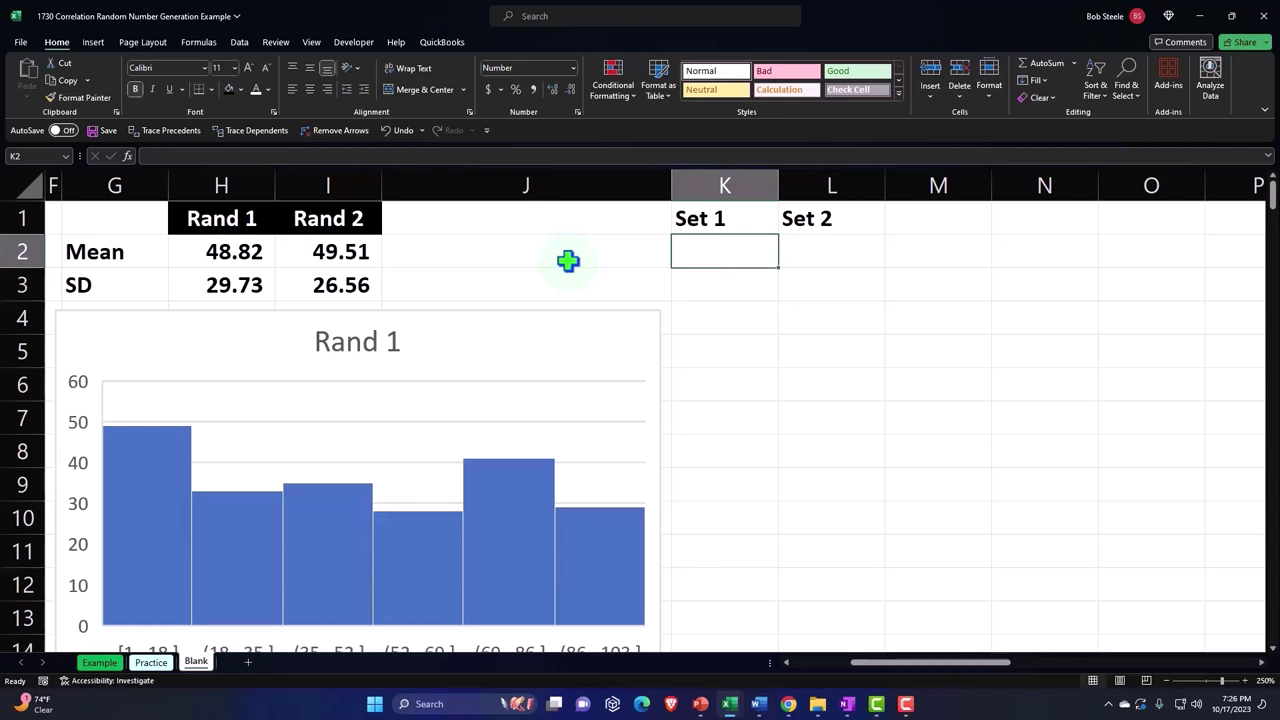
key("BackSpace")
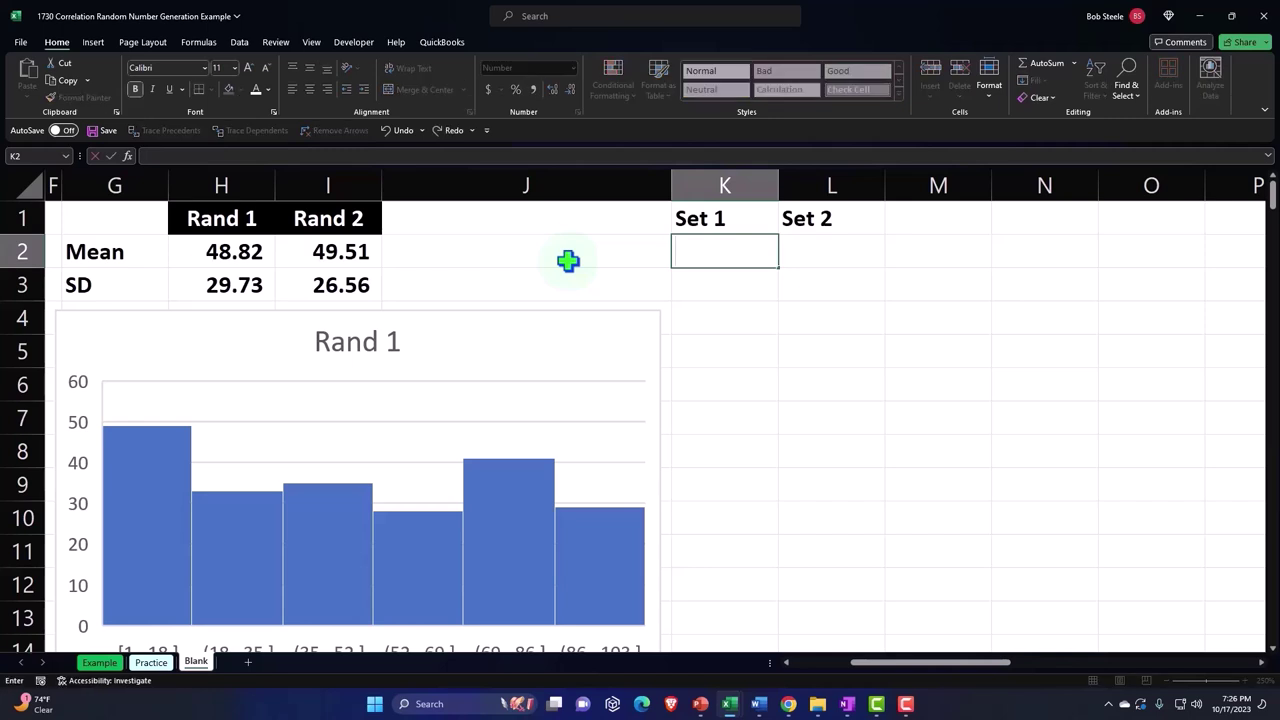
Enter 5 and 10 in K2:K3 and fill the series of multiples of 5 down column K
left_click(920, 471)
left_click(727, 252)
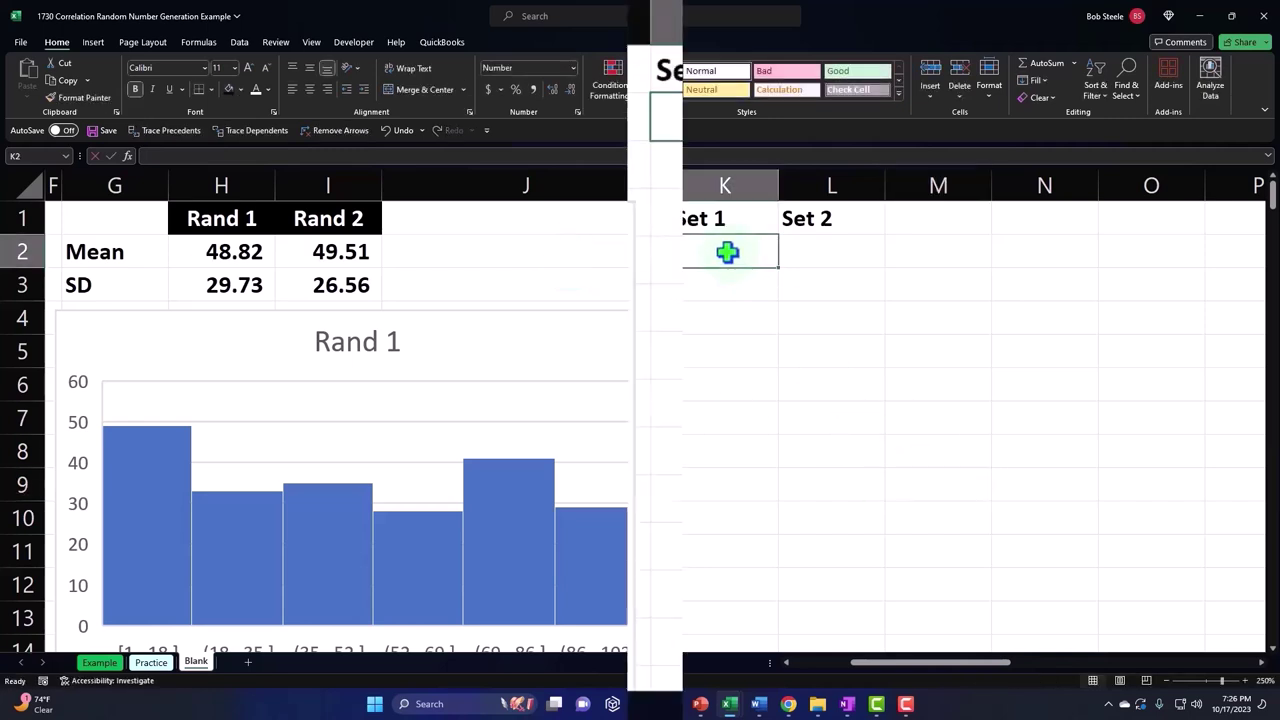
type("5")
key("Return")
type("10")
key("Return")
left_click_drag(727, 252, 727, 285)
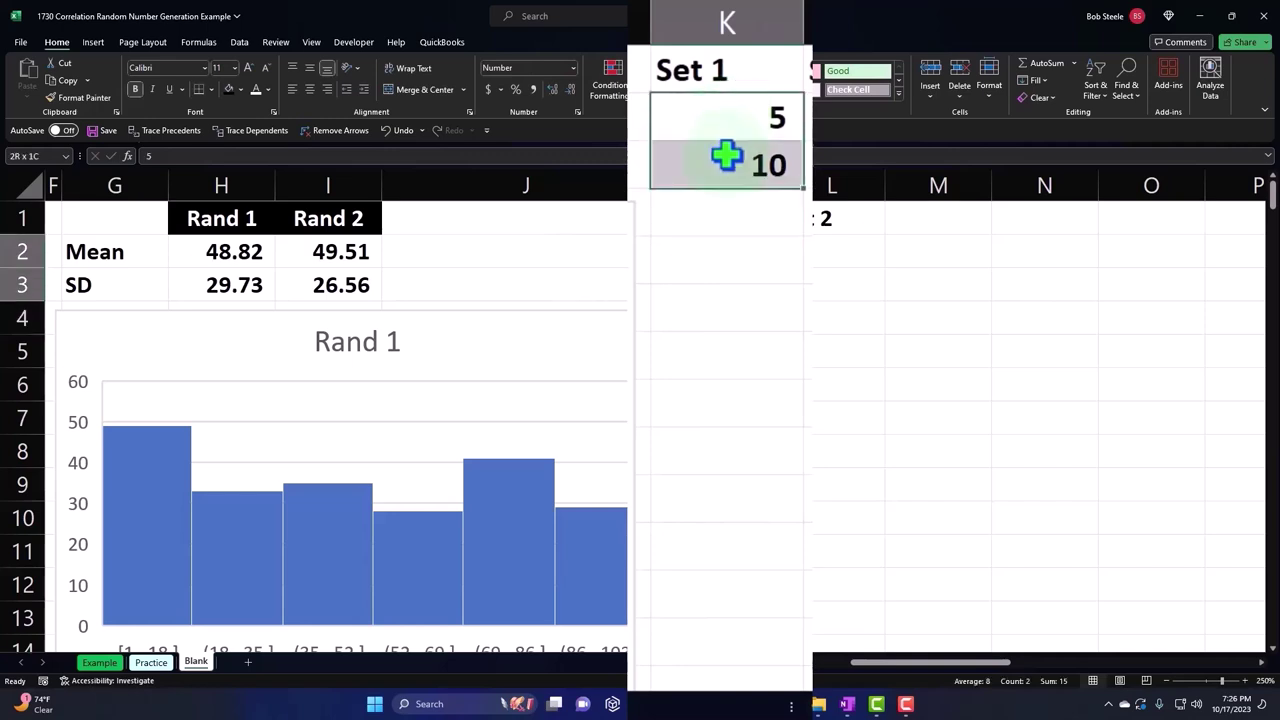
left_click_drag(804, 188, 808, 634)
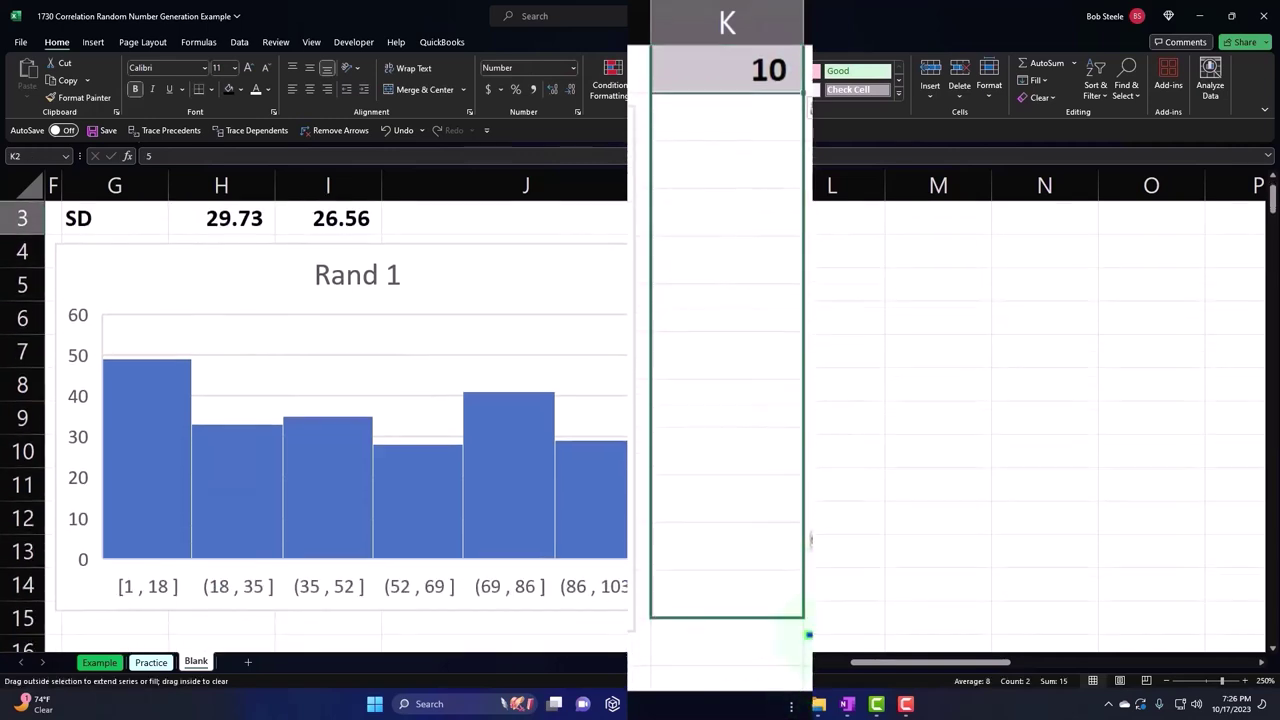
left_click_drag(811, 540, 806, 618)
Copy the 5–100 run in K2:K21 and paste a second run starting at K22
scroll(795, 300, "up", 3)
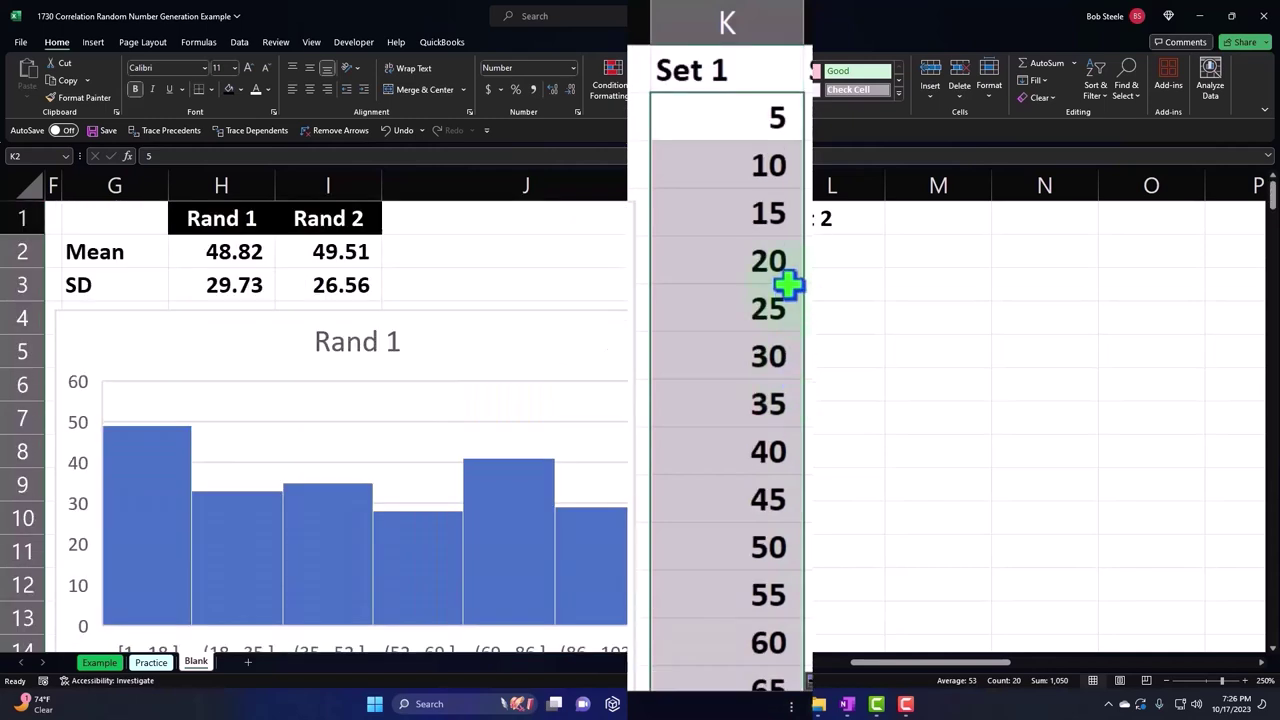
left_click_drag(737, 125, 760, 628)
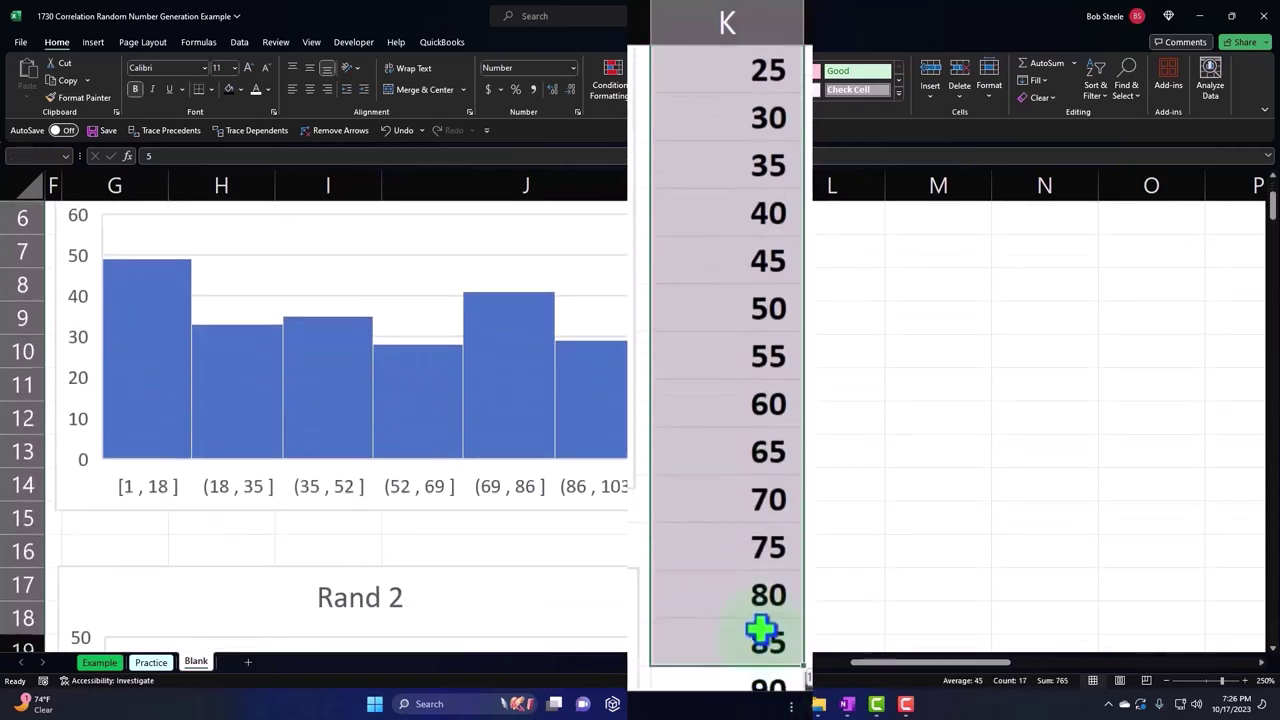
left_click_drag(760, 628, 763, 575)
key("ctrl+c")
scroll(763, 575, "down", 2)
left_click(743, 363)
key("ctrl+v")
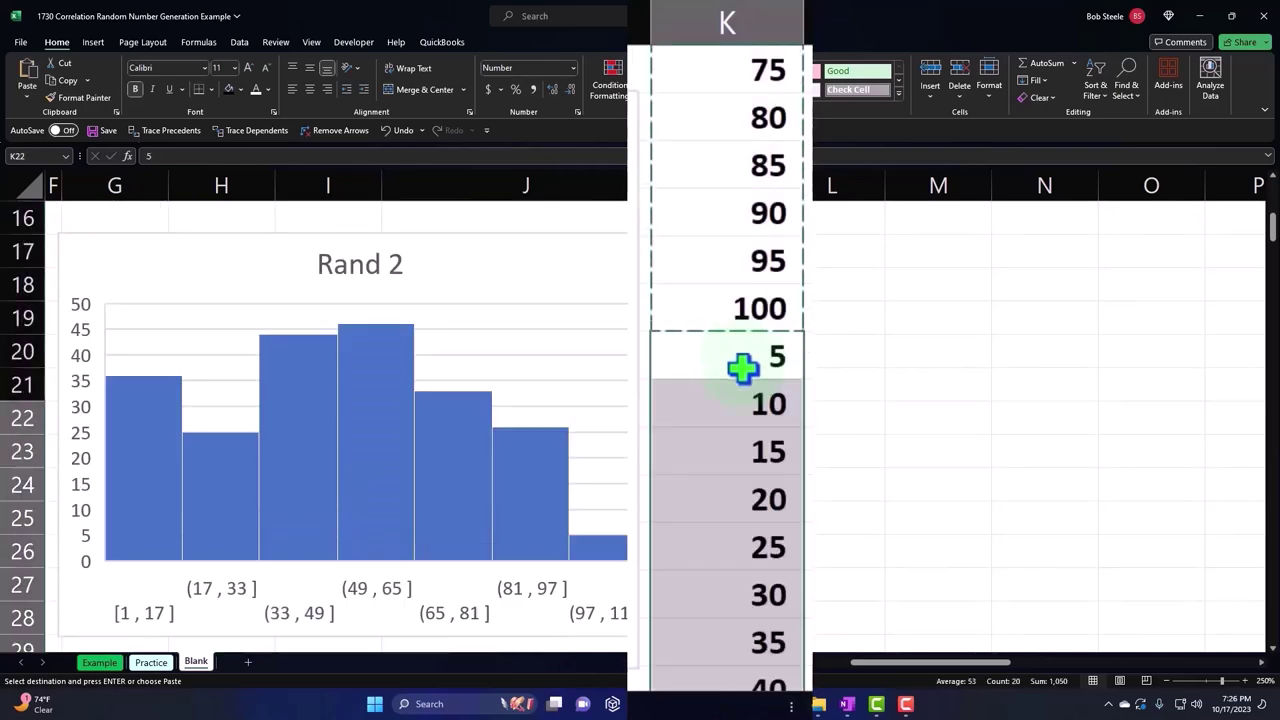
Move the upper Rand 1 scatter chart slightly to the left
scroll(749, 543, "down", 4)
scroll(769, 457, "down", 4)
left_click(760, 168)
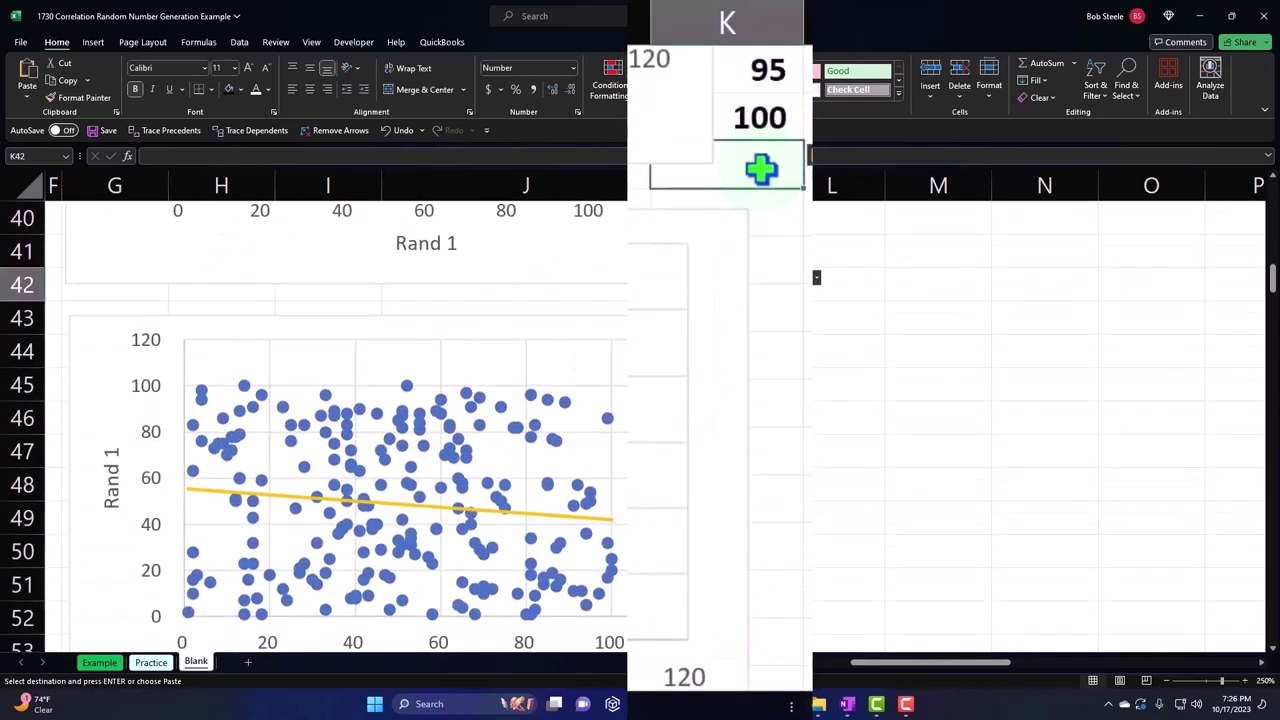
left_click_drag(711, 423, 646, 417)
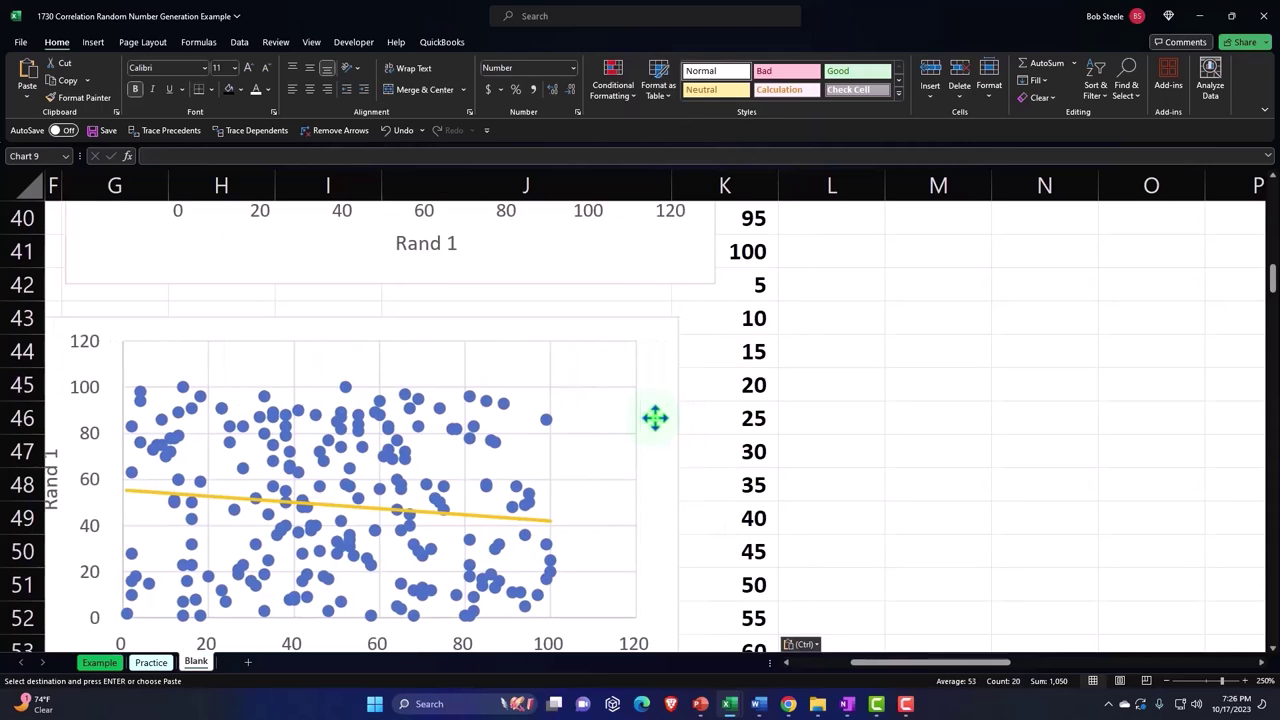
left_click(651, 274)
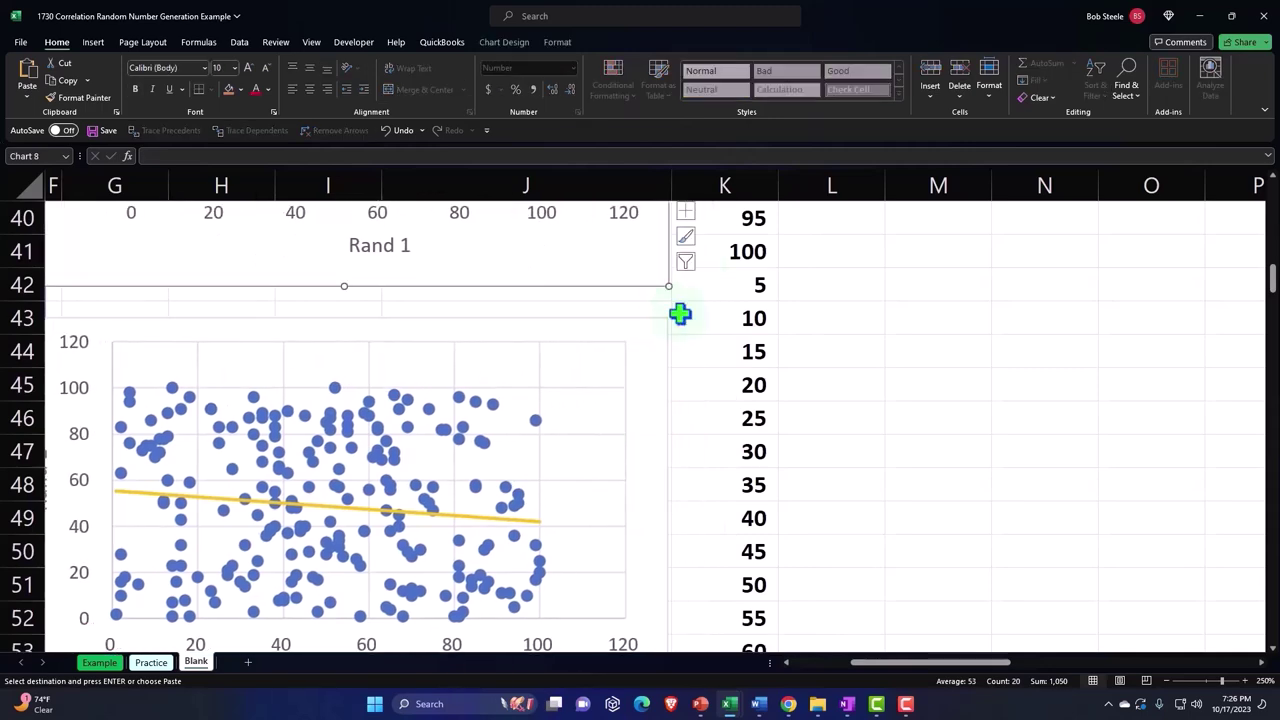
Paste three more 5–100 runs below the last 100 in Set 1
scroll(763, 423, "down", 4)
left_click(768, 545)
key("ctrl+v")
scroll(775, 543, "down", 4)
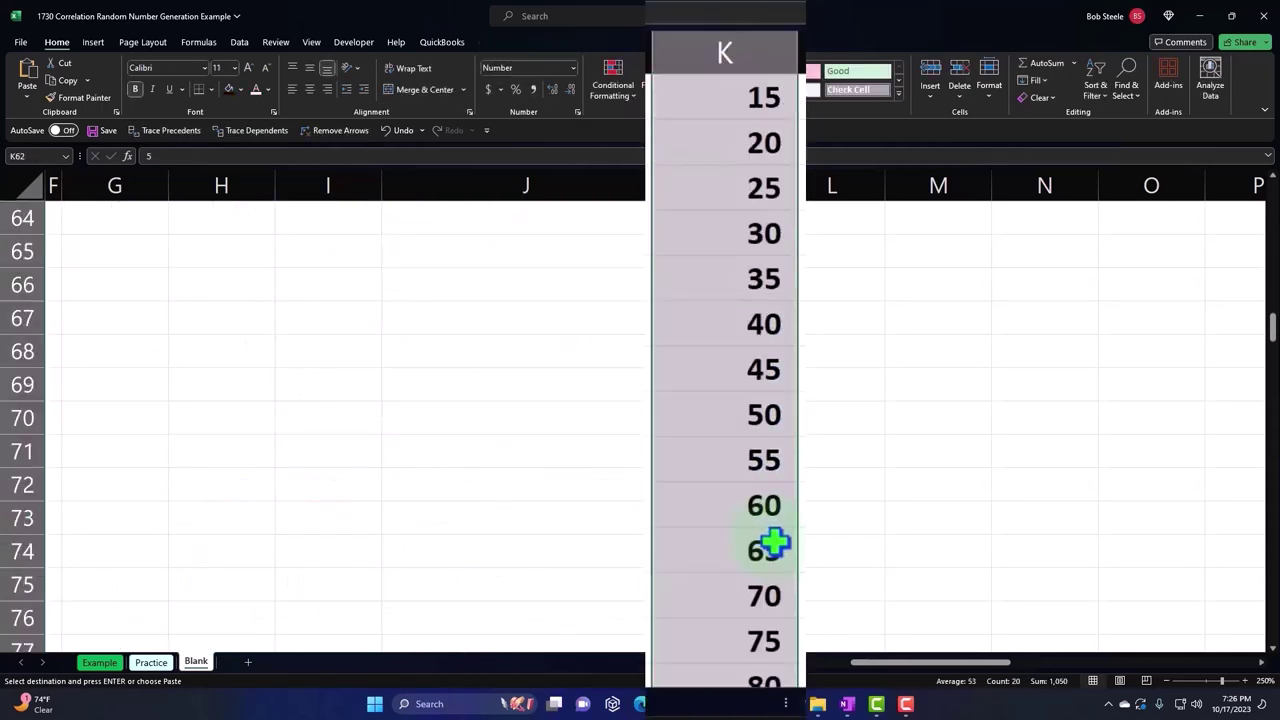
scroll(770, 560, "down", 1)
scroll(760, 540, "down", 2)
left_click(749, 511)
key("ctrl+v")
scroll(749, 512, "down", 3)
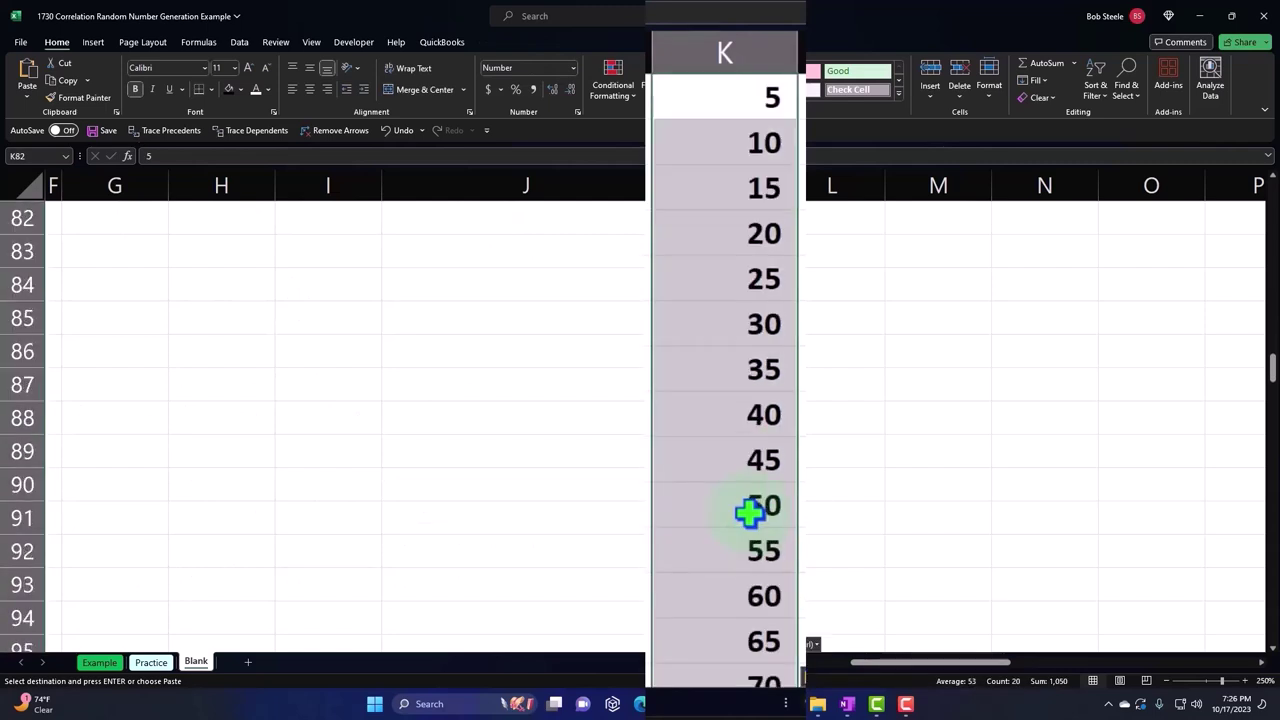
scroll(749, 512, "down", 3)
left_click(745, 582)
key("ctrl+v")
Paste four more 5–100 runs, then delete the surplus 80–100 values below row 216
scroll(731, 531, "down", 4)
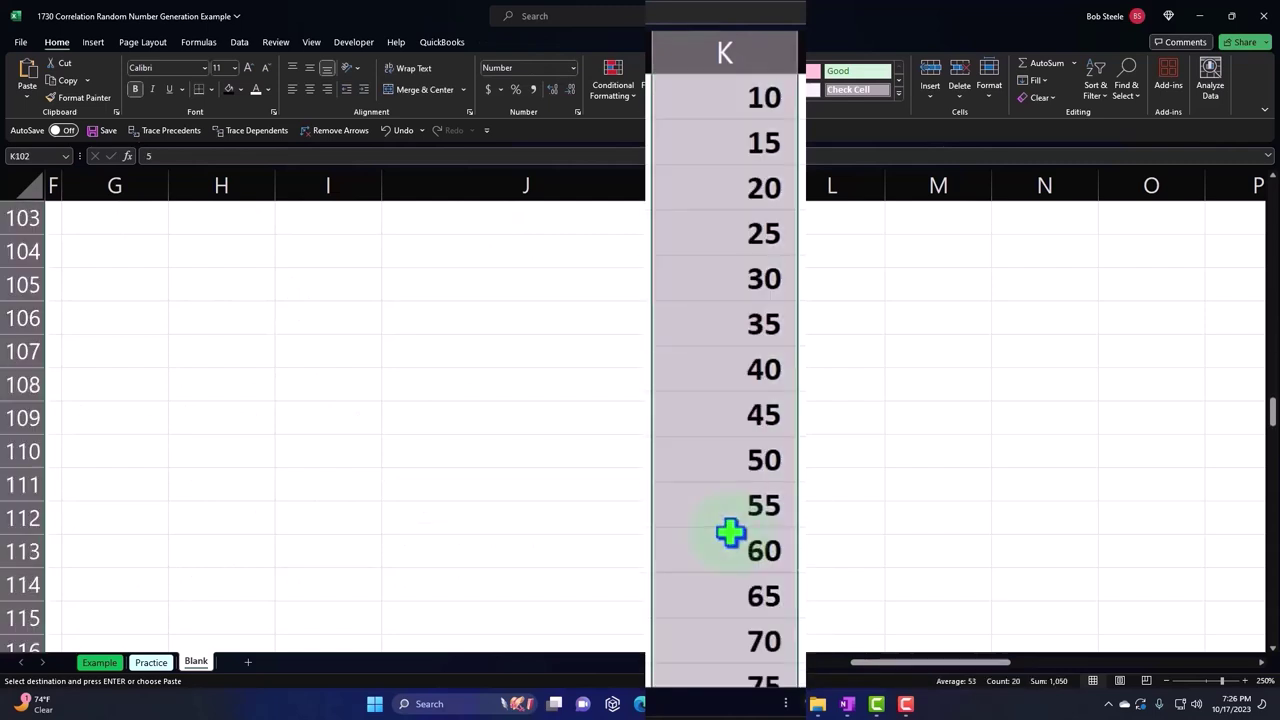
scroll(752, 590, "down", 3)
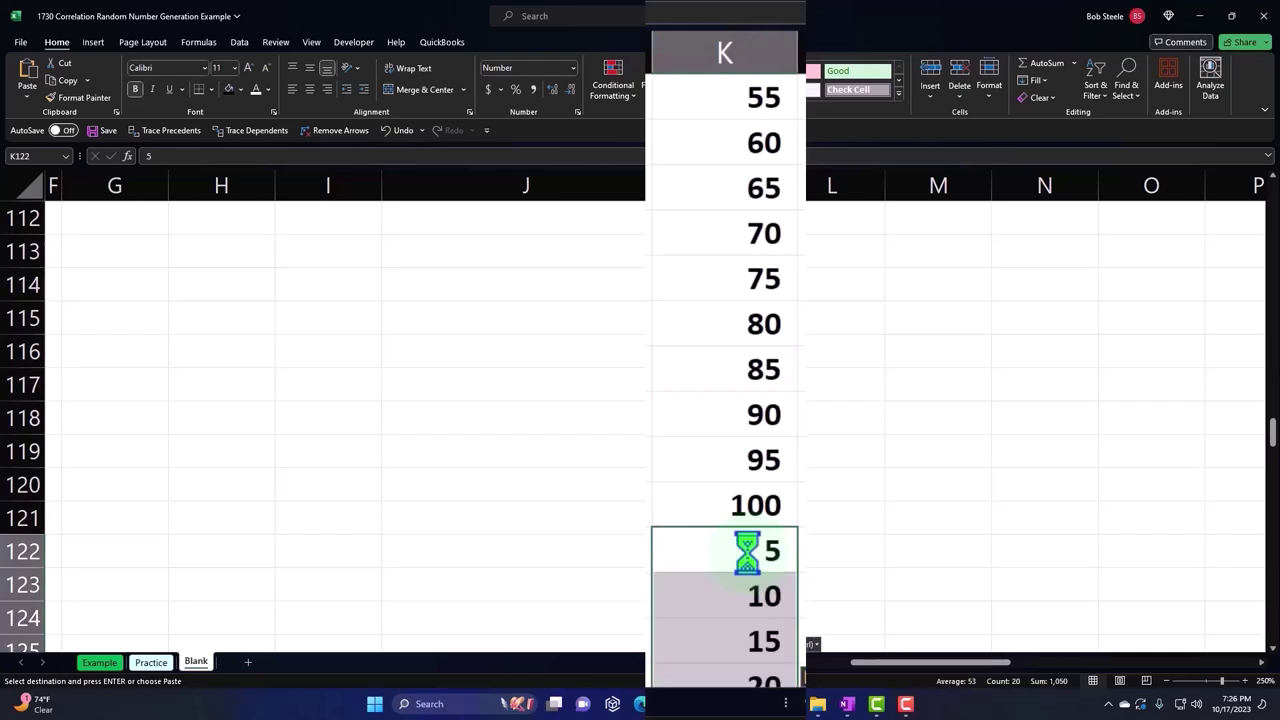
scroll(747, 553, "down", 4)
scroll(747, 553, "down", 3)
scroll(745, 510, "down", 2)
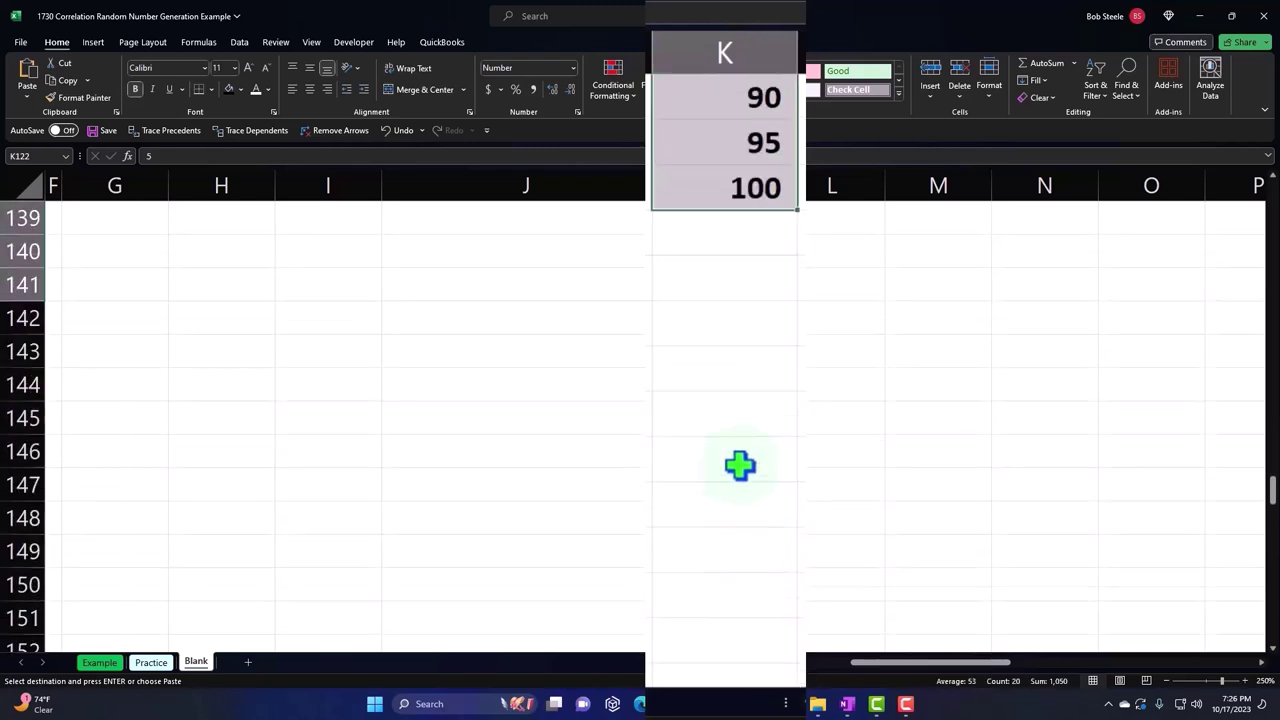
left_click(735, 235)
key("ctrl+v")
scroll(731, 250, "down", 4)
scroll(731, 290, "down", 2)
left_click(731, 326)
key("ctrl+v")
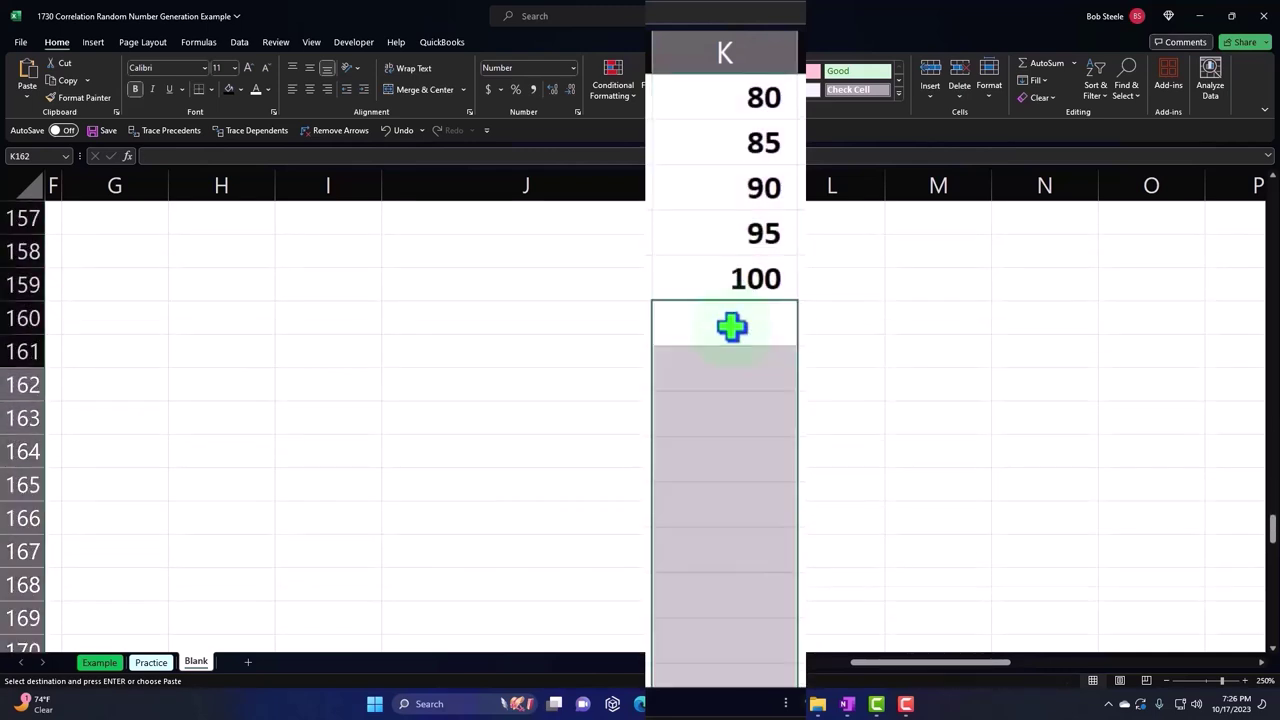
scroll(731, 329, "down", 3)
scroll(731, 331, "down", 4)
left_click(729, 277)
key("ctrl+v")
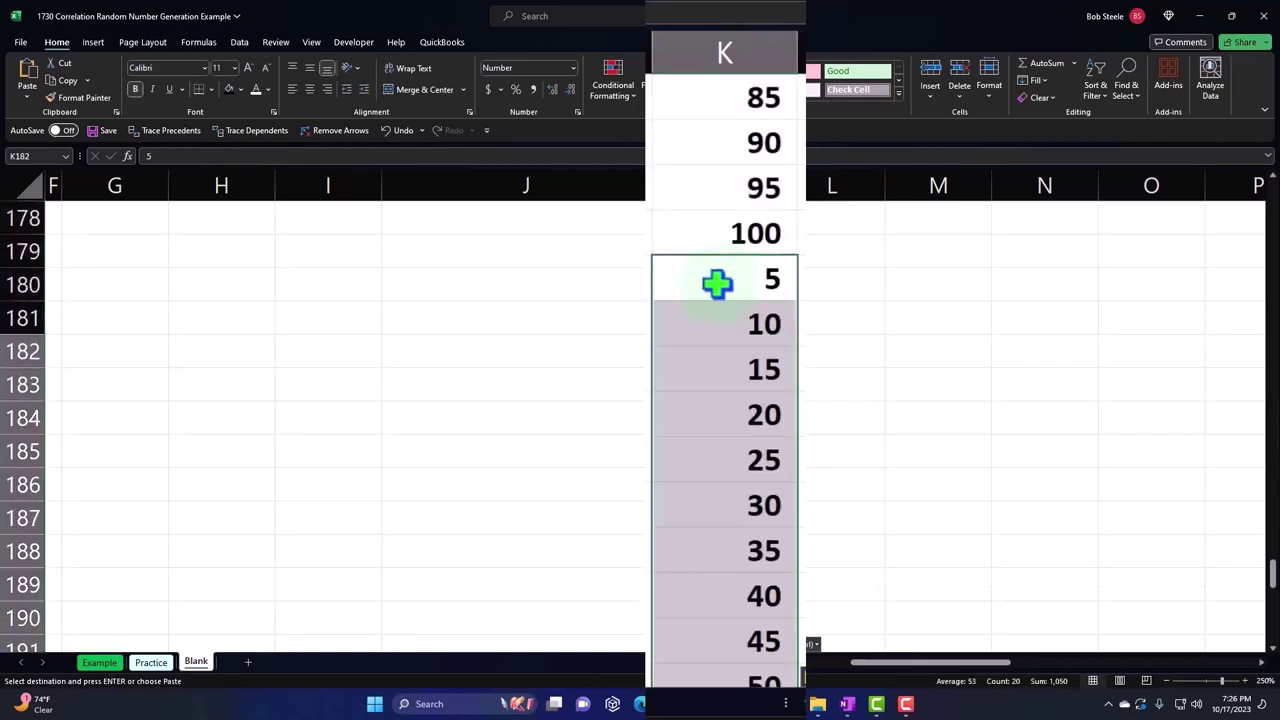
scroll(716, 284, "down", 4)
scroll(714, 300, "down", 2)
left_click(721, 362)
key("ctrl+v")
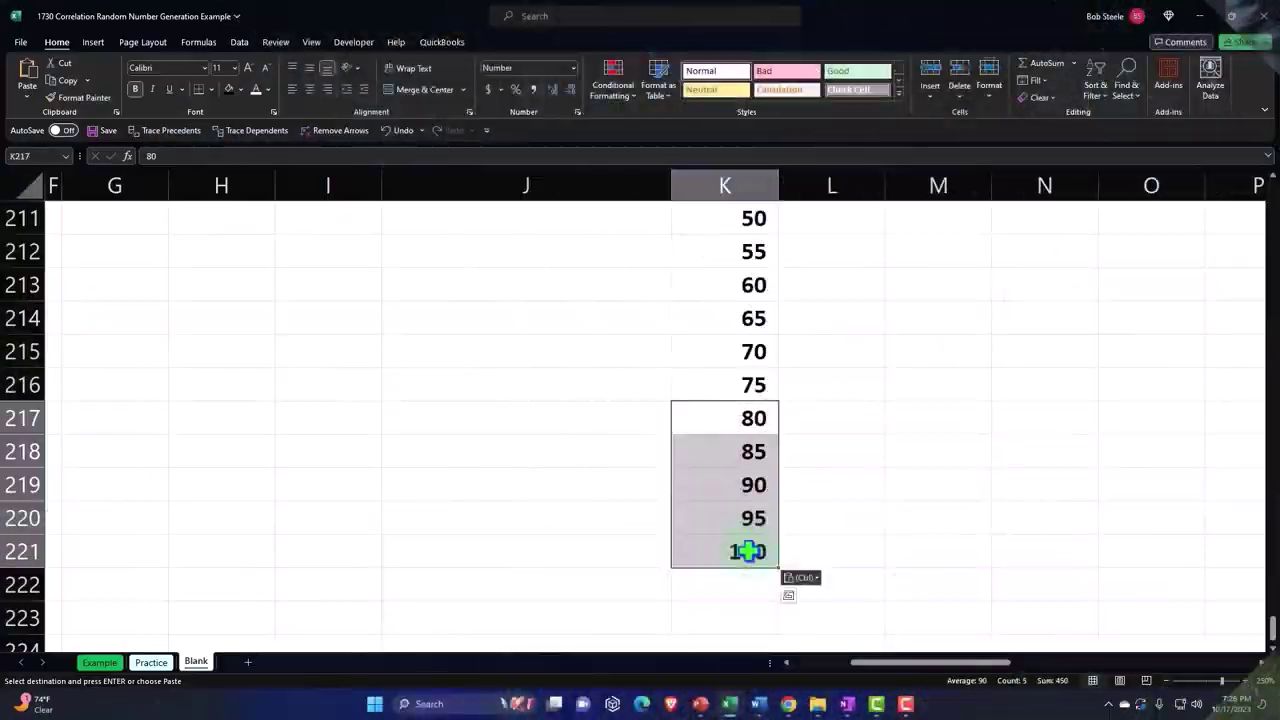
key("Delete")
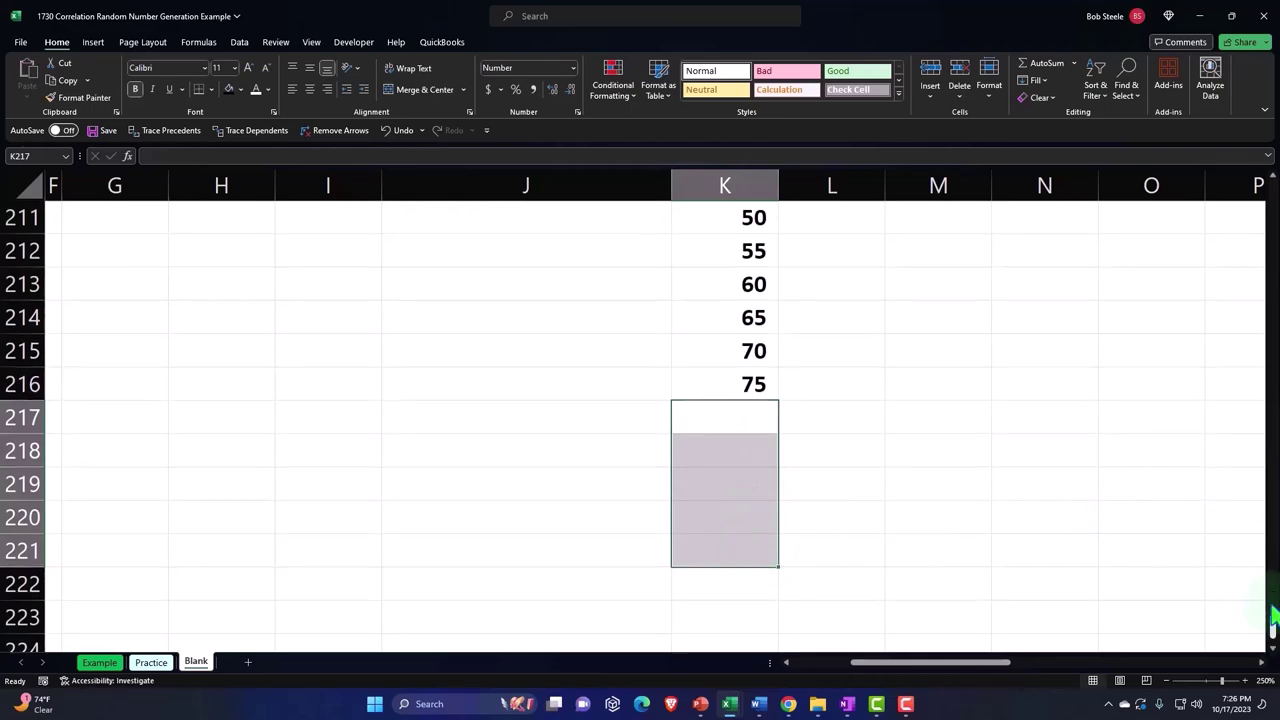
left_click_drag(1272, 632, 1270, 165)
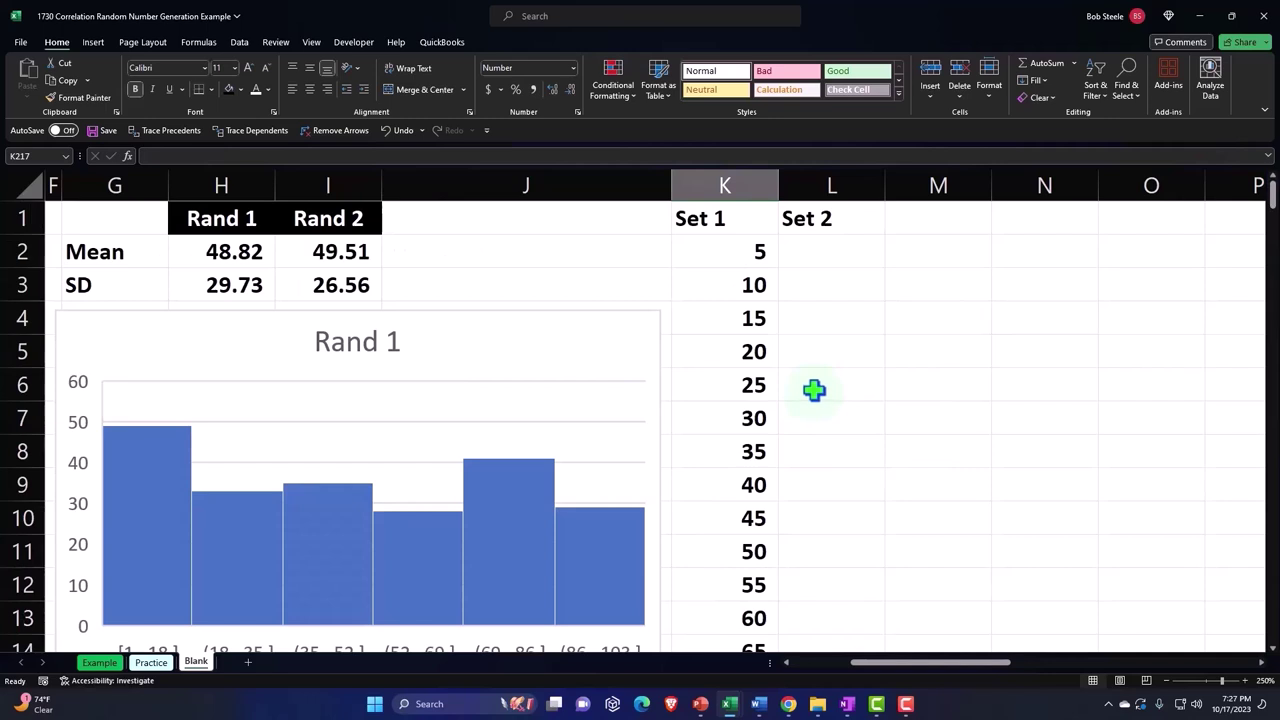
Copy Set 1's first 5–100 run from K2:K21
left_click(819, 451)
left_click(817, 420)
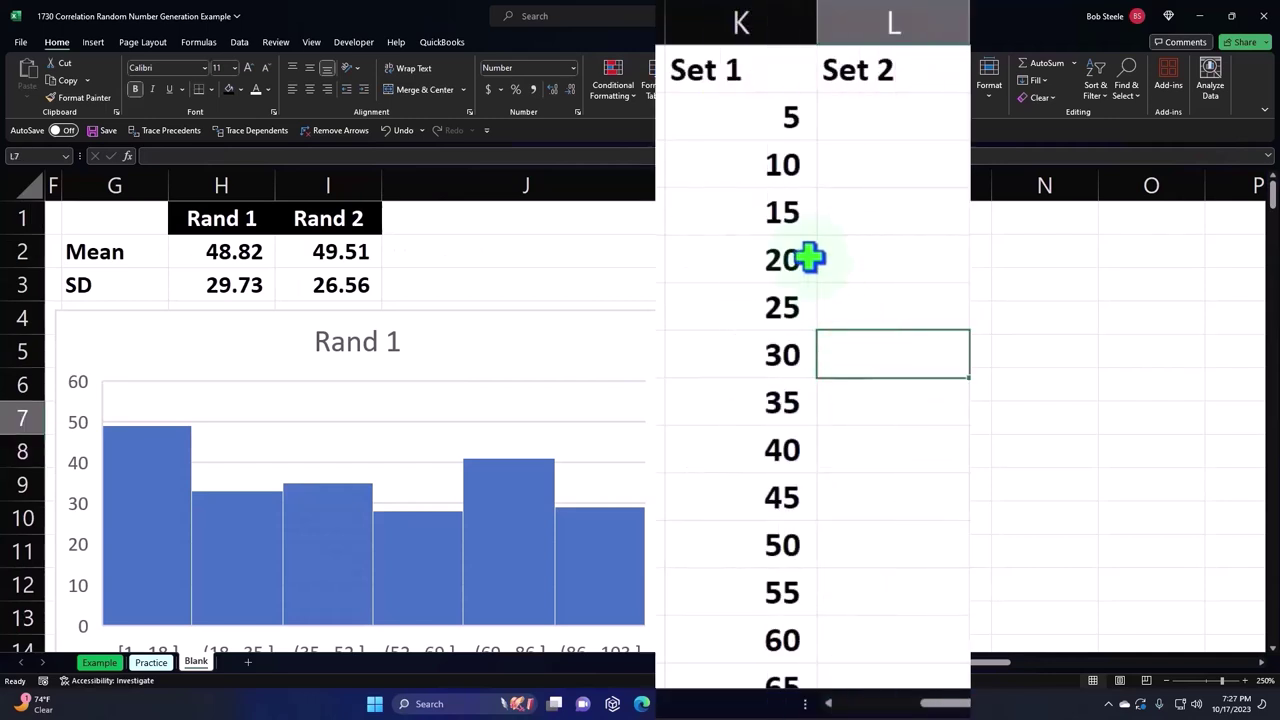
mouse_move(780, 117)
left_mouse_down()
mouse_move(768, 580)
mouse_move(780, 449)
left_mouse_up()
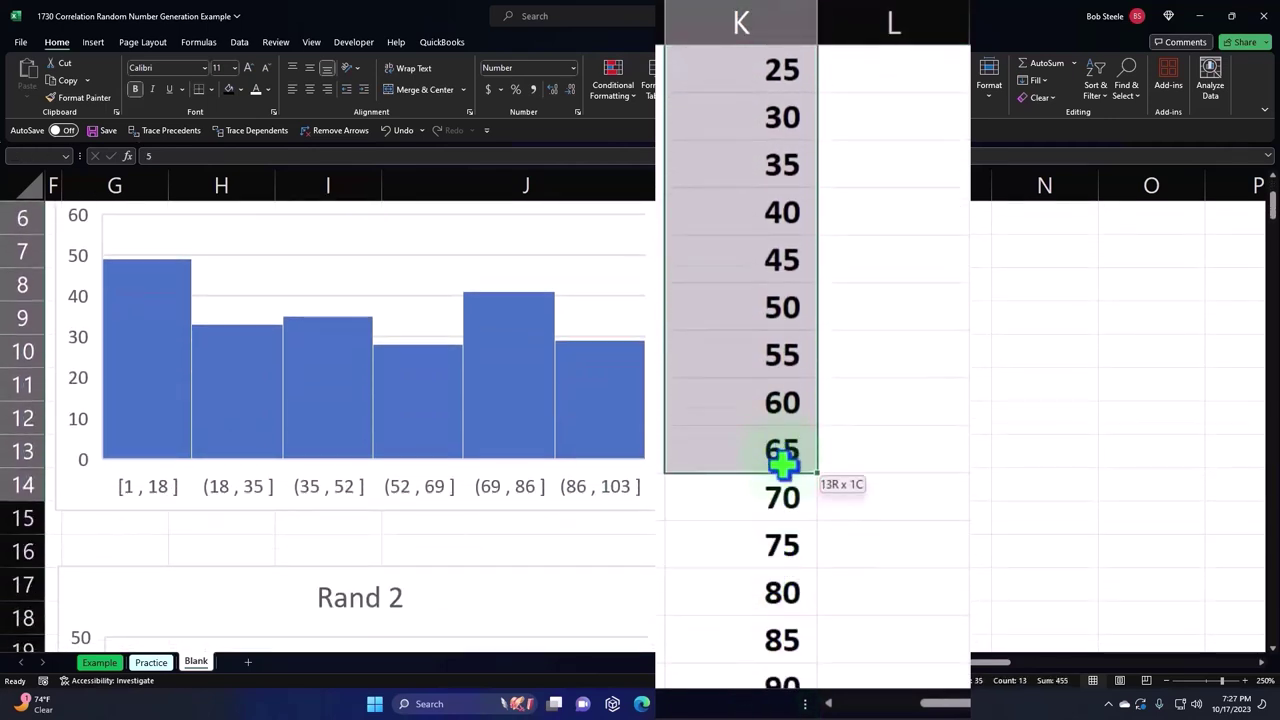
left_click_drag(780, 449, 778, 110)
scroll(766, 200, "up", 1)
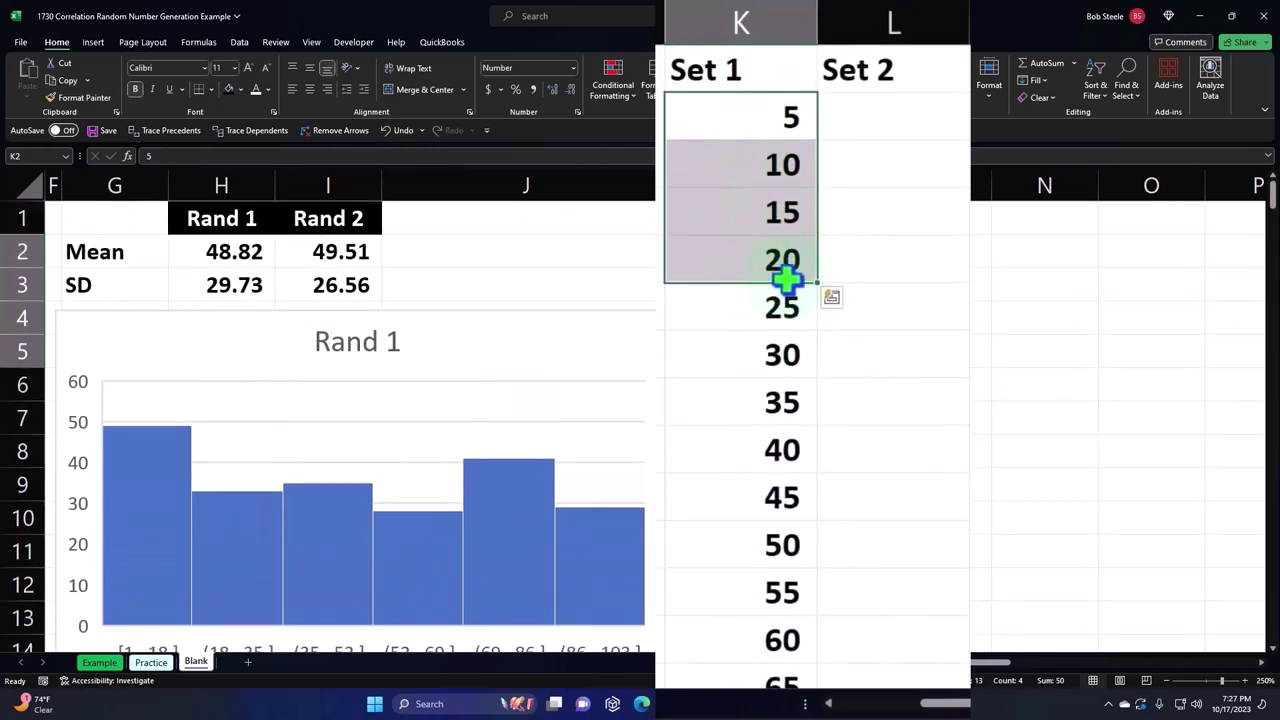
mouse_move(726, 109)
left_mouse_down()
mouse_move(748, 715)
mouse_move(749, 677)
left_mouse_up()
key("ctrl+c")
Paste the 5–100 run at L8 and in the next three empty Set 2 cells
scroll(952, 487, "up", 2)
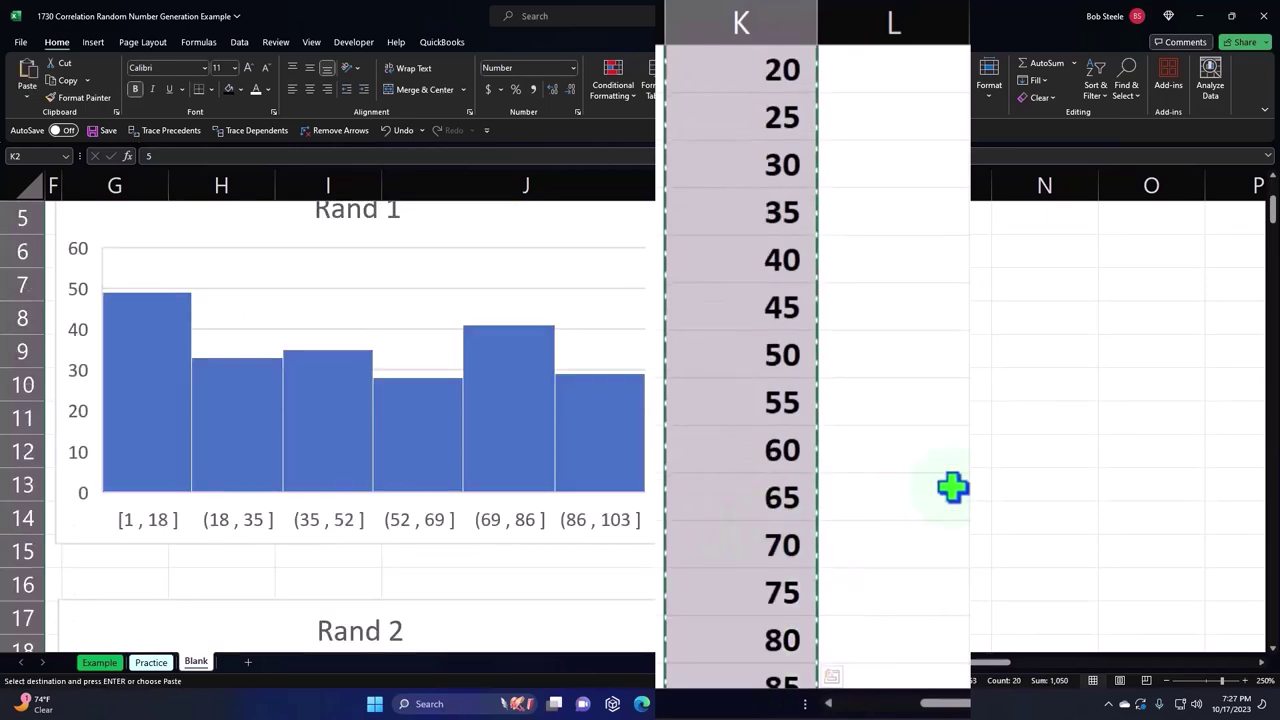
scroll(952, 487, "up", 2)
left_click(890, 408)
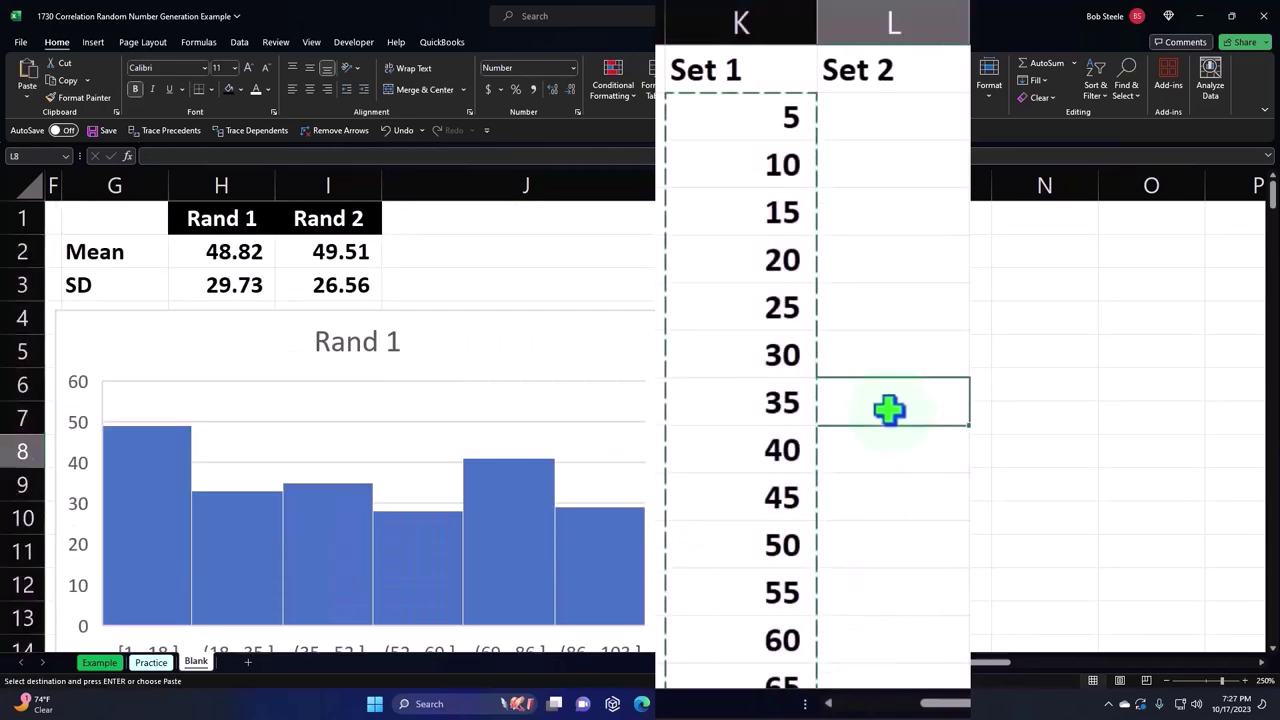
key("ctrl+v")
scroll(900, 430, "down", 3)
scroll(903, 470, "down", 4)
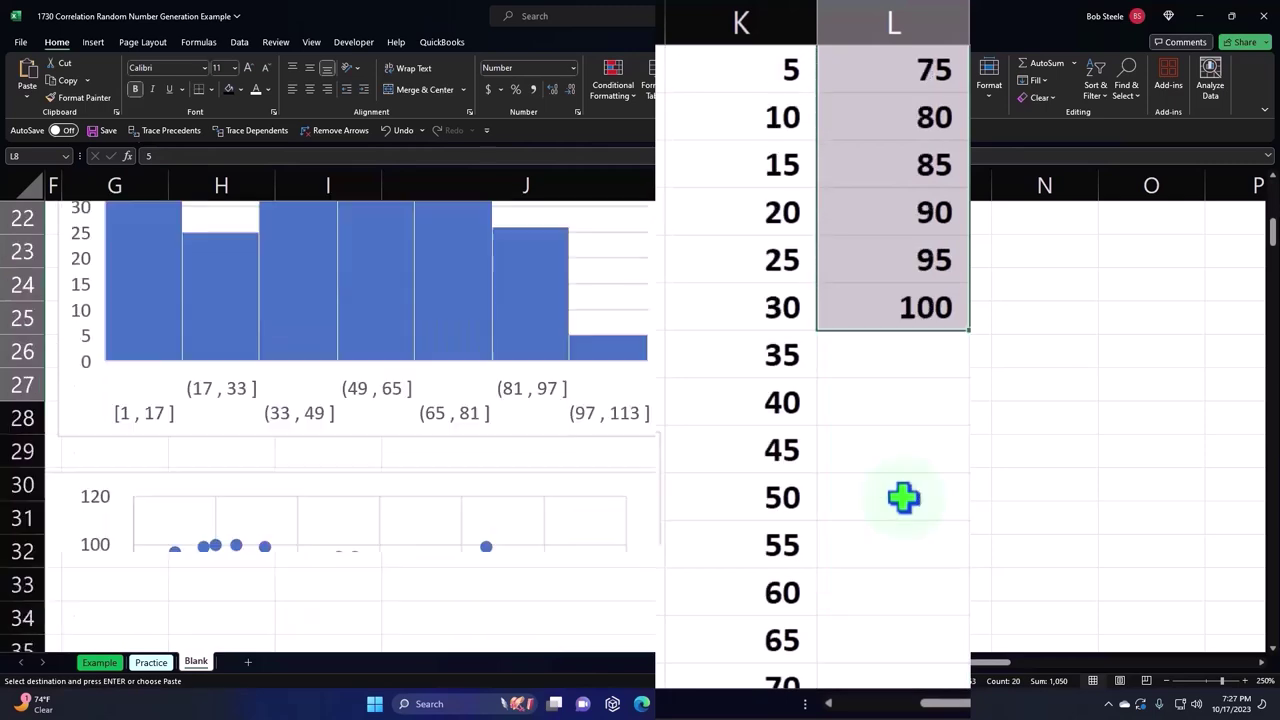
left_click(923, 375)
key("ctrl+v")
scroll(906, 414, "down", 5)
scroll(909, 440, "down", 1)
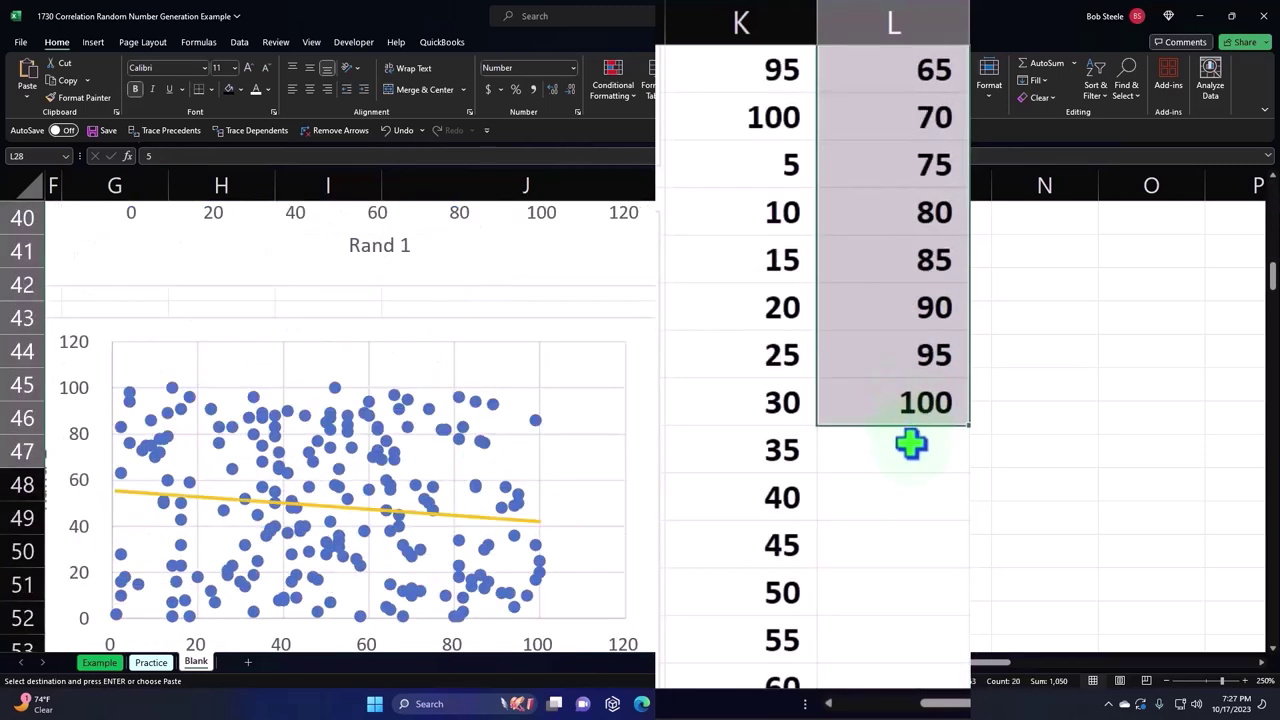
scroll(902, 422, "down", 6)
left_click(915, 535)
key("ctrl+v")
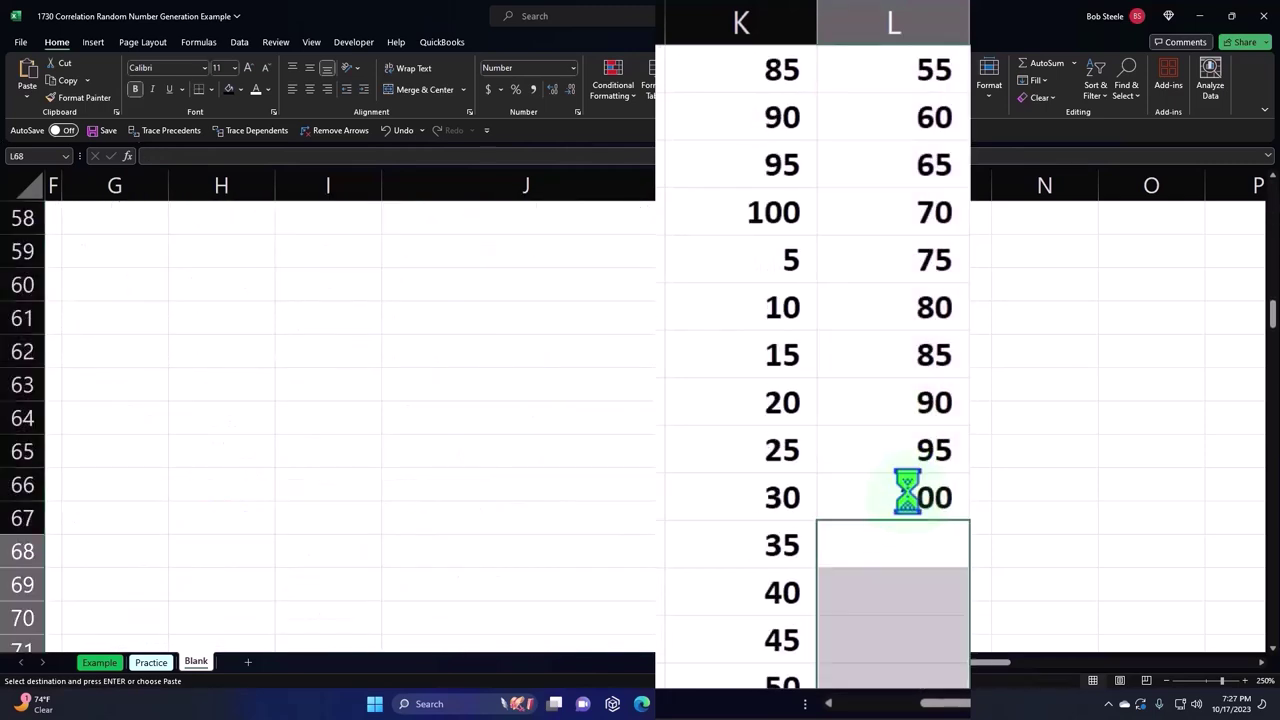
scroll(906, 491, "down", 4)
scroll(906, 491, "down", 3)
left_click(905, 493)
key("ctrl+v")
Keep pasting 5–100 runs down Set 2 until the column reaches the bottom of the data
scroll(904, 493, "down", 4)
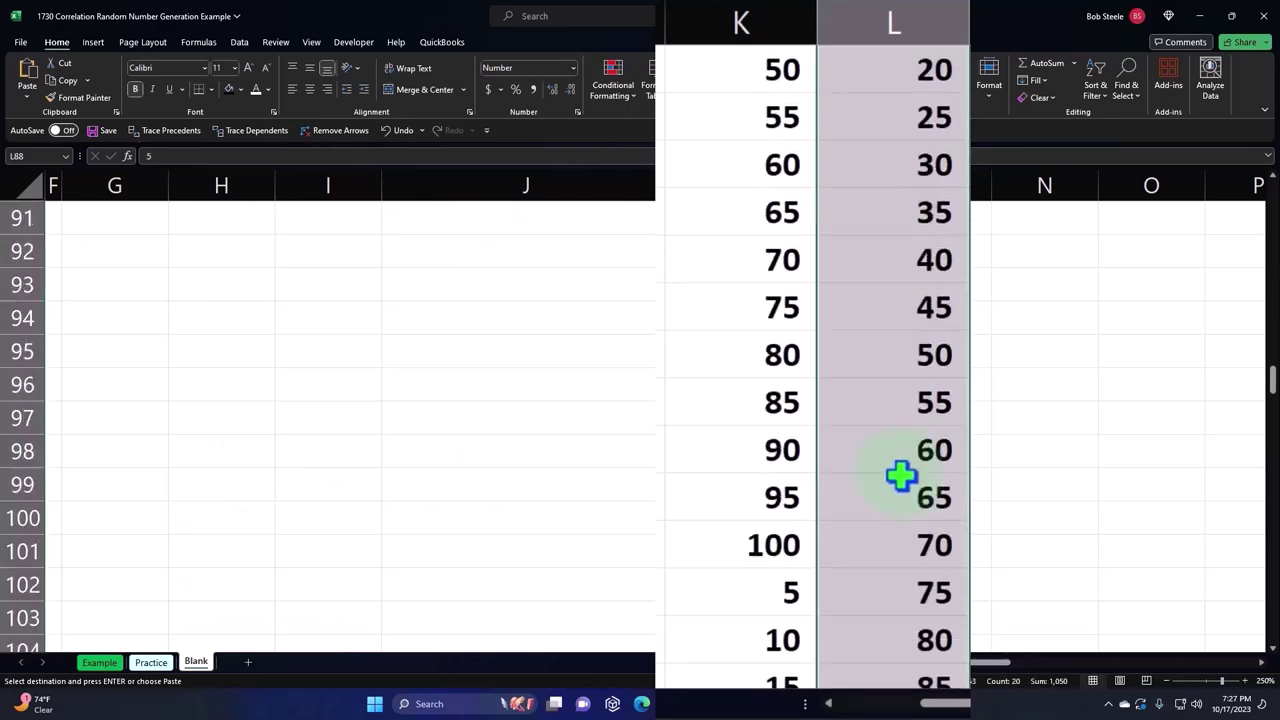
scroll(903, 477, "down", 3)
left_click(900, 449)
key("ctrl+v")
scroll(900, 449, "down", 4)
scroll(890, 442, "down", 3)
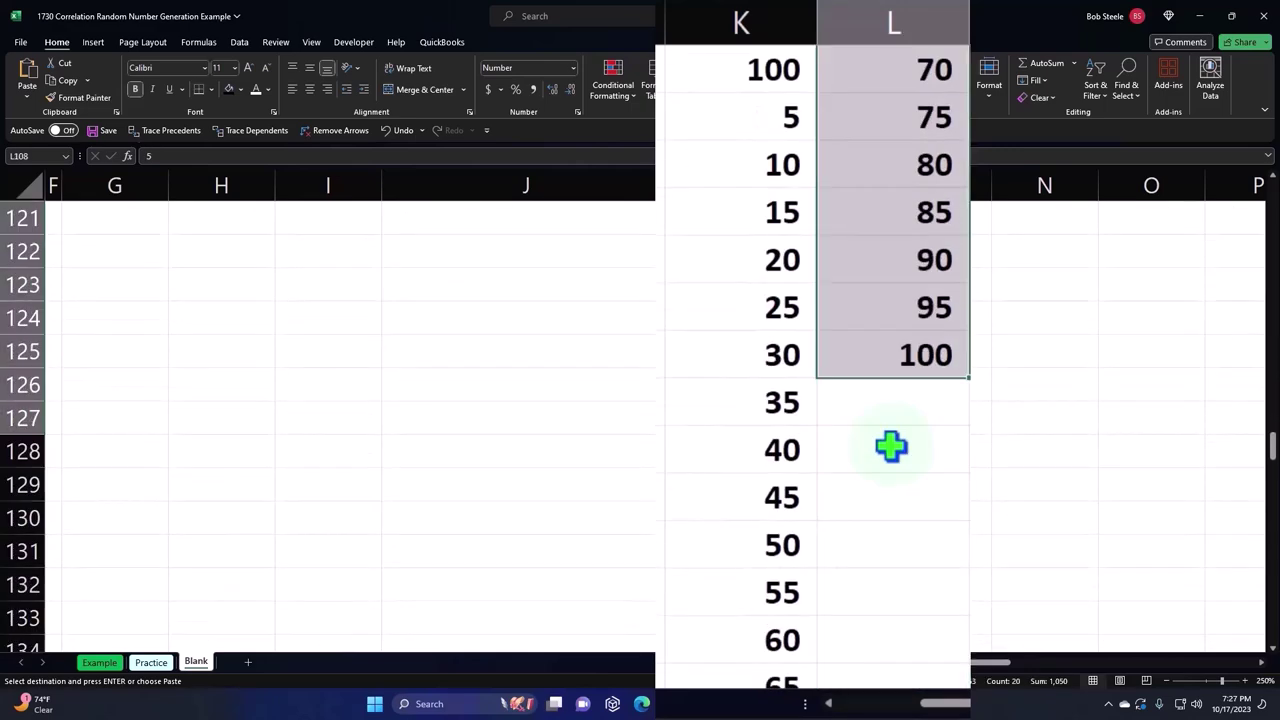
left_click(883, 406)
key("ctrl+v")
scroll(883, 406, "down", 3)
scroll(885, 433, "down", 5)
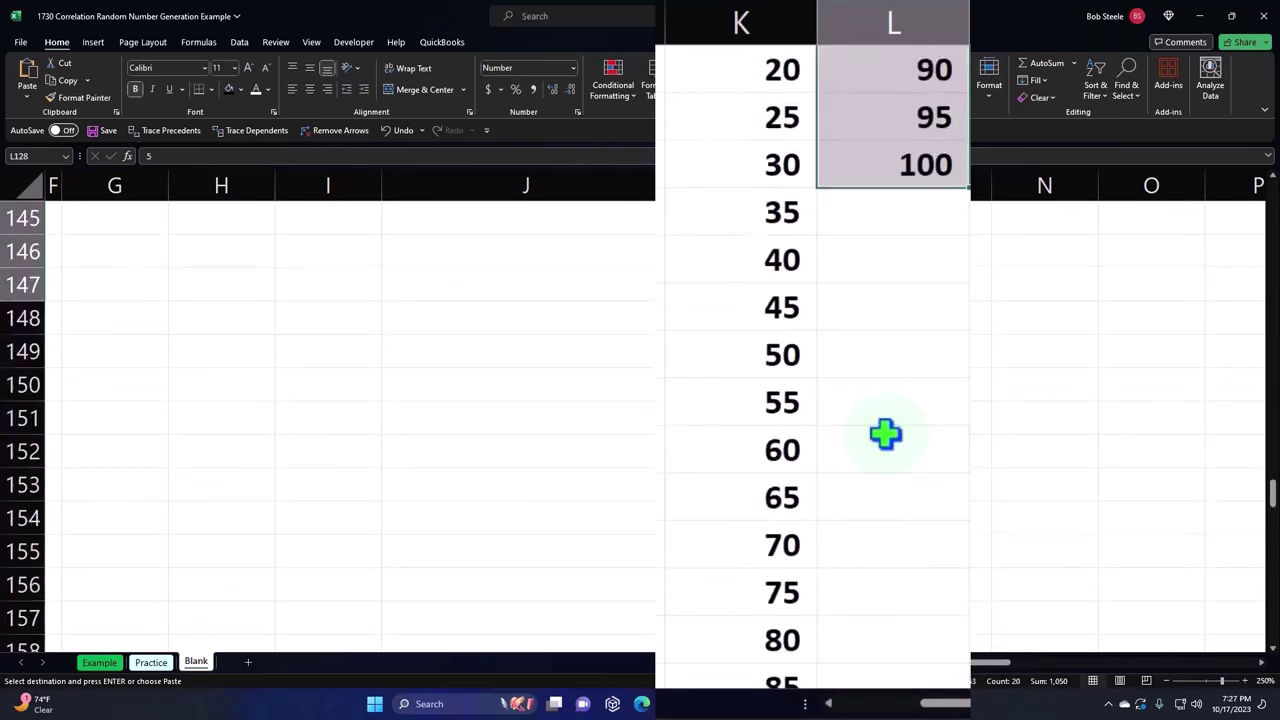
left_click(862, 224)
key("ctrl+v")
scroll(889, 317, "down", 5)
scroll(863, 177, "down", 2)
left_click(860, 172)
key("ctrl+v")
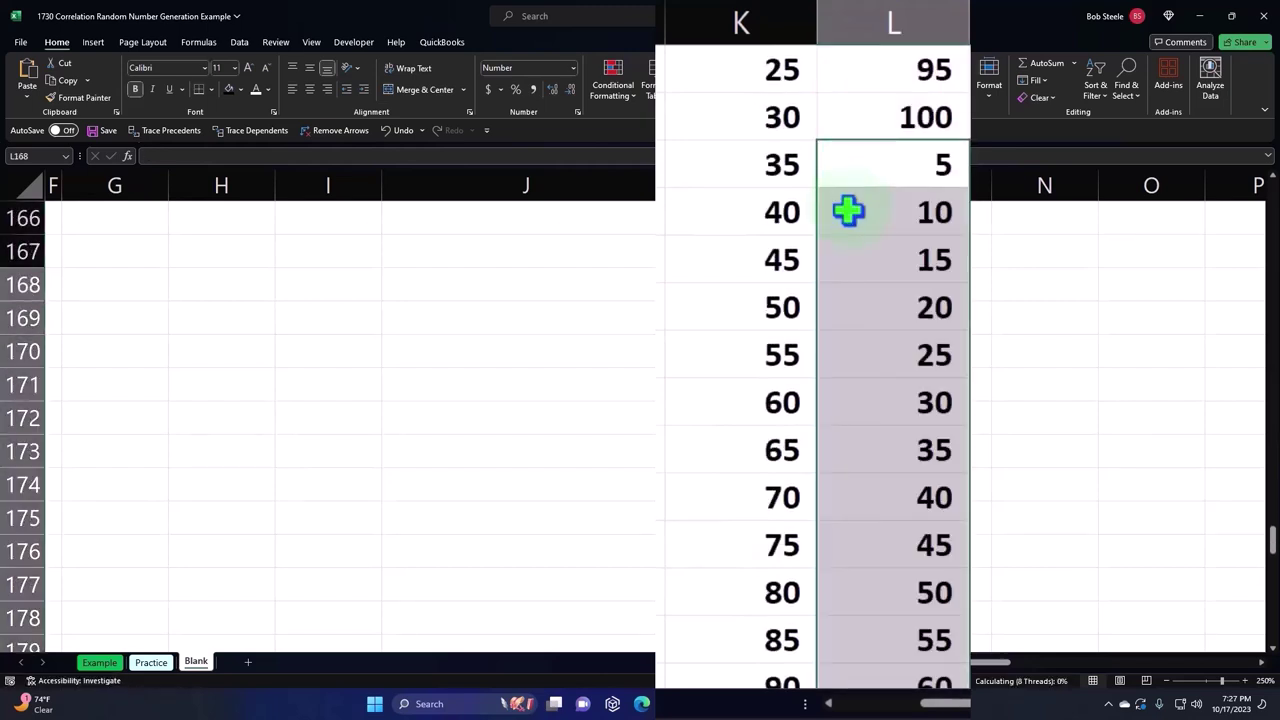
scroll(899, 324, "down", 5)
left_click(896, 404)
key("ctrl+v")
scroll(891, 400, "down", 4)
scroll(888, 360, "down", 4)
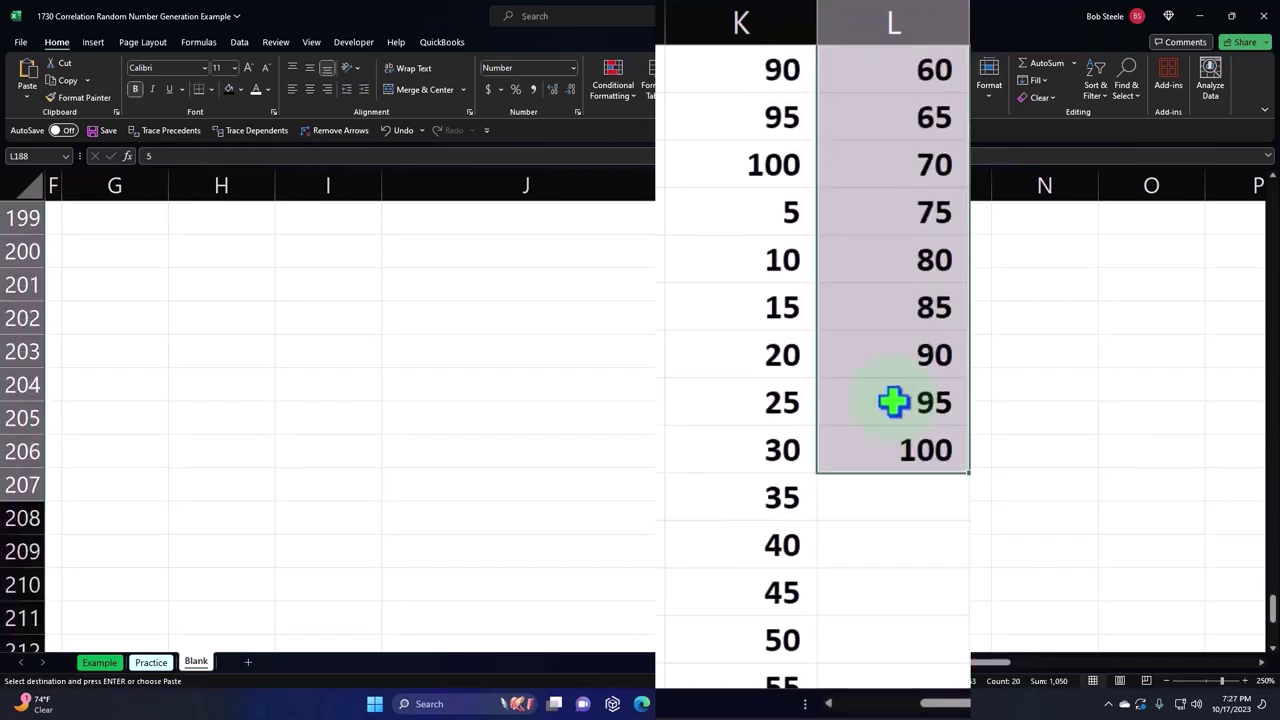
left_click(871, 229)
key("ctrl+v")
scroll(921, 375, "down", 3)
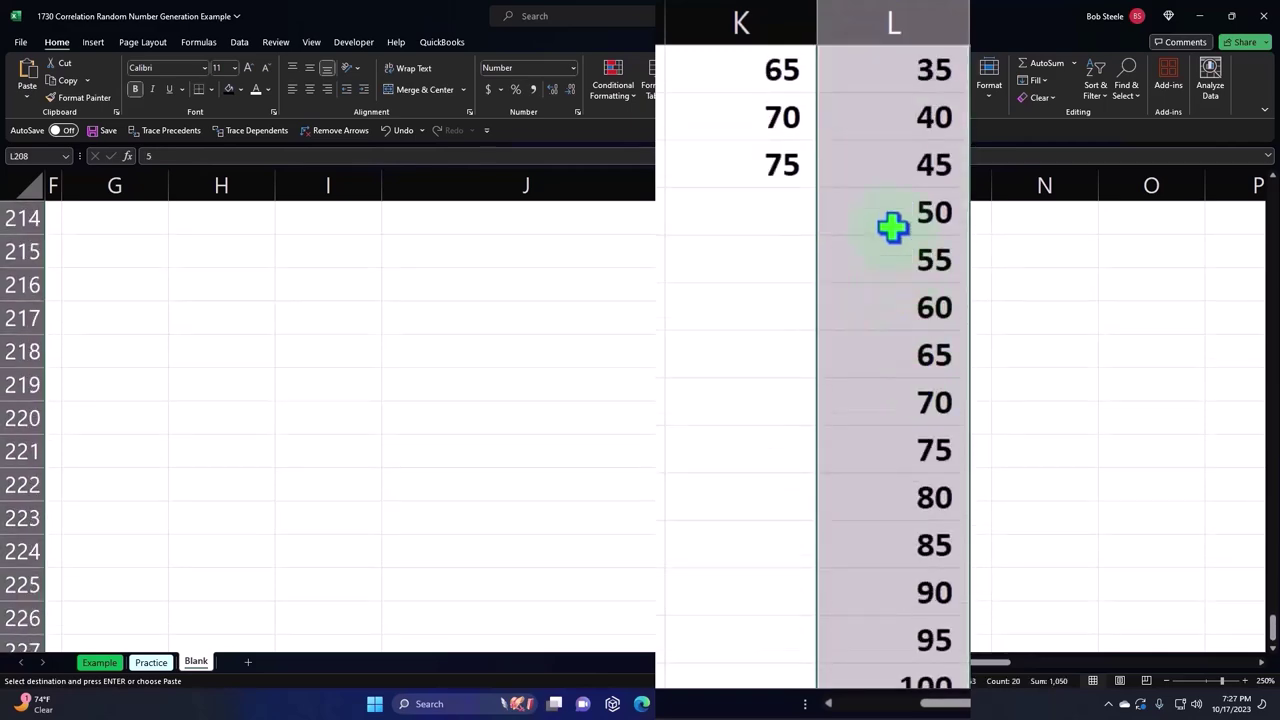
Copy the overflowing 50–100 values at the bottom of Set 2 into L2
left_click_drag(892, 227, 888, 580)
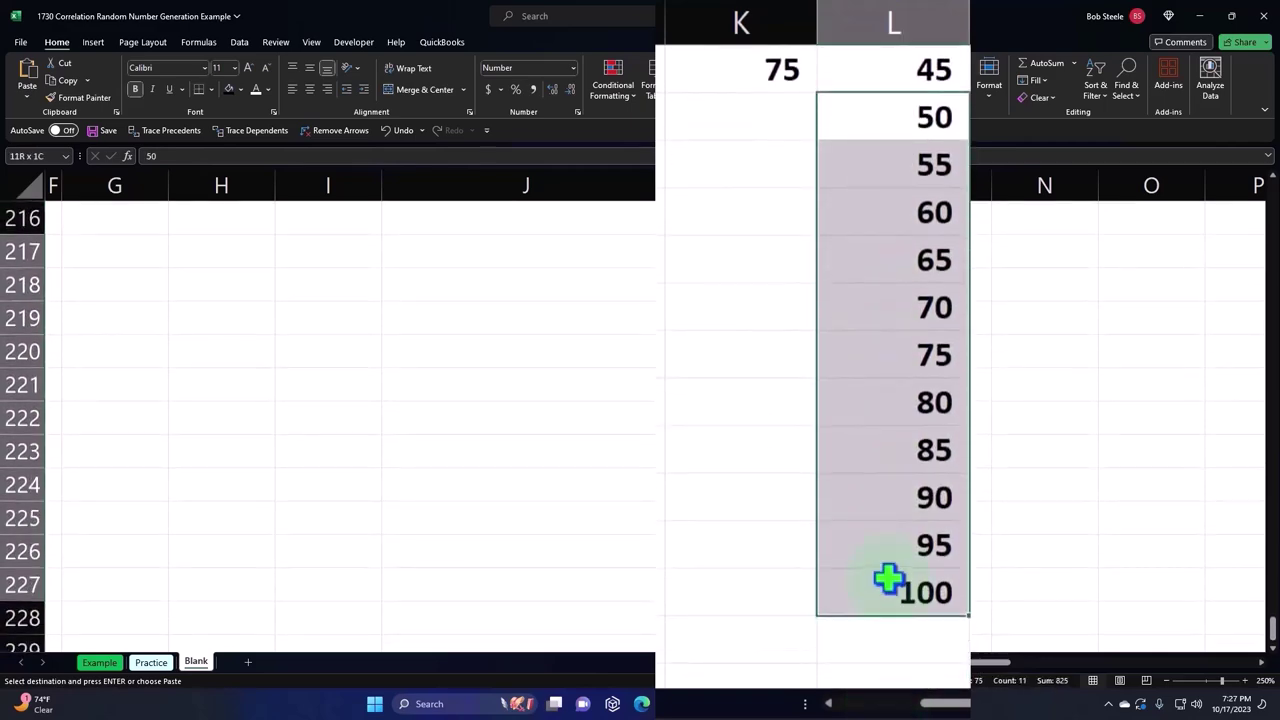
key("ctrl+c")
scroll(888, 580, "up", 5)
scroll(886, 581, "up", 11)
scroll(882, 582, "up", 11)
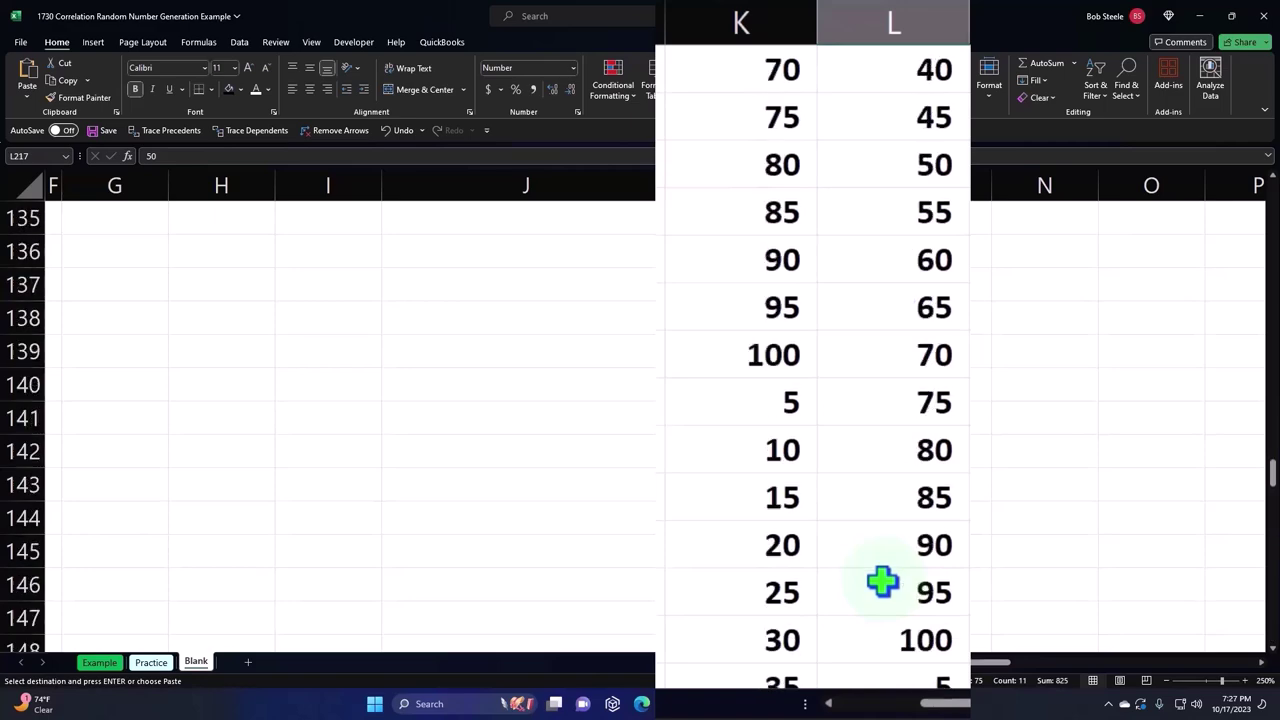
scroll(882, 582, "up", 10)
scroll(900, 580, "up", 12)
scroll(903, 580, "up", 10)
scroll(920, 594, "up", 11)
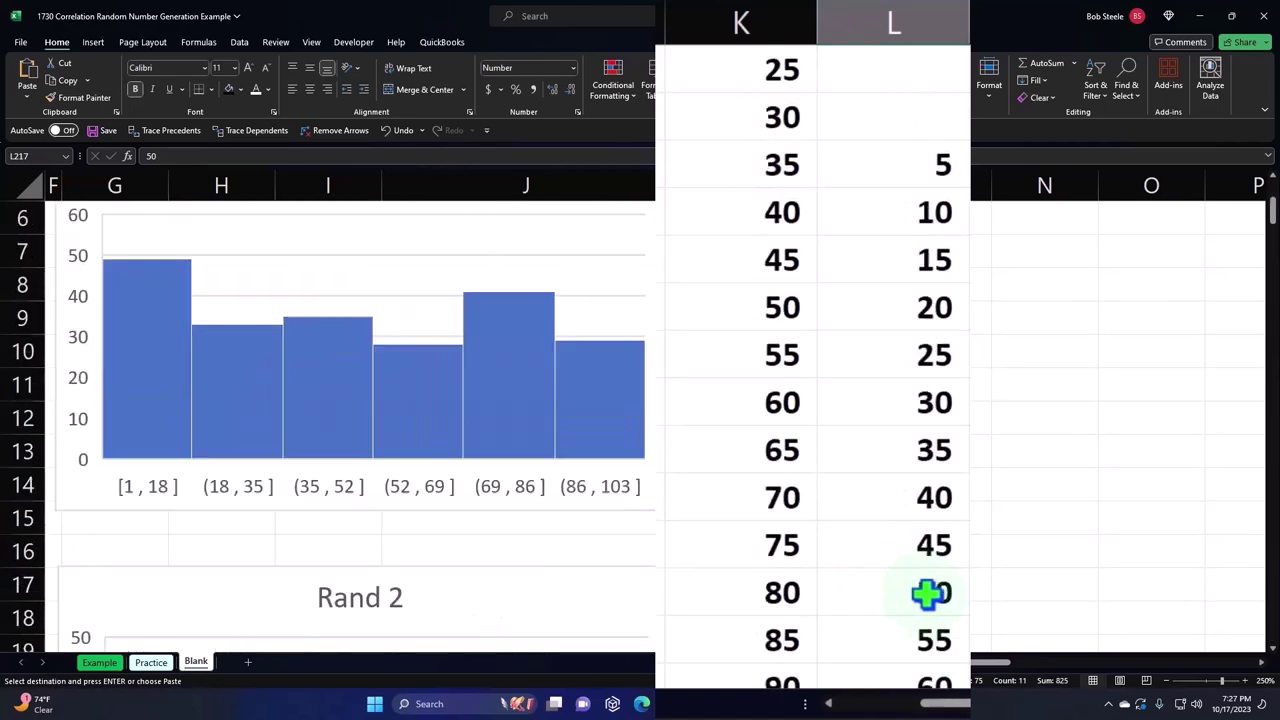
scroll(925, 594, "up", 2)
left_click(869, 119)
key("ctrl+v")
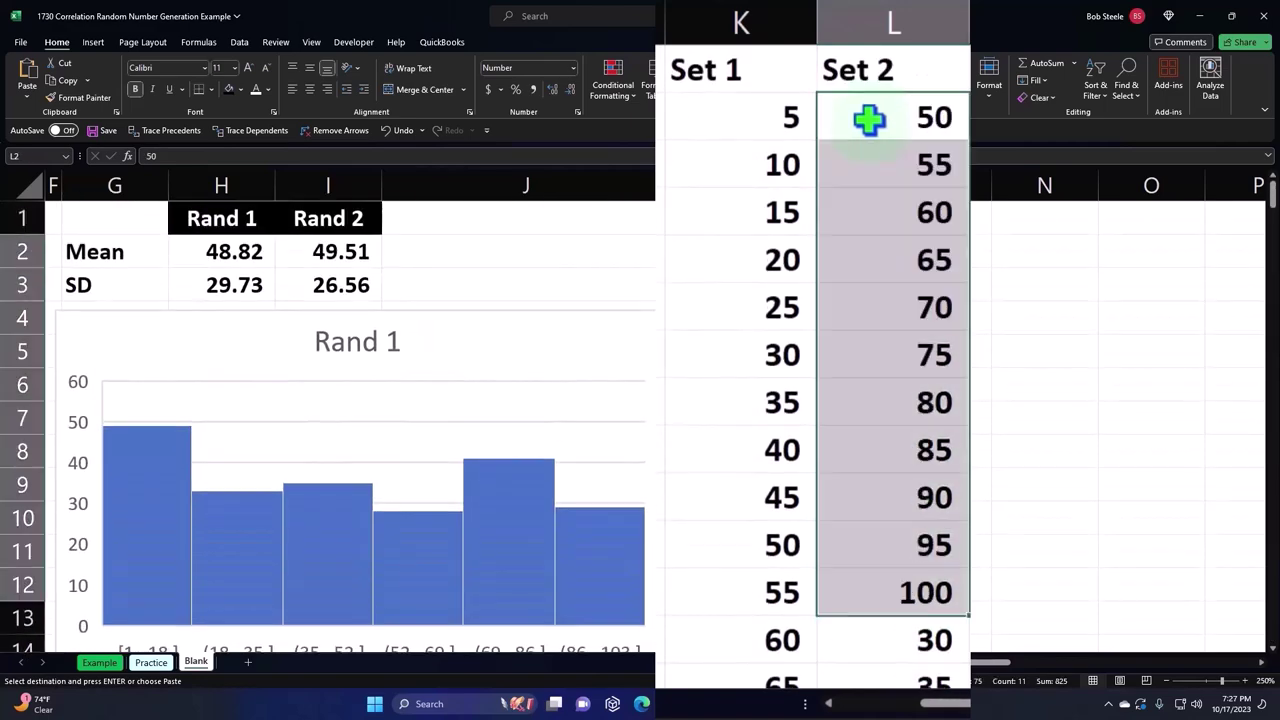
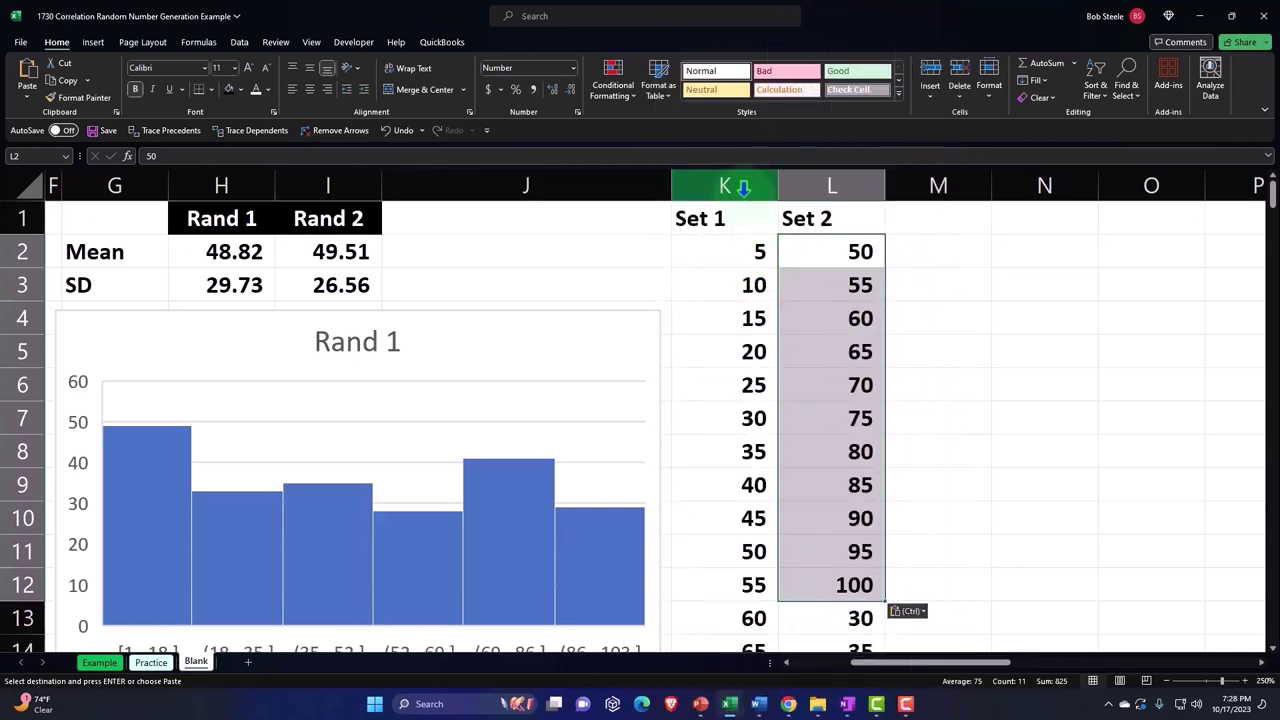
Insert a narrow blank column K before Set 1 and start its Rand 1 heading
left_click(743, 182)
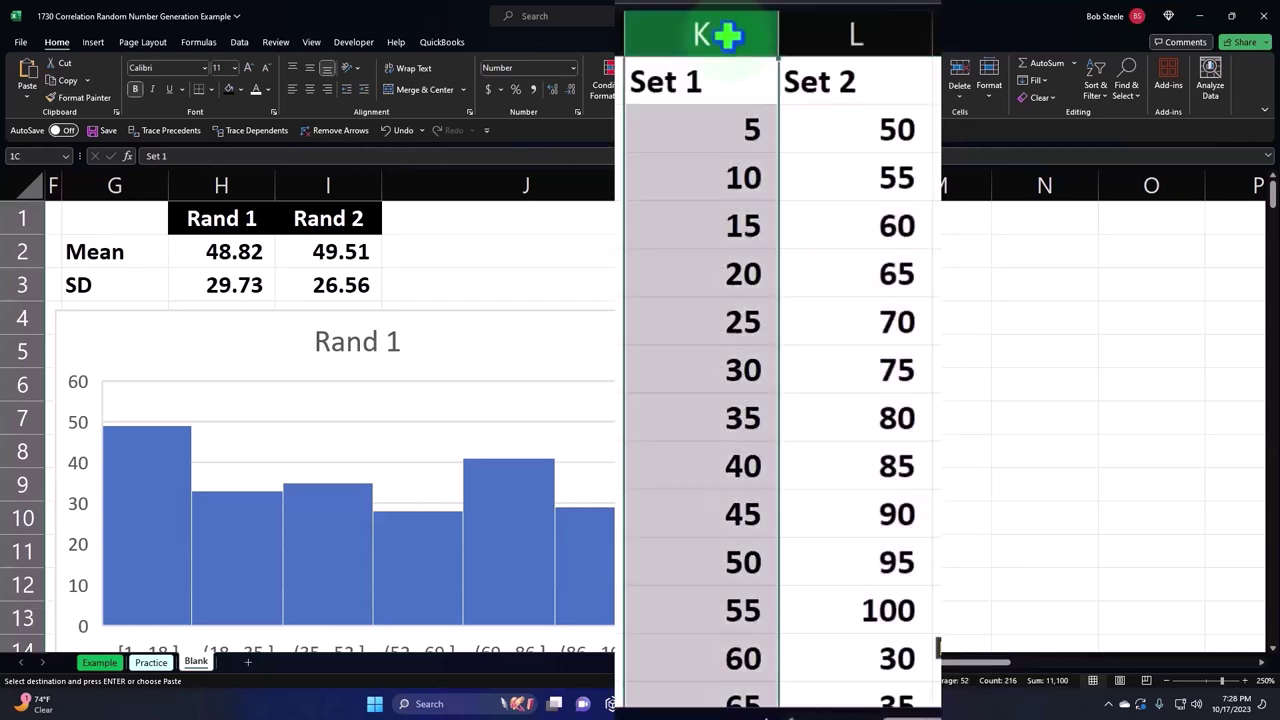
right_click(722, 180)
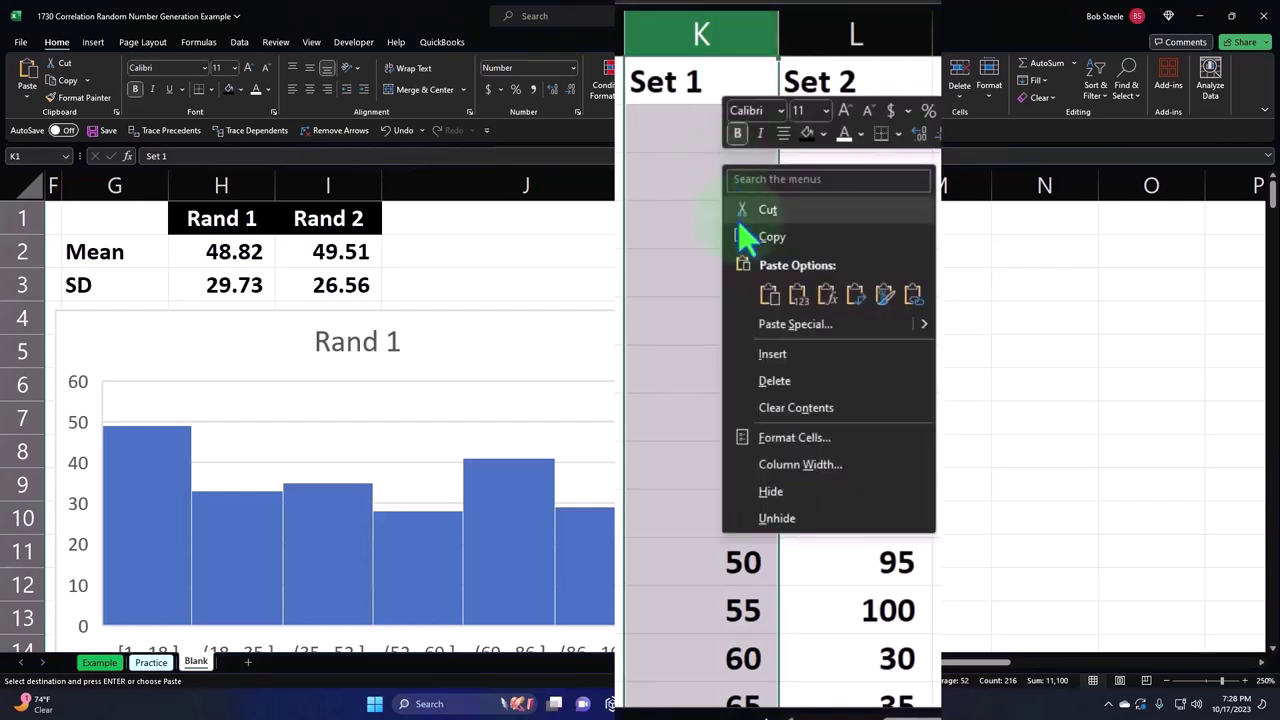
left_click(782, 410)
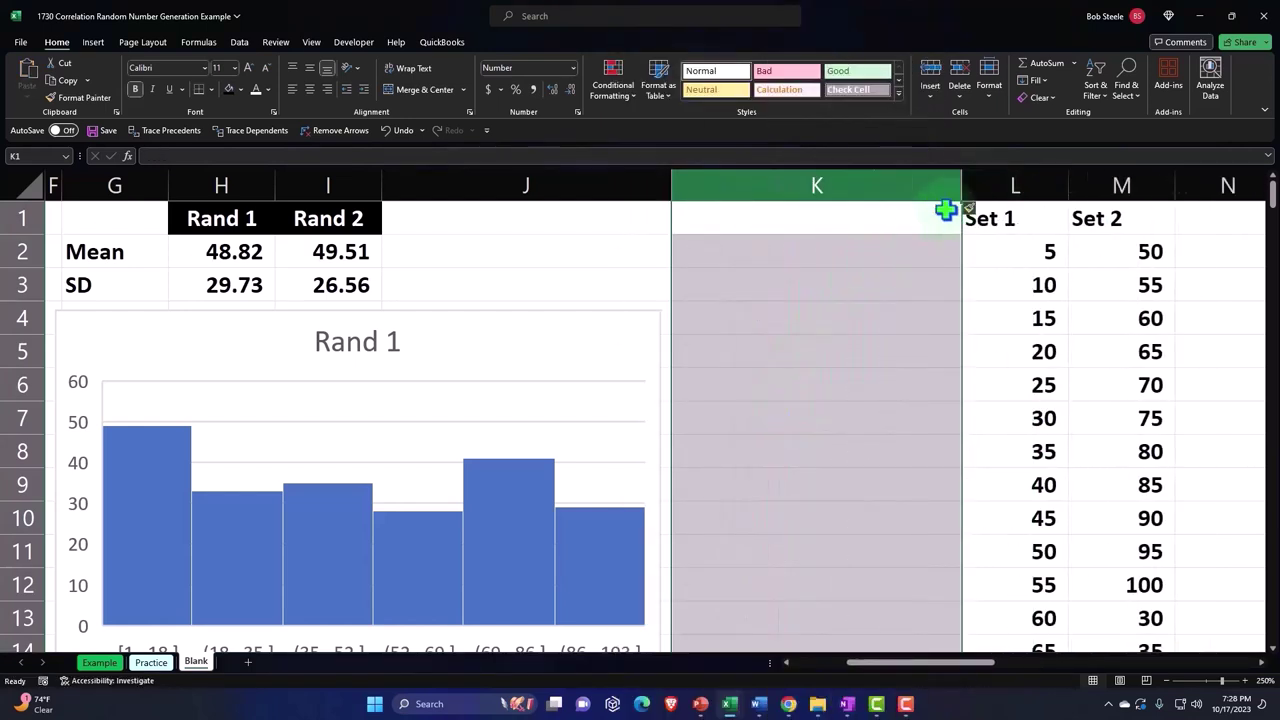
left_click_drag(960, 185, 763, 185)
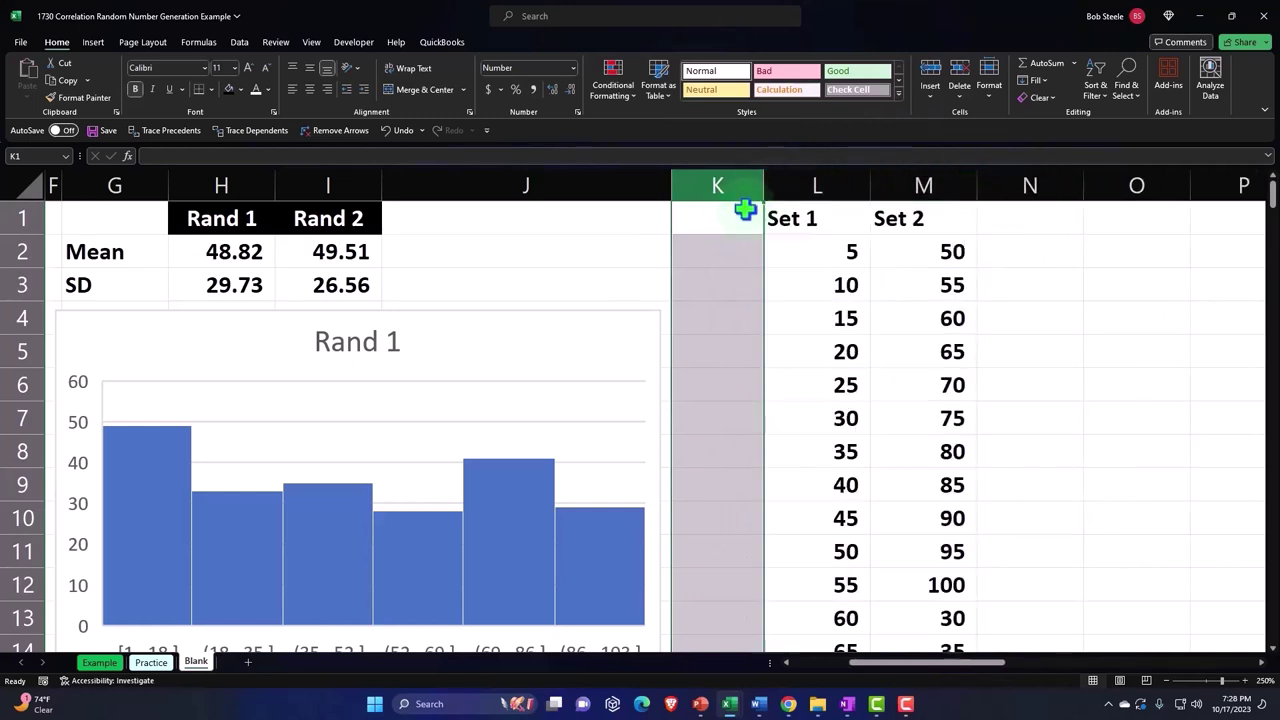
left_click(733, 218)
type("Rand 1")
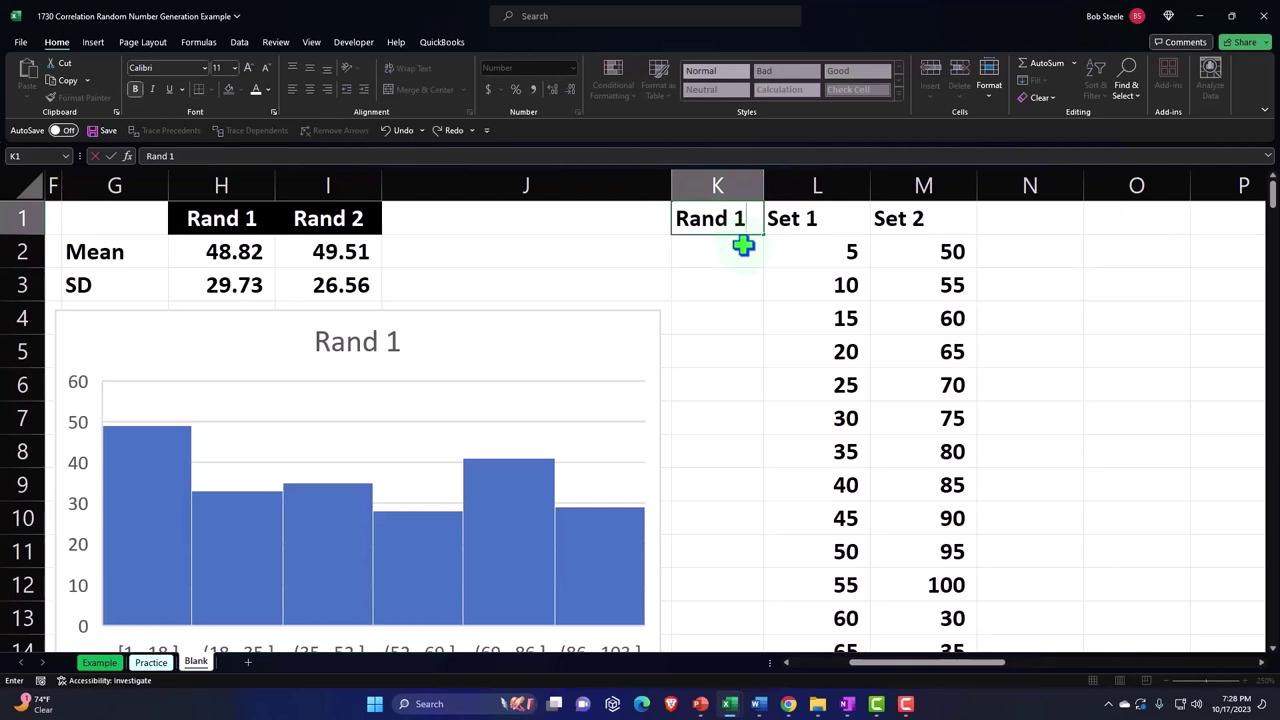
Insert a blank column M before Set 2 and head it 'Rand 2'
left_click(920, 187)
right_click(920, 187)
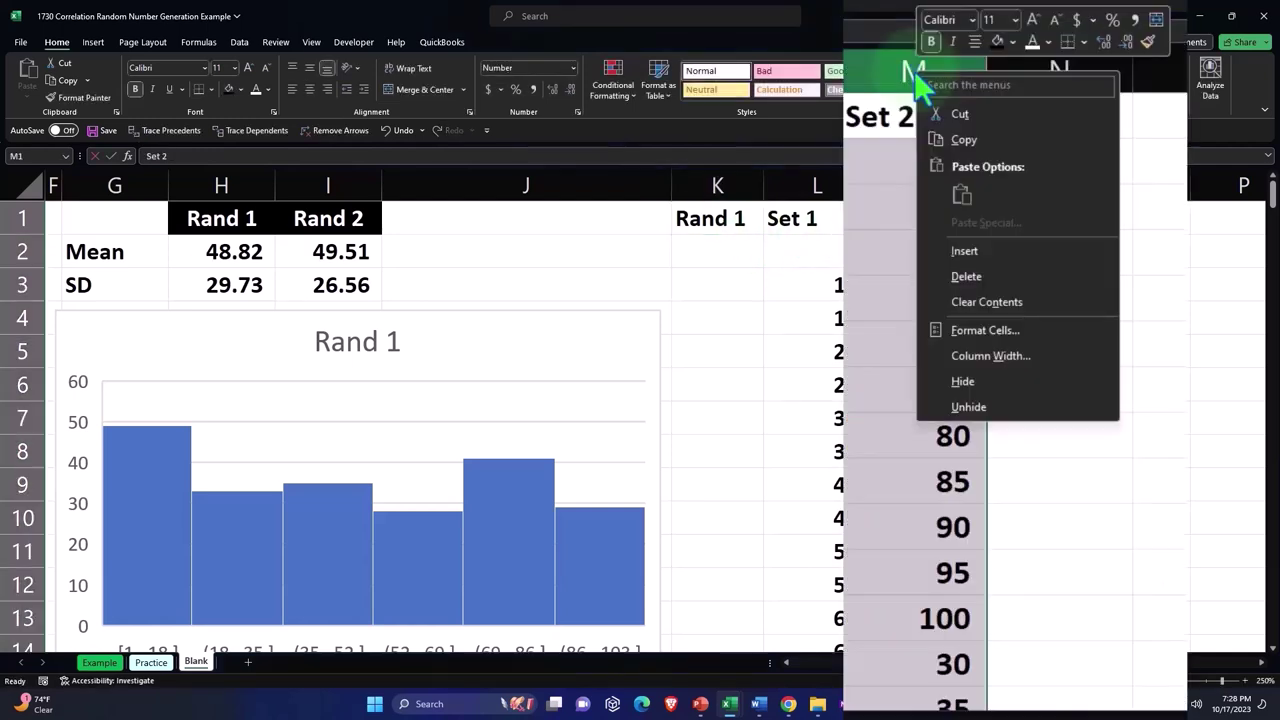
left_click(958, 316)
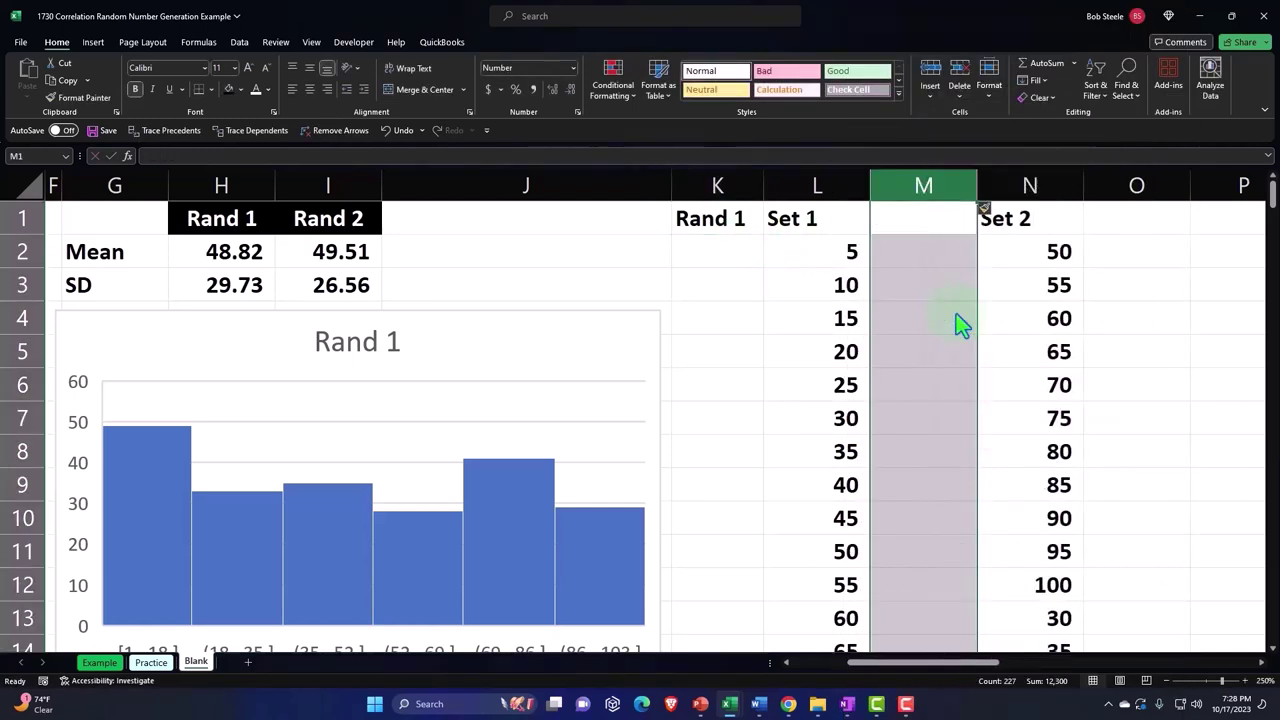
left_click(926, 217)
type("Rand")
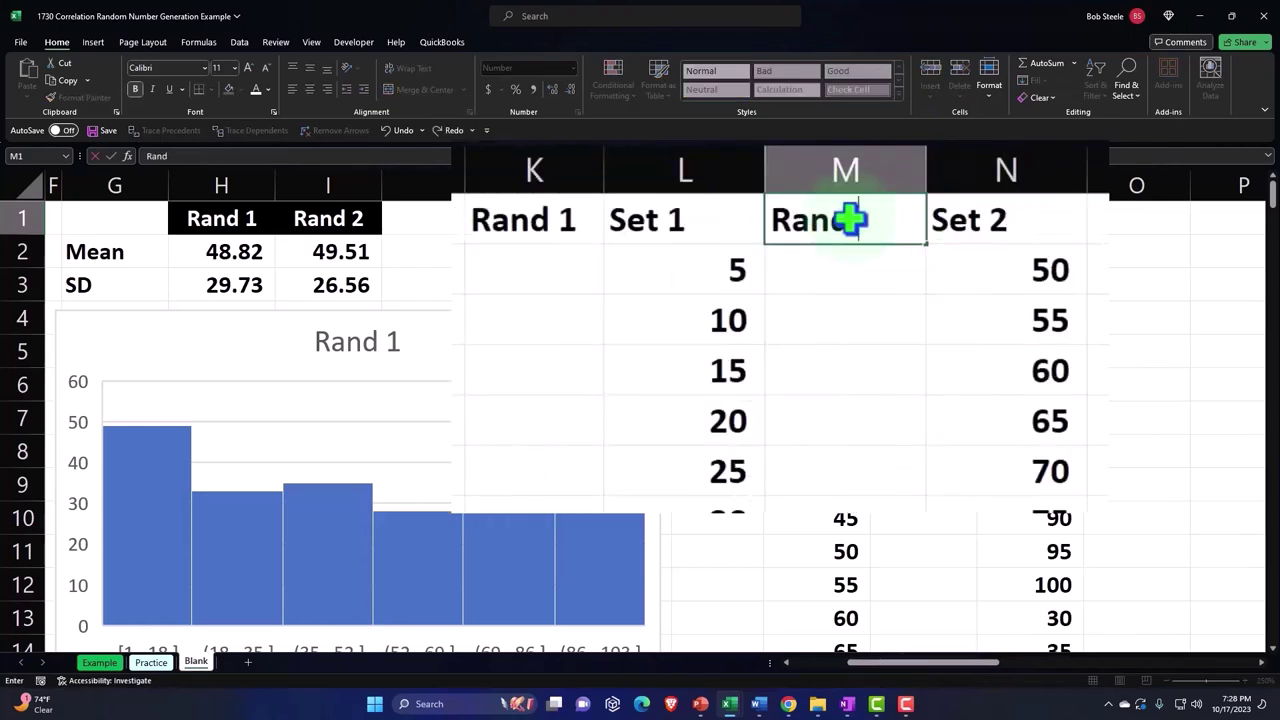
type(" 2")
key("Return")
key("Left")
key("Left")
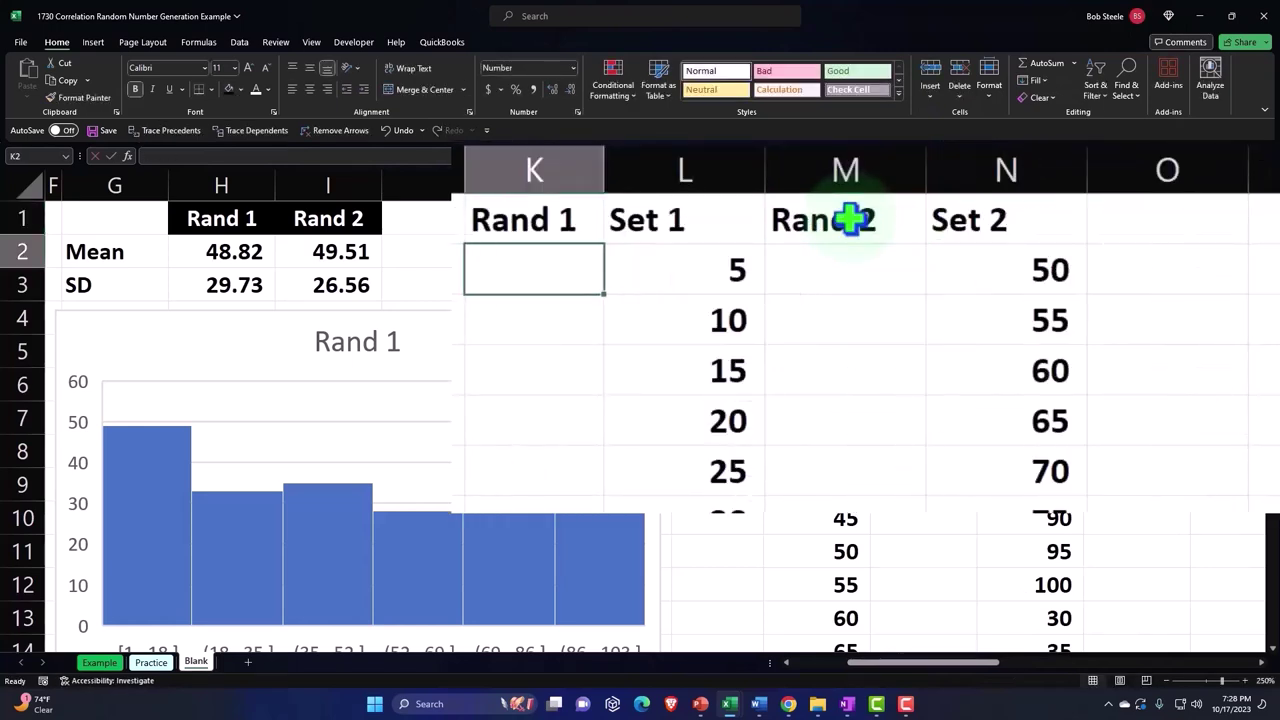
Enter =RAND() in K2, show three decimals, and fill it down column K
type("=")
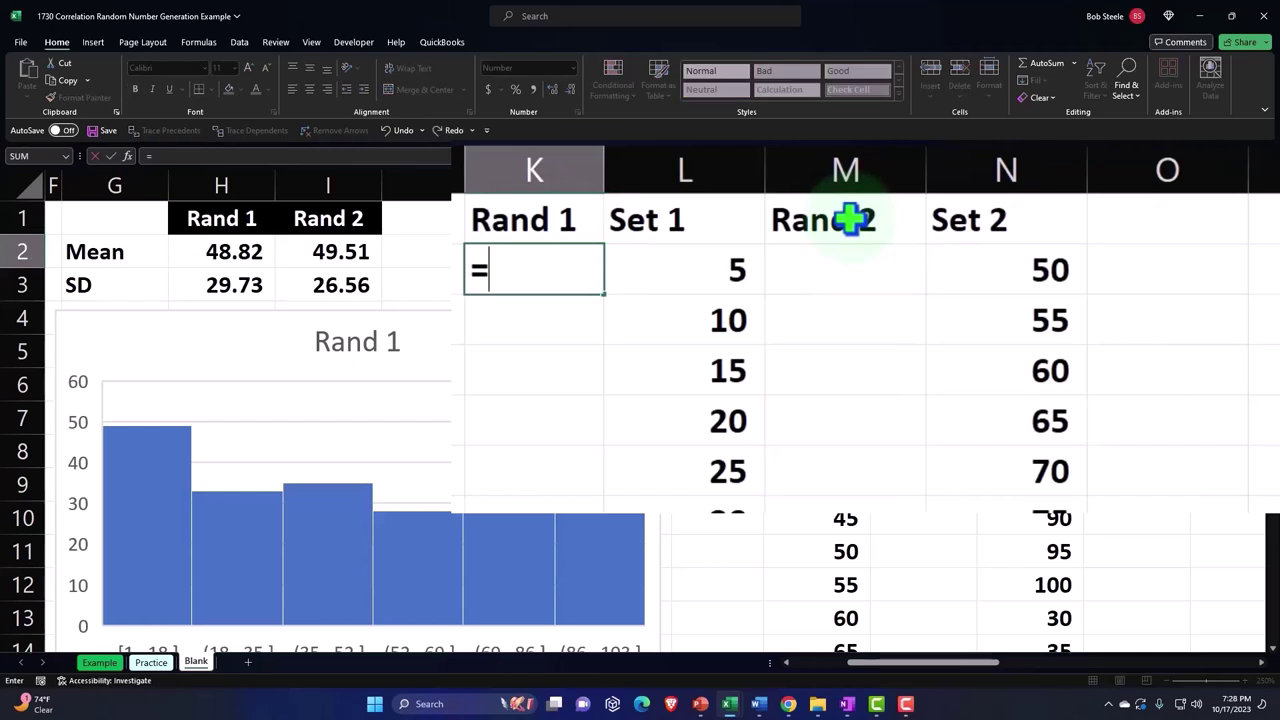
type("ran")
key("Tab")
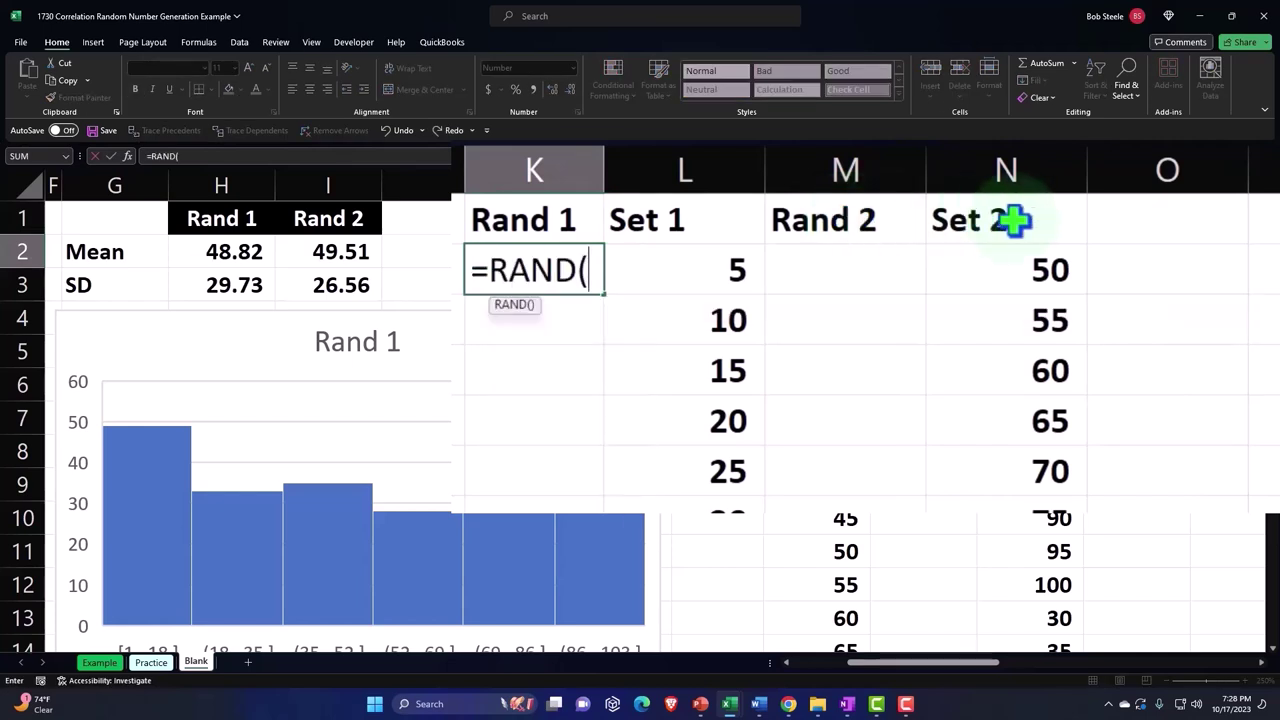
key("Return")
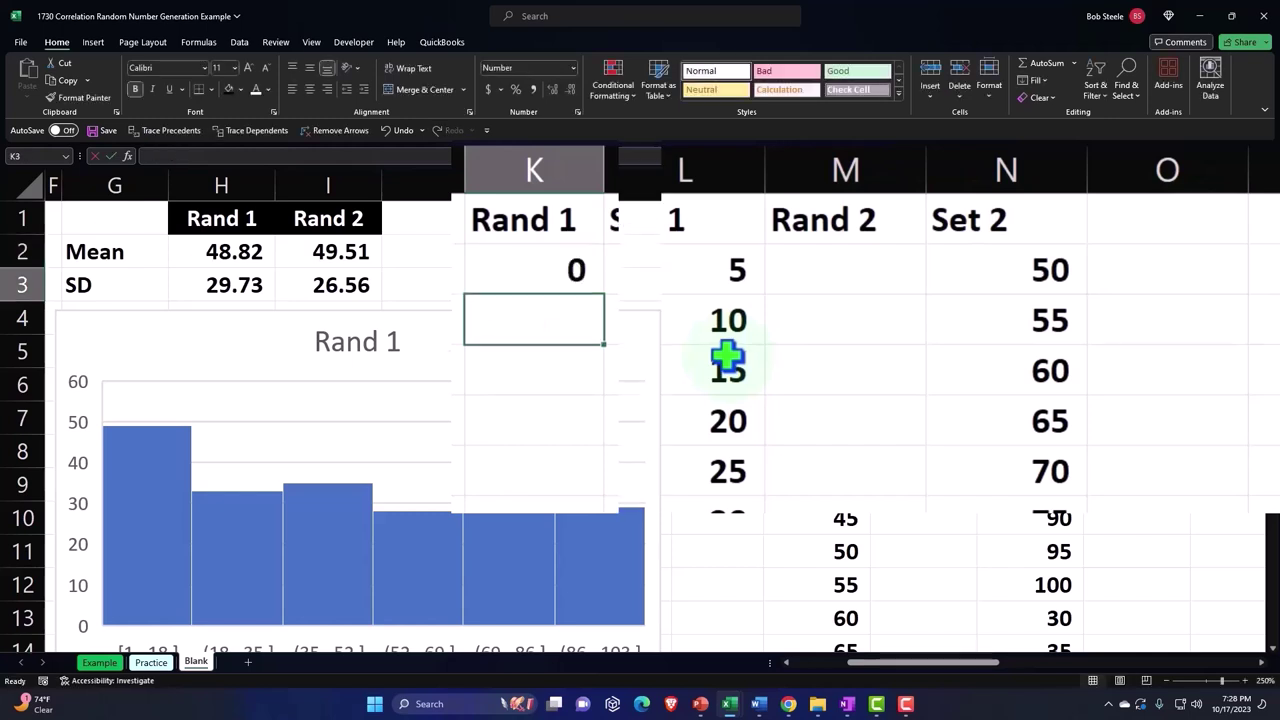
key("Up")
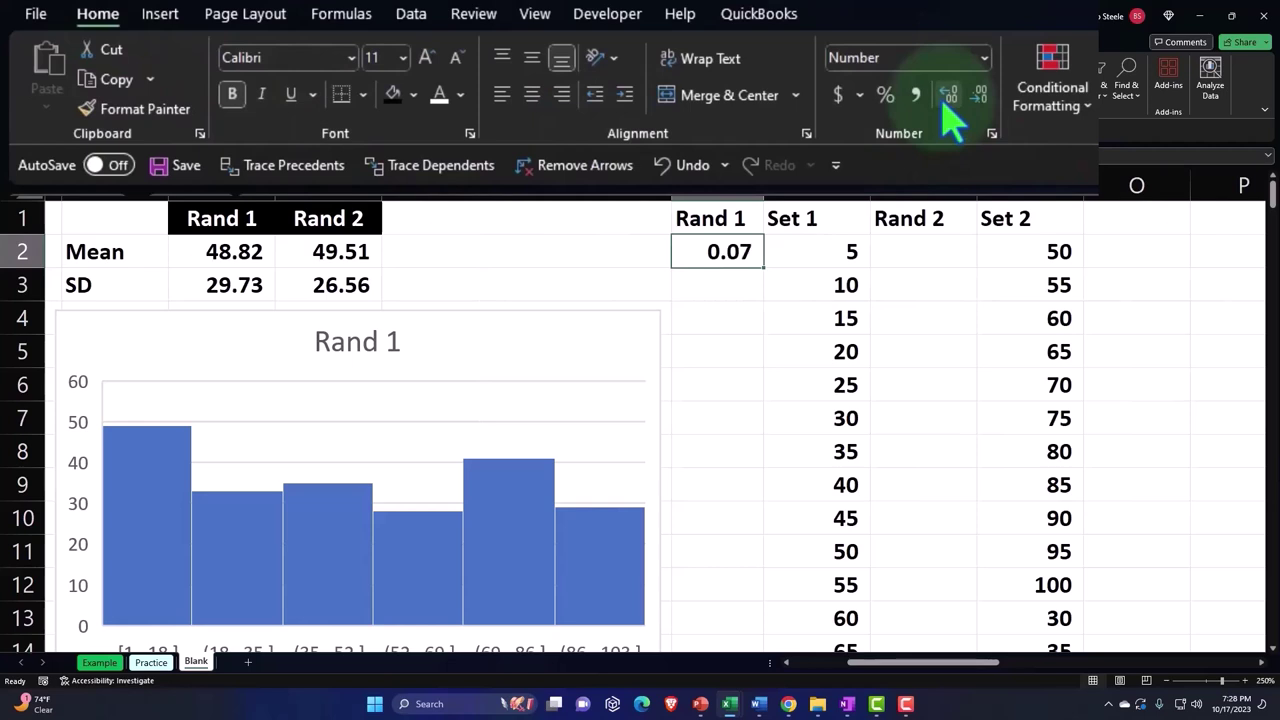
left_click(946, 97)
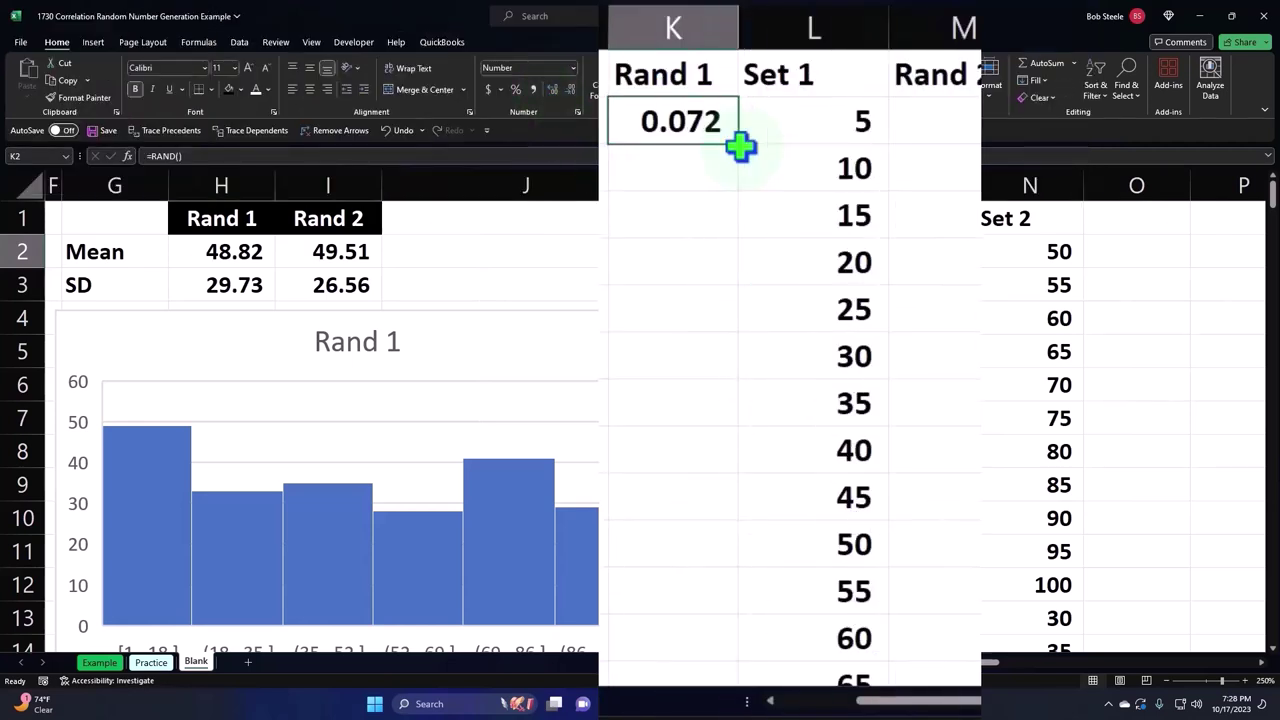
double_click(765, 270)
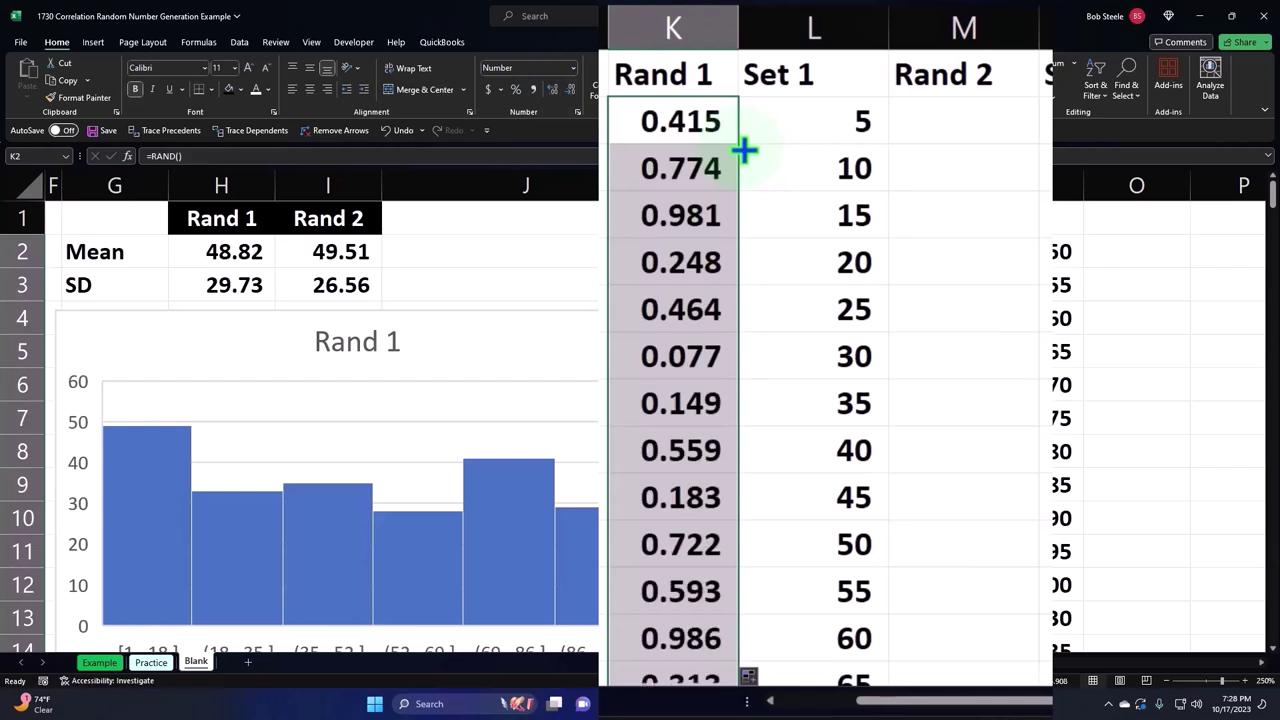
Copy the RAND formula from K2 to M2 and fill it down column M
left_click(697, 123)
key("ctrl+c")
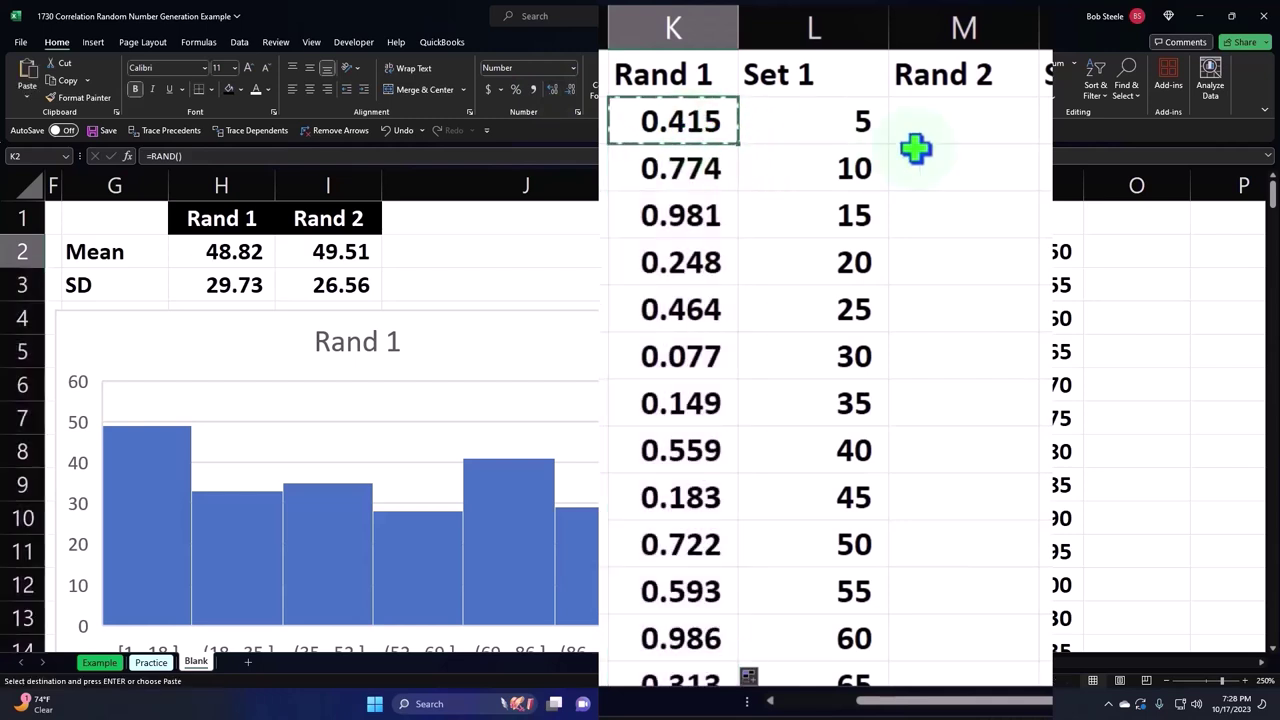
left_click(961, 124)
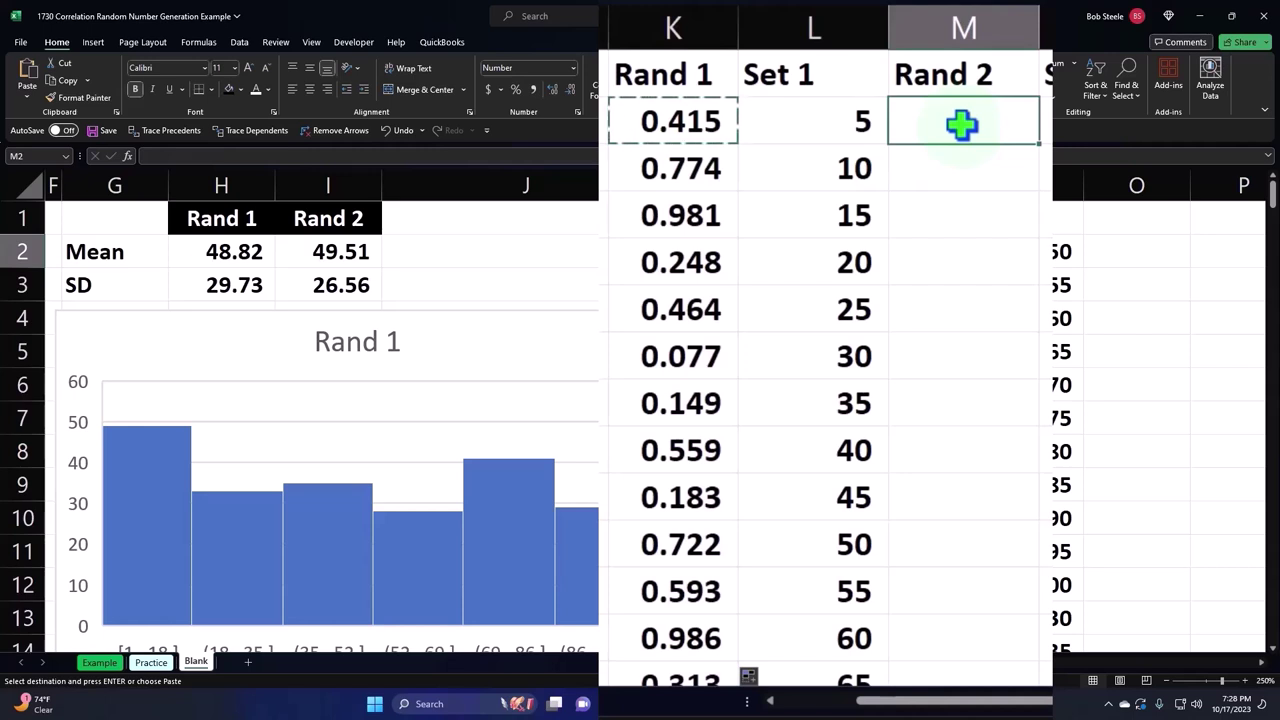
key("ctrl+v")
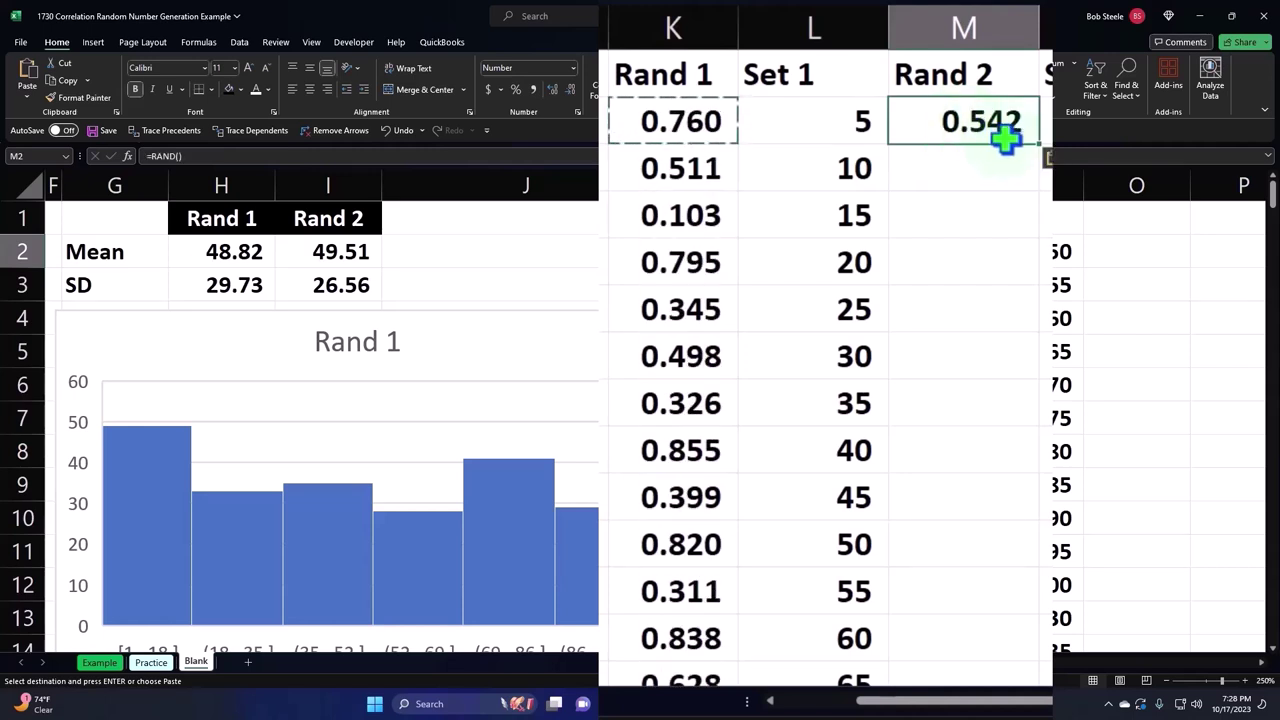
double_click(1043, 148)
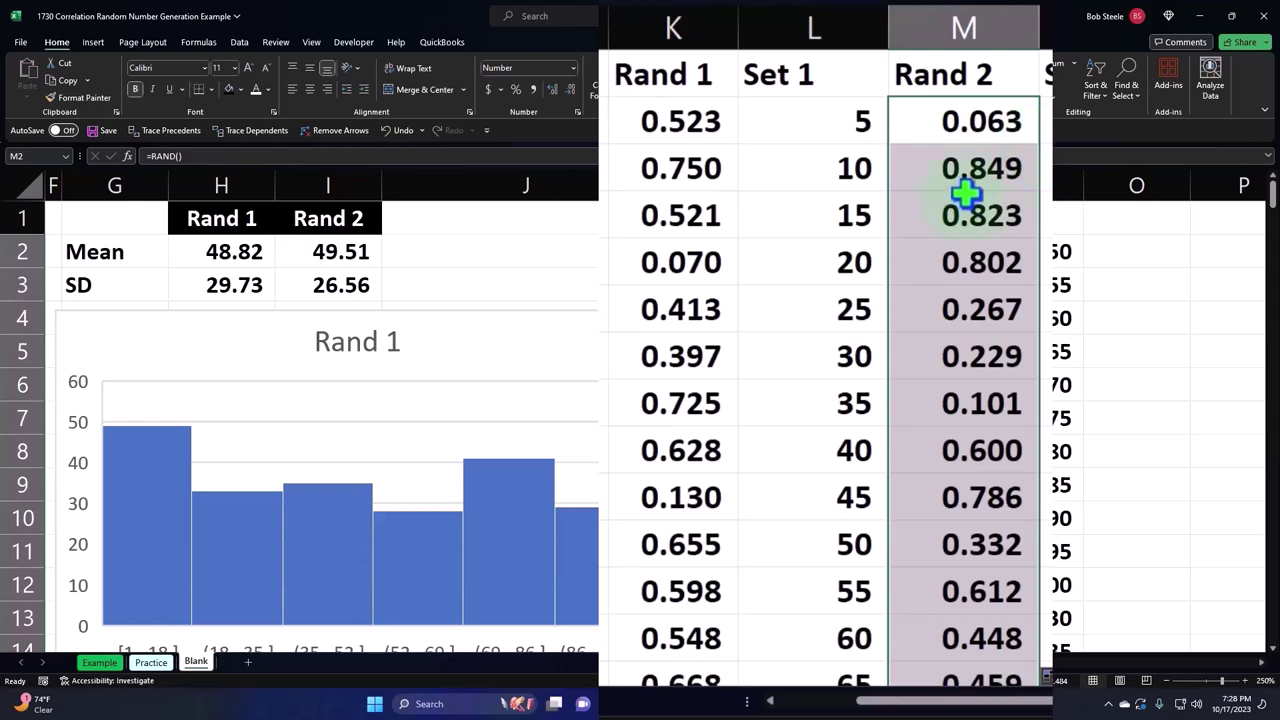
left_click(837, 177)
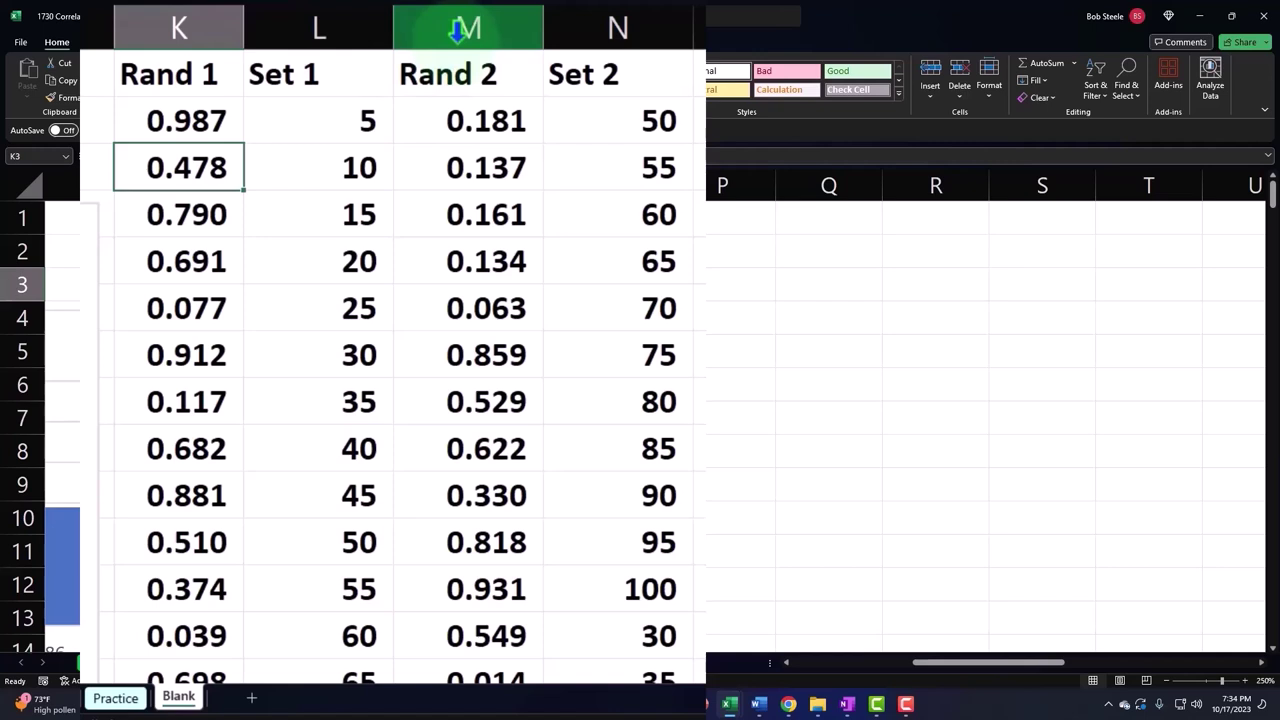
Insert a blank column M before Rand 2 and narrow it to a thin separator
left_click(457, 31)
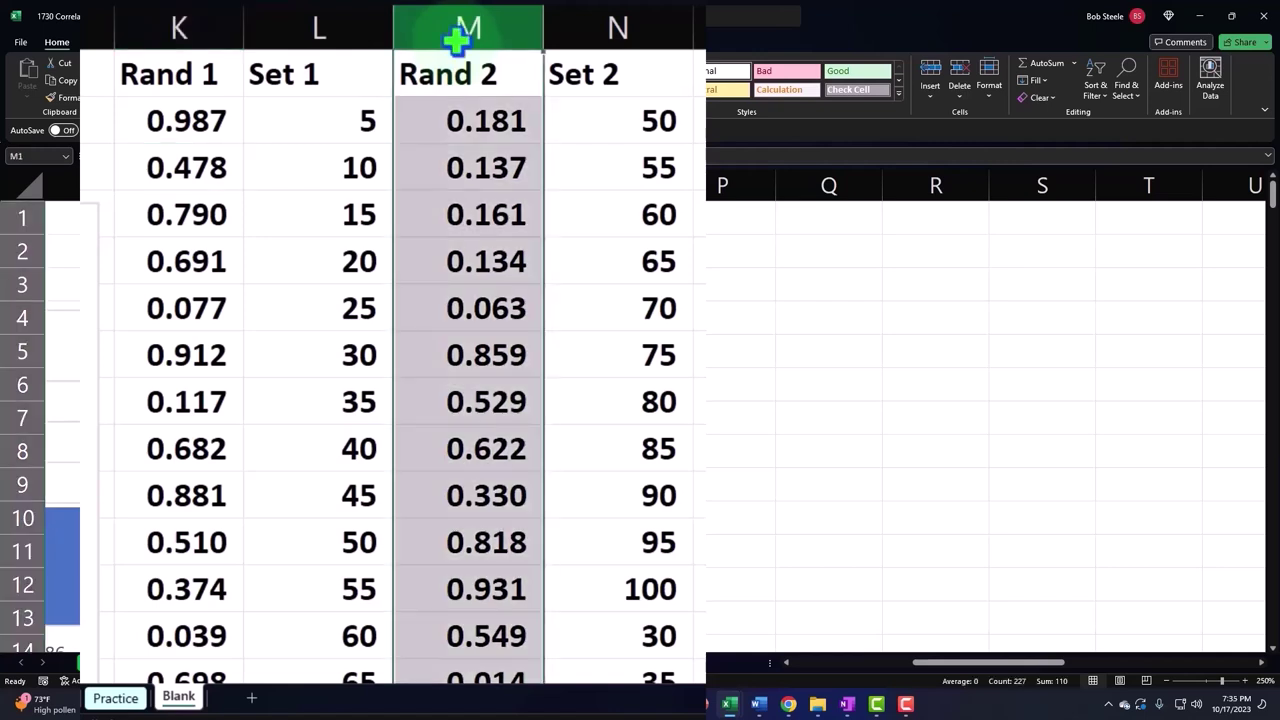
right_click(461, 128)
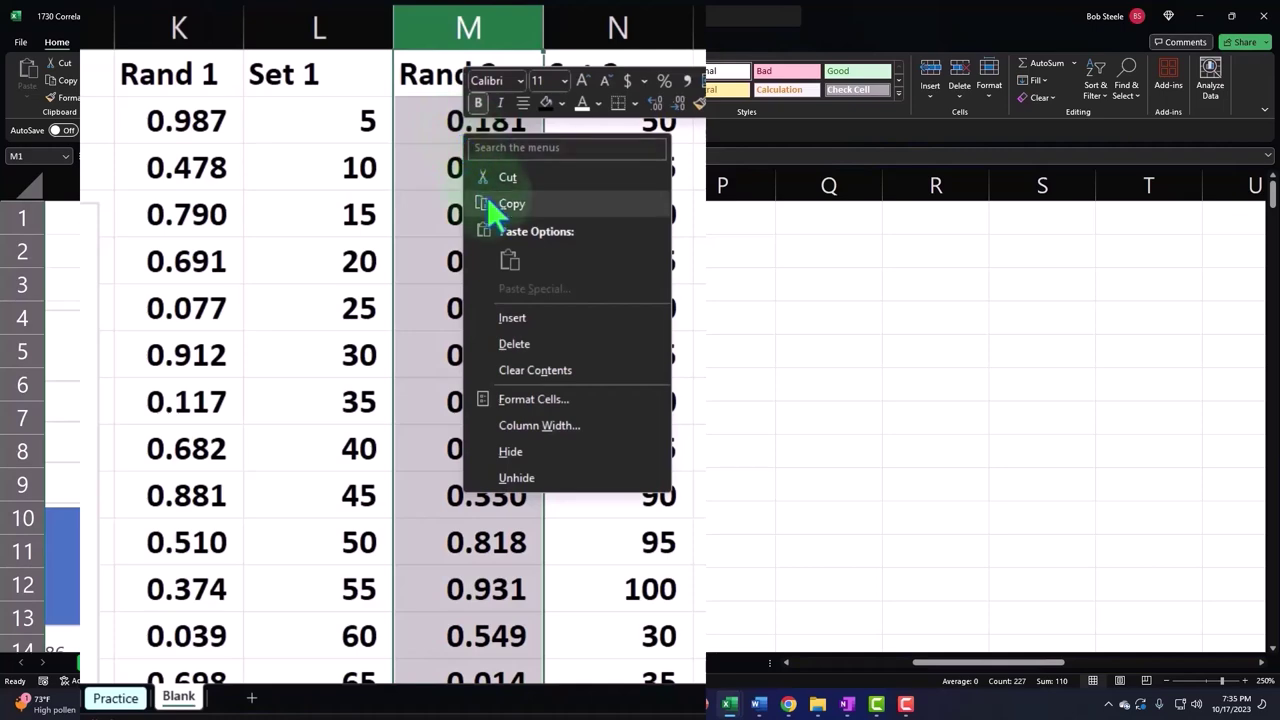
left_click(515, 317)
left_click(414, 283)
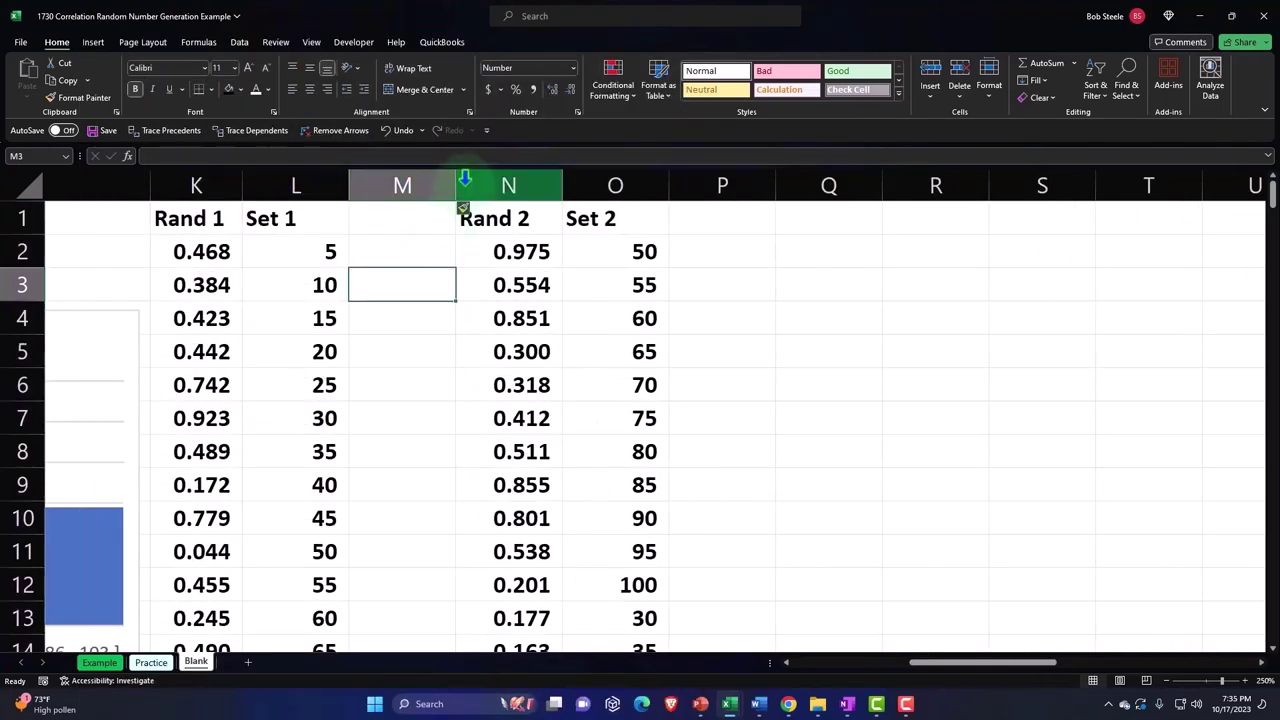
left_click_drag(454, 180, 369, 188)
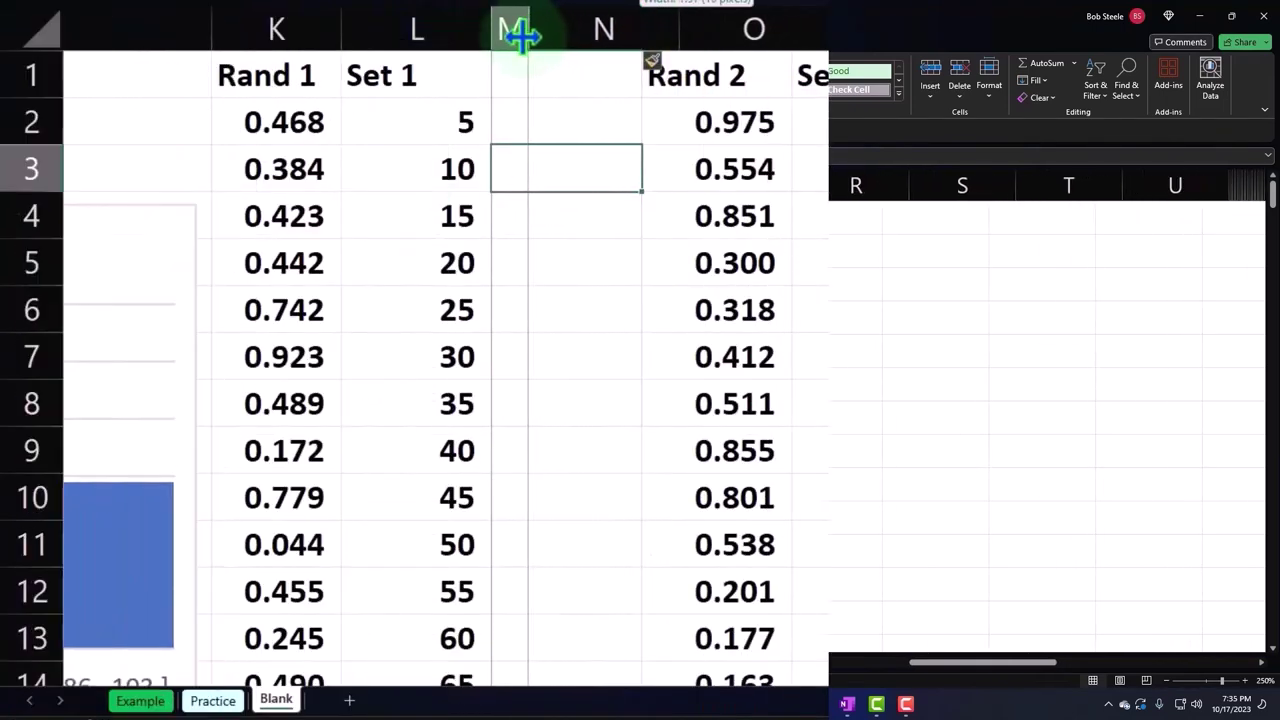
left_click_drag(519, 36, 521, 36)
Delete the leftover values in rows 217–228 across columns K to O
left_click(322, 185)
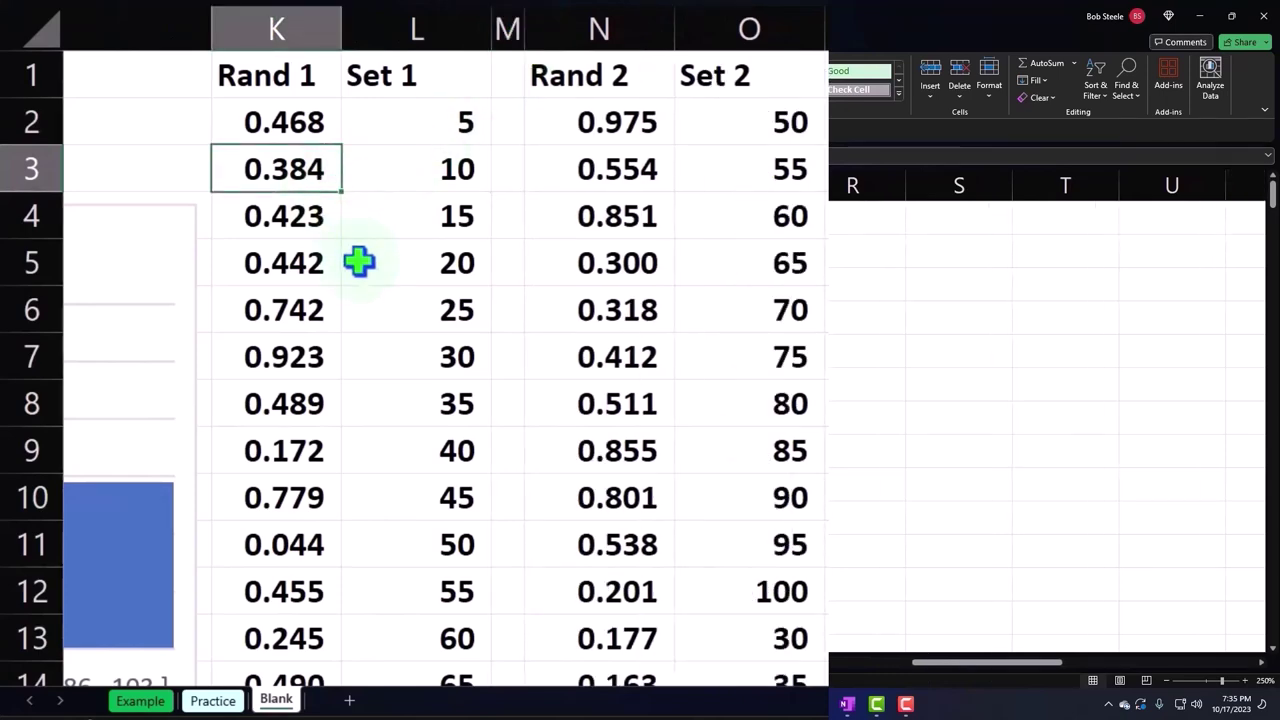
scroll(357, 260, "down", 6)
scroll(357, 260, "down", 13)
scroll(359, 261, "down", 10)
scroll(359, 261, "down", 8)
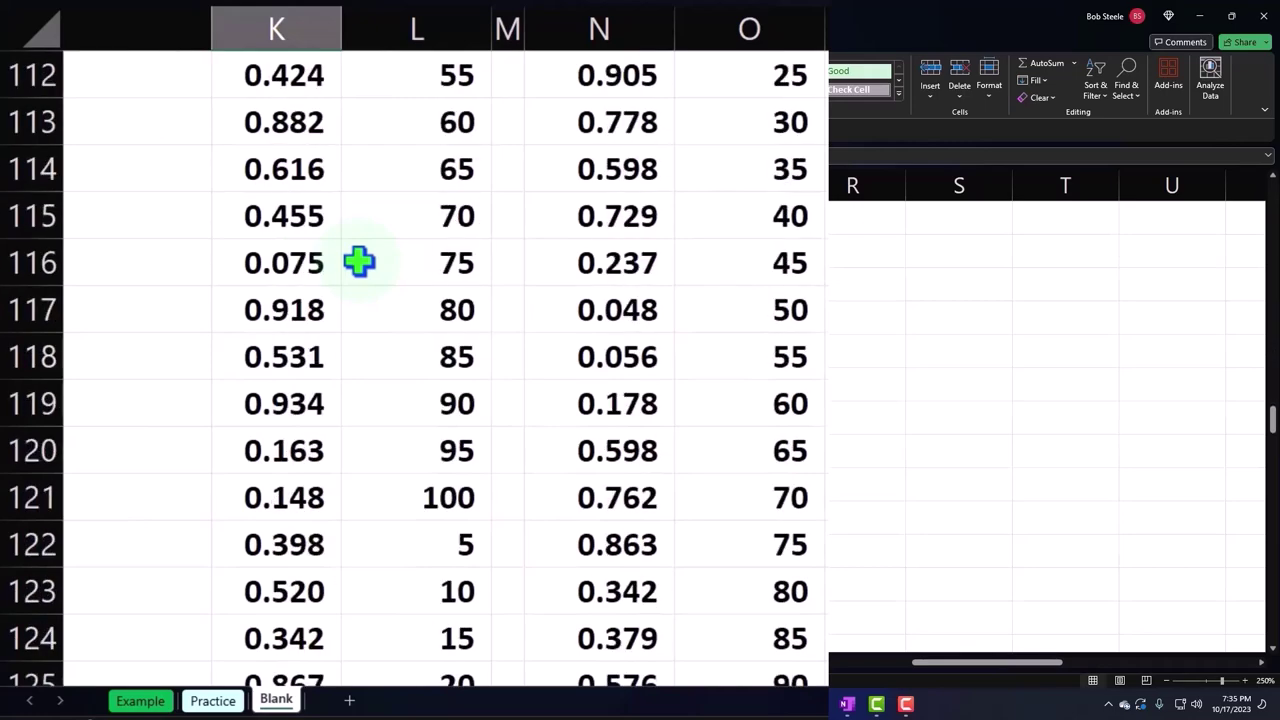
scroll(359, 261, "down", 13)
scroll(359, 261, "down", 12)
scroll(359, 261, "down", 10)
scroll(359, 261, "up", 1)
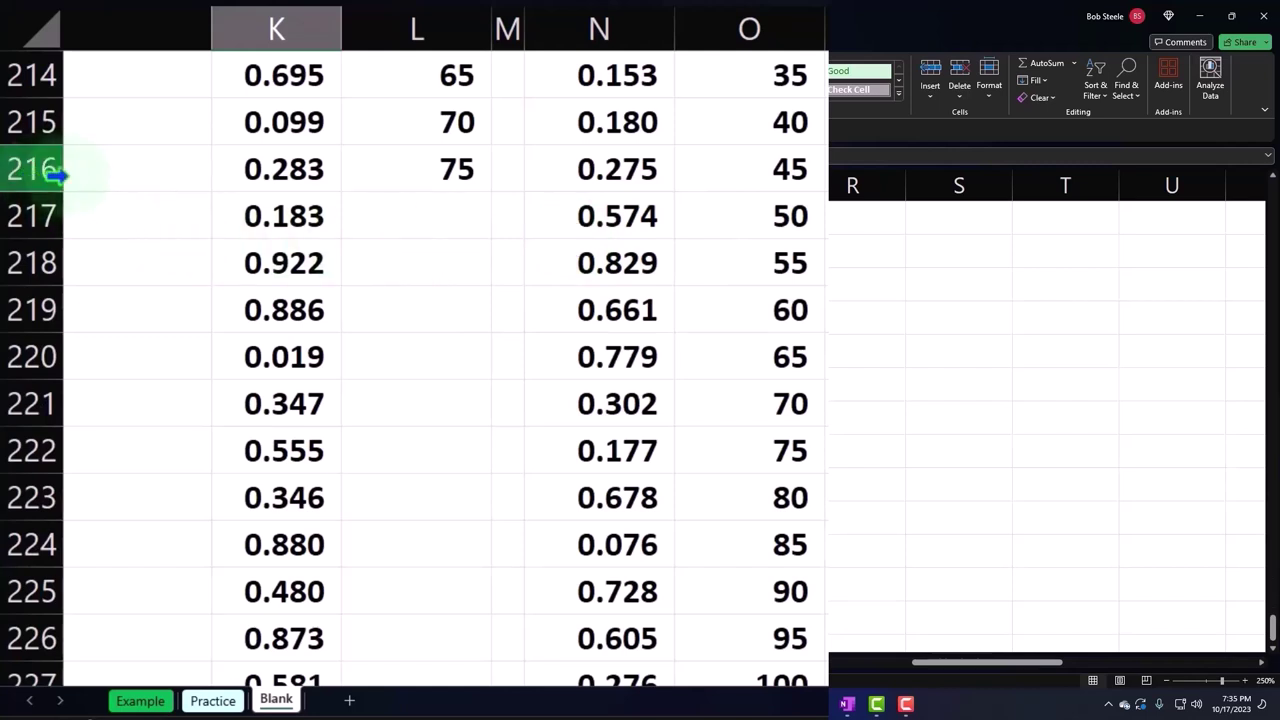
mouse_move(290, 217)
left_mouse_down()
mouse_move(713, 698)
mouse_move(708, 640)
left_mouse_up()
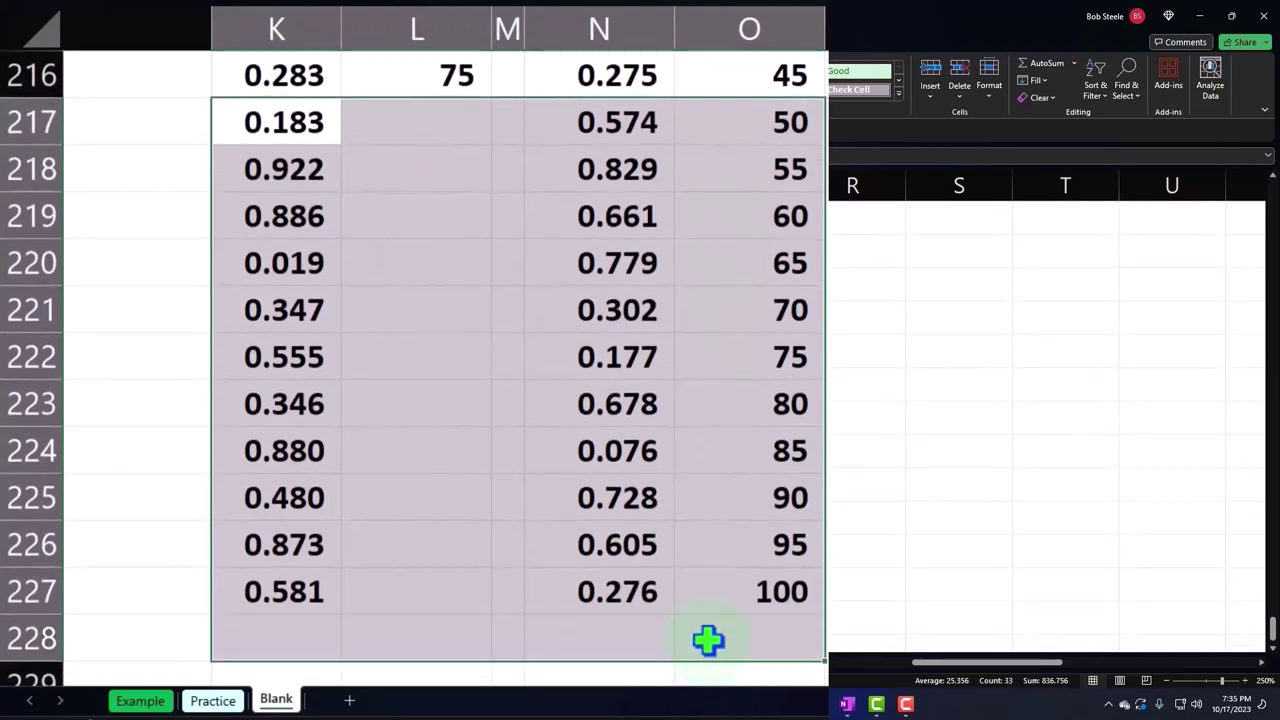
key("Delete")
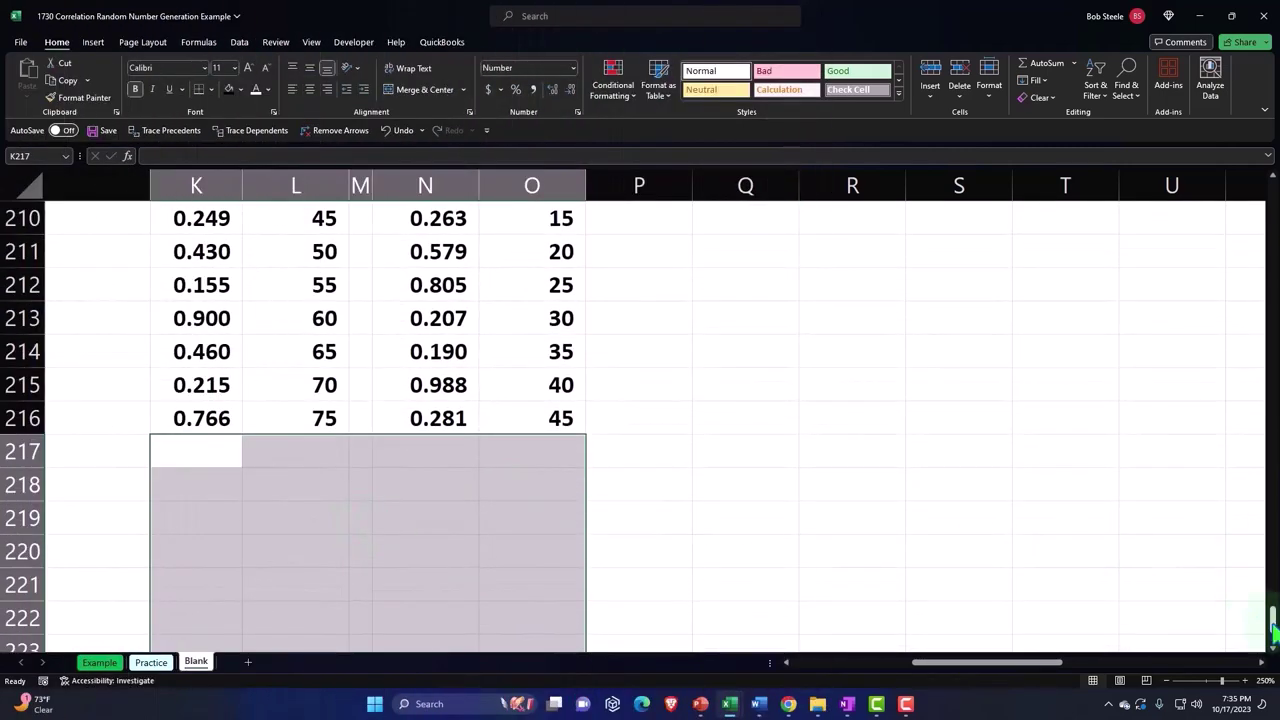
left_click_drag(1272, 630, 1249, 151)
Format the Rand 1 and Set 1 columns (K1:L216) as a table with headers
left_click(217, 284)
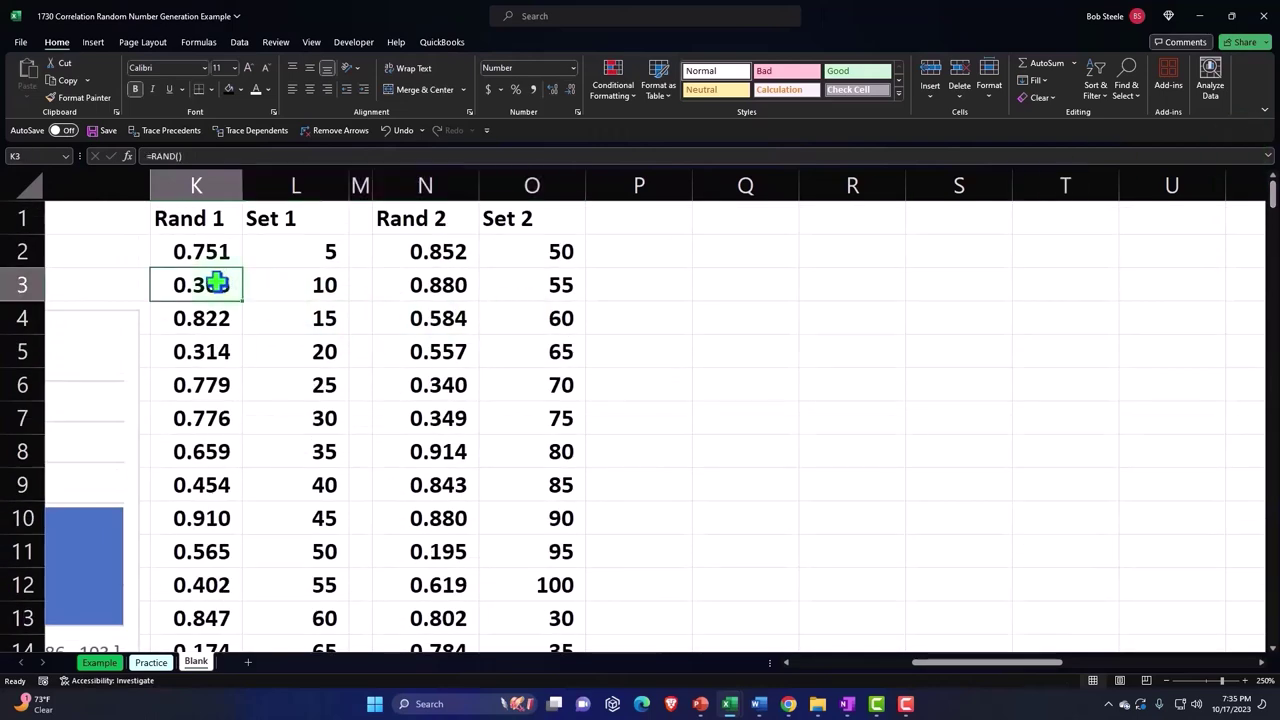
left_click(90, 43)
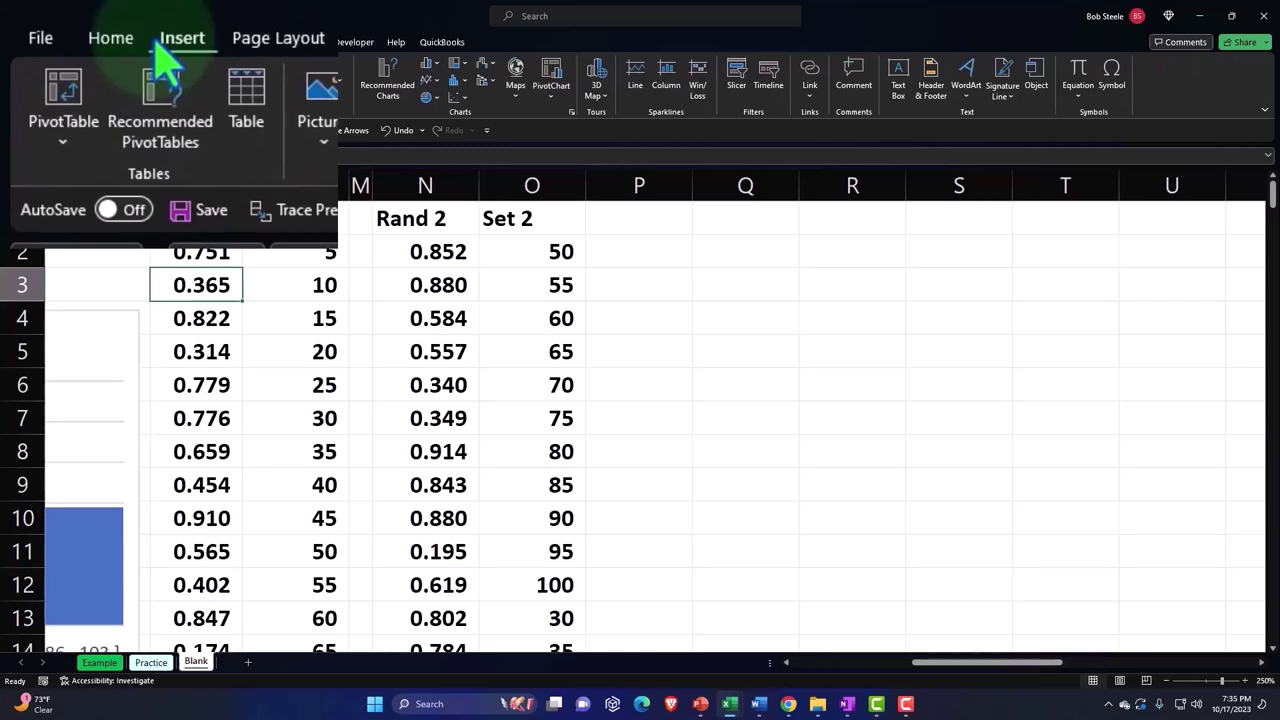
left_click(247, 95)
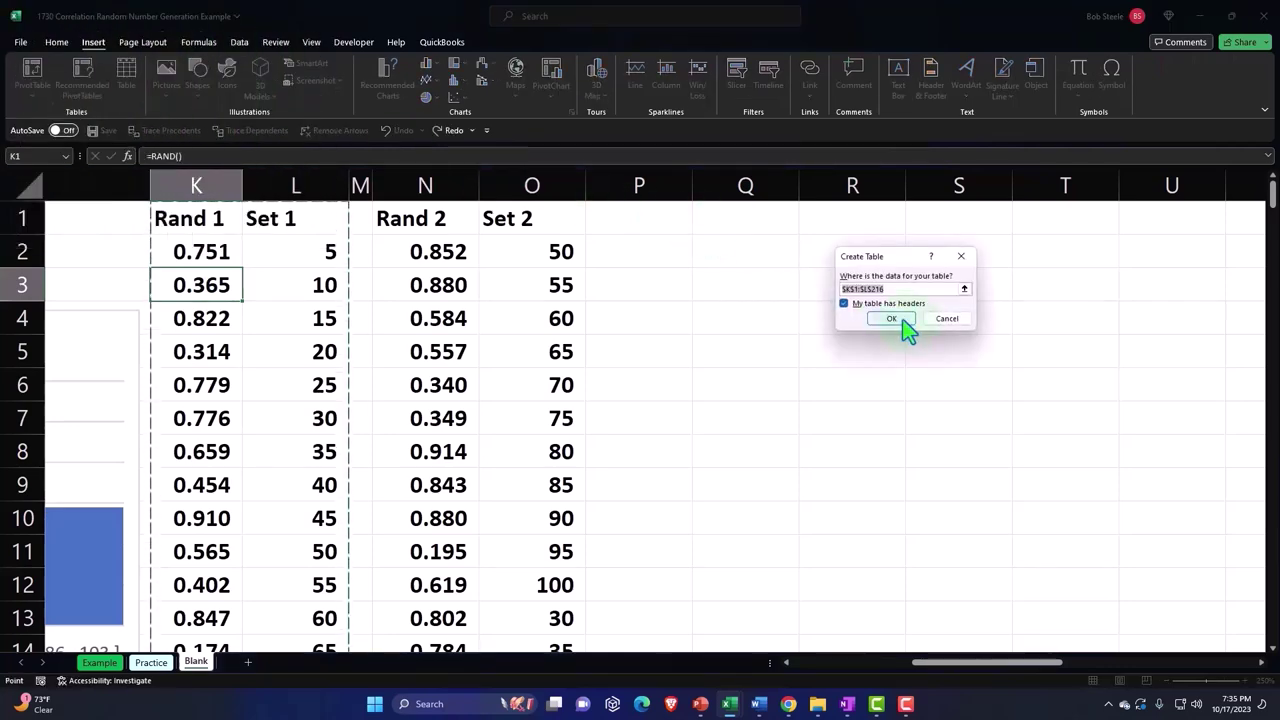
left_click(891, 319)
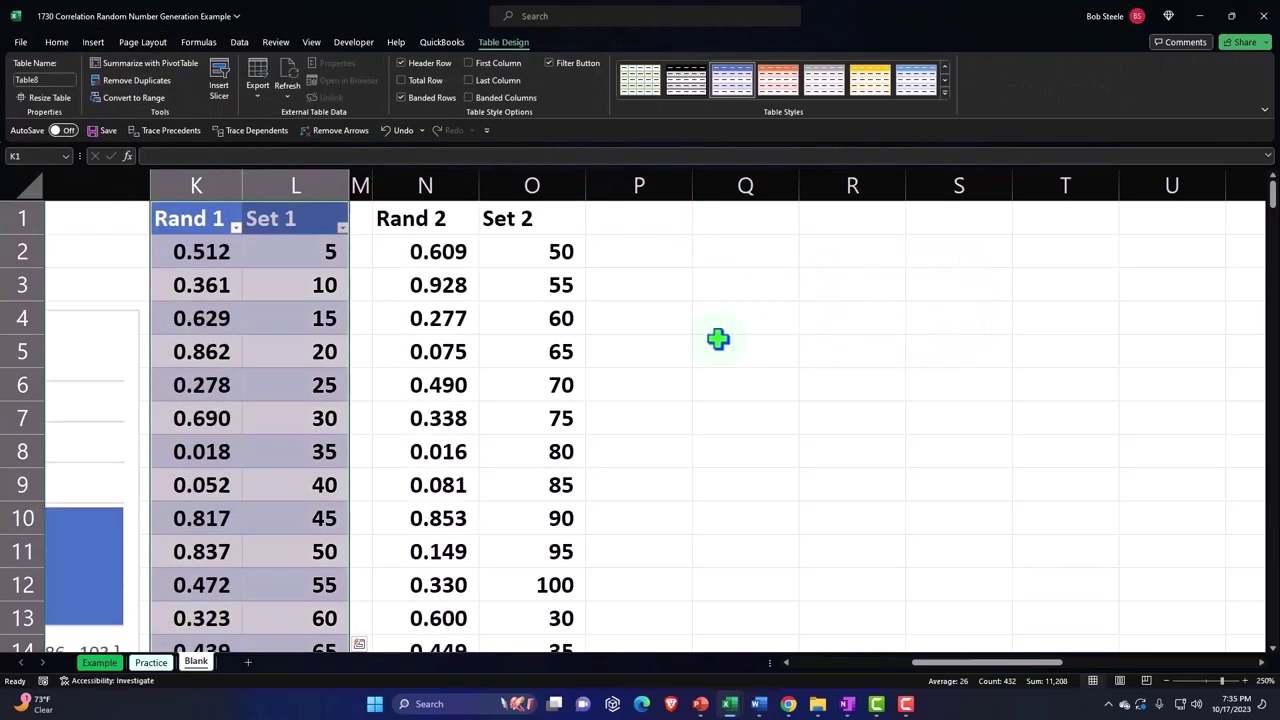
Format the Rand 2 and Set 2 columns (N1:O216) as a table with headers
left_click(455, 291)
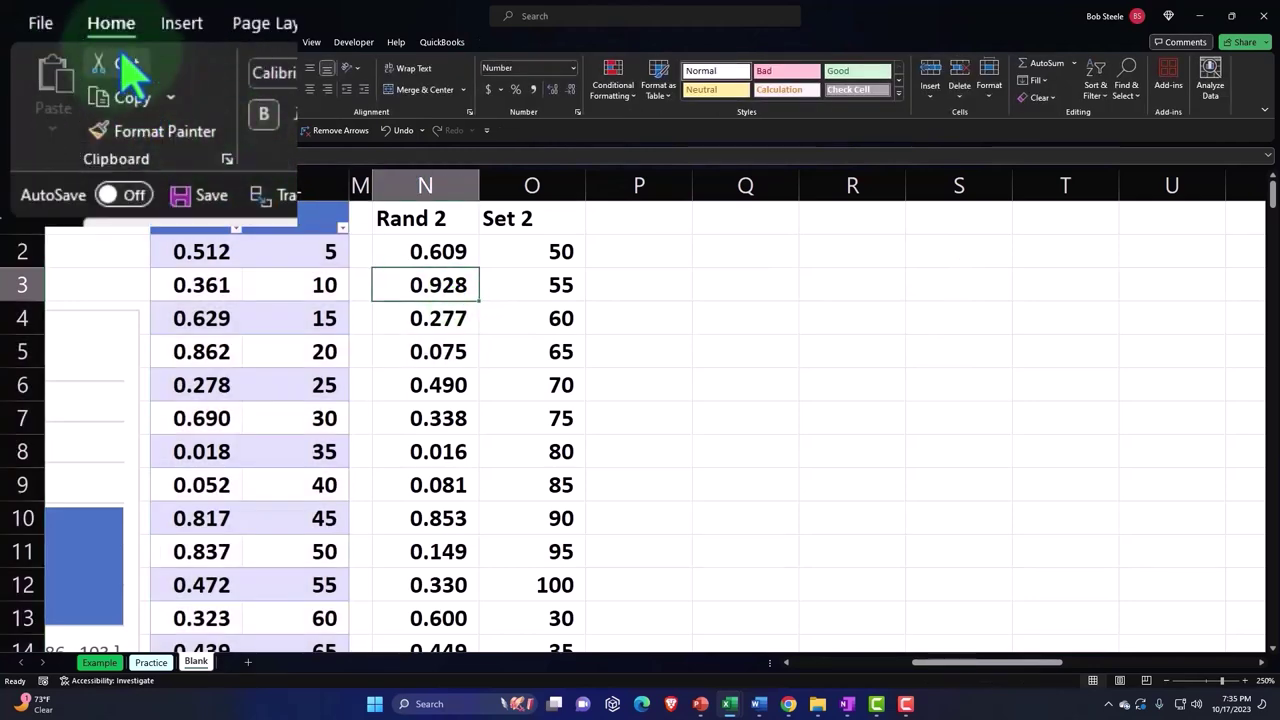
left_click(182, 28)
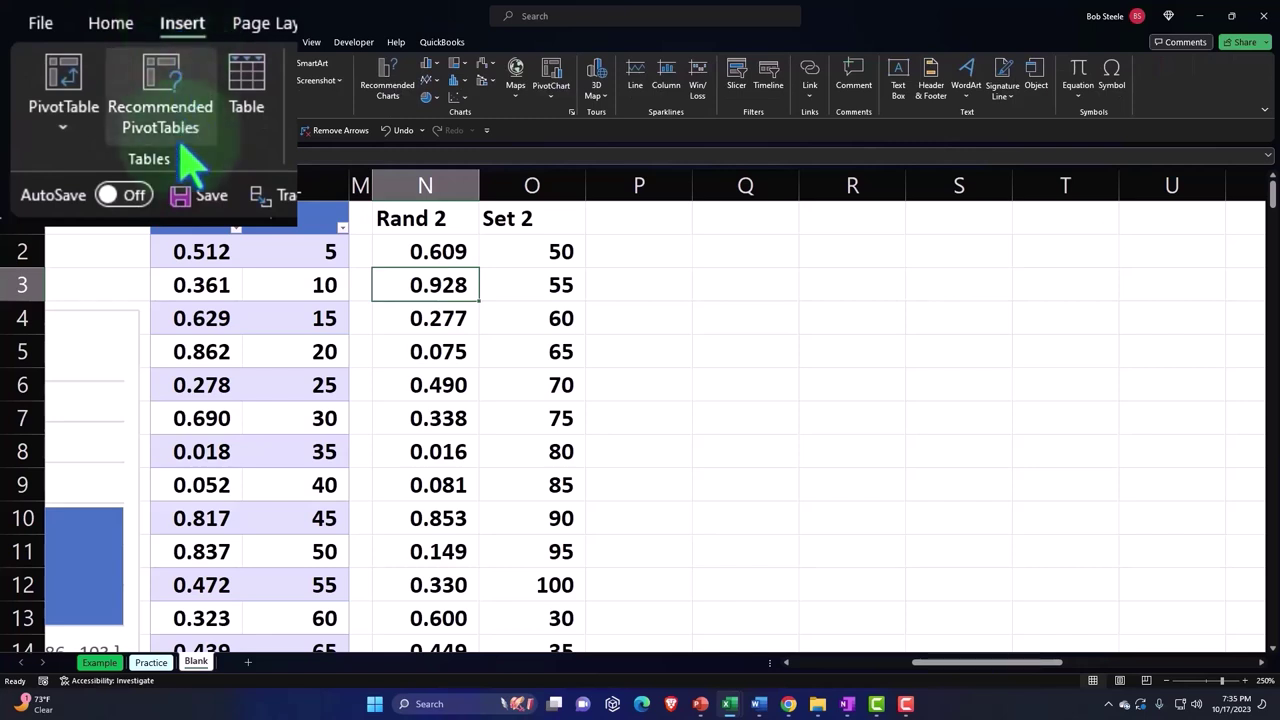
left_click(127, 85)
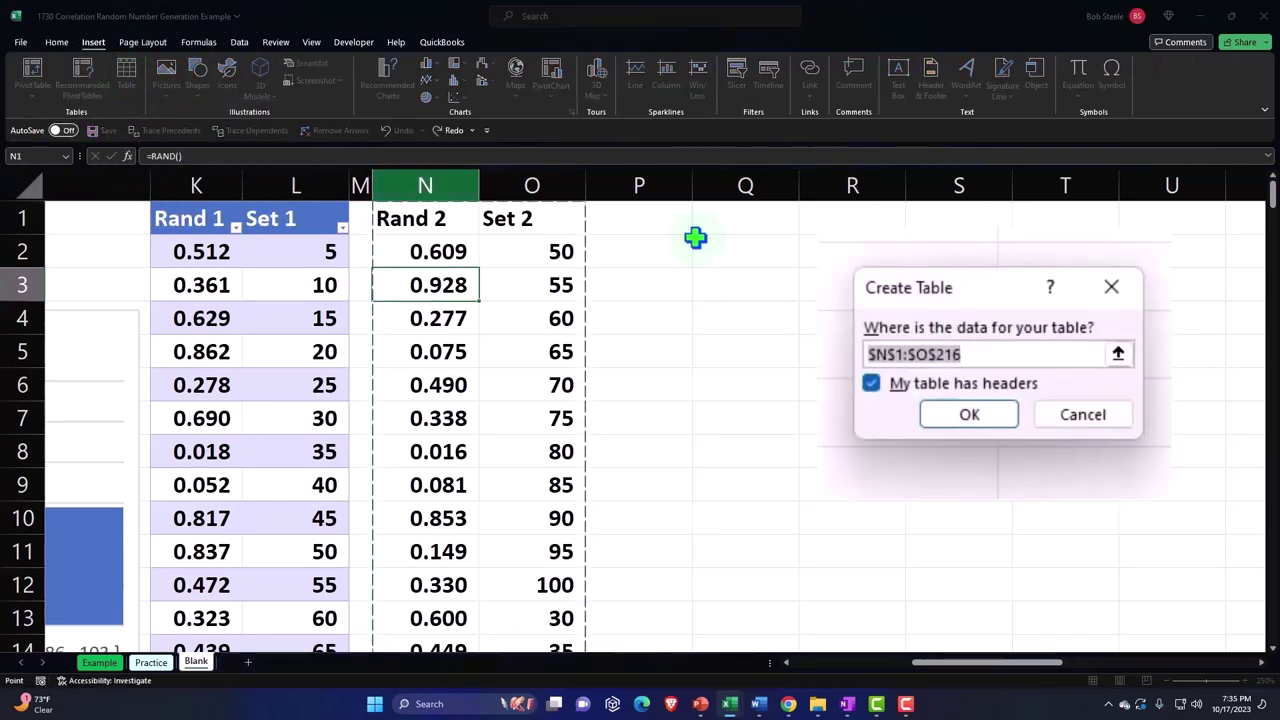
left_click(995, 412)
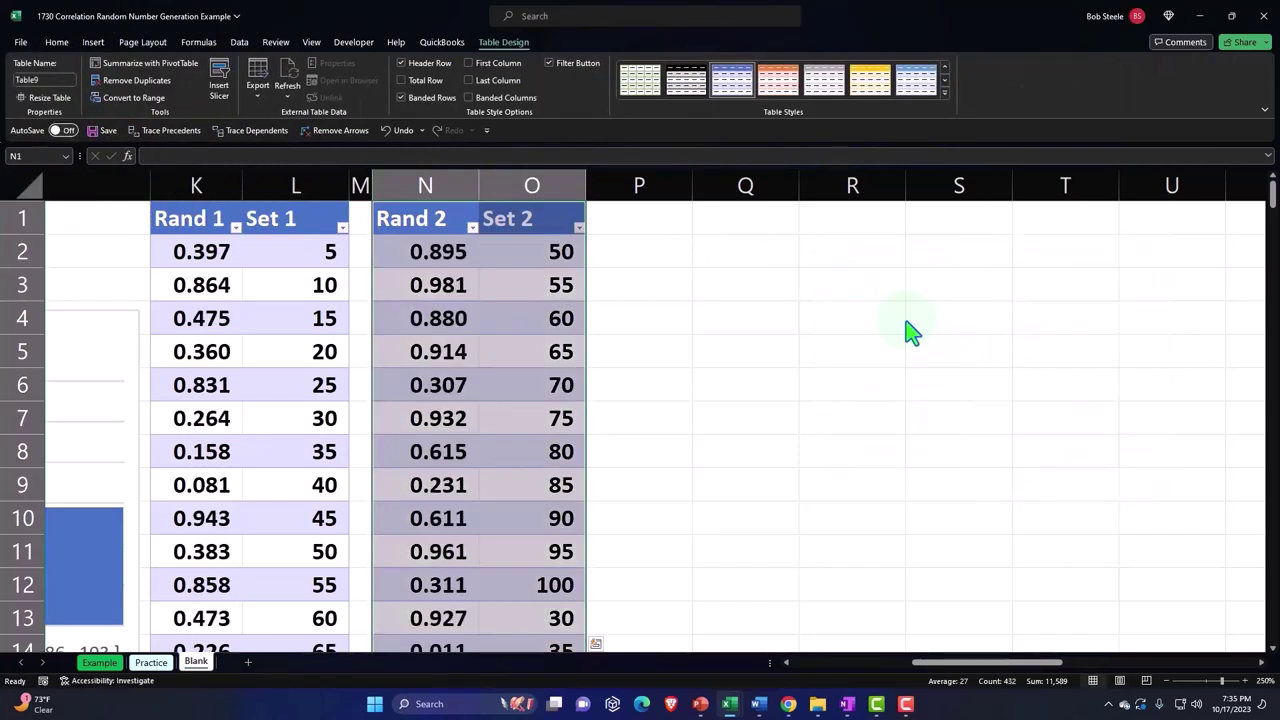
left_click(572, 318)
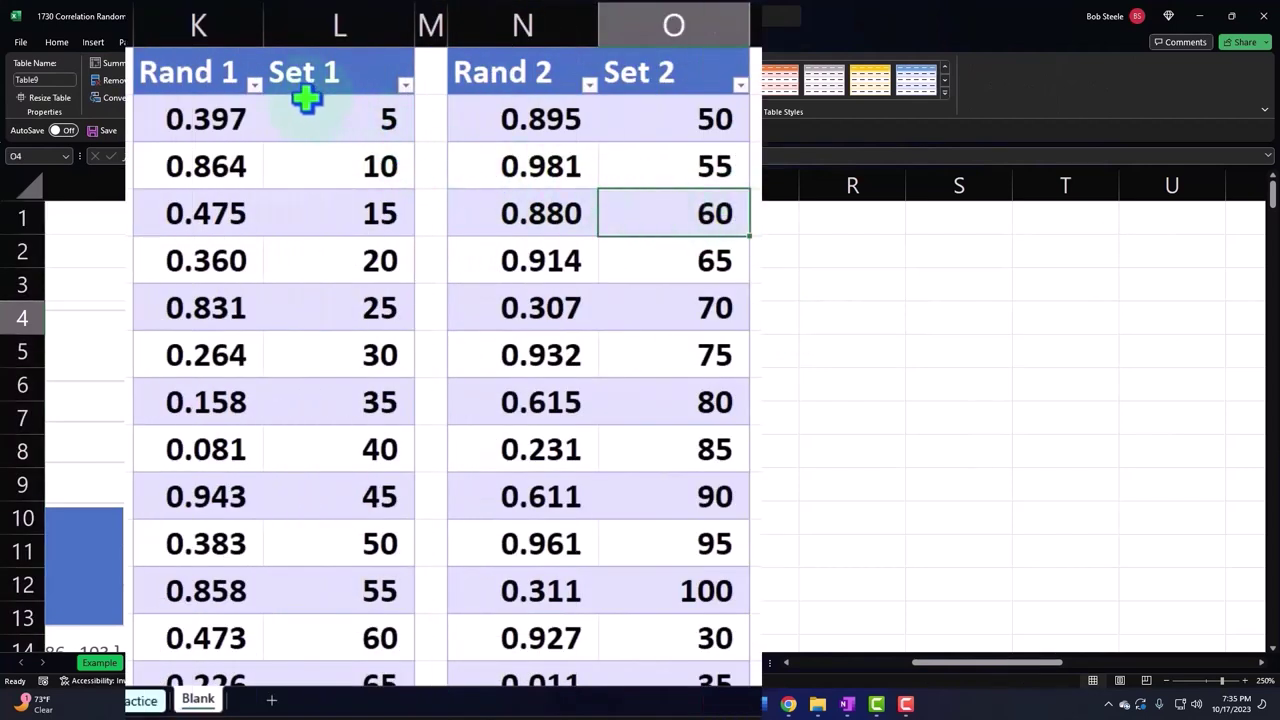
Sort the Rand 1 and Rand 2 columns smallest to largest
left_click(256, 84)
left_click(272, 110)
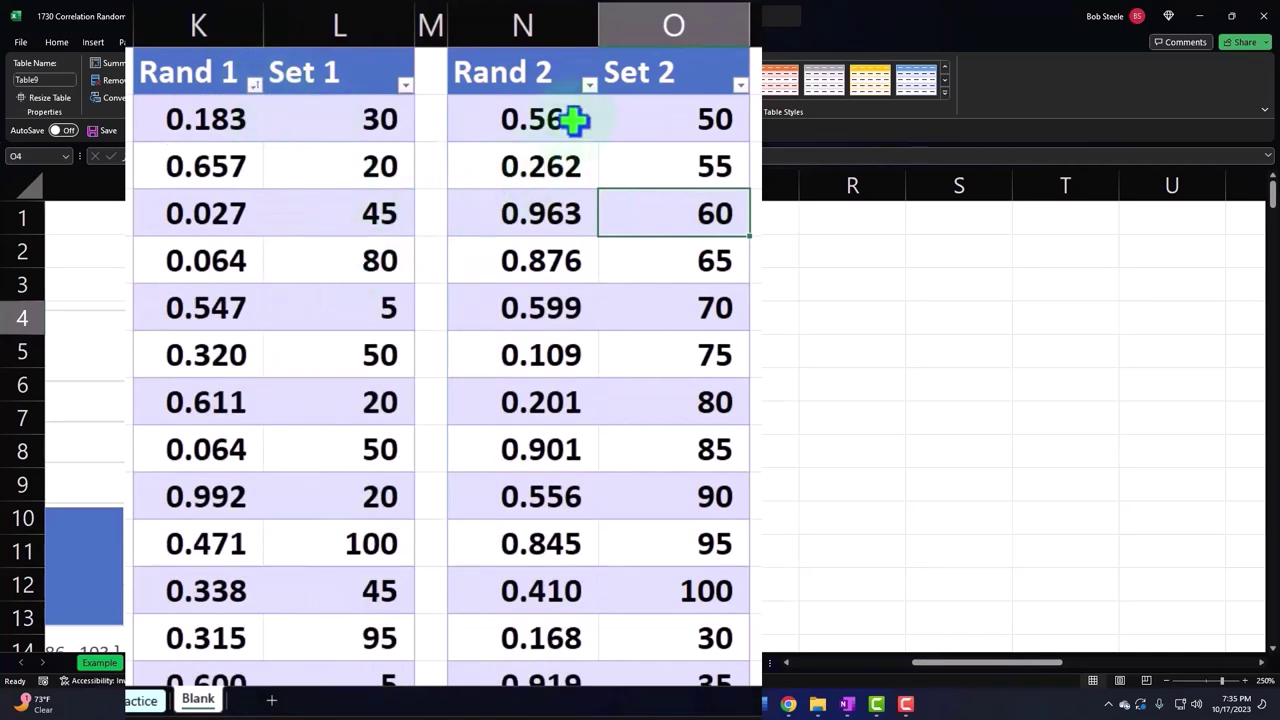
left_click(590, 85)
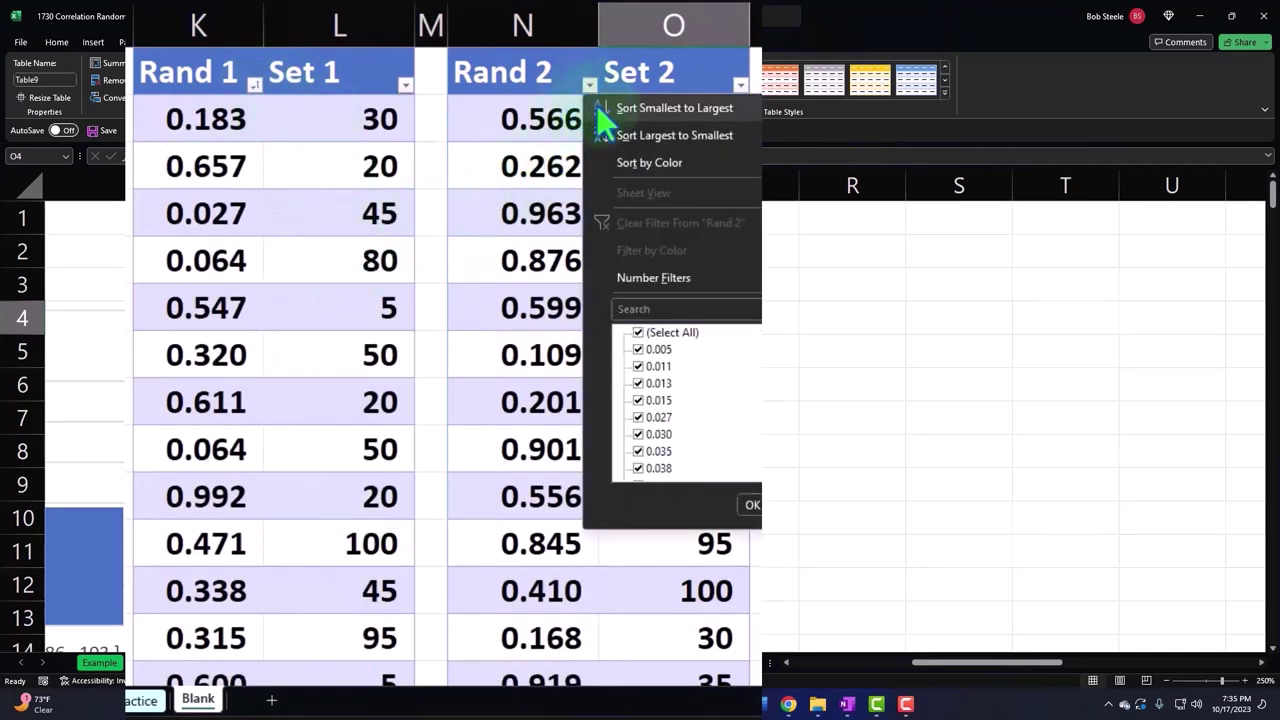
left_click(598, 107)
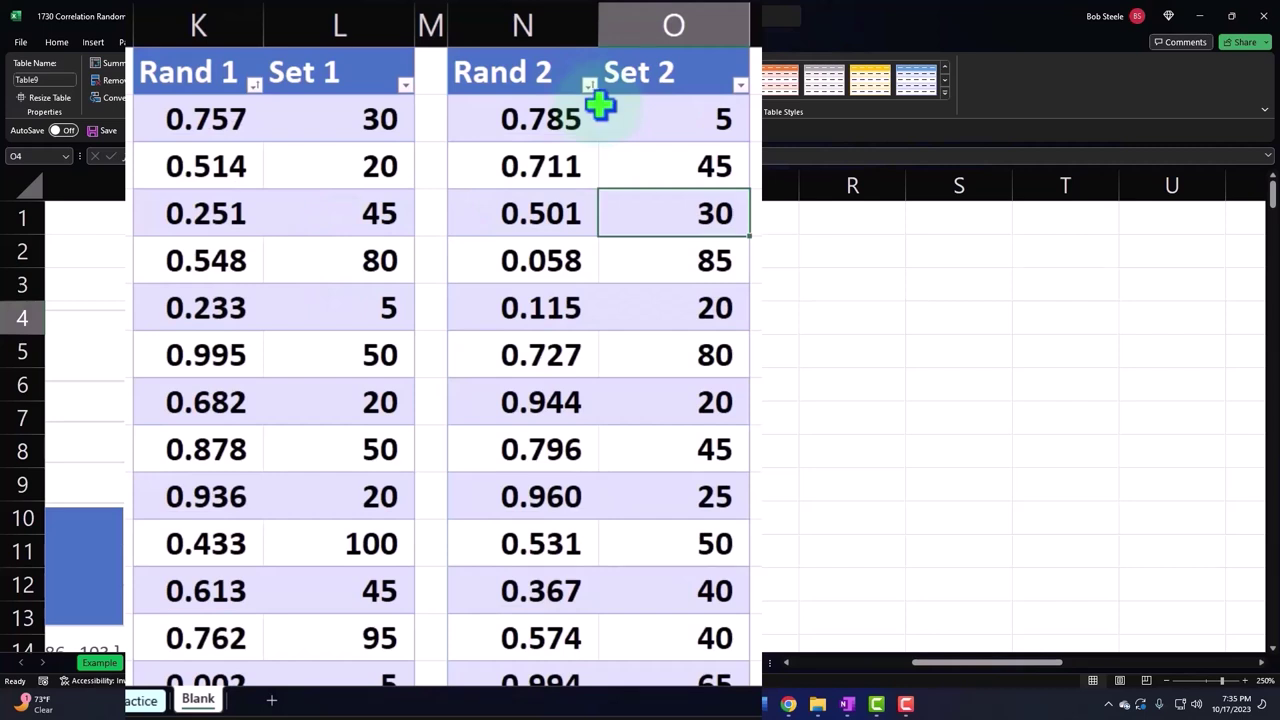
Step through the top shuffled Set 2 values to check the new order
left_click(602, 110)
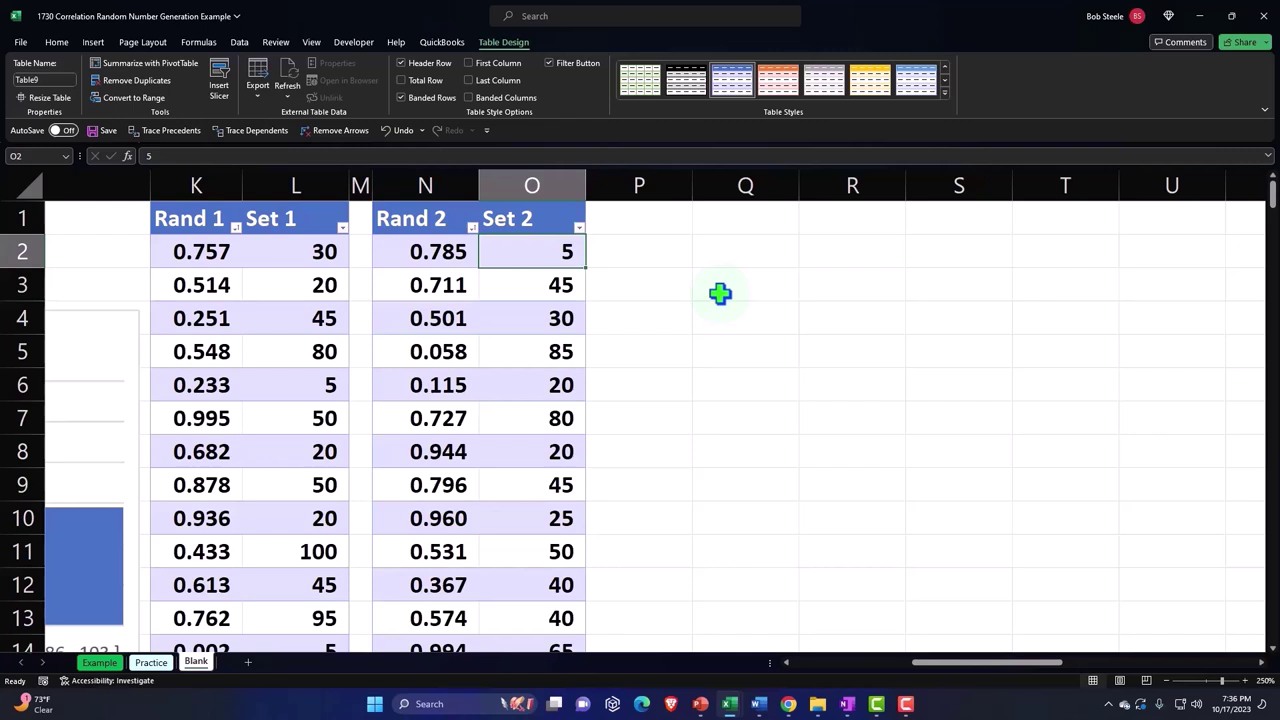
key("Down")
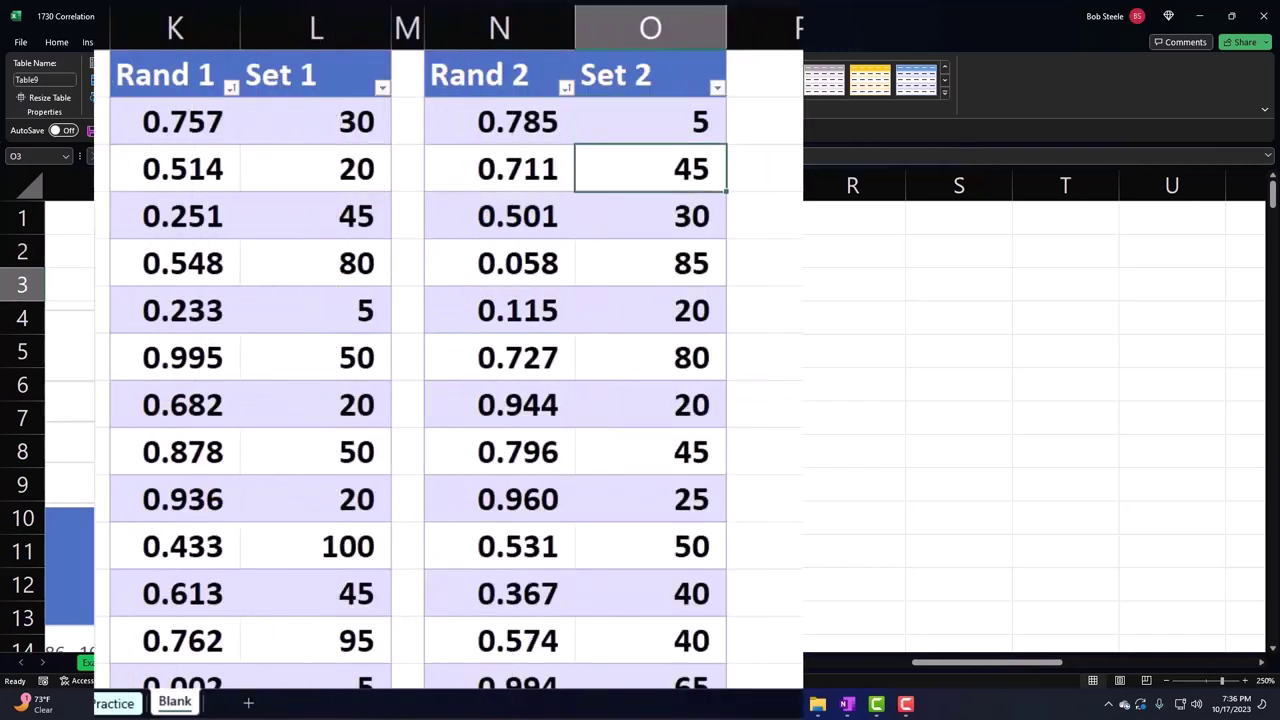
key("Down")
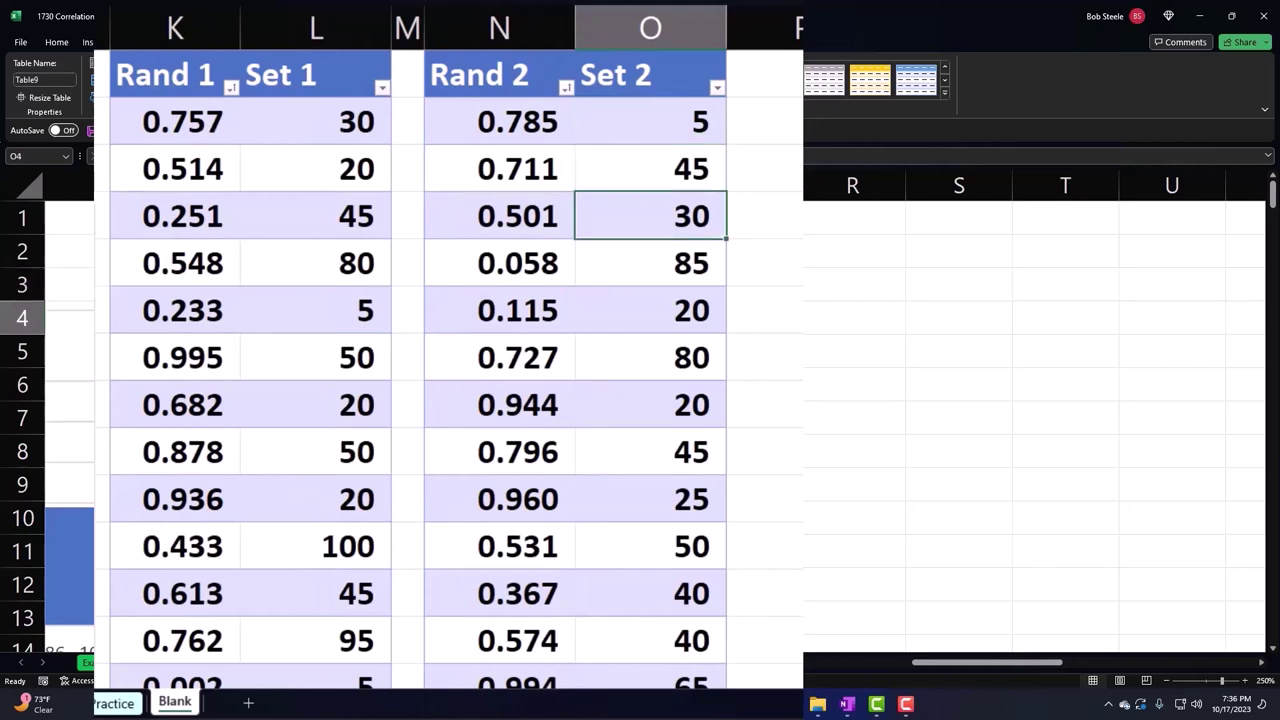
key("Down")
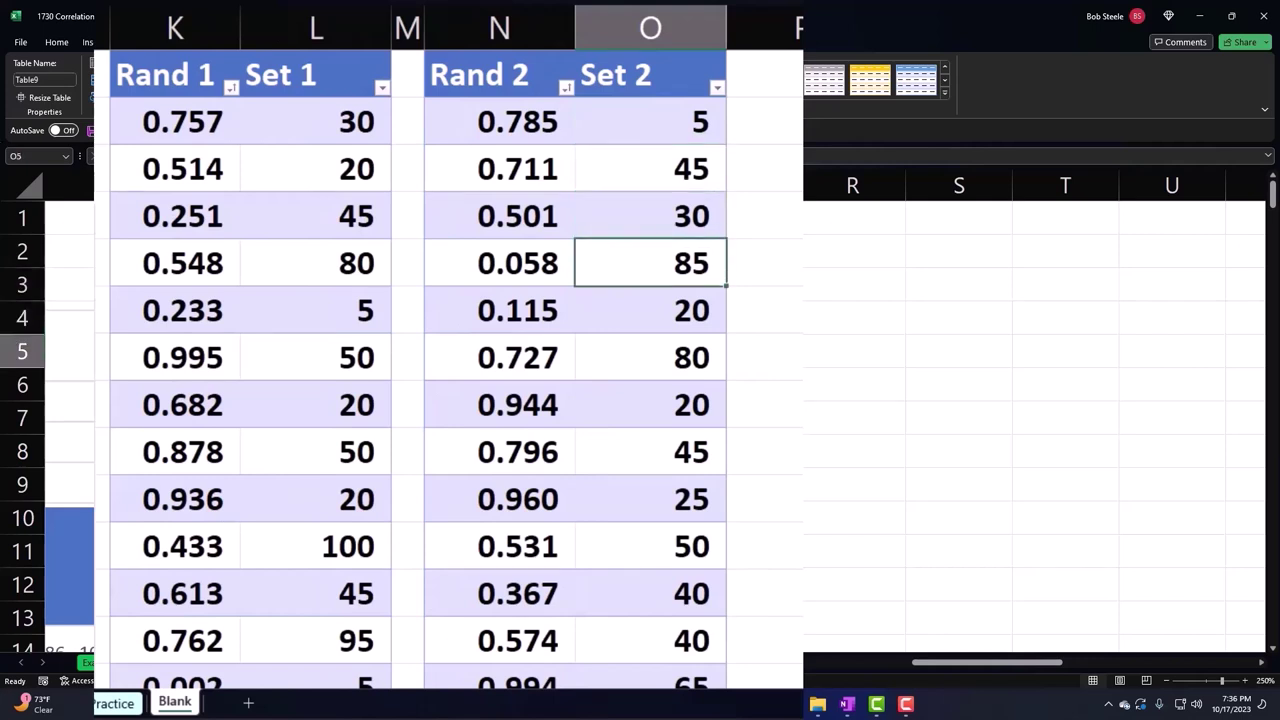
key("Down")
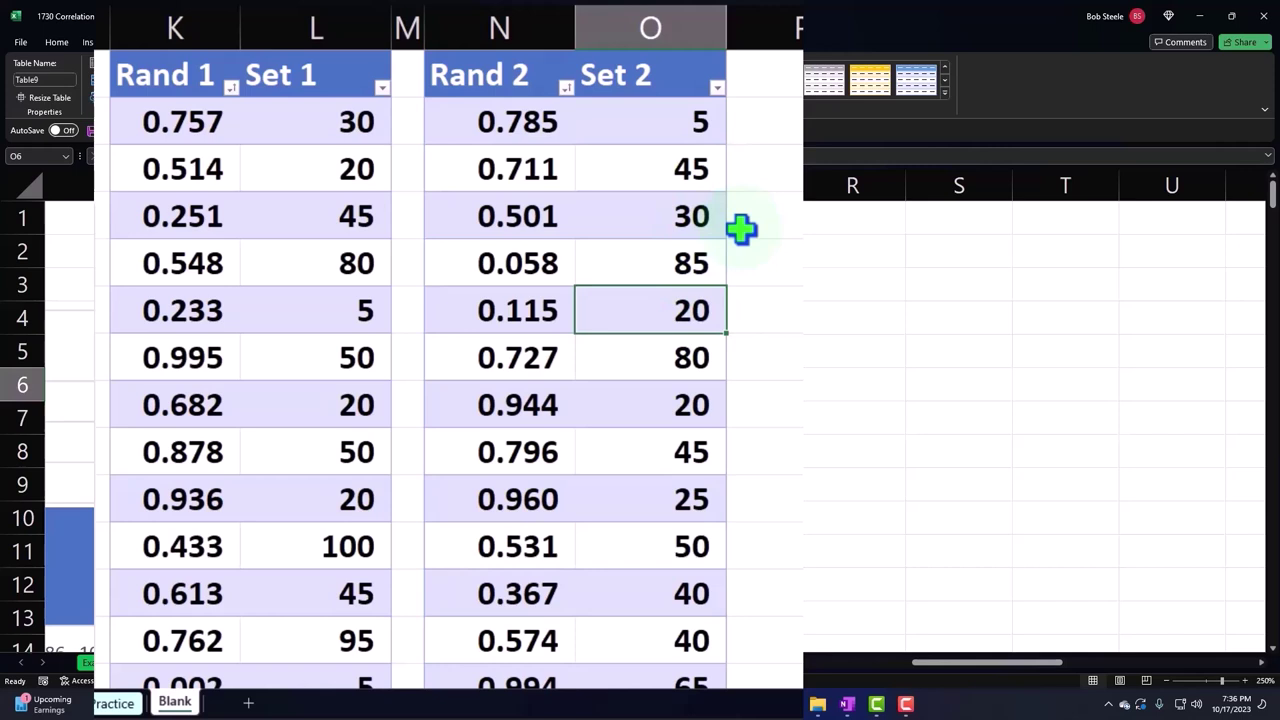
left_click(316, 35)
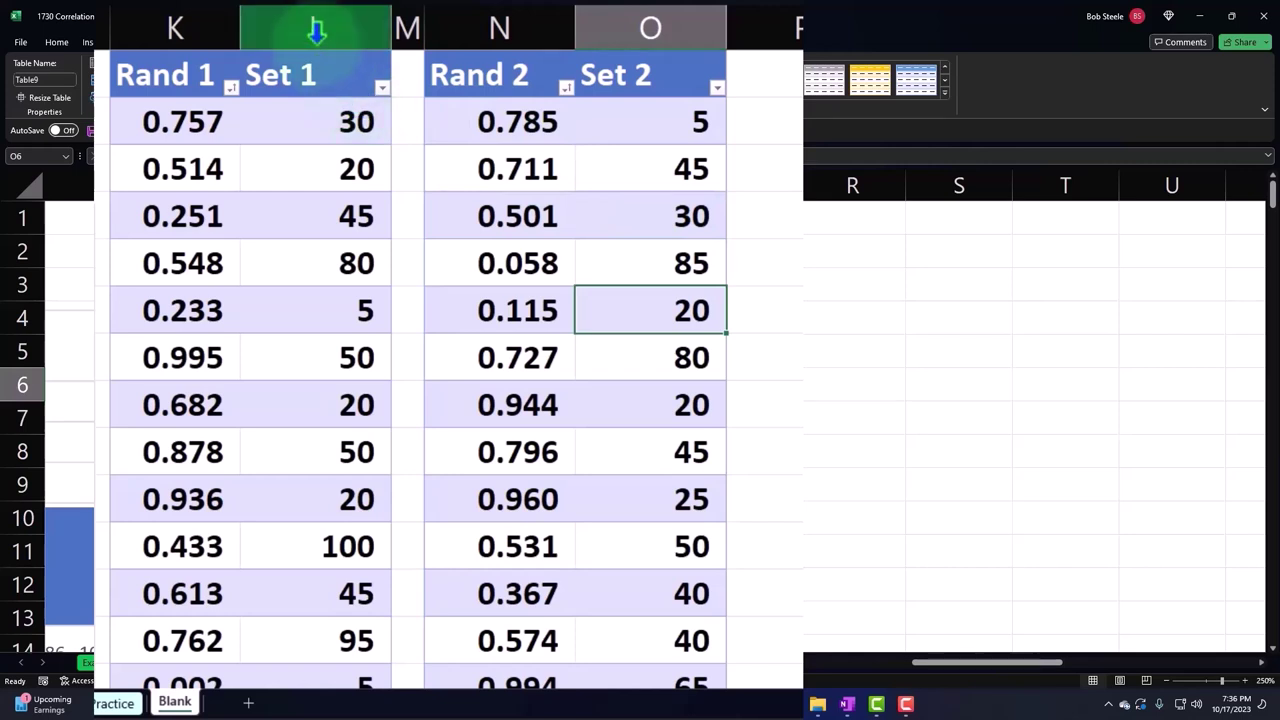
Copy the Set 1 and Set 2 columns and paste them as values at Q1
left_click(318, 28)
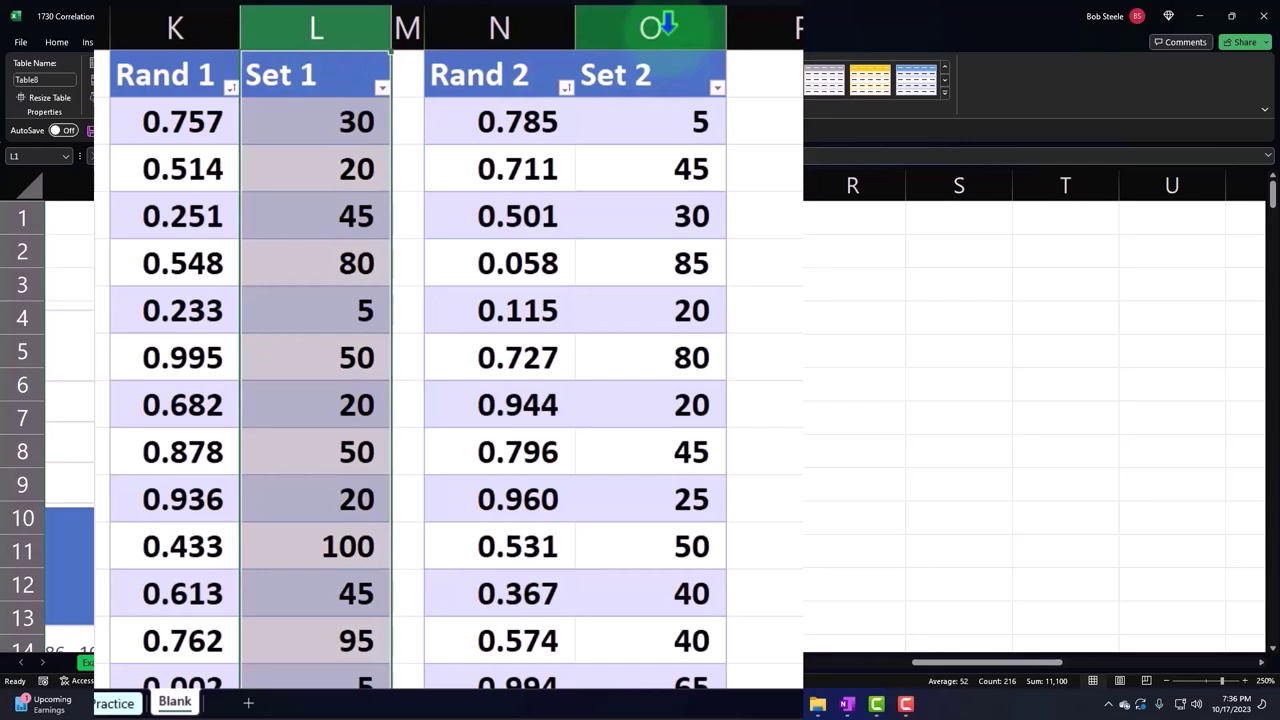
left_click(660, 27, "ctrl")
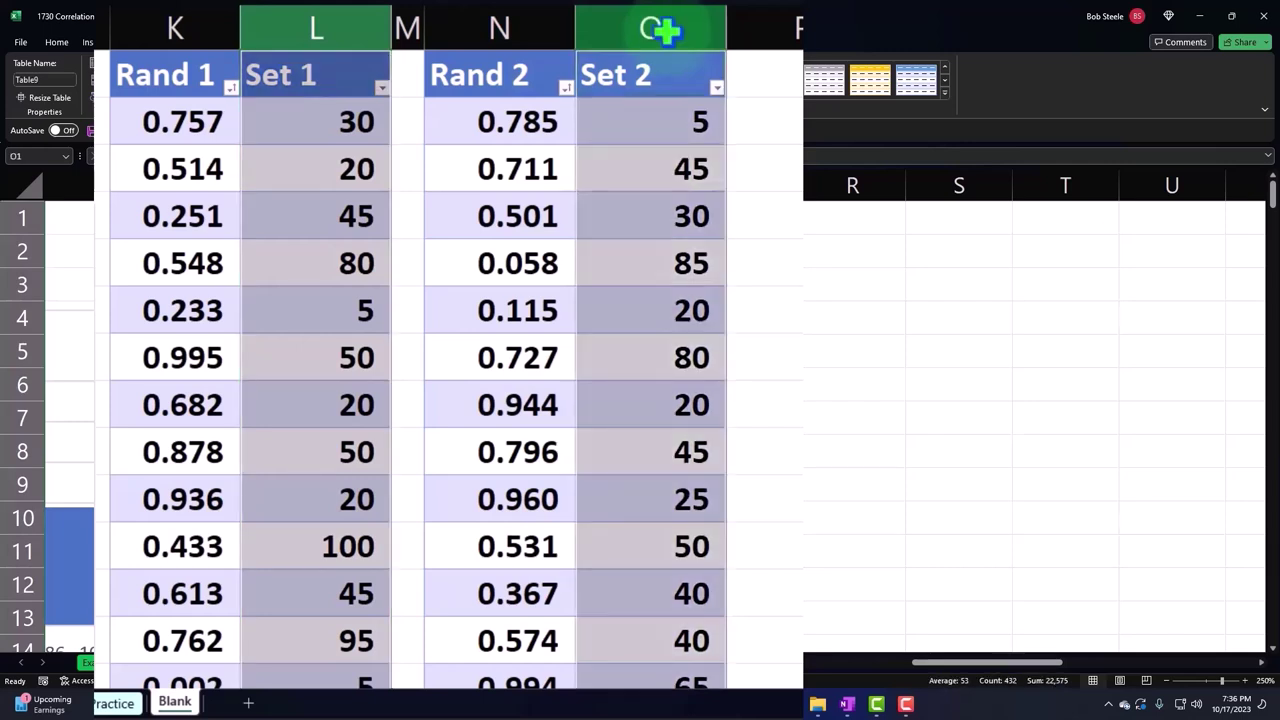
right_click(660, 160)
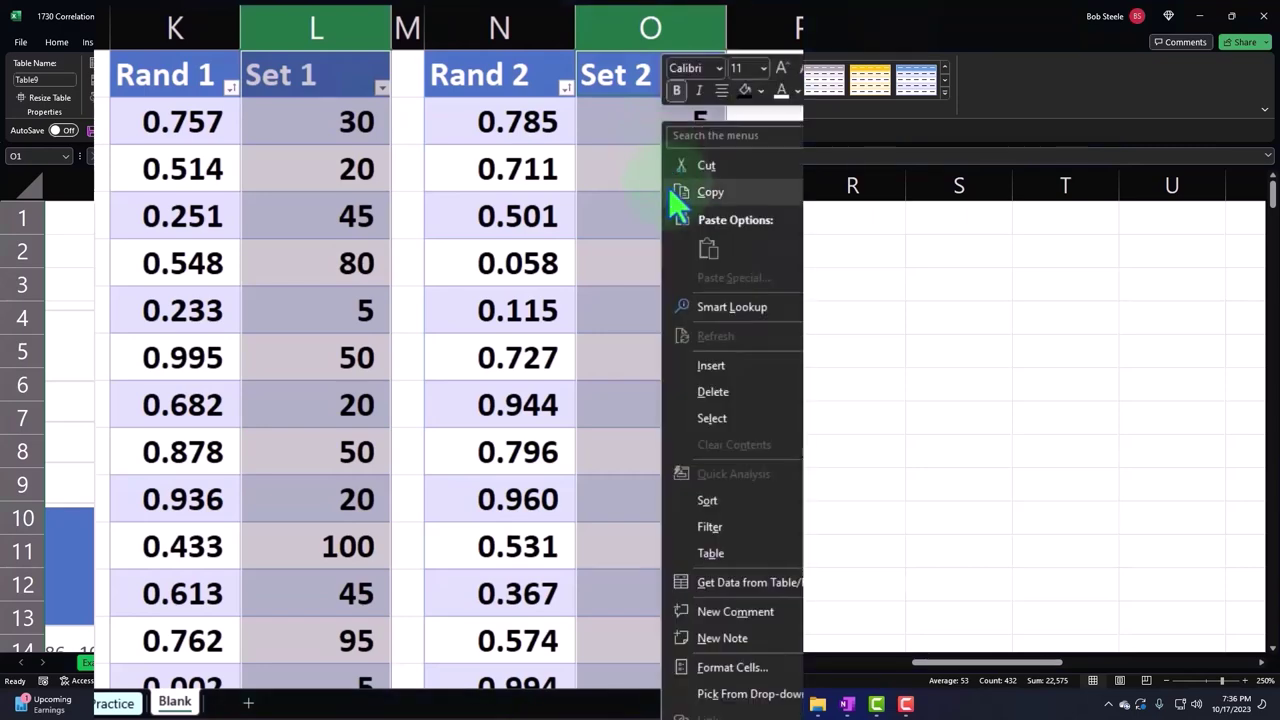
left_click(672, 190)
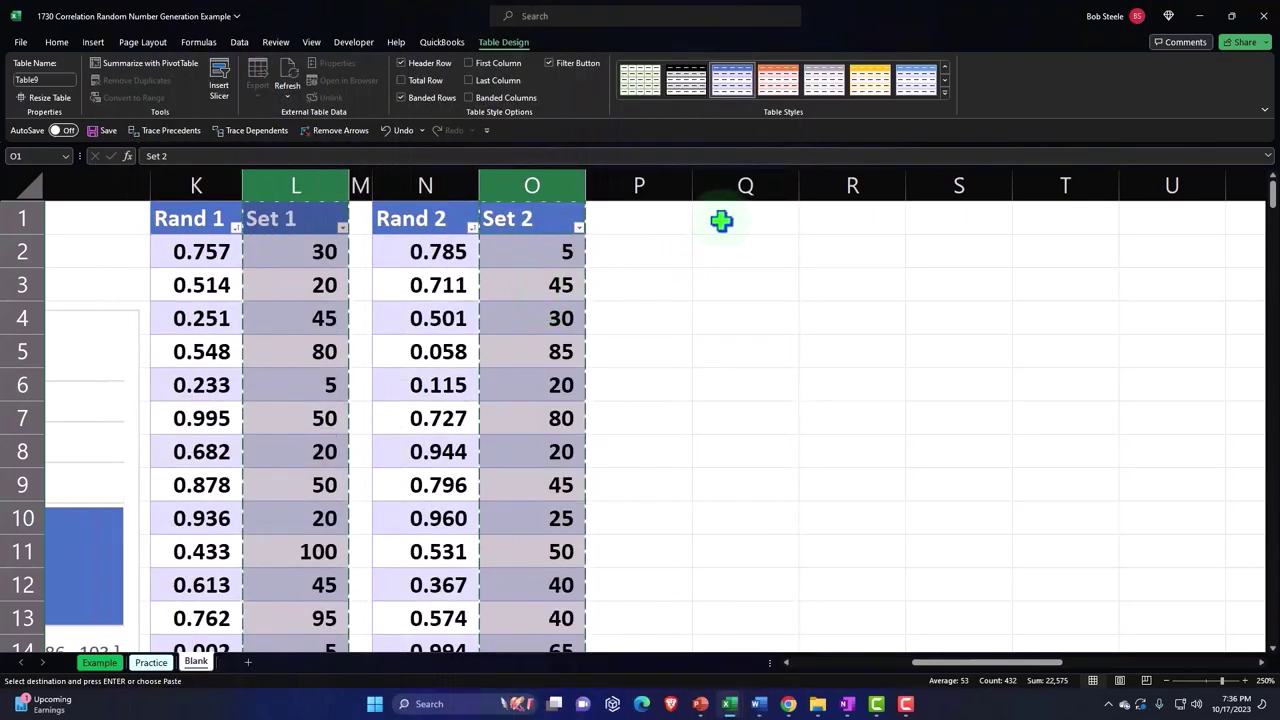
right_click(737, 217)
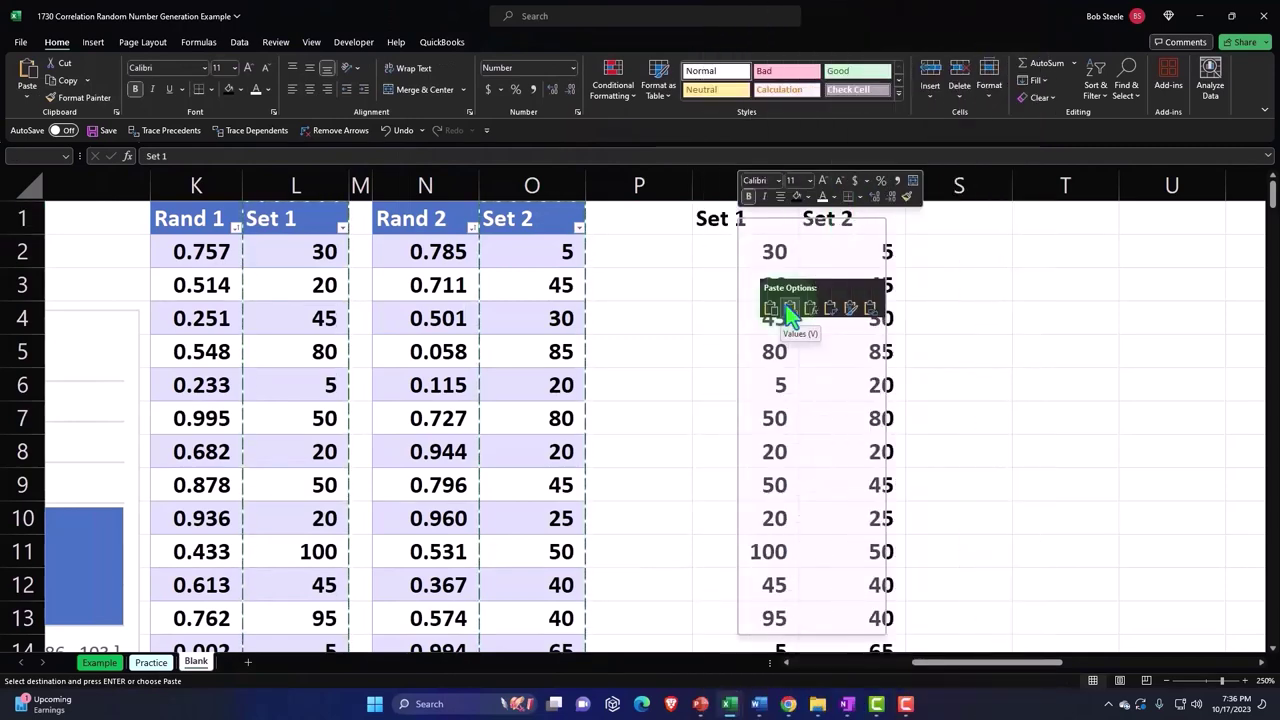
left_click(837, 208)
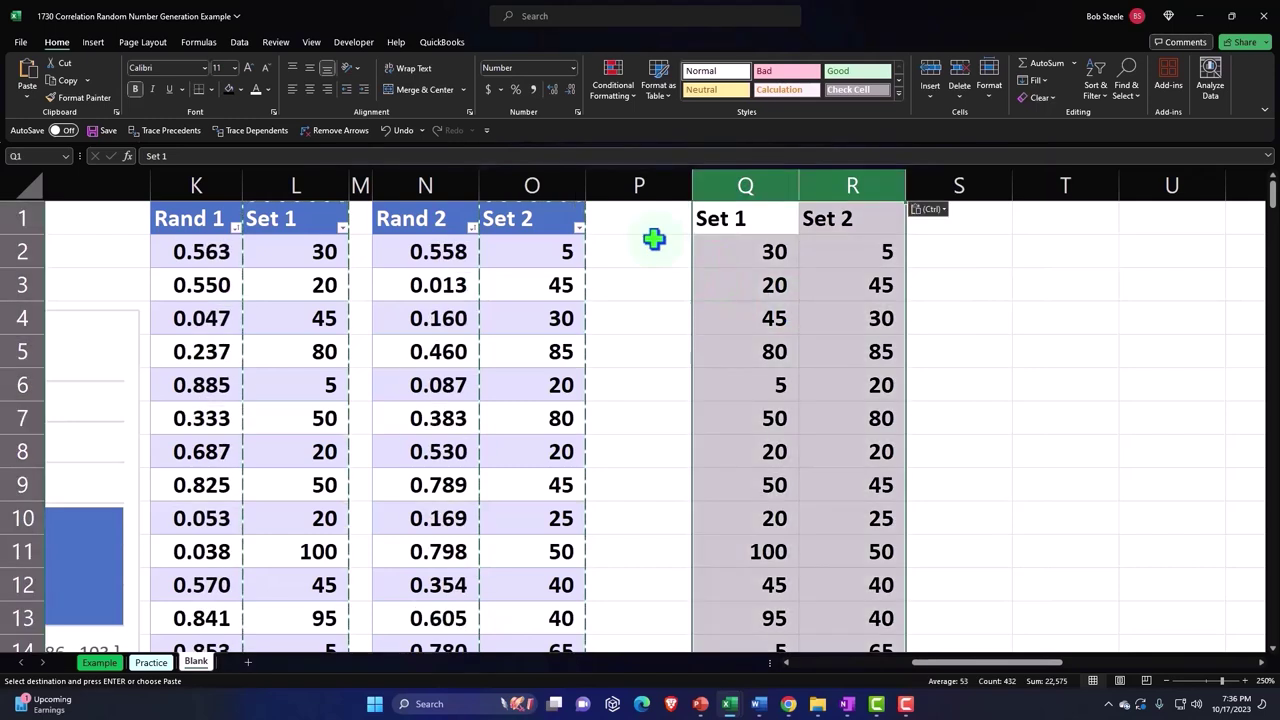
Narrow column P and give the Q and R headers black fill with white text
left_click(654, 240)
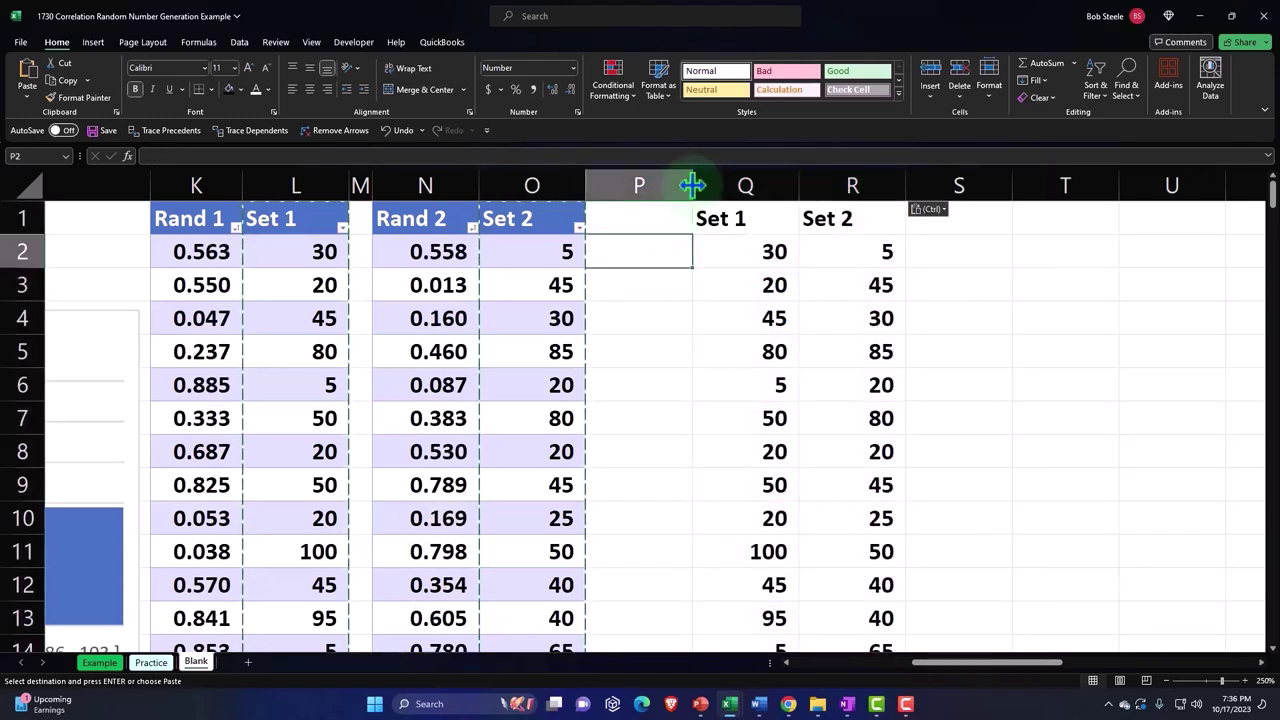
mouse_move(691, 185)
left_mouse_down()
mouse_move(614, 184)
mouse_move(753, 215)
left_mouse_up()
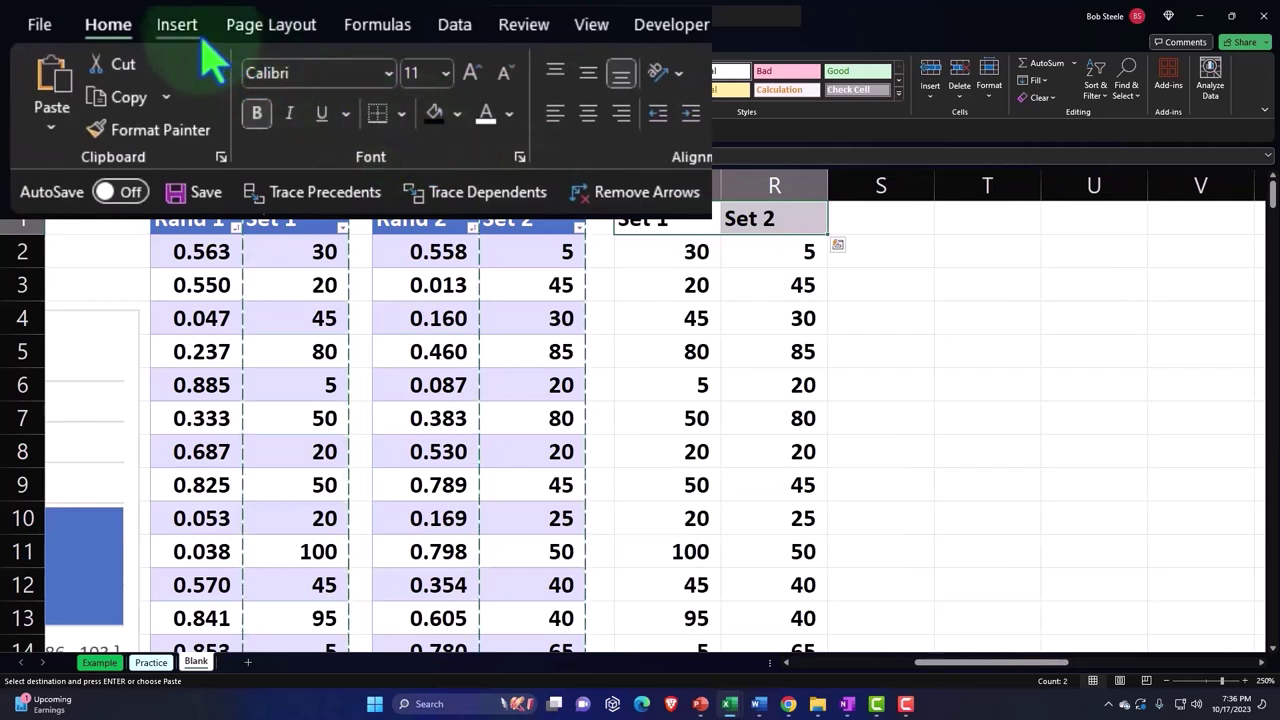
left_click(432, 115)
left_click(485, 115)
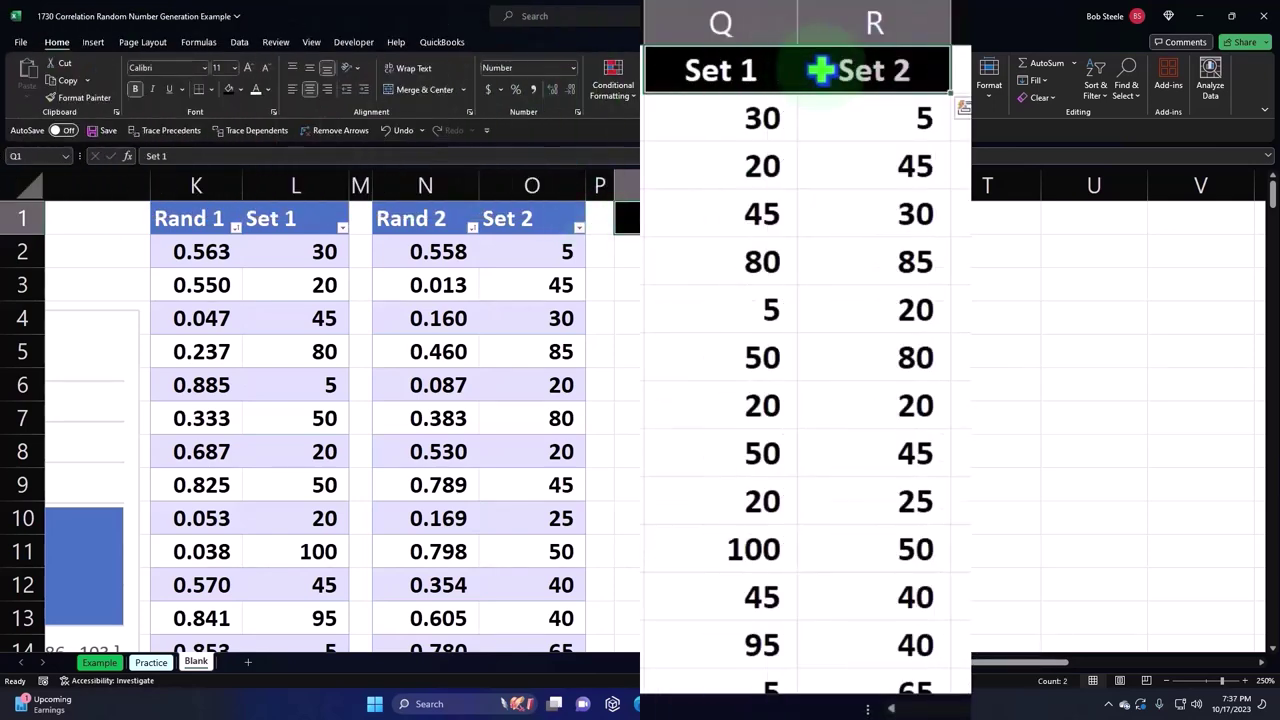
Insert a scatter chart of the shuffled Set 1 and Set 2 values down to row 216
key("ctrl+shift+Down")
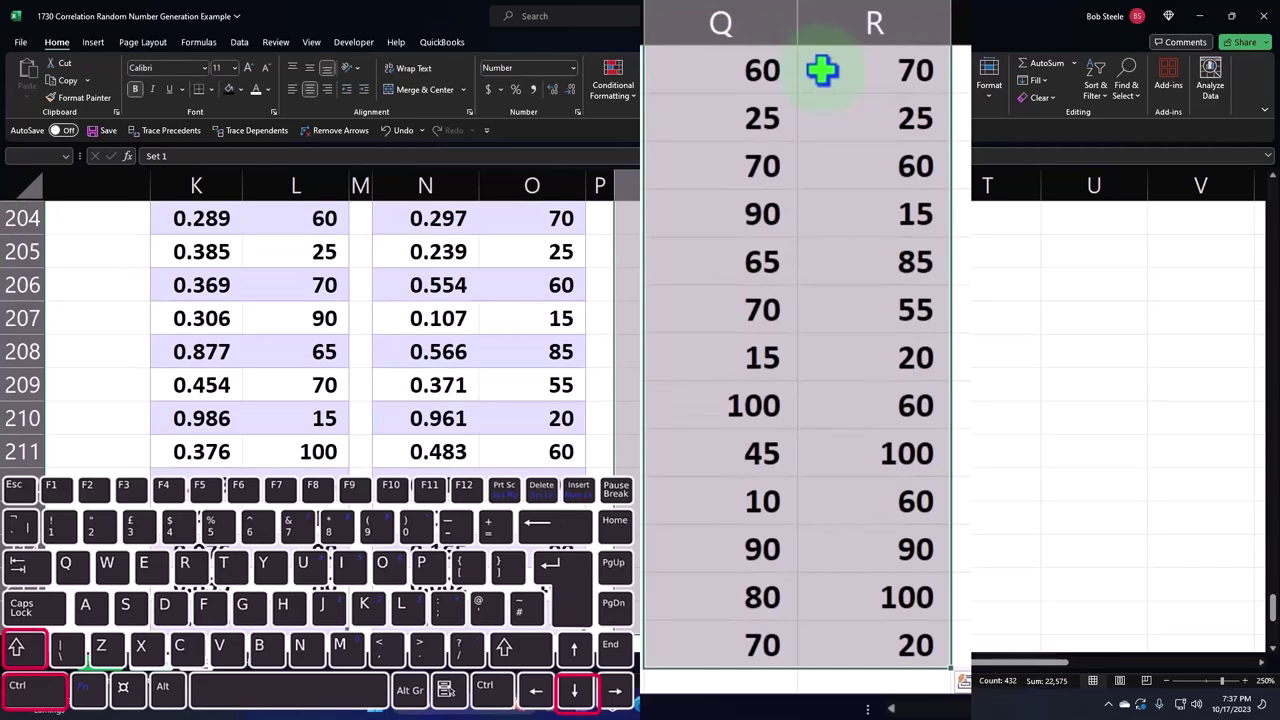
key("ctrl+BackSpace")
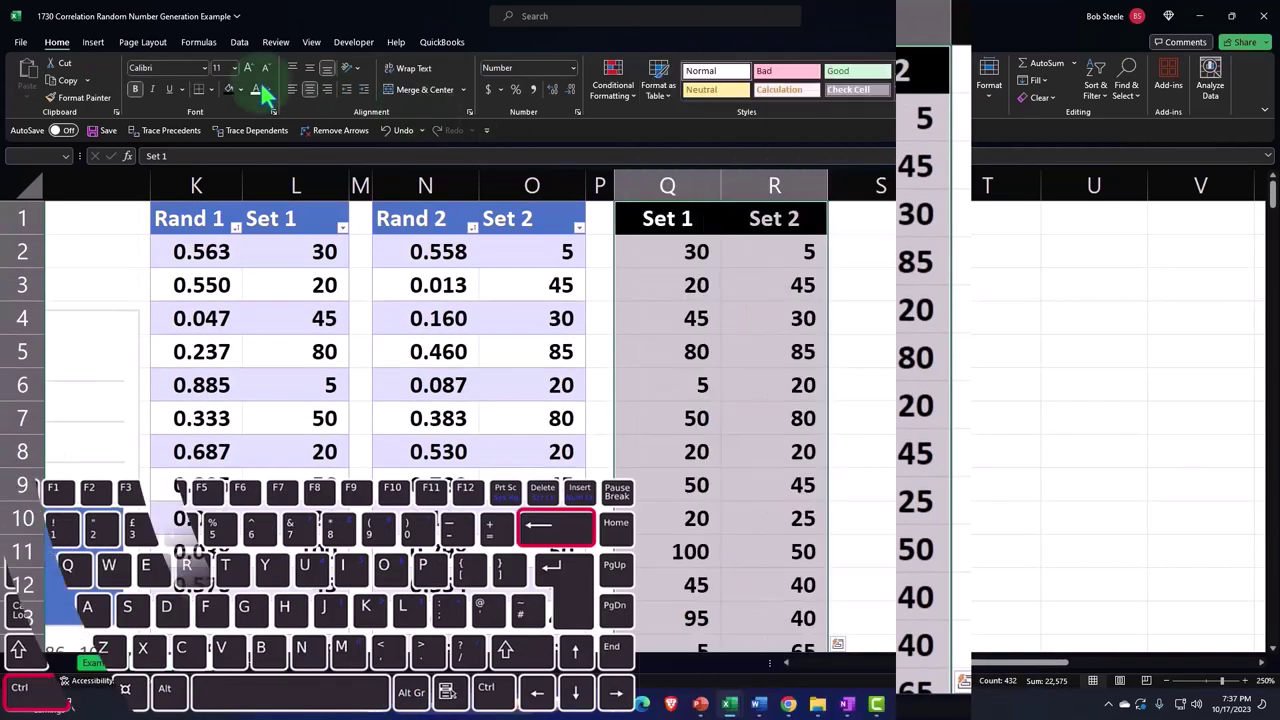
left_click(93, 42)
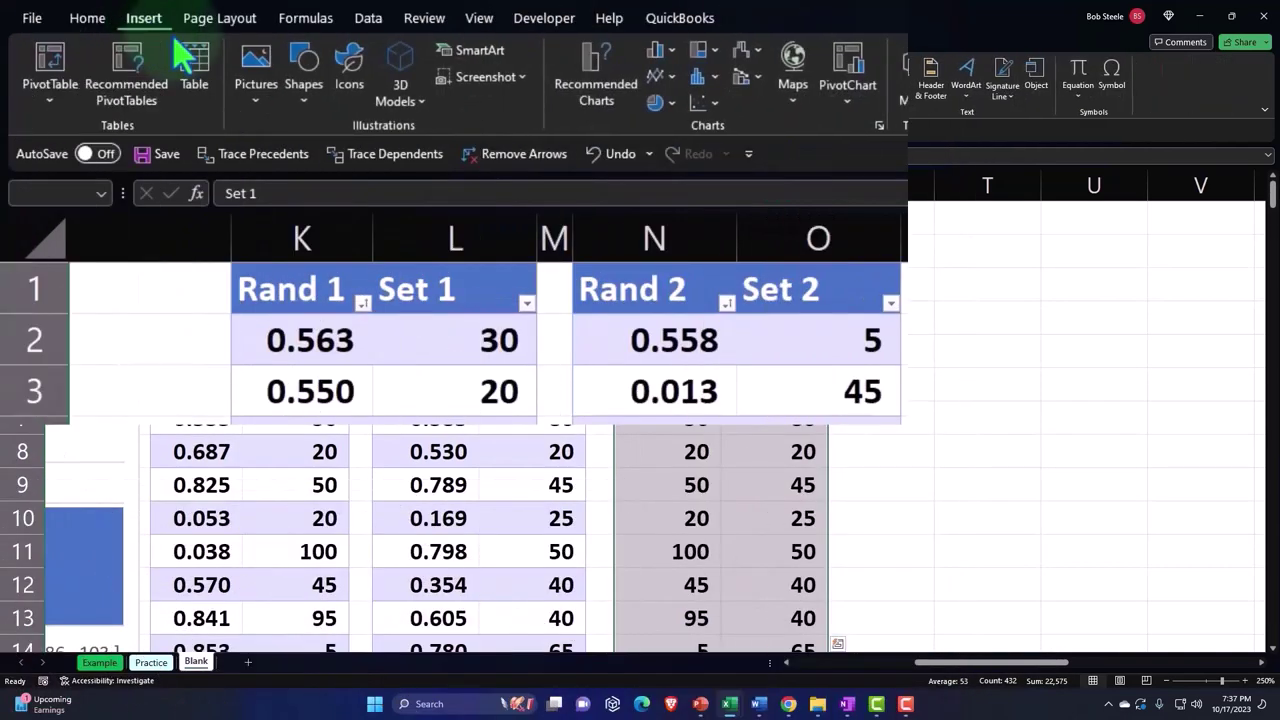
left_click(698, 105)
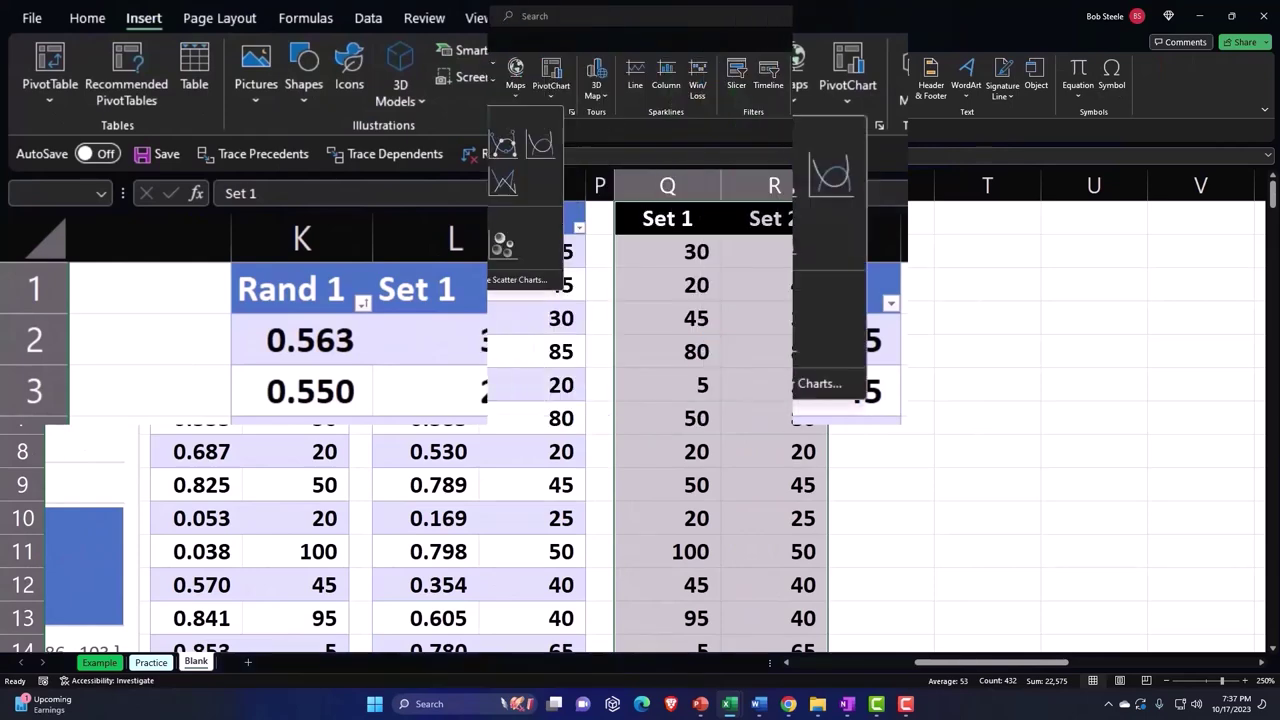
left_click(466, 145)
Move the chart beside column R, shrink it, and delete its Set 2 title
left_click_drag(320, 235, 812, 257)
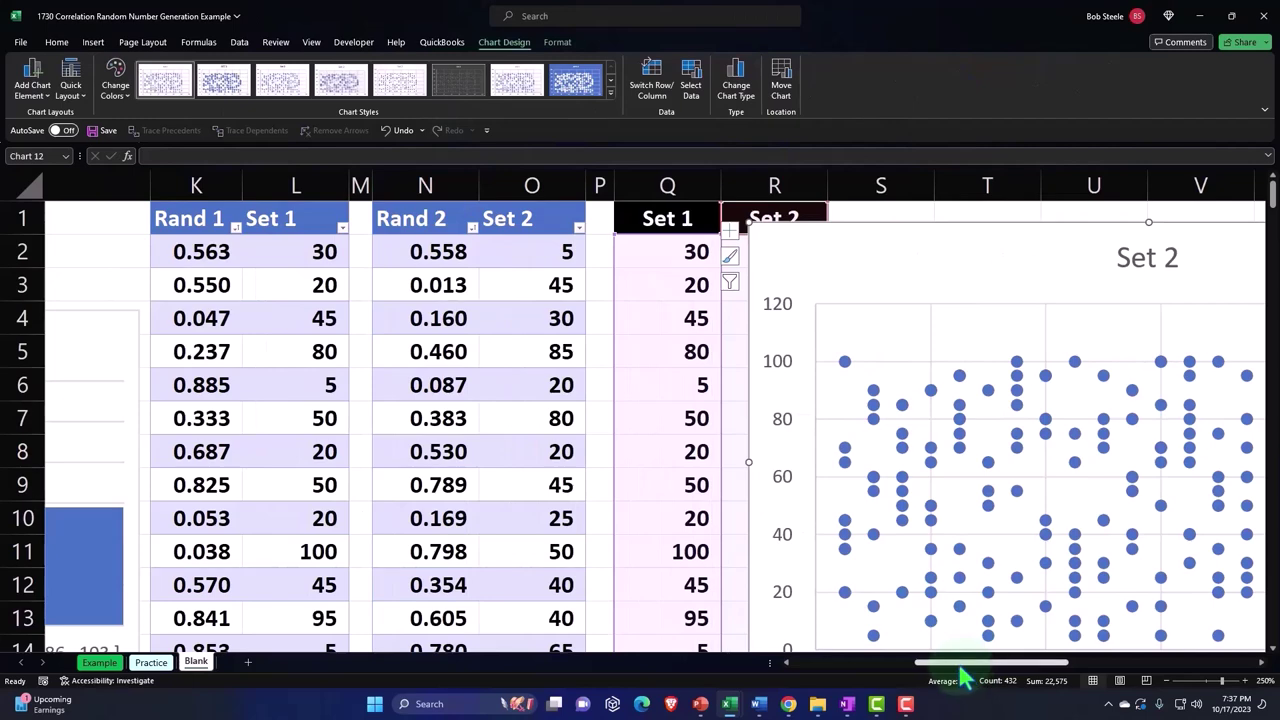
scroll(962, 668, "right", 4)
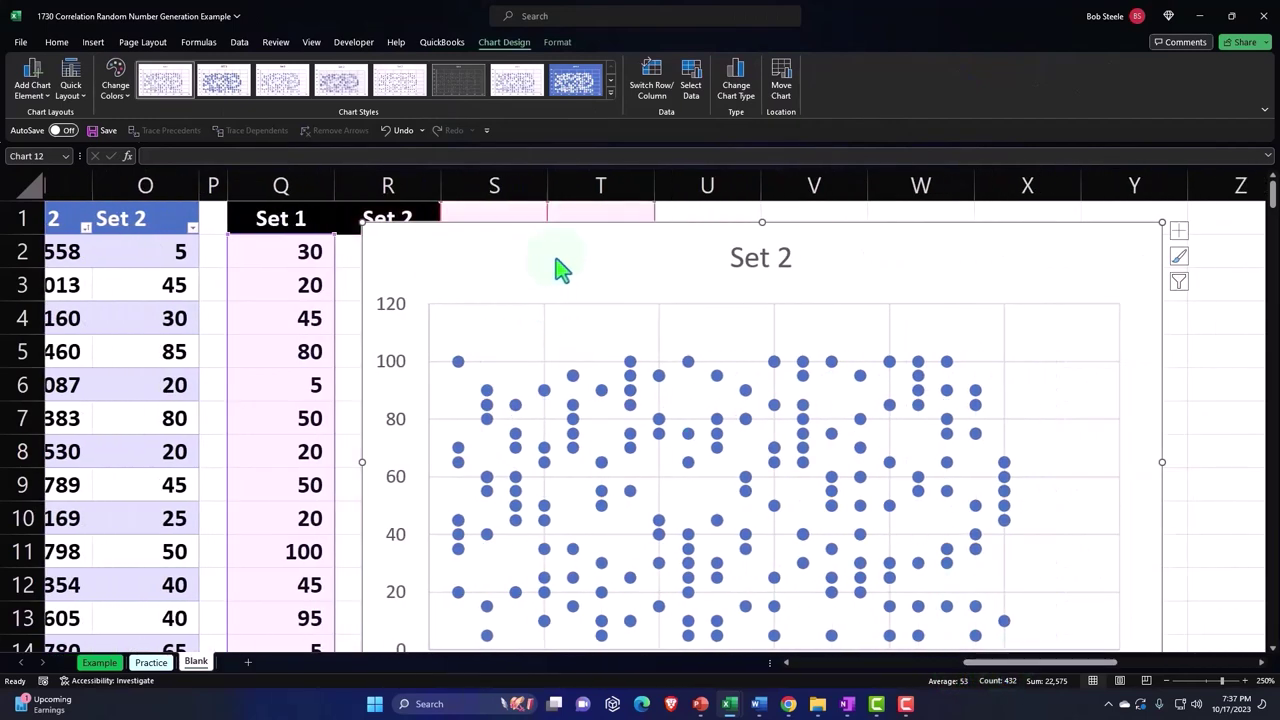
left_click(397, 131)
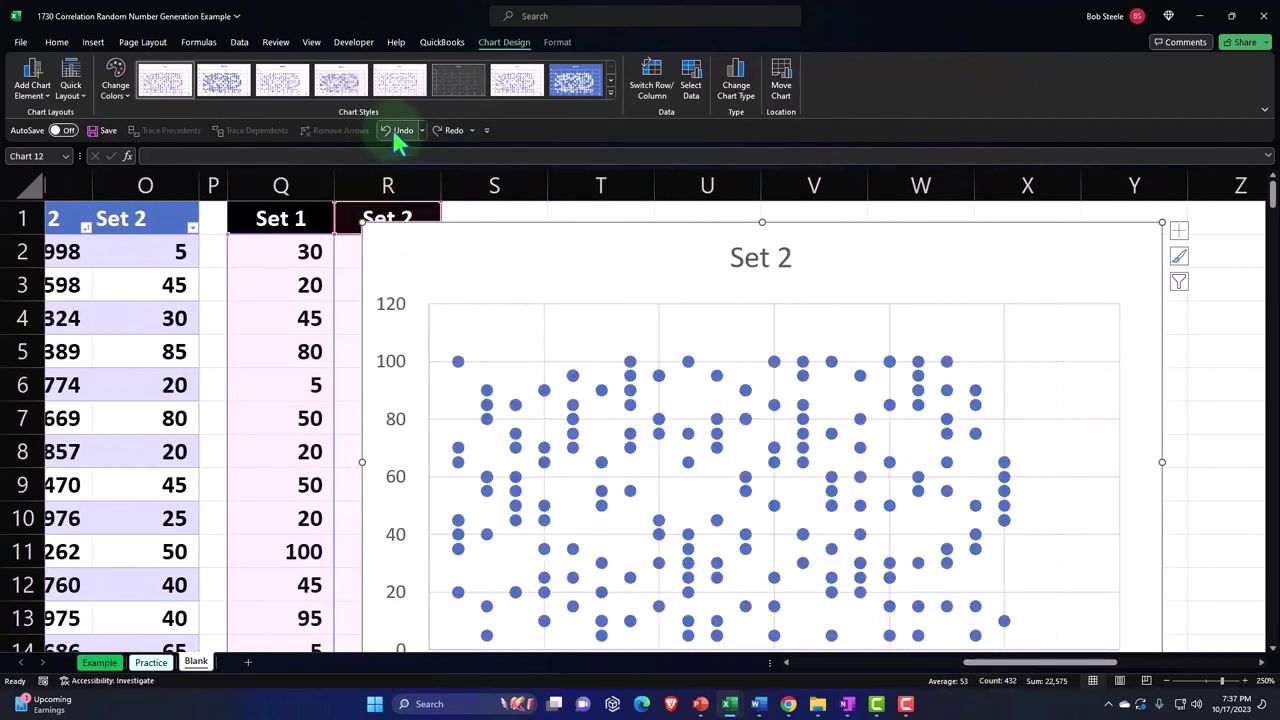
left_click_drag(386, 243, 496, 237)
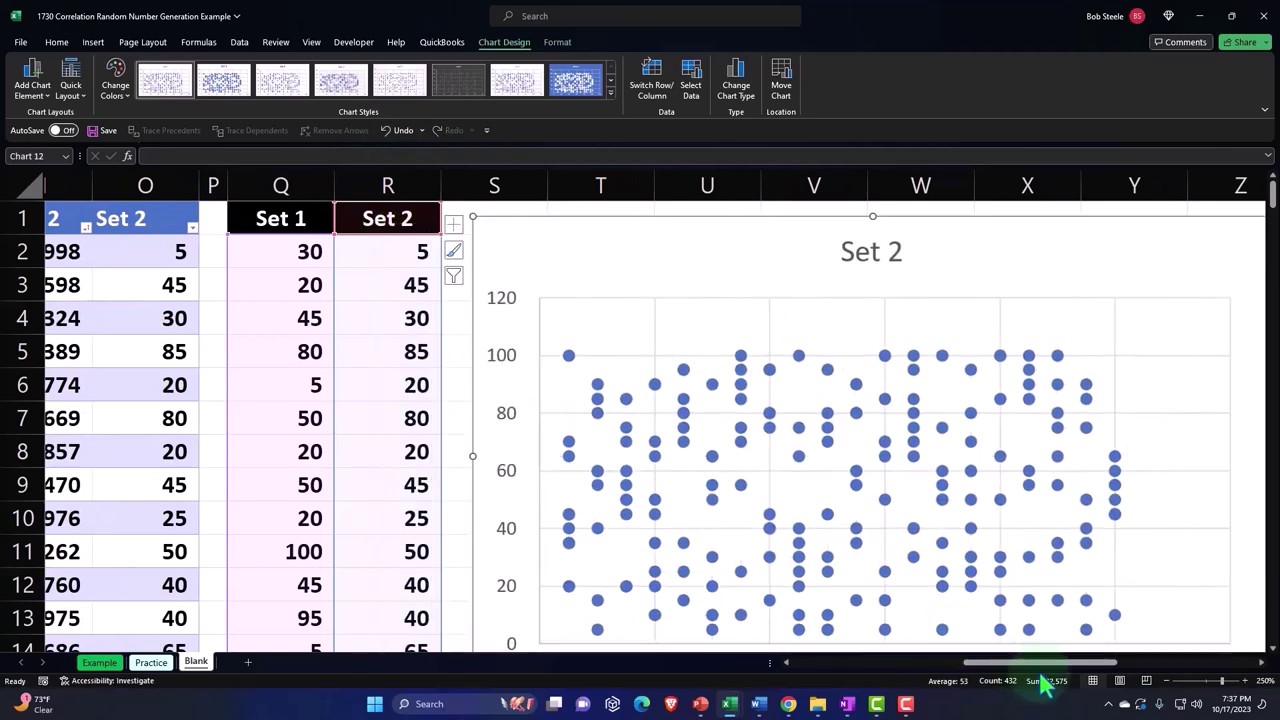
scroll(1097, 597, "down", 1)
scroll(1143, 666, "right", 1)
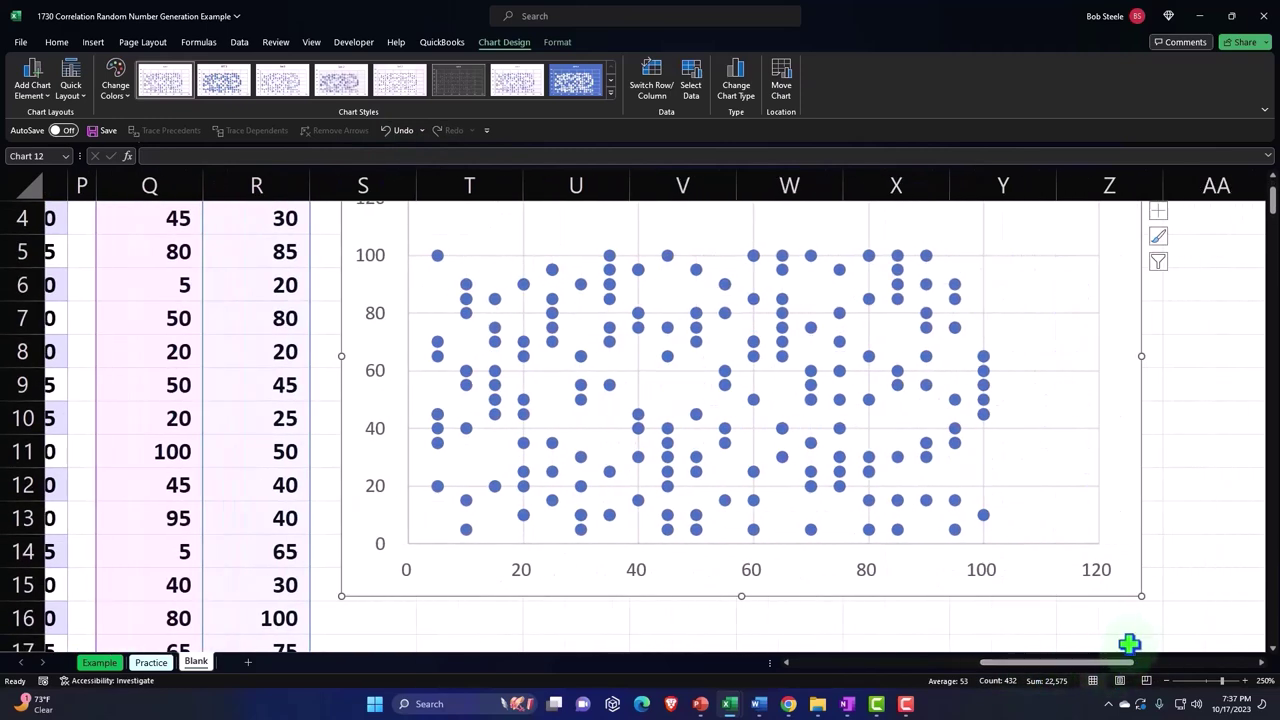
left_click_drag(1141, 596, 940, 527)
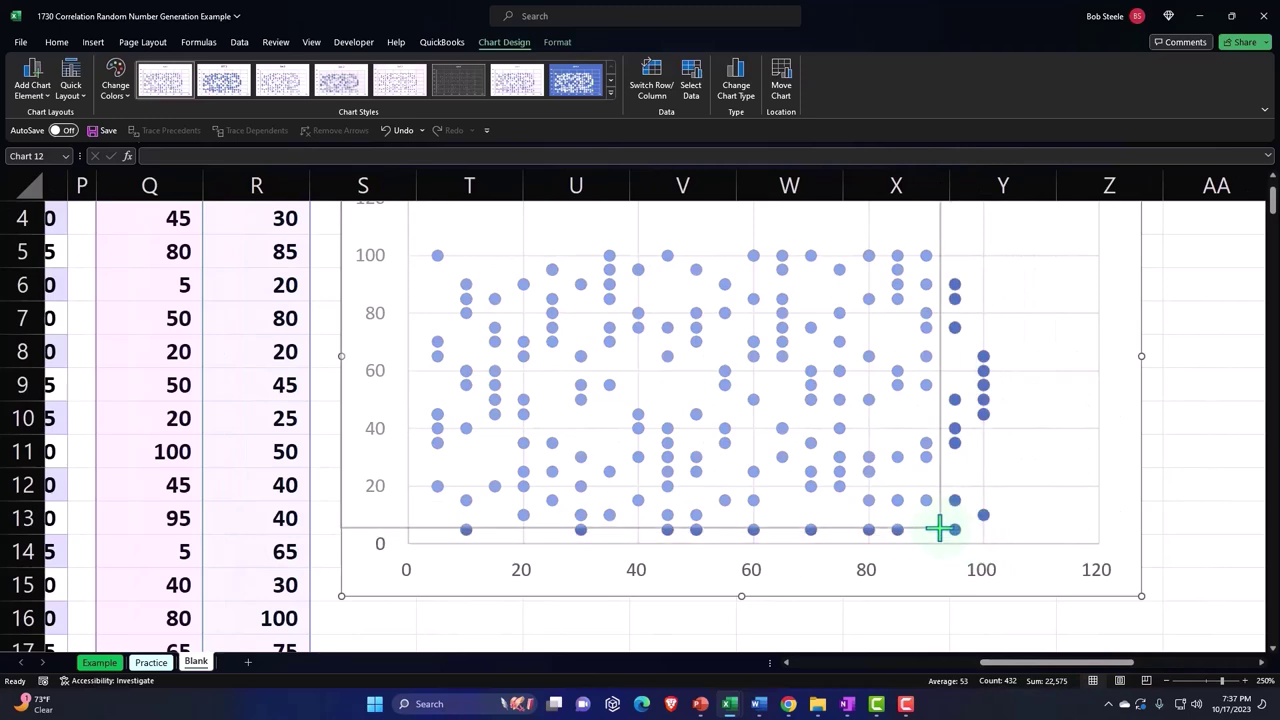
scroll(700, 574, "up", 1)
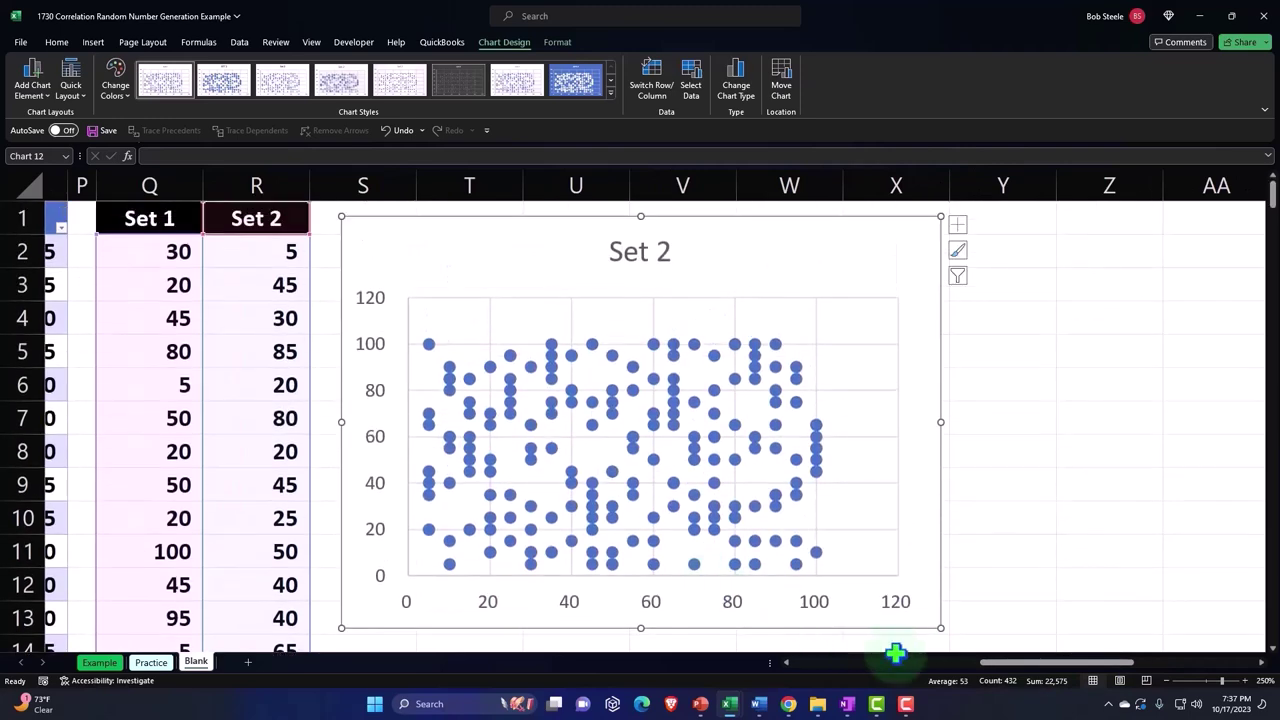
left_click(648, 262)
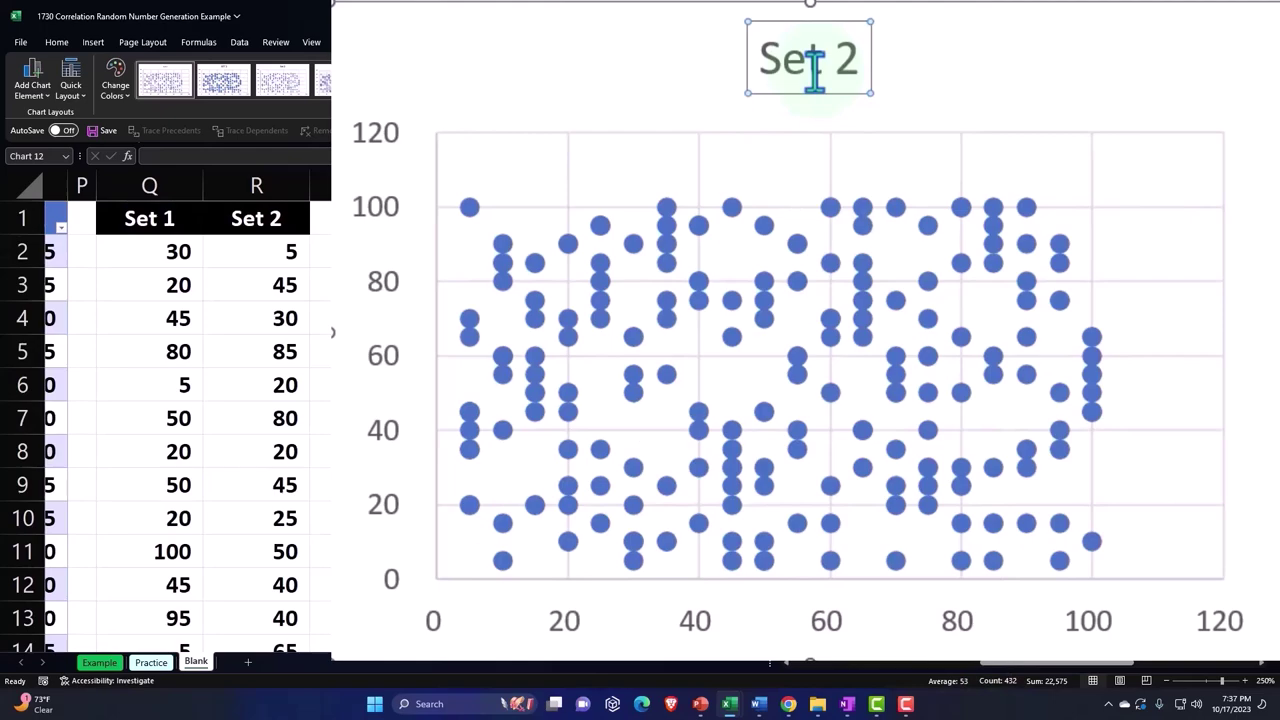
key("Delete")
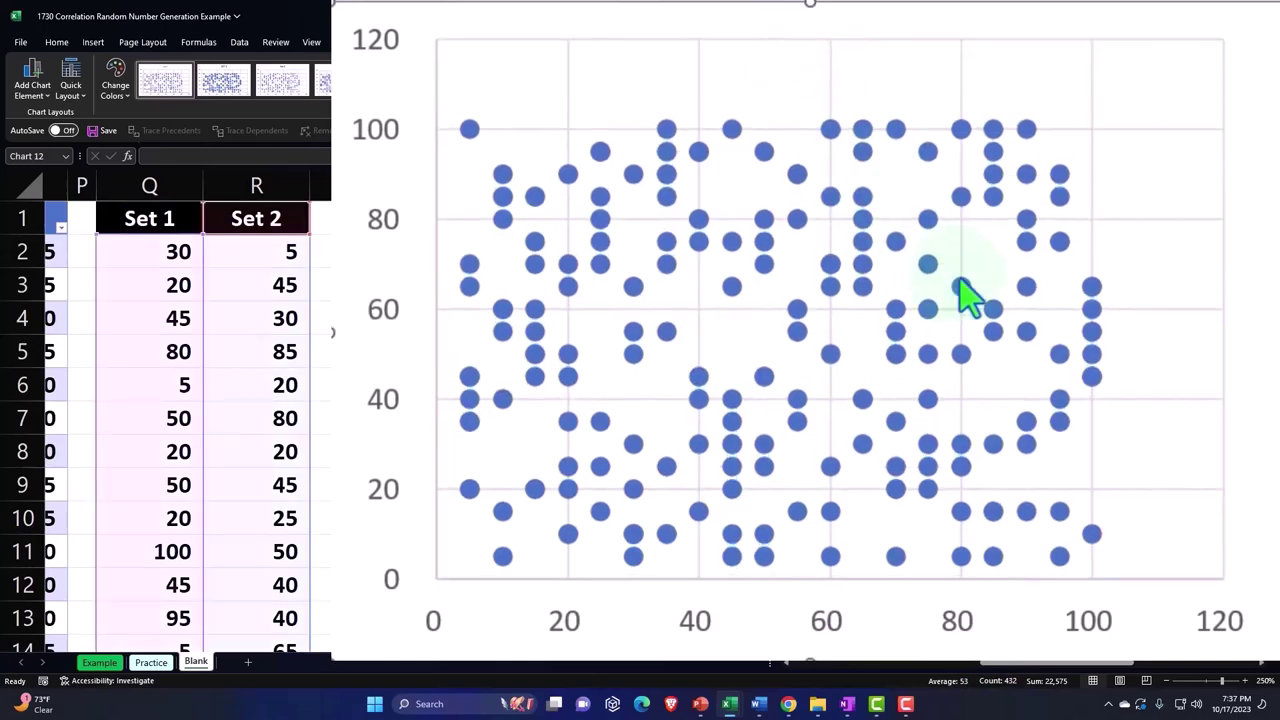
left_click_drag(990, 663, 809, 684)
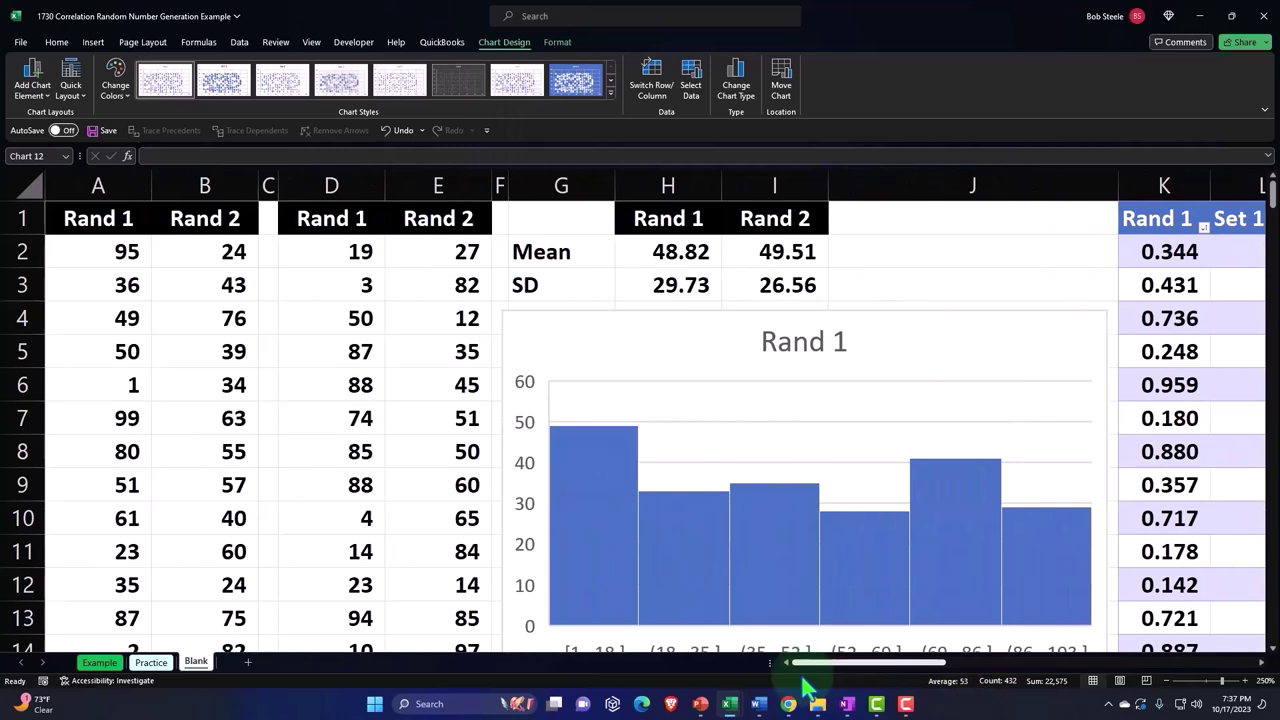
scroll(680, 380, "down", 6)
scroll(696, 401, "down", 2)
scroll(700, 423, "down", 1)
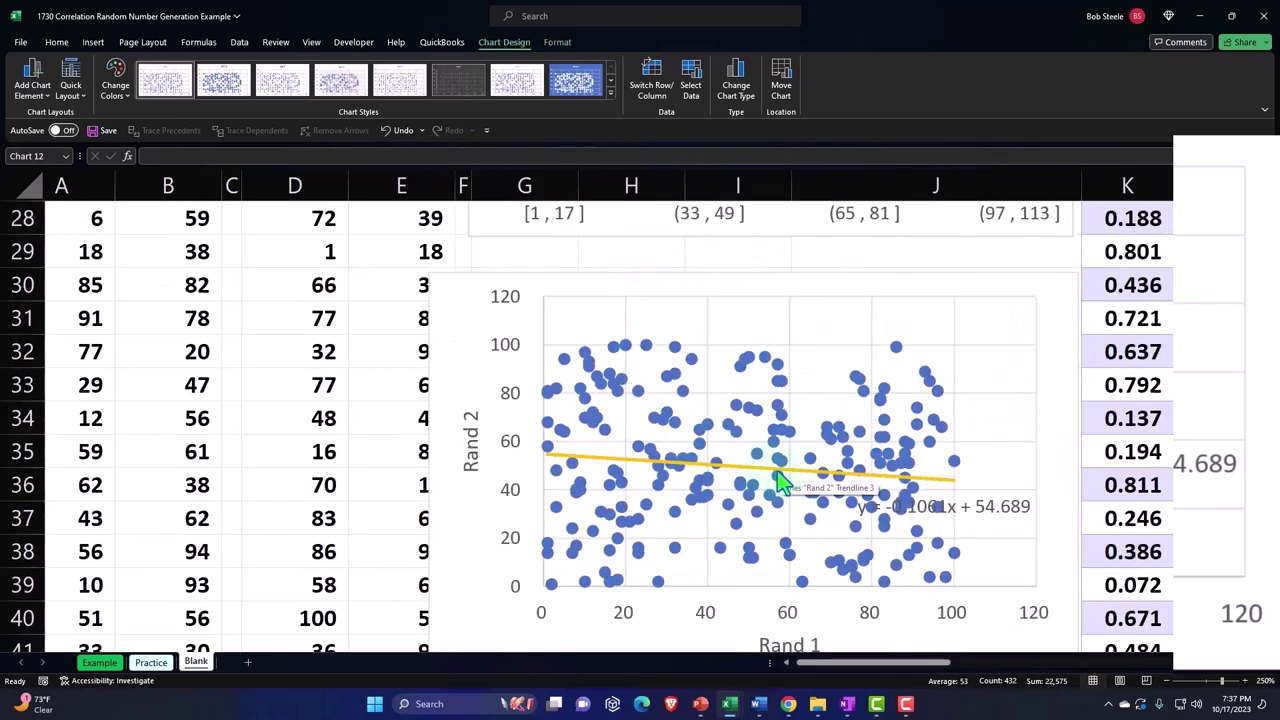
scroll(783, 483, "up", 2)
scroll(783, 483, "up", 3)
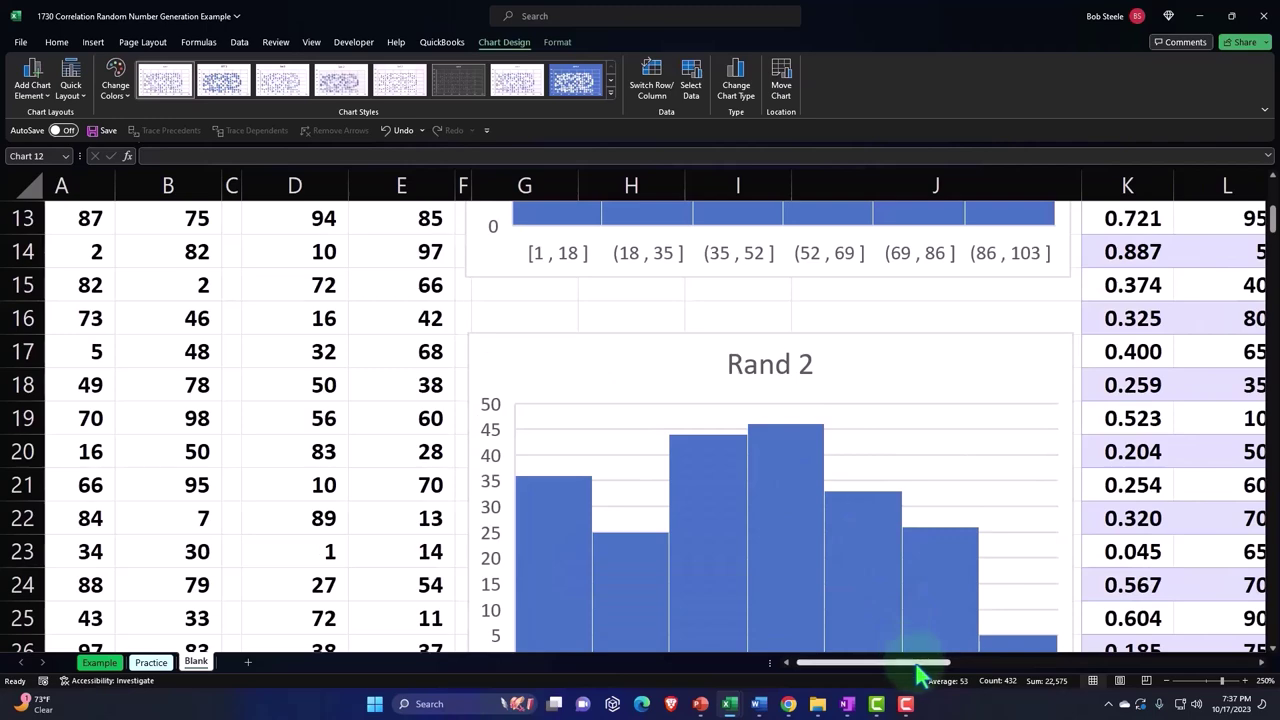
left_click_drag(912, 663, 1094, 680)
scroll(957, 511, "up", 4)
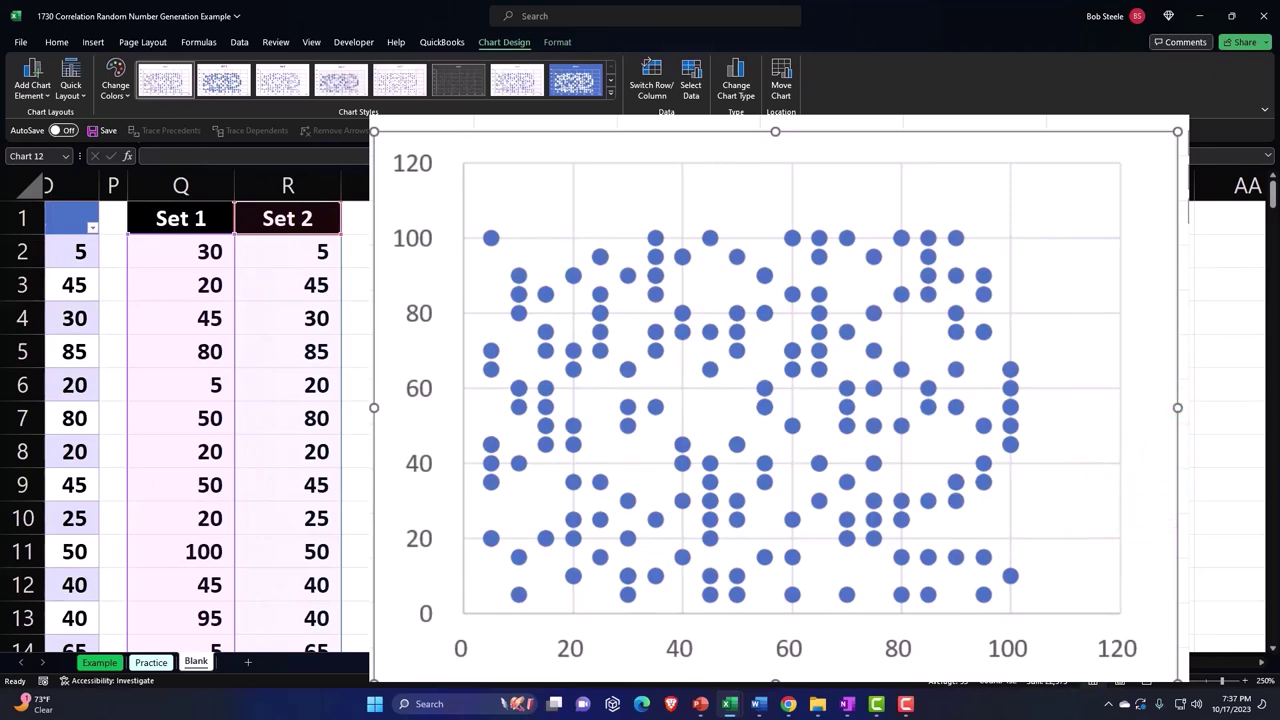
left_click(1182, 355)
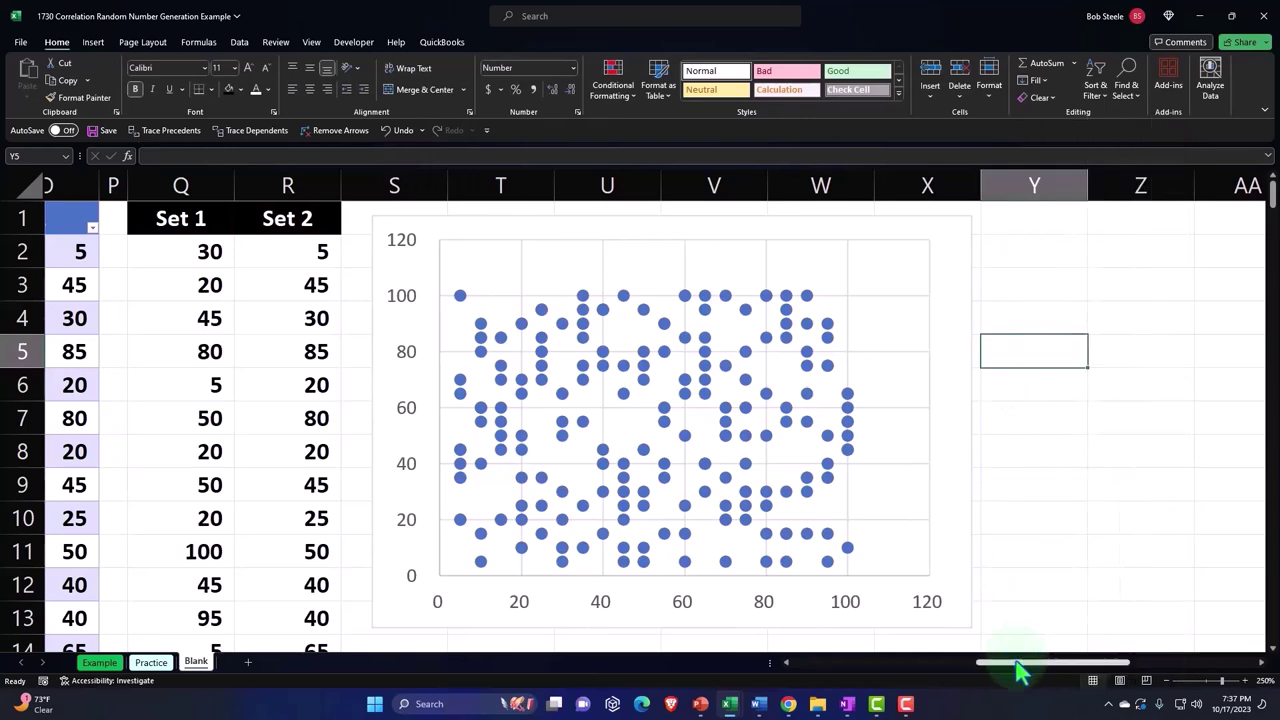
left_click_drag(1023, 665, 976, 634)
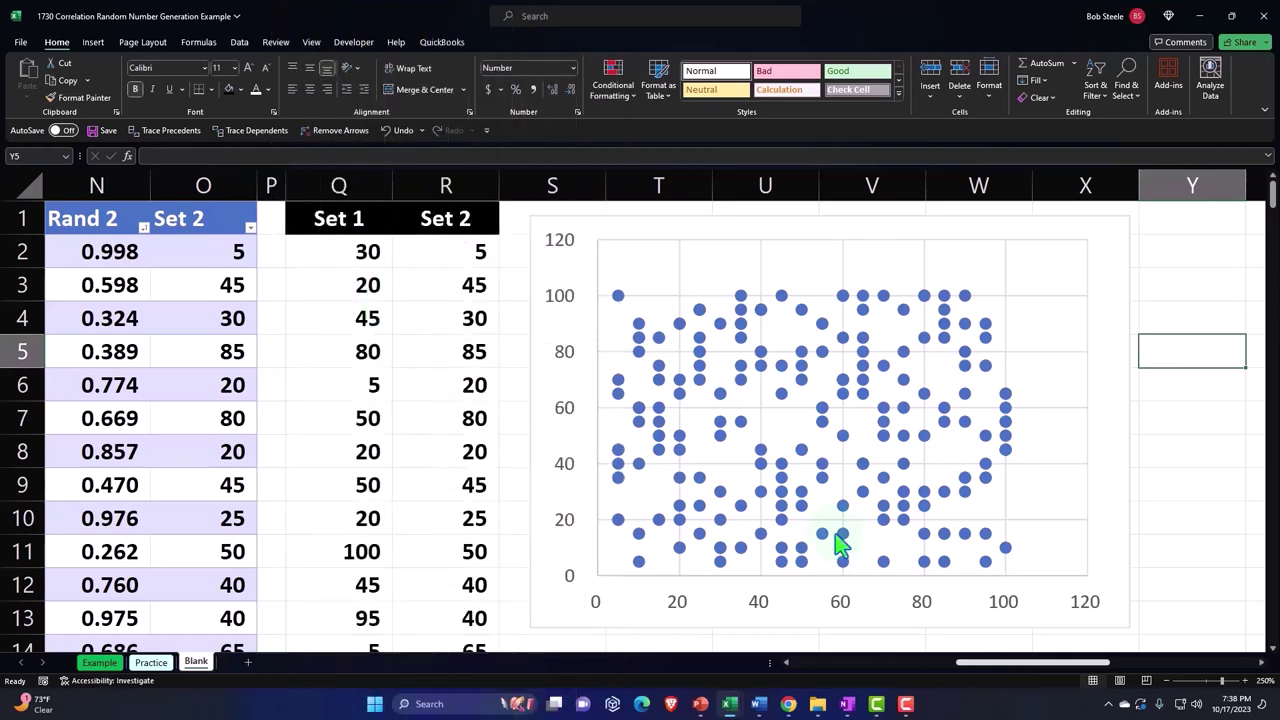
left_click_drag(980, 668, 810, 668)
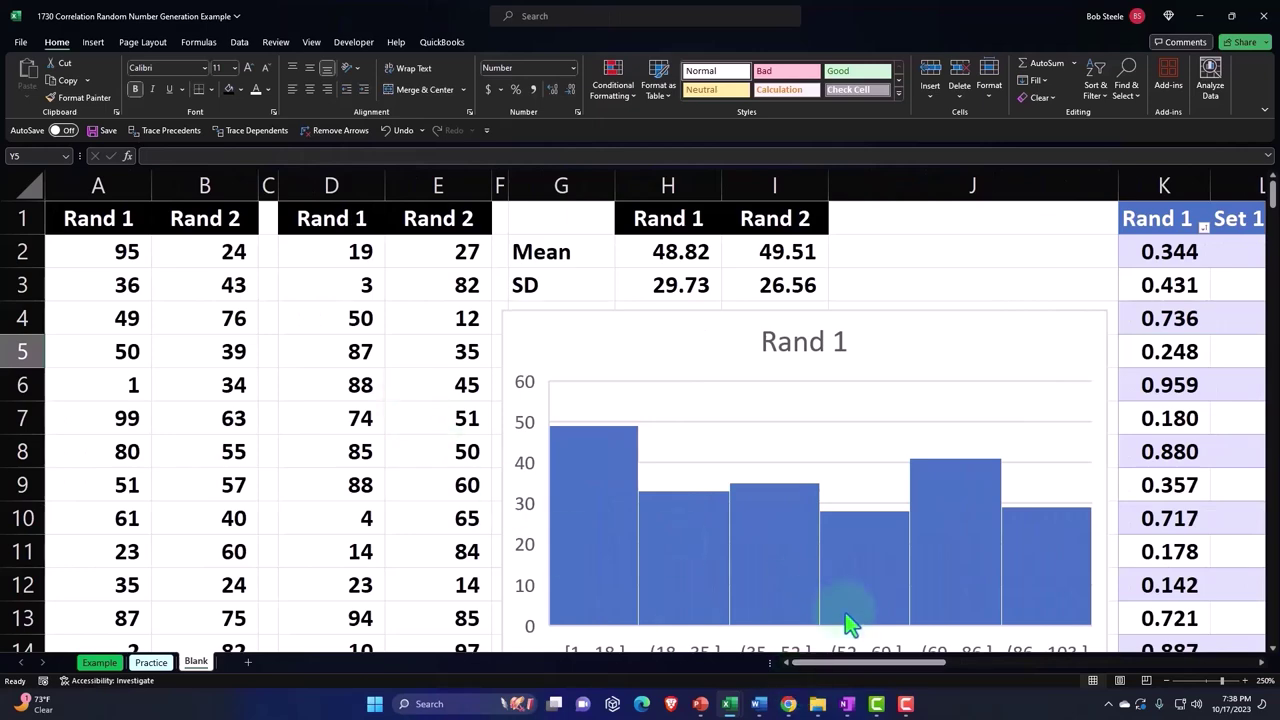
left_click_drag(843, 673, 970, 675)
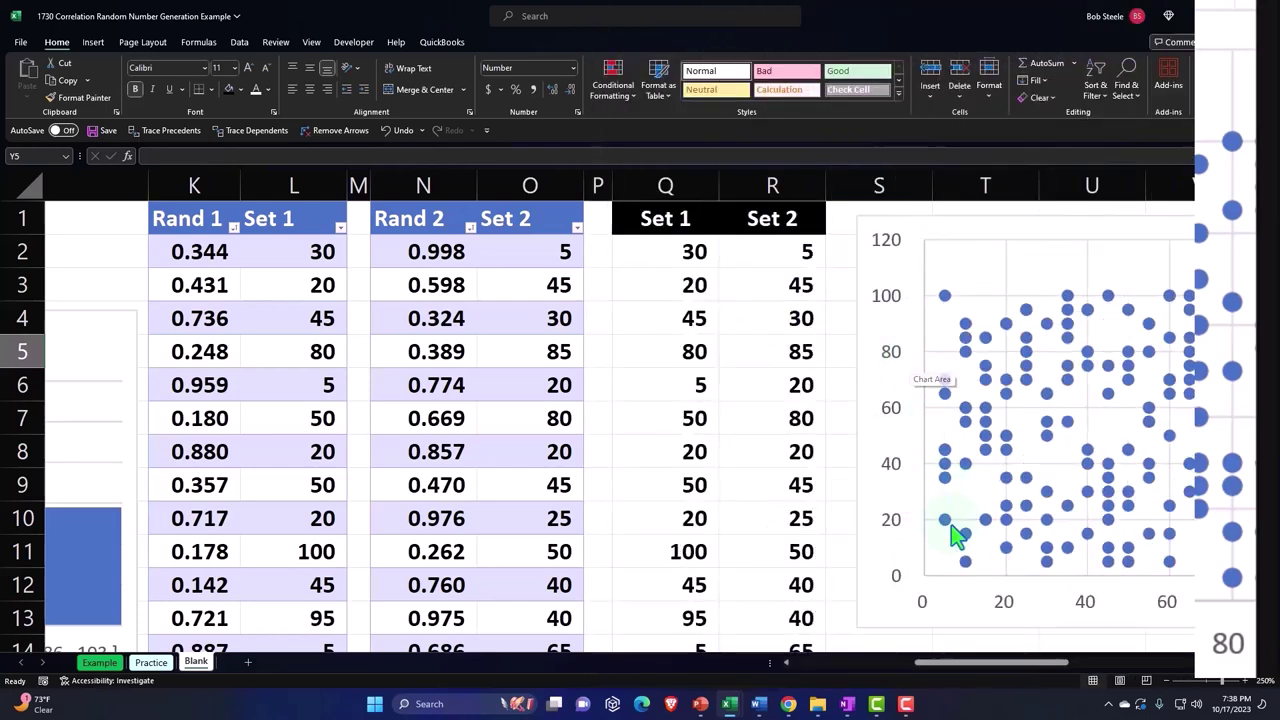
left_click_drag(973, 664, 1041, 664)
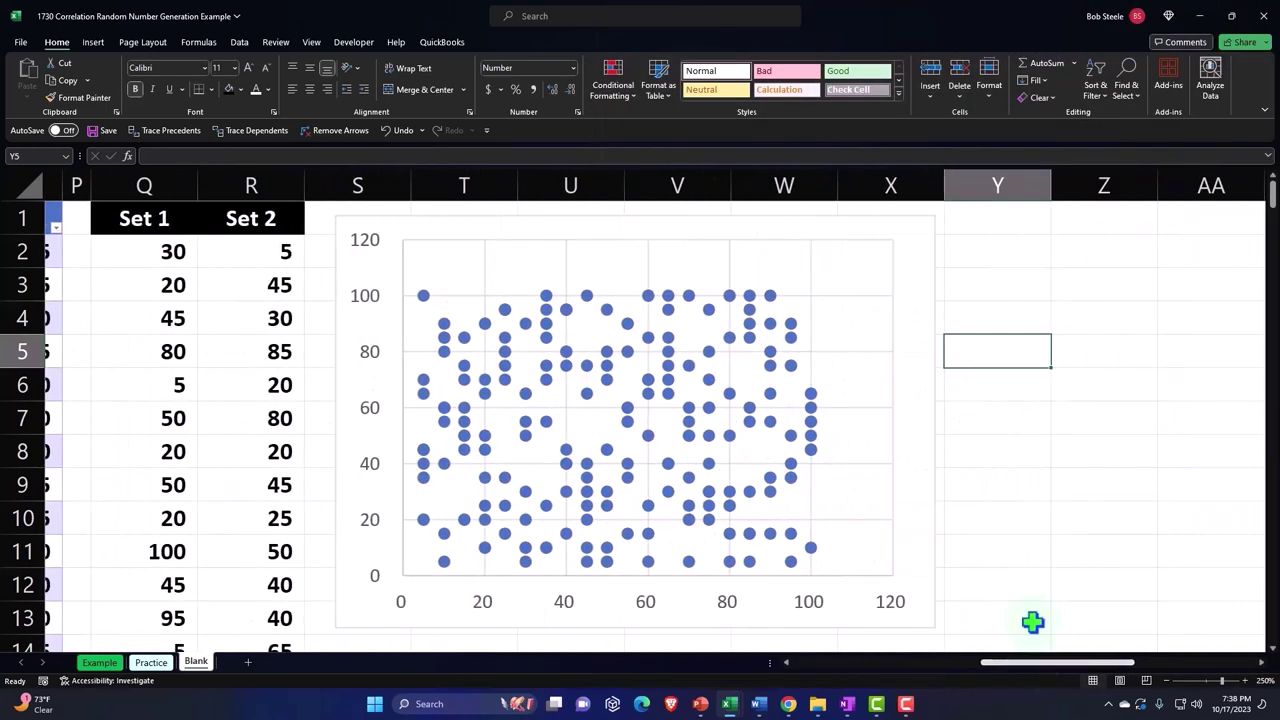
Add a trendline to the Set 1/Set 2 scatter chart
left_click(925, 273)
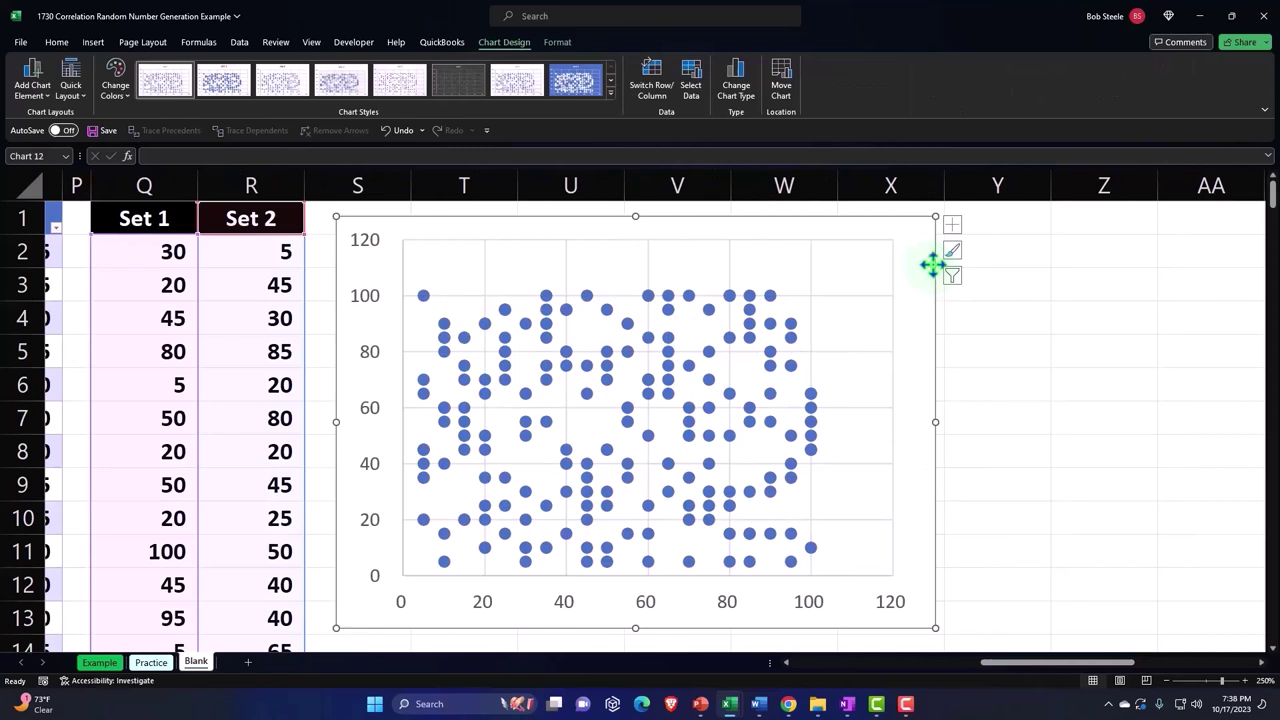
left_click(953, 227)
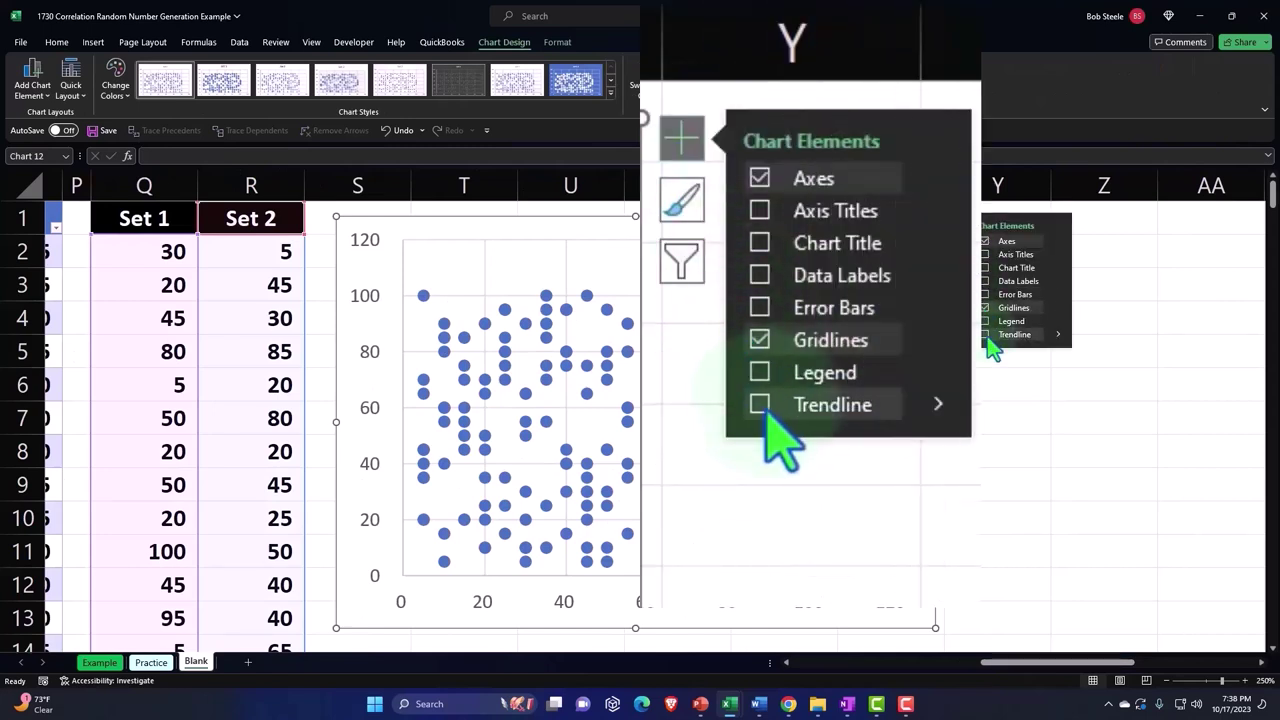
left_click(985, 335)
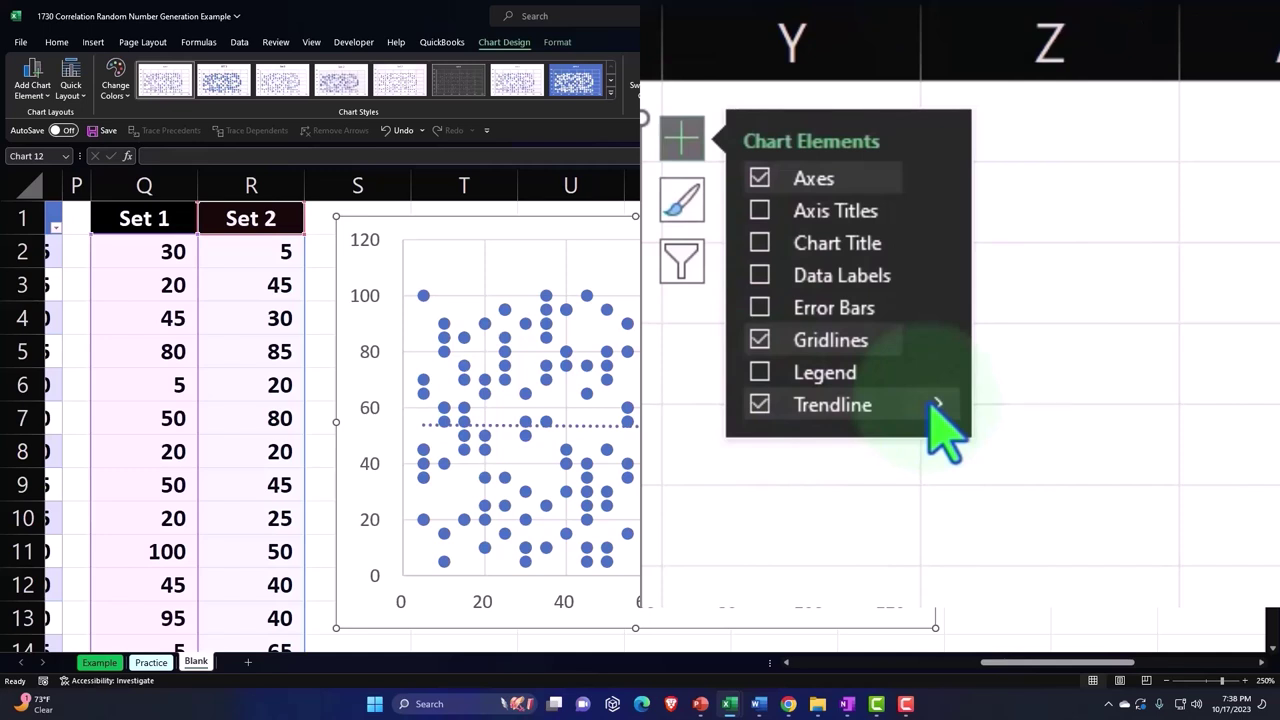
mouse_move(930, 410)
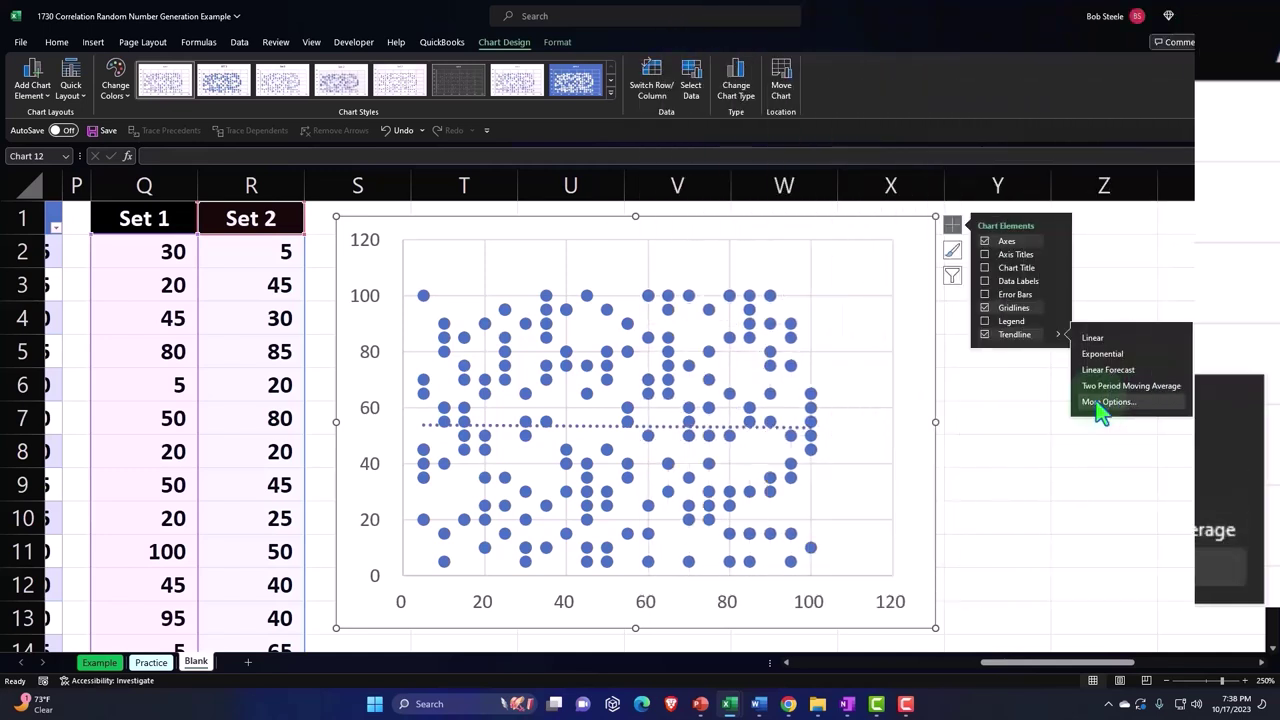
Change the trendline from dotted to a solid yellow line
left_click(1098, 403)
left_click(992, 112)
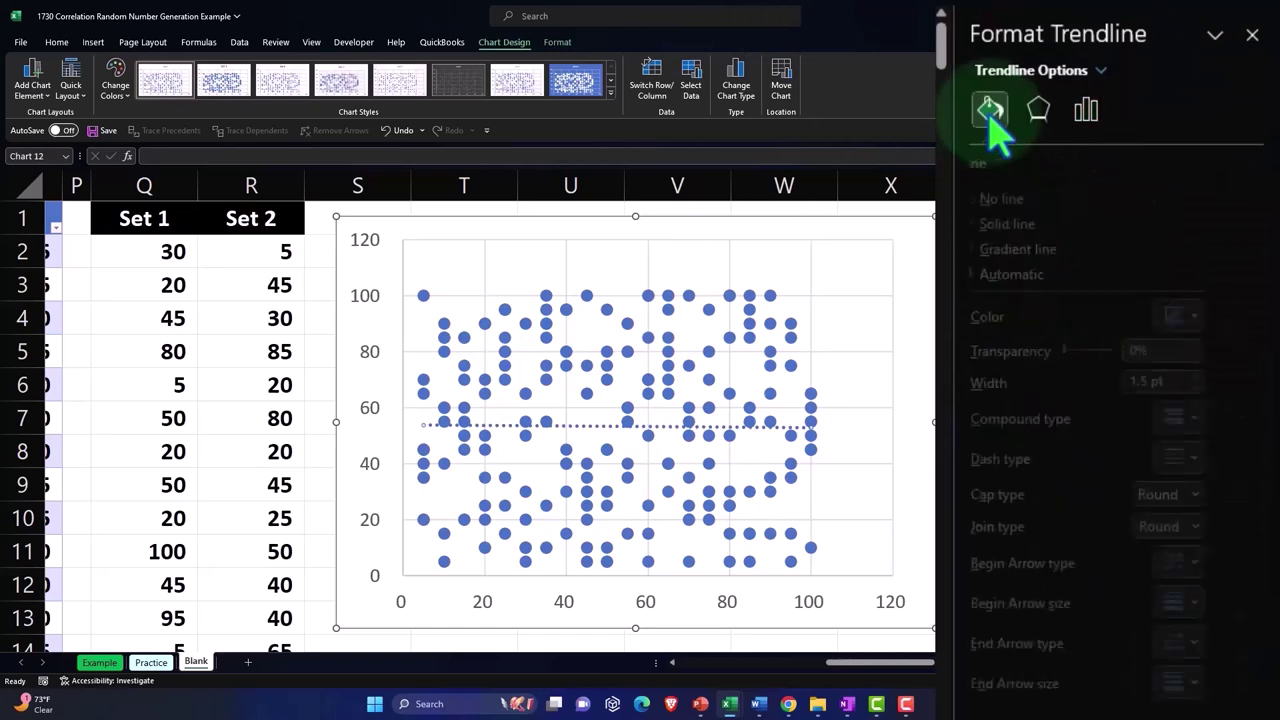
left_click(1238, 460)
left_click(1231, 481)
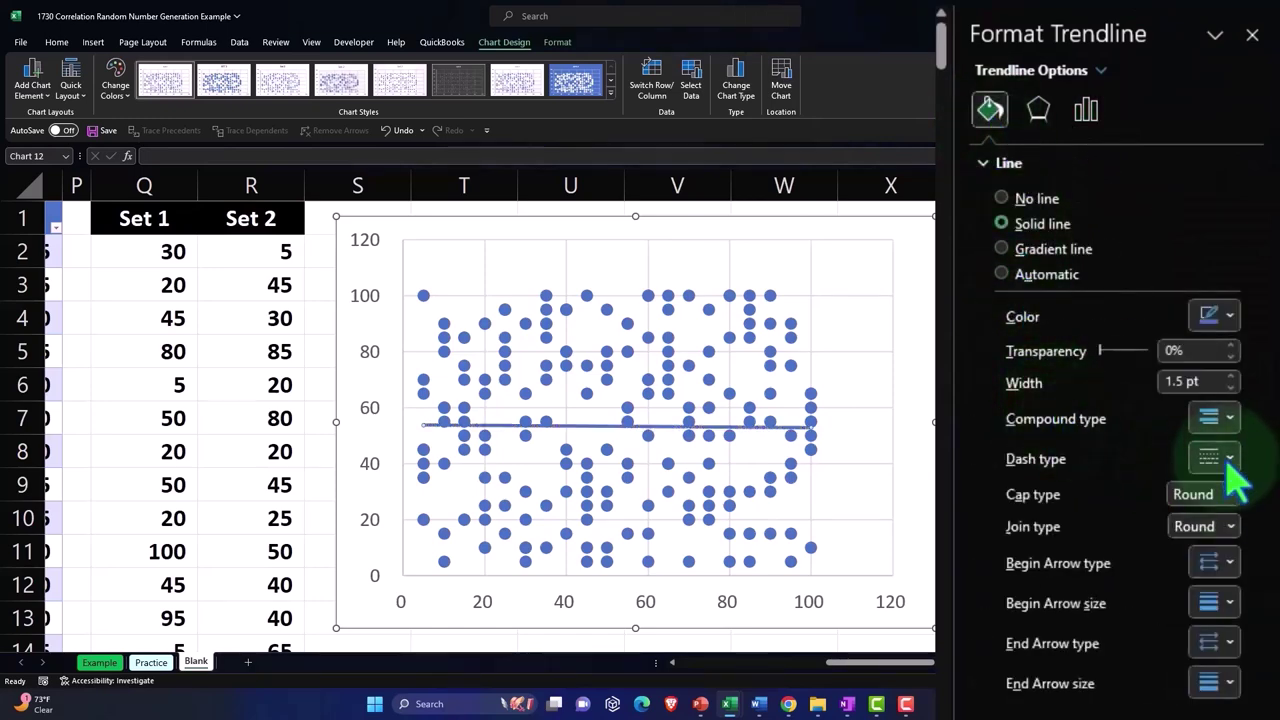
left_click(1230, 316)
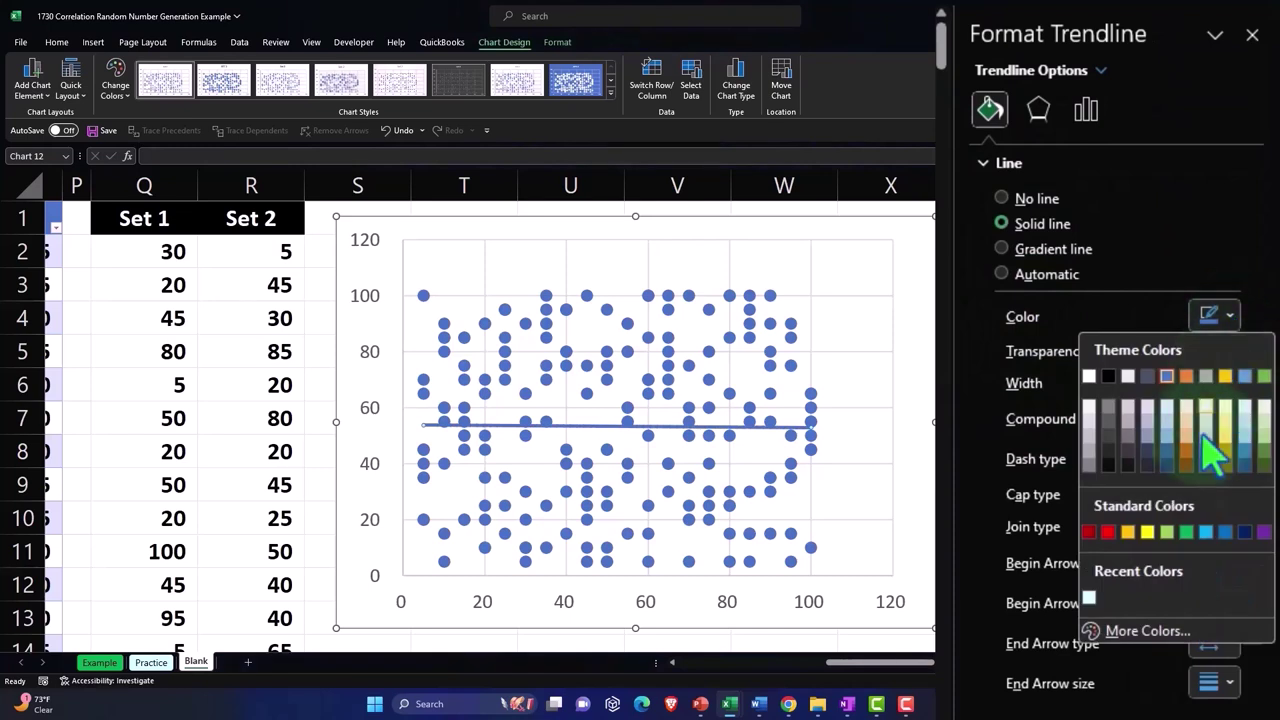
left_click(1129, 531)
left_click(1252, 36)
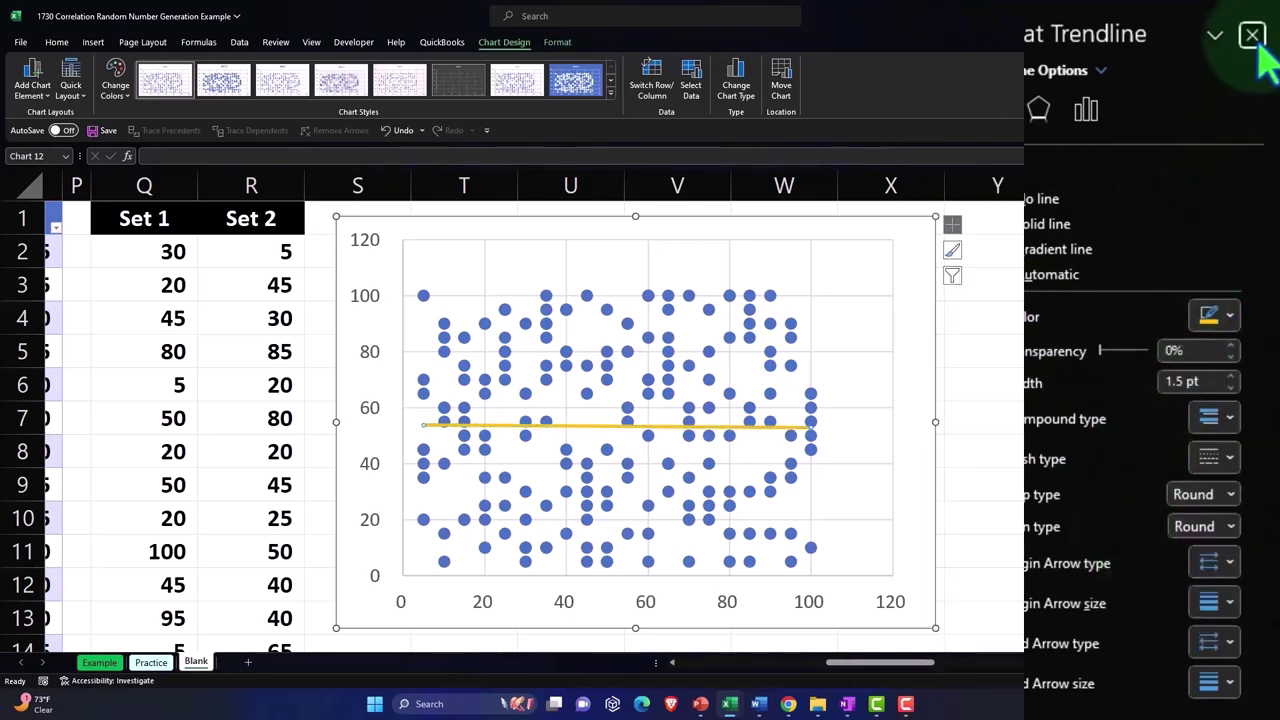
left_click(919, 291)
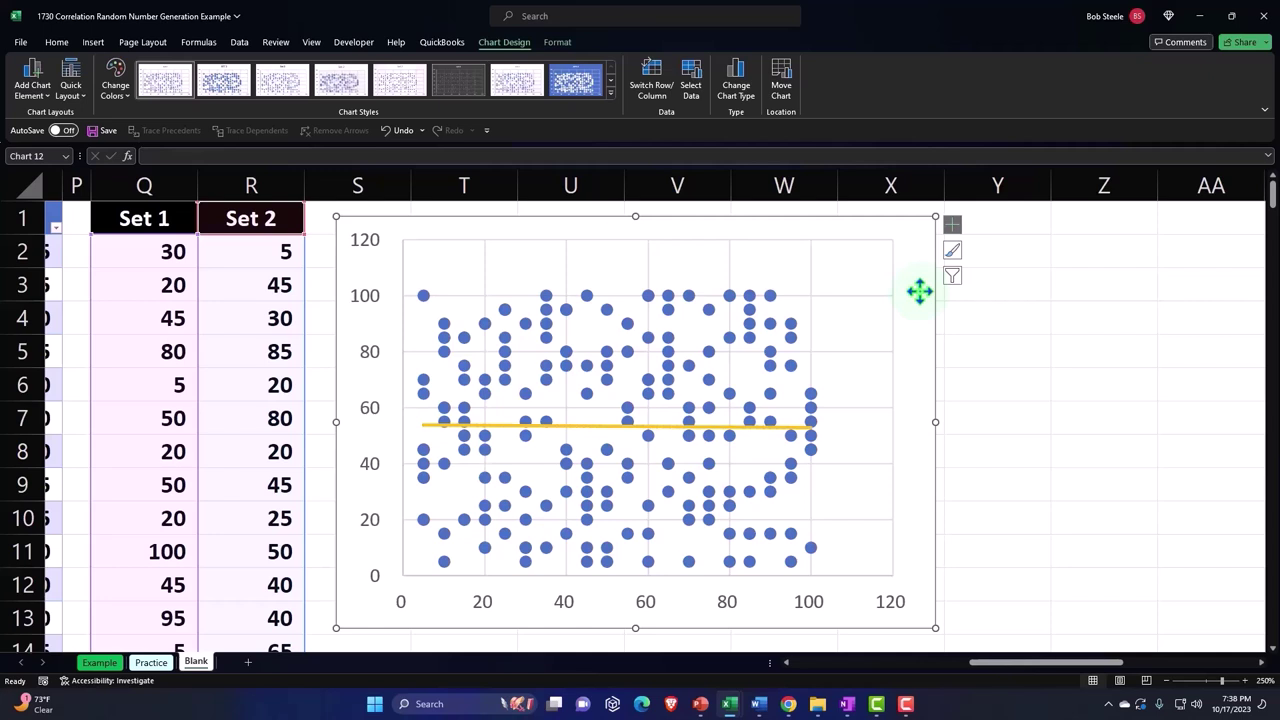
left_click(1032, 345)
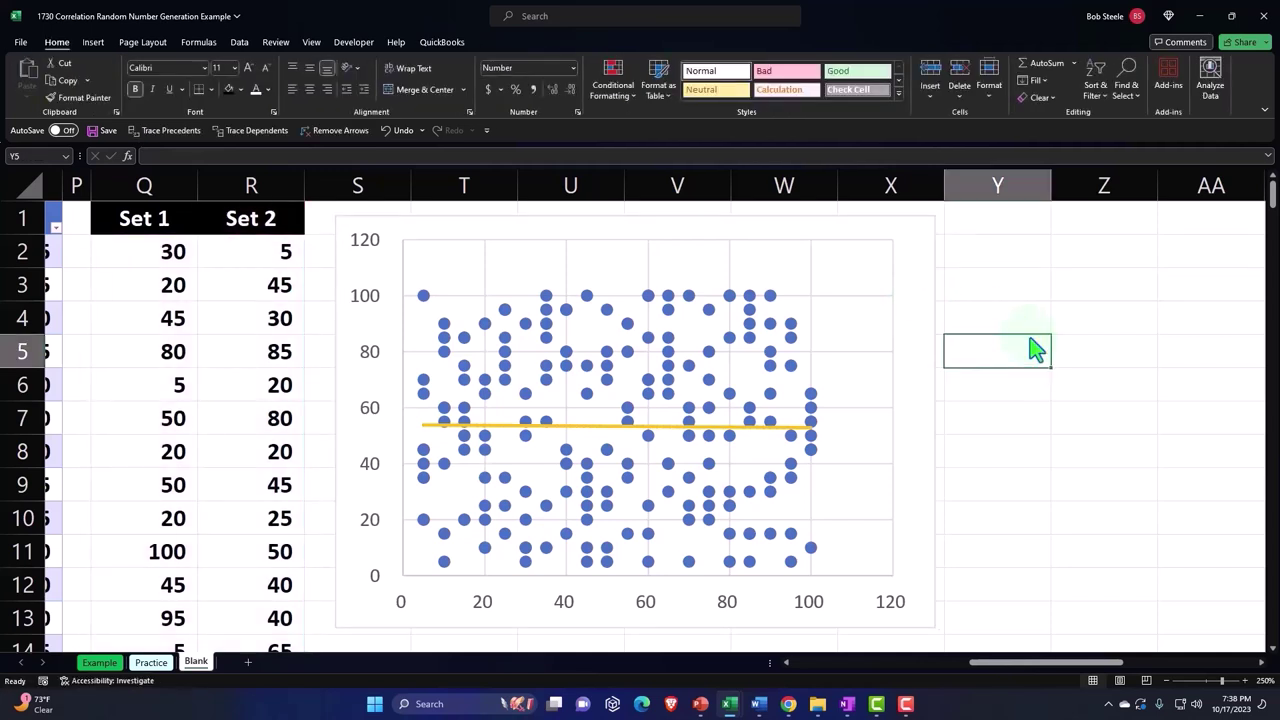